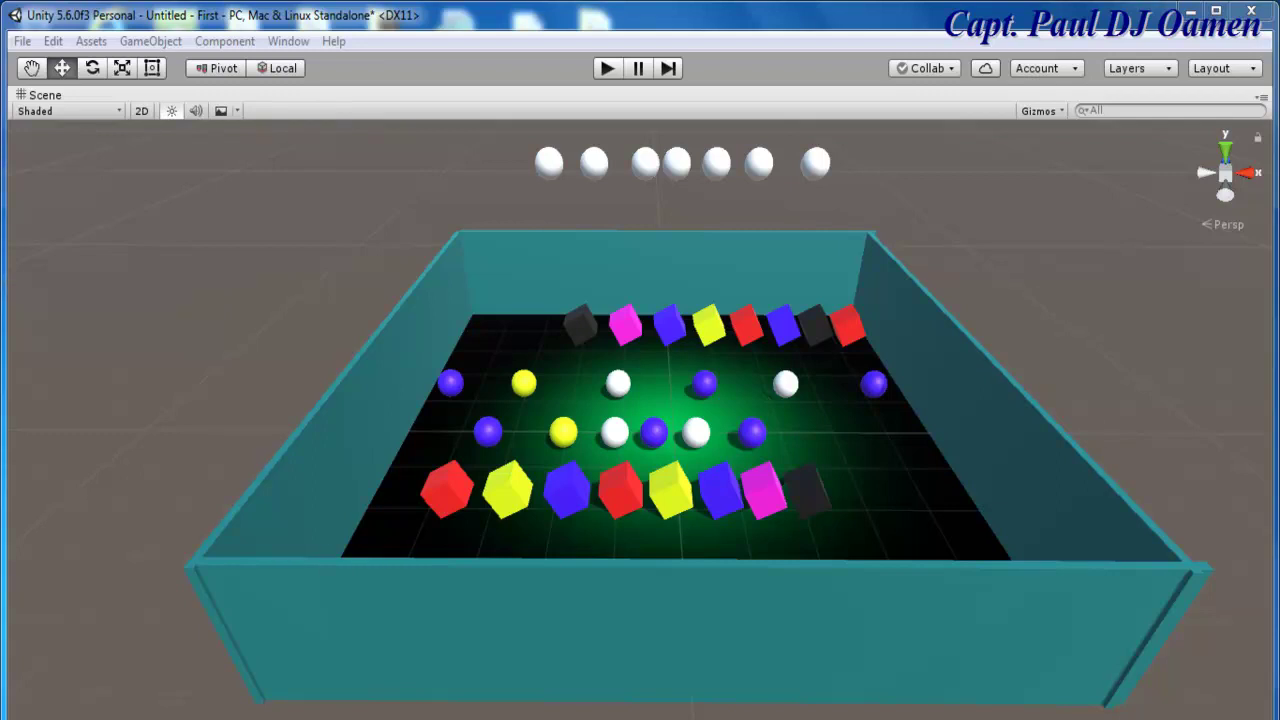
- Run the finished demo scene, stop it, and run it again to watch the balls fall into the box
click(607, 68)
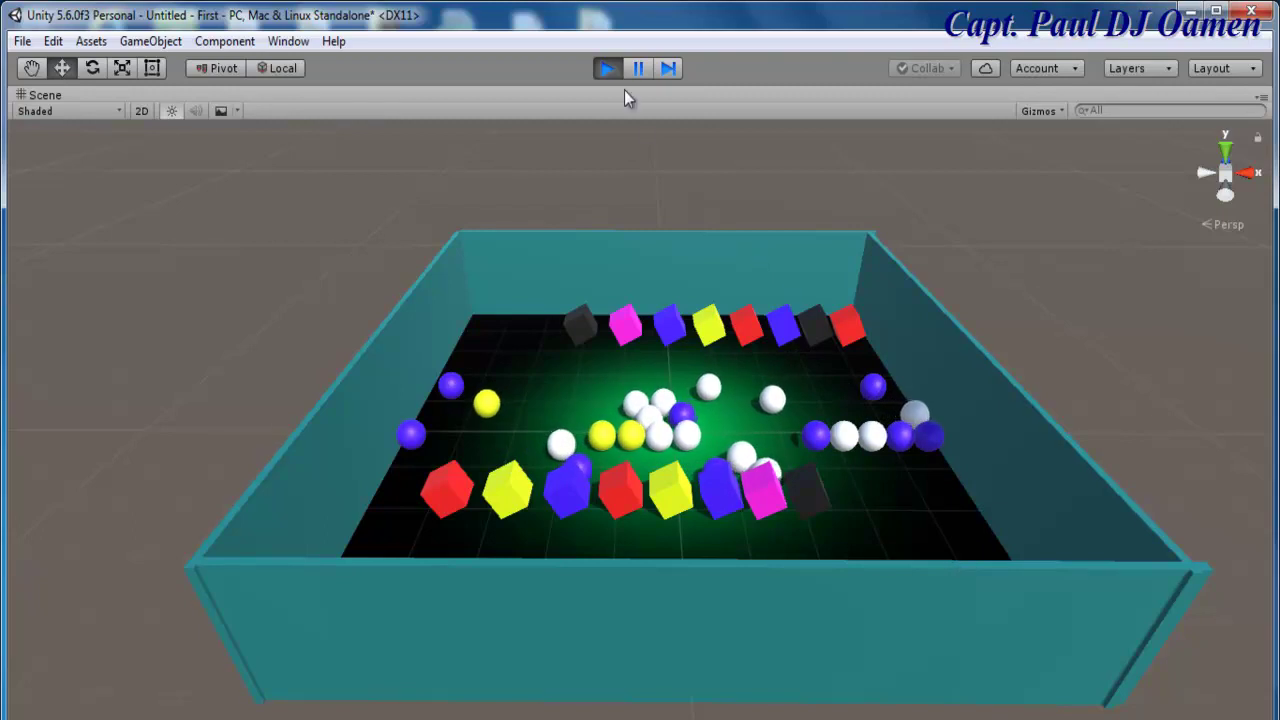
click(607, 68)
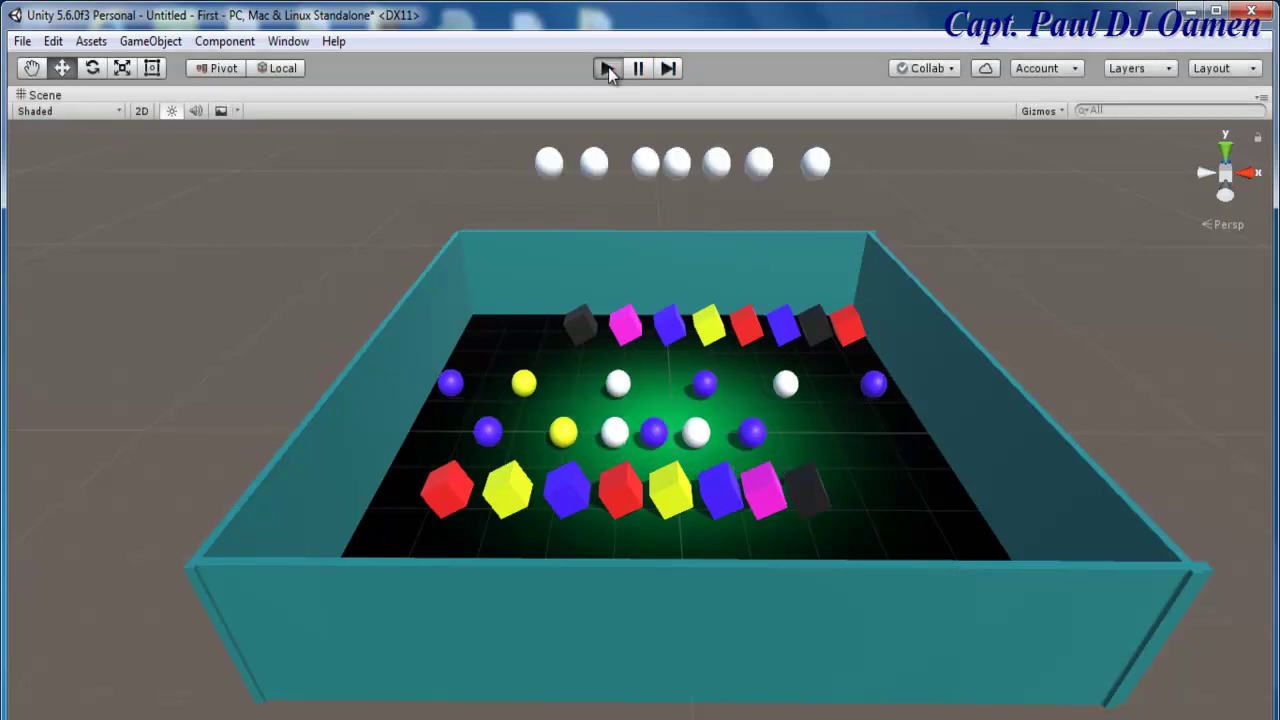
click(608, 67)
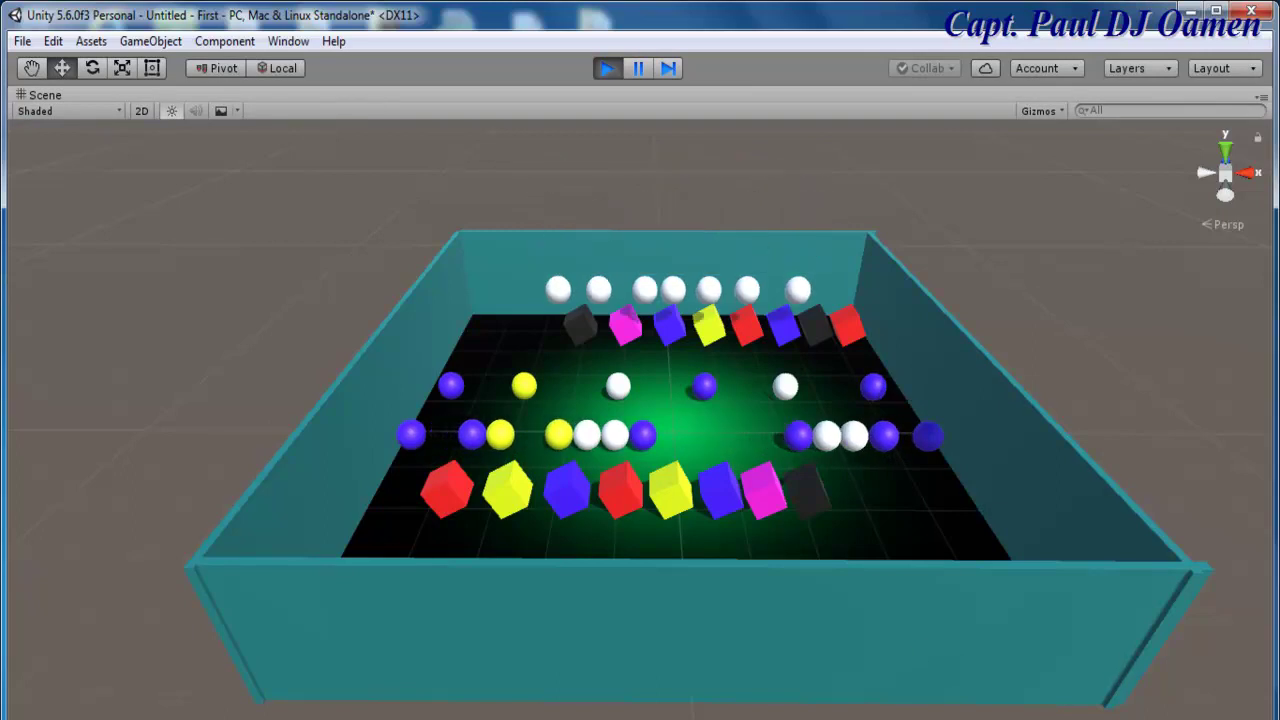
- Launch Unity 5.6.0f3 and create a new 3D project named First
double_click(105, 580)
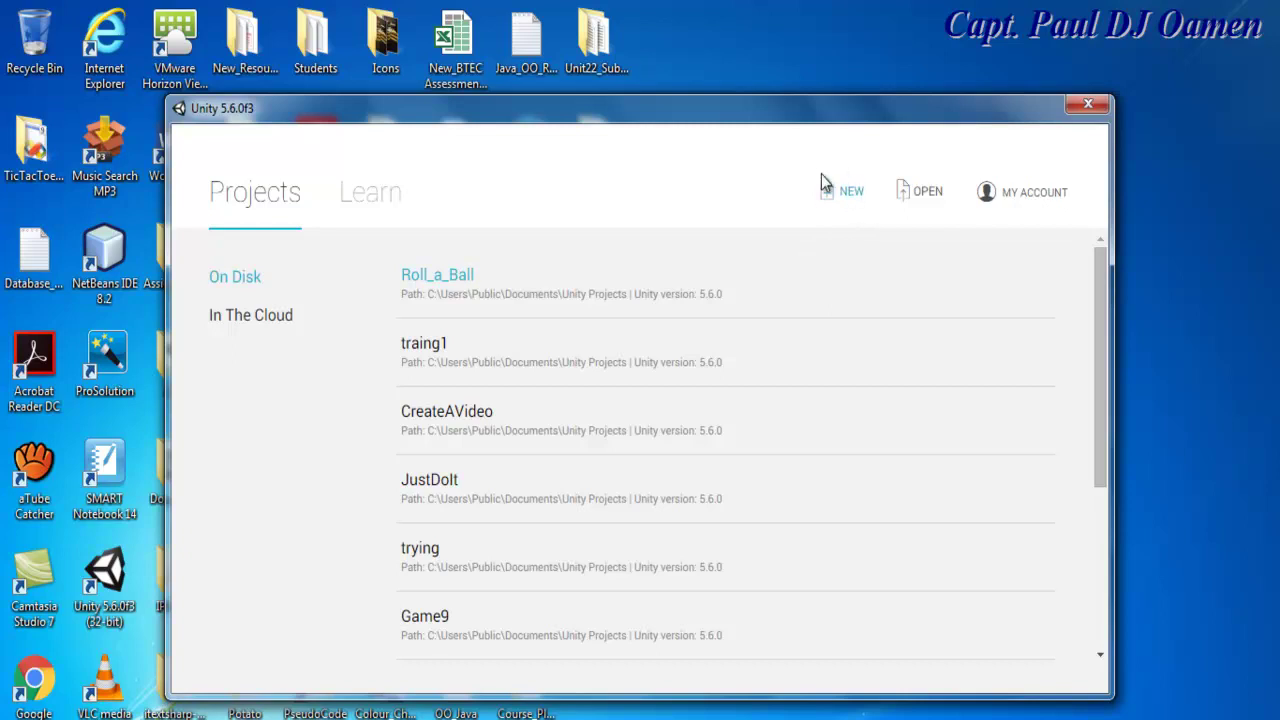
click(851, 193)
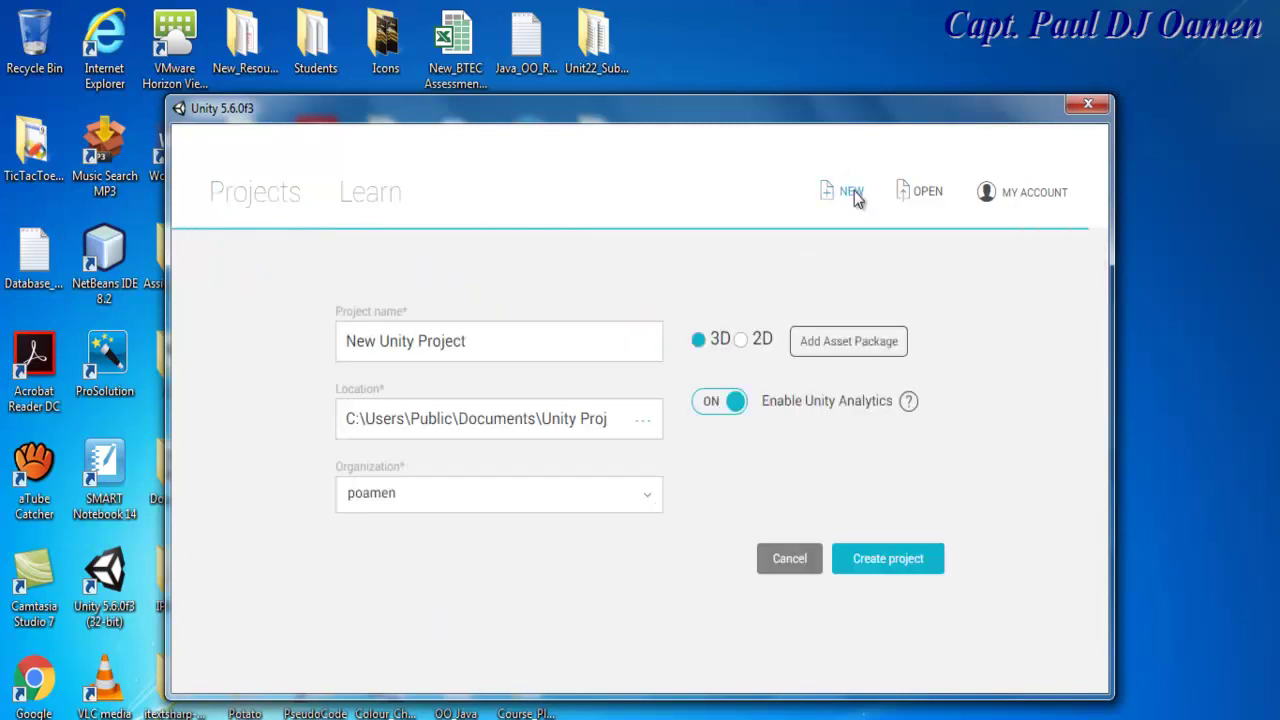
drag(512, 347, 343, 340)
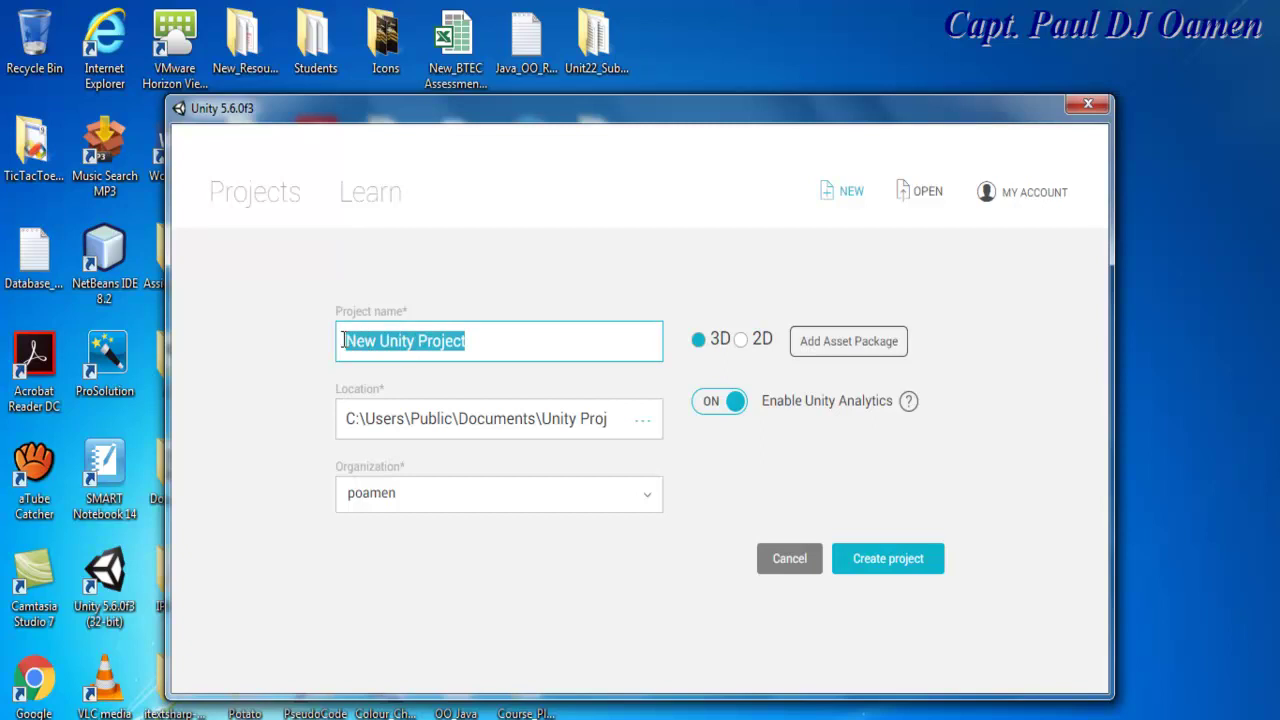
text(First)
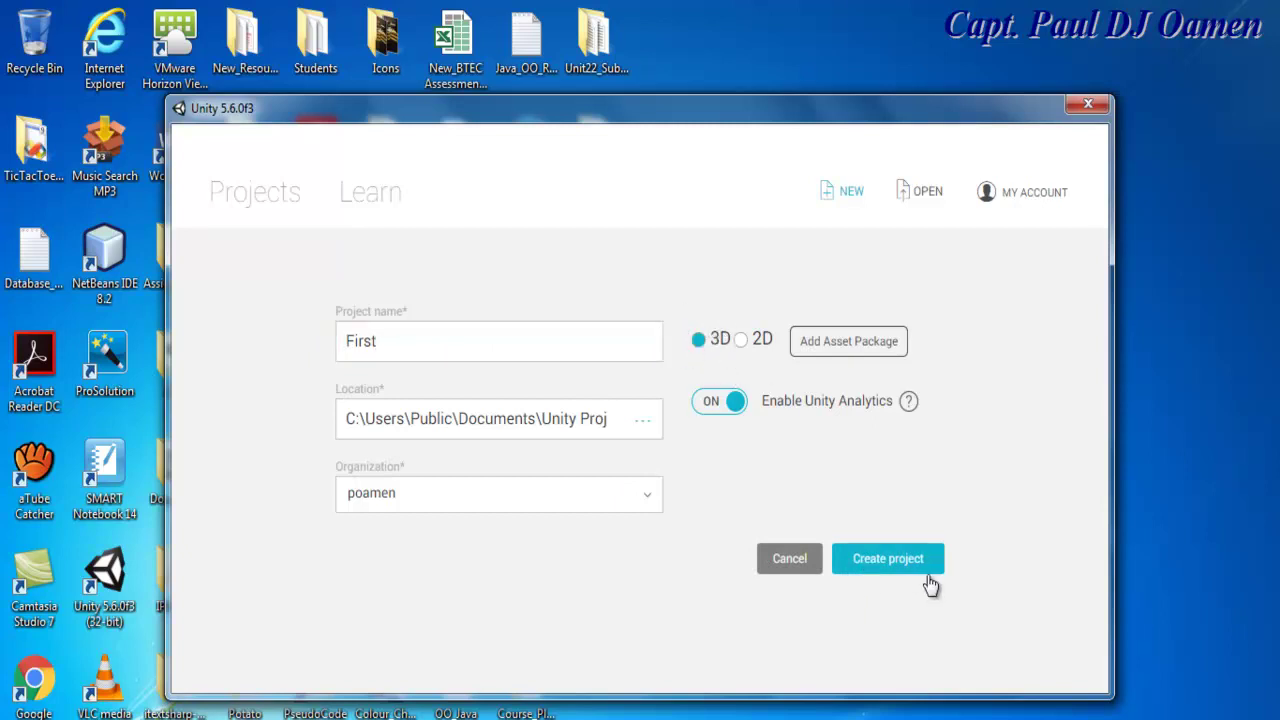
click(880, 568)
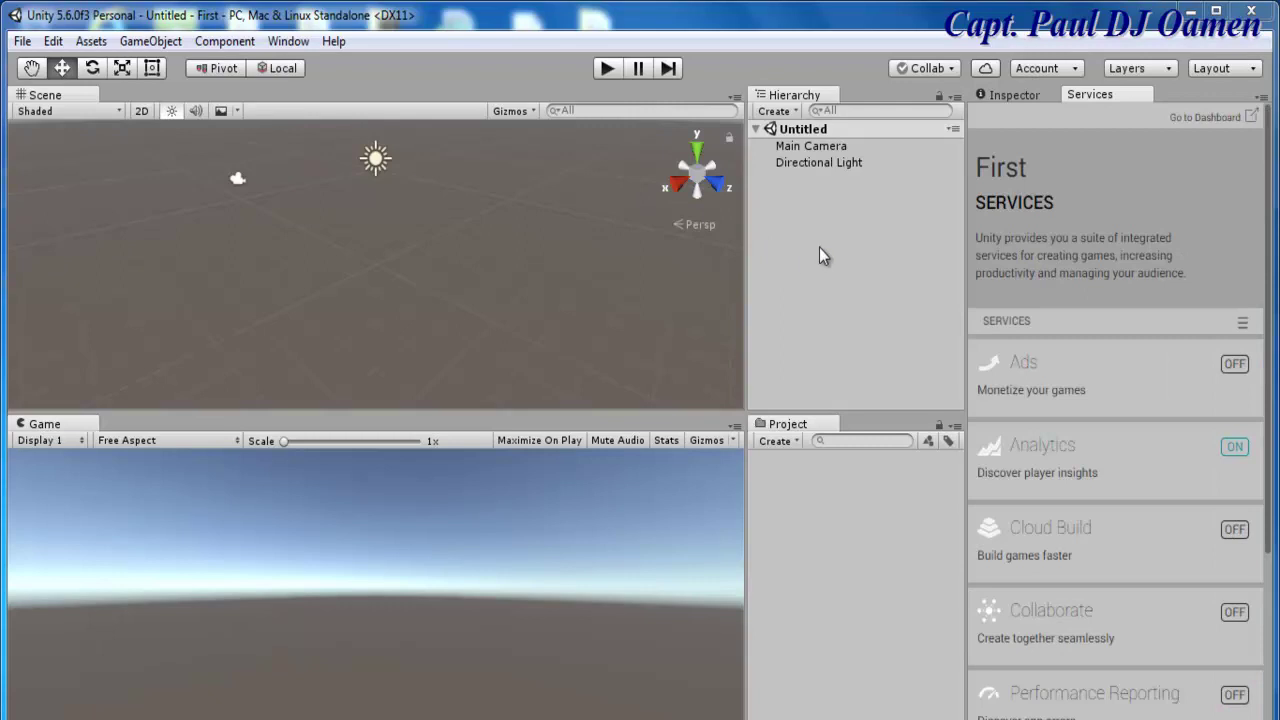
- Switch the editor to the Default window layout
click(1254, 69)
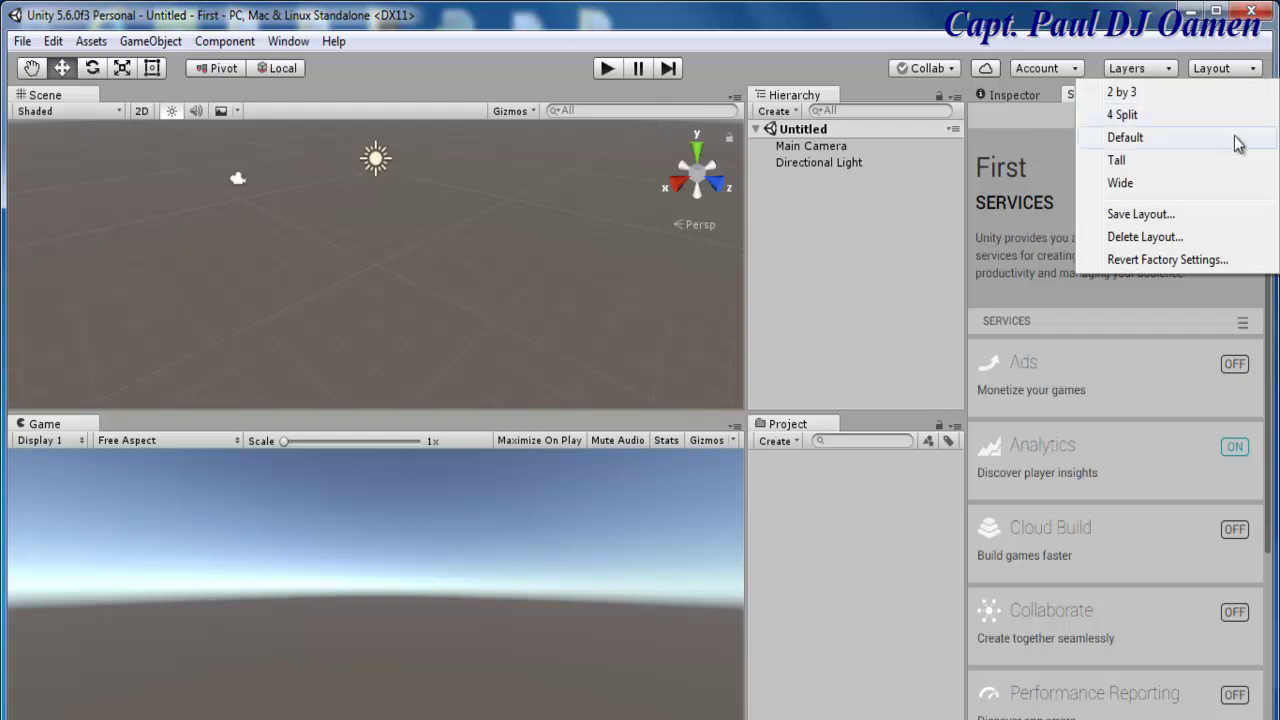
click(1140, 145)
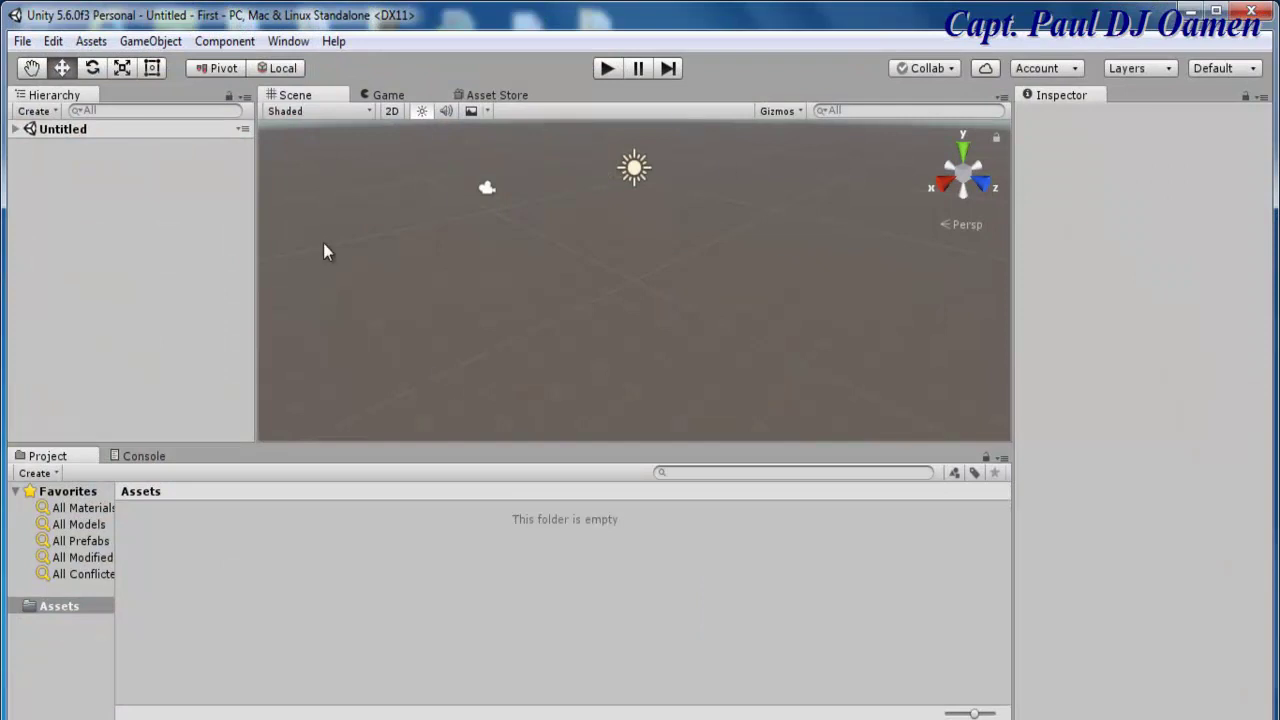
- Try rearranging the Game and Hierarchy views, and restore the Default layout
drag(385, 95, 415, 208)
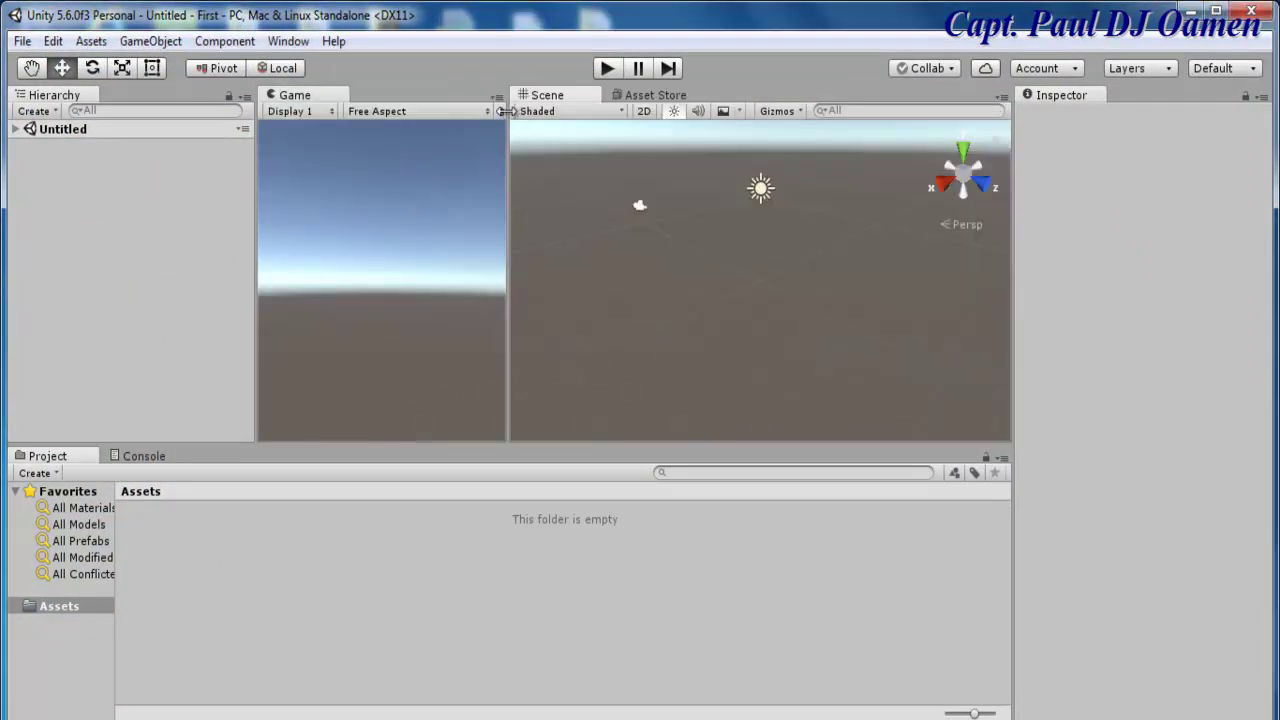
drag(300, 100, 409, 134)
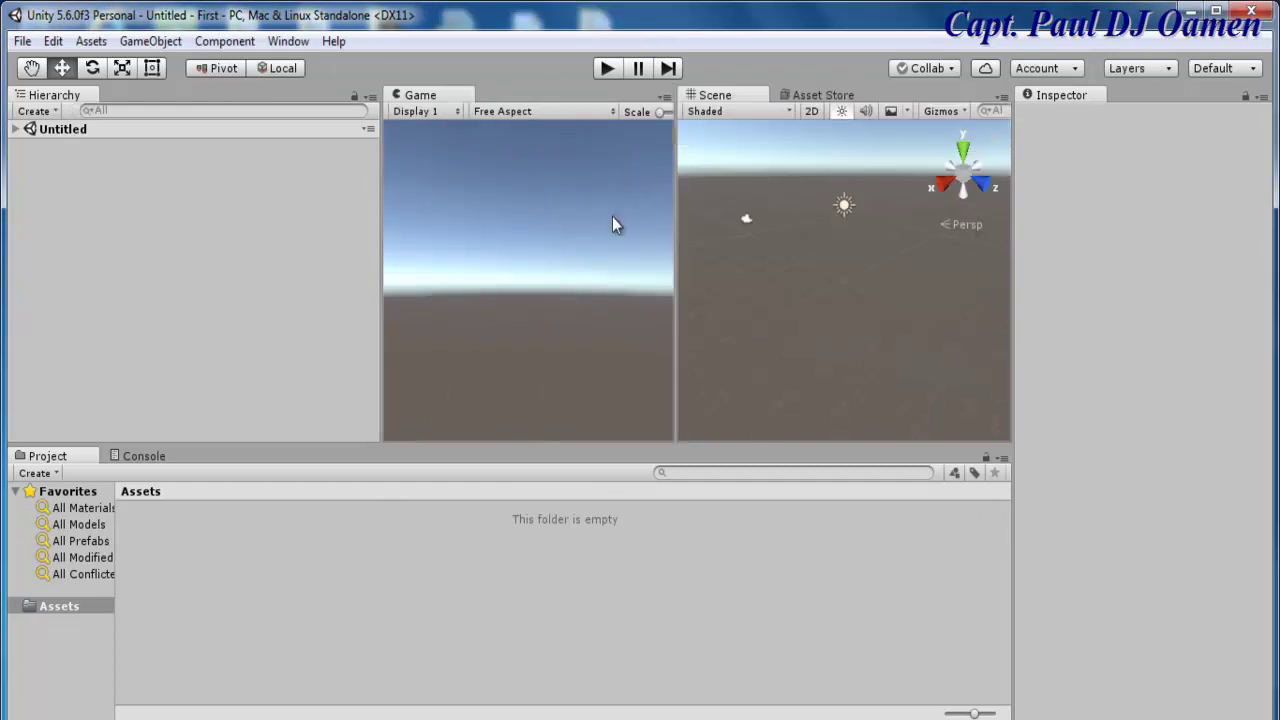
drag(66, 100, 340, 246)
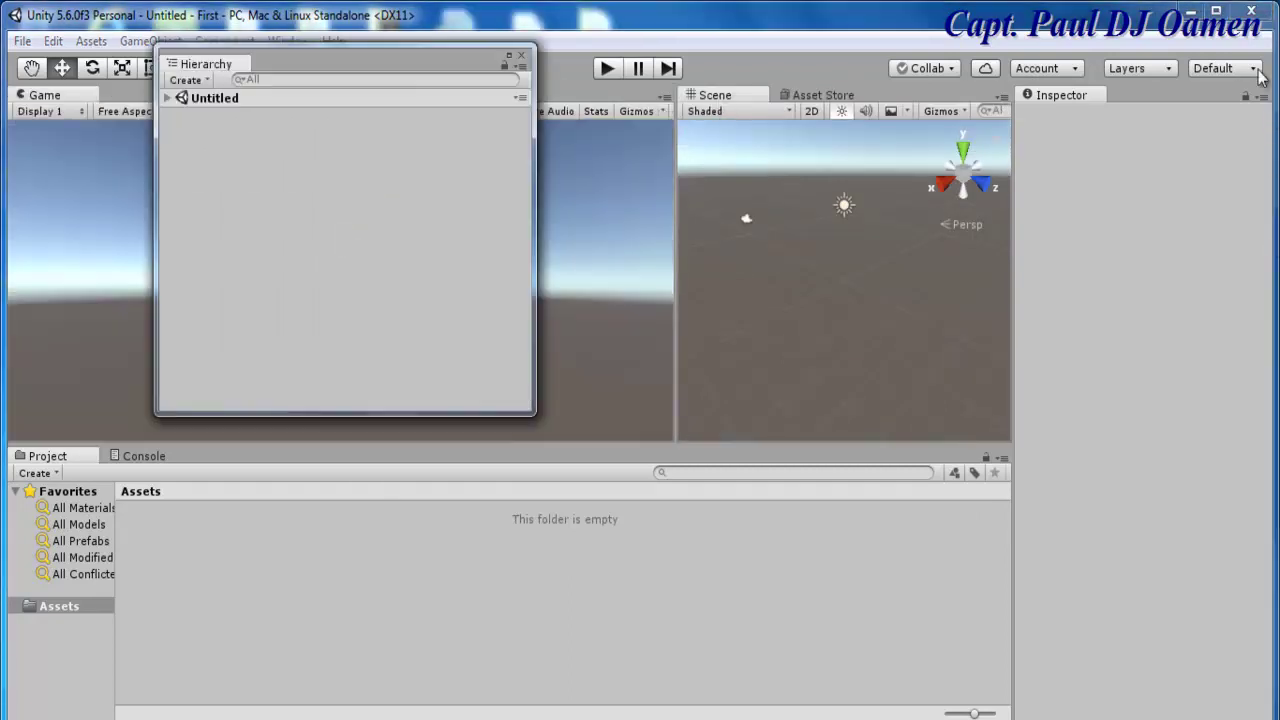
click(1255, 70)
click(1125, 138)
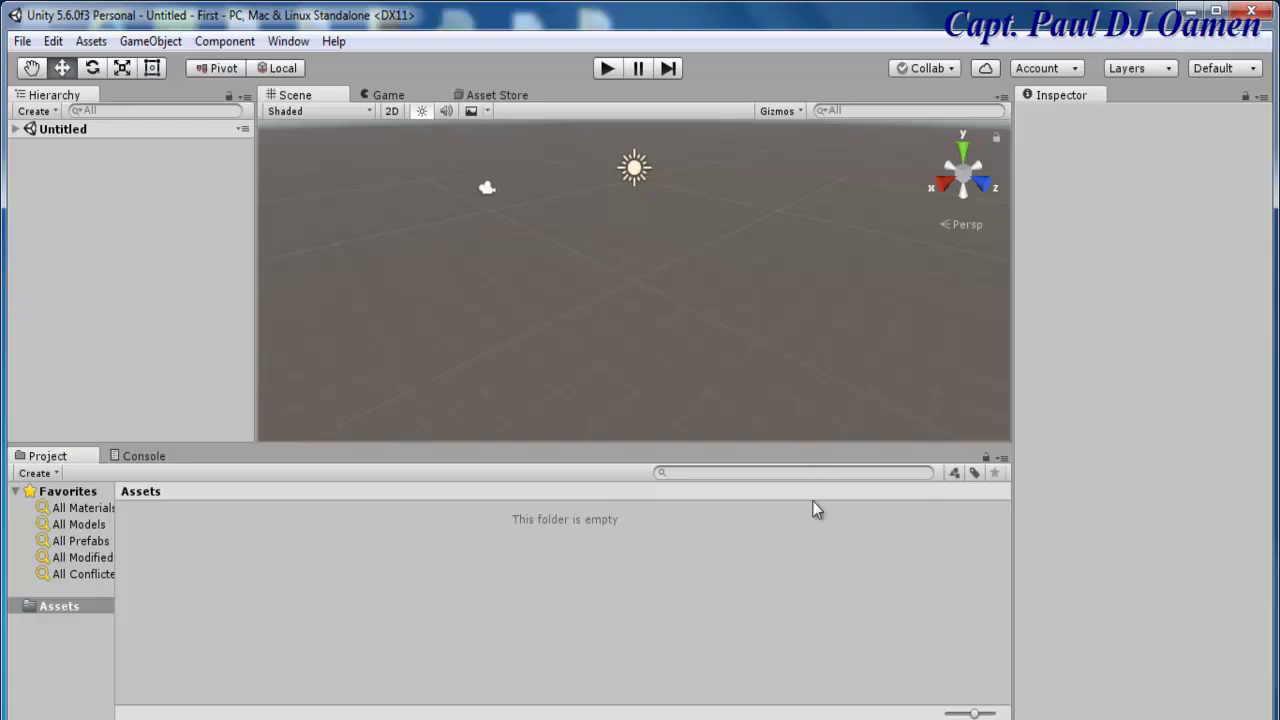
click(57, 119)
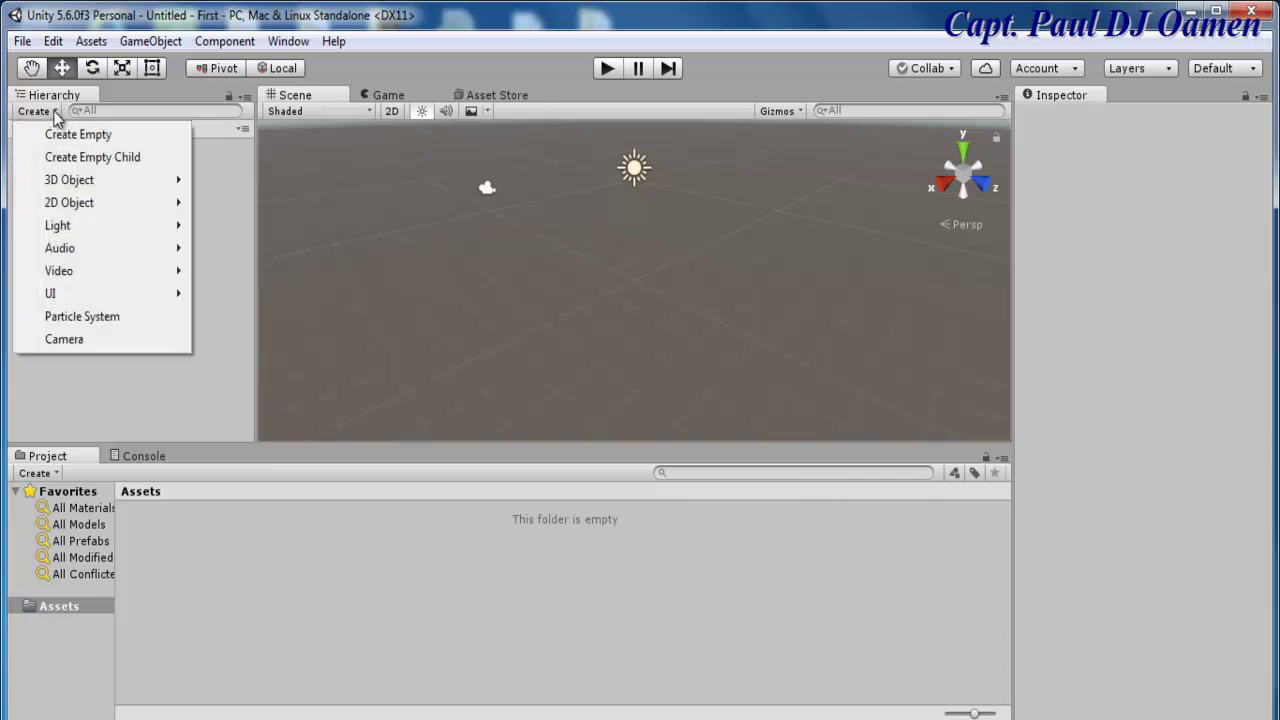
mouse_move(69, 187)
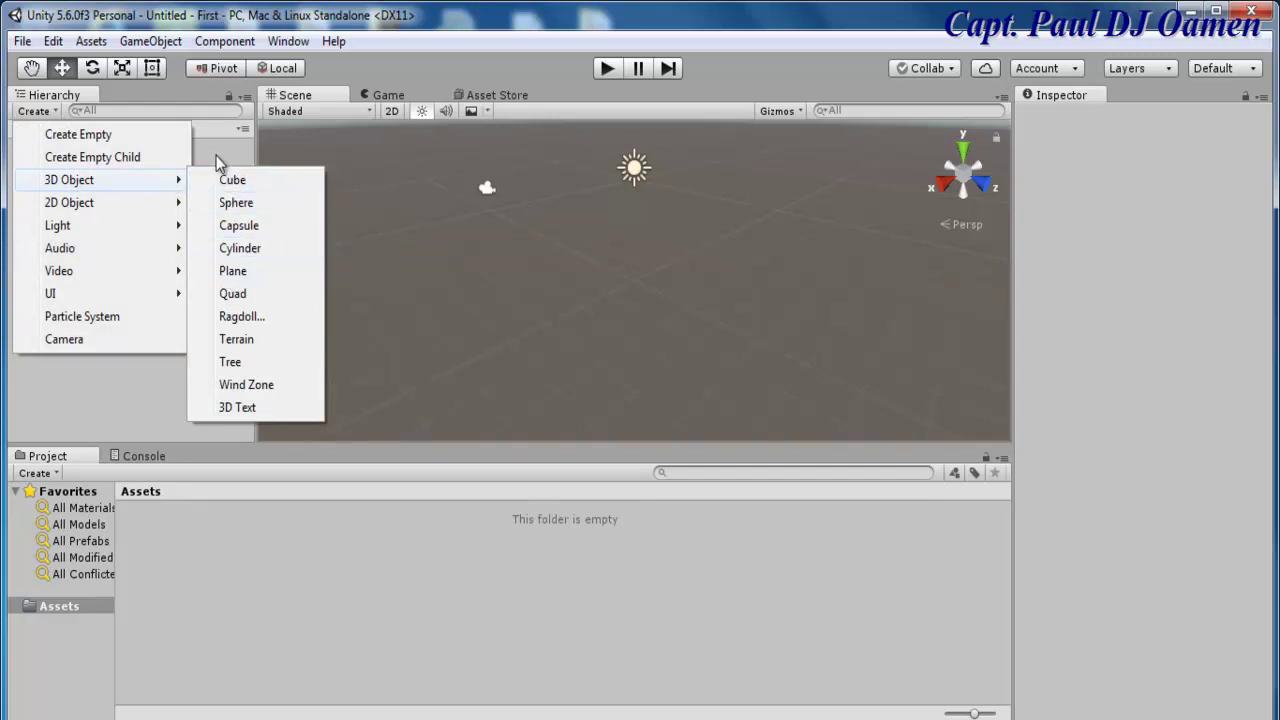
click(396, 233)
click(150, 42)
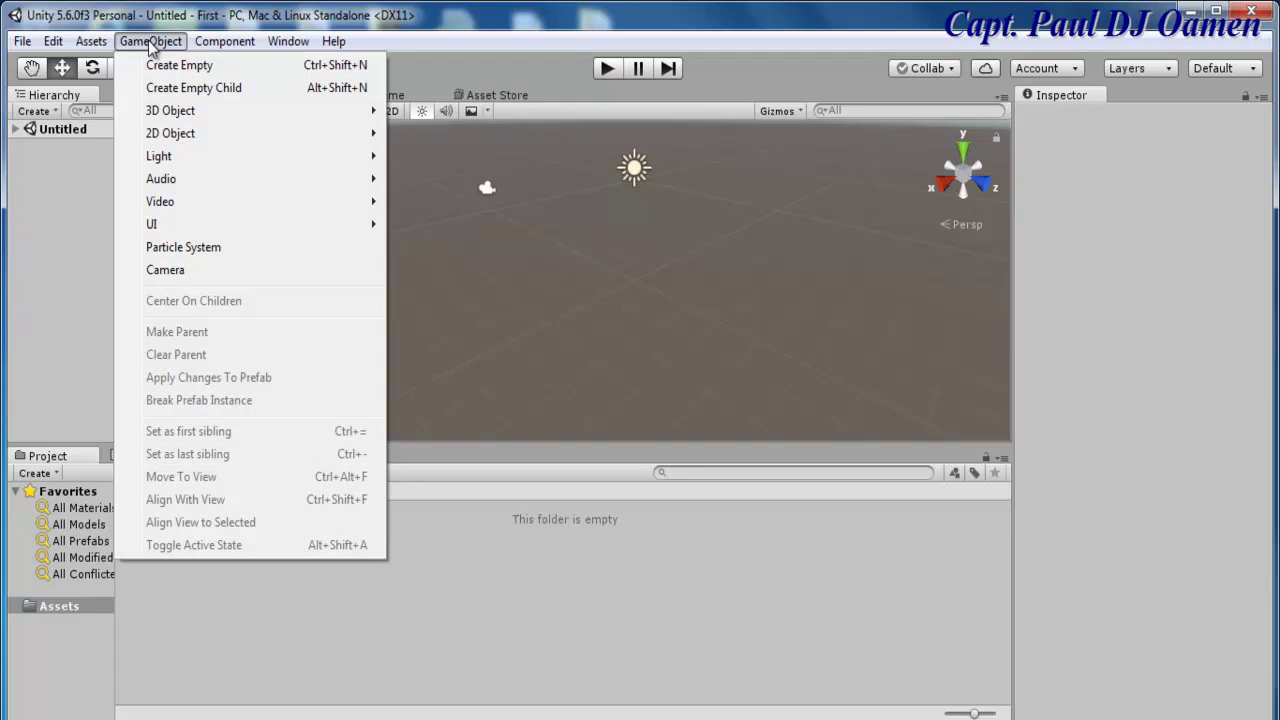
mouse_move(179, 115)
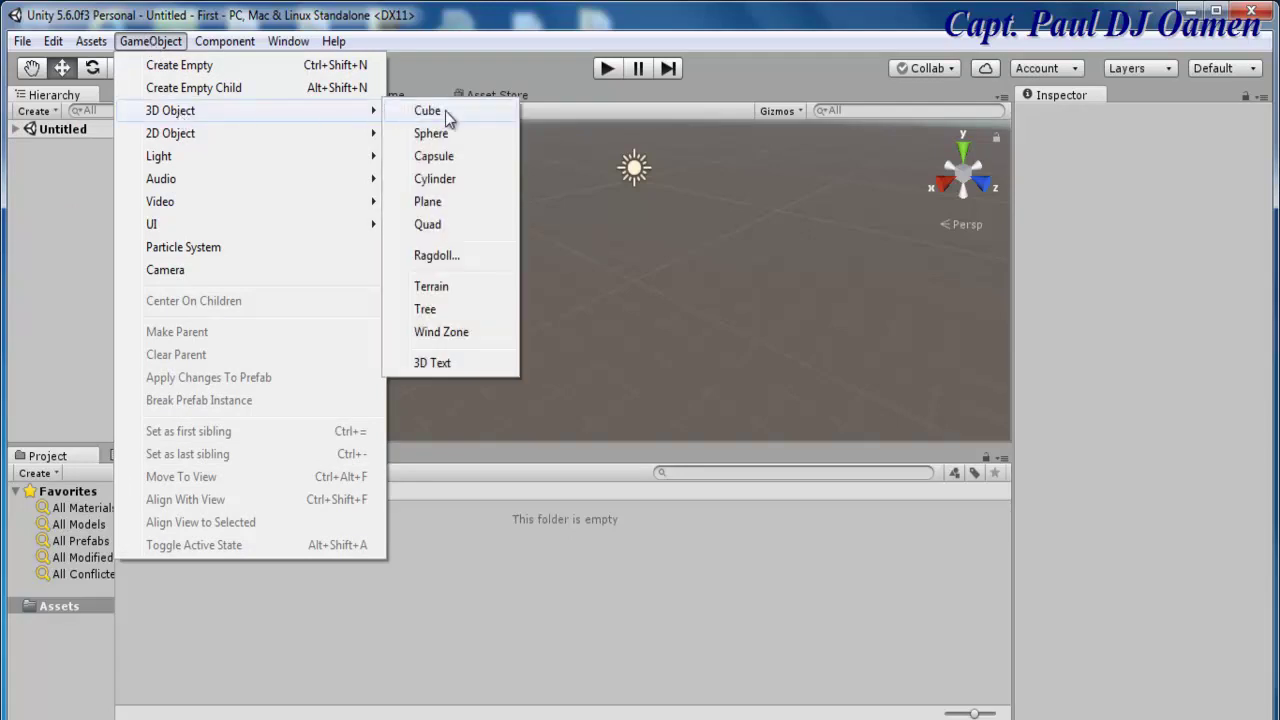
click(585, 318)
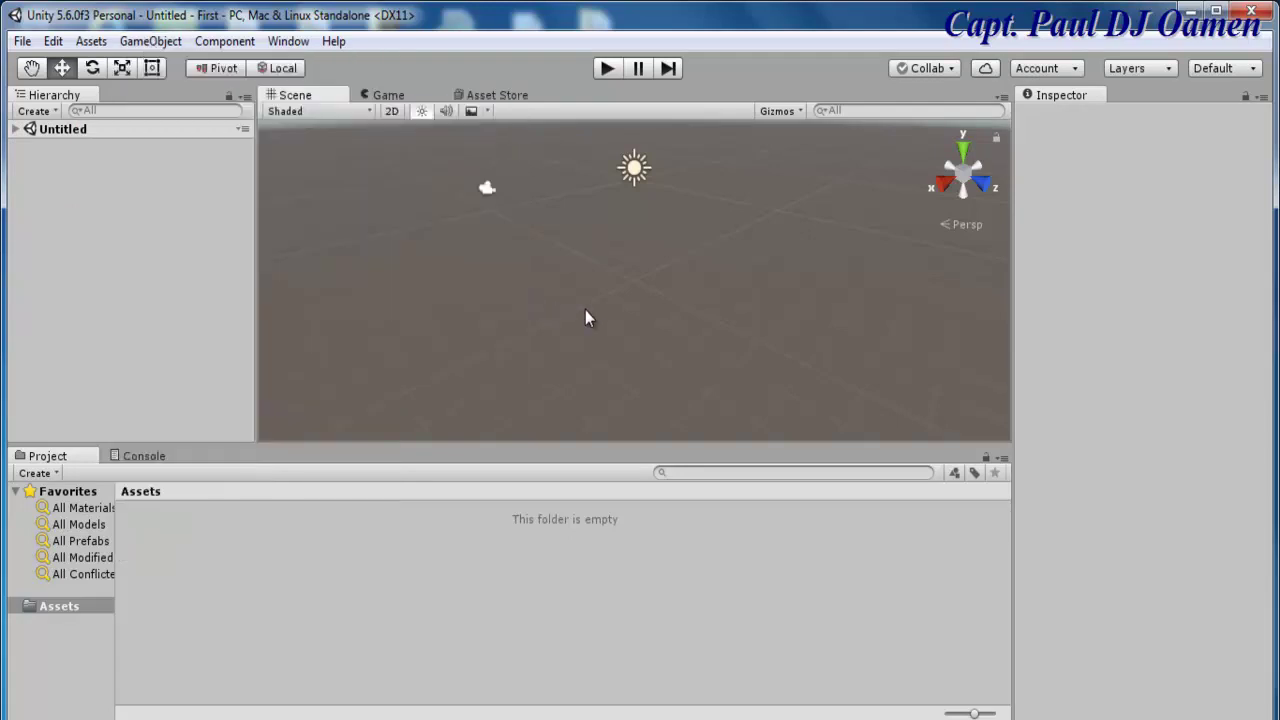
click(210, 45)
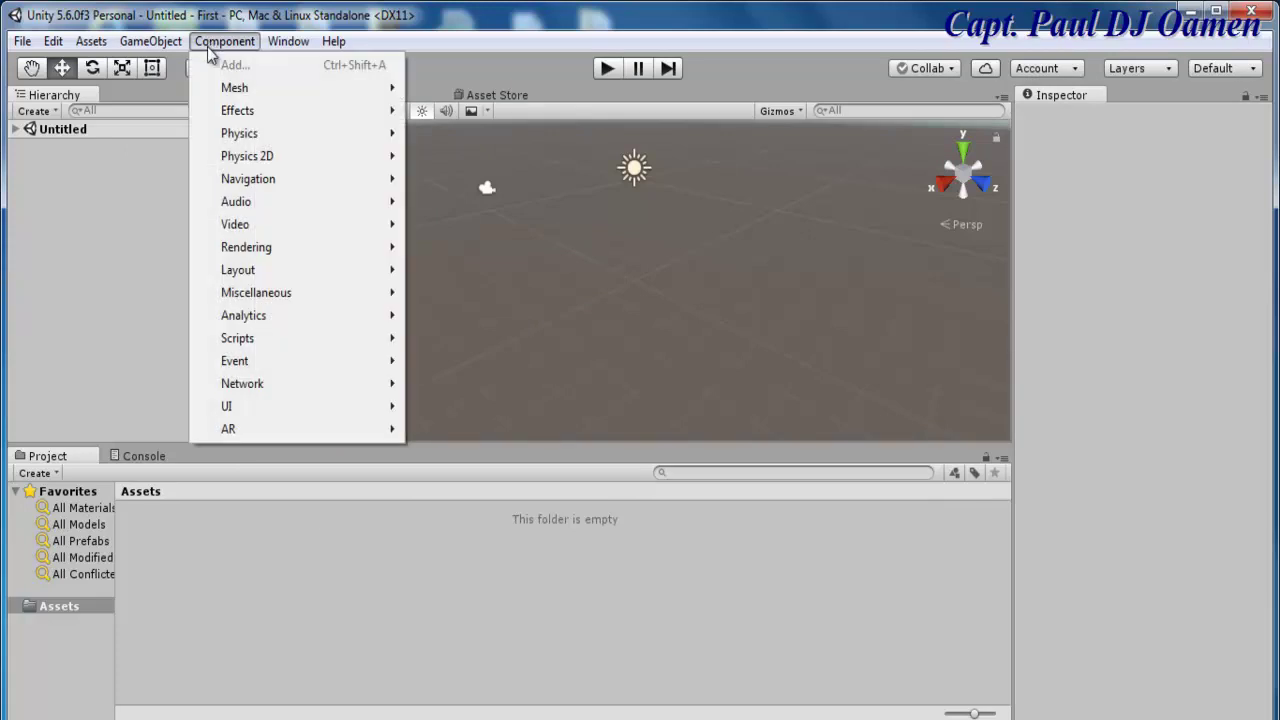
click(508, 236)
click(280, 45)
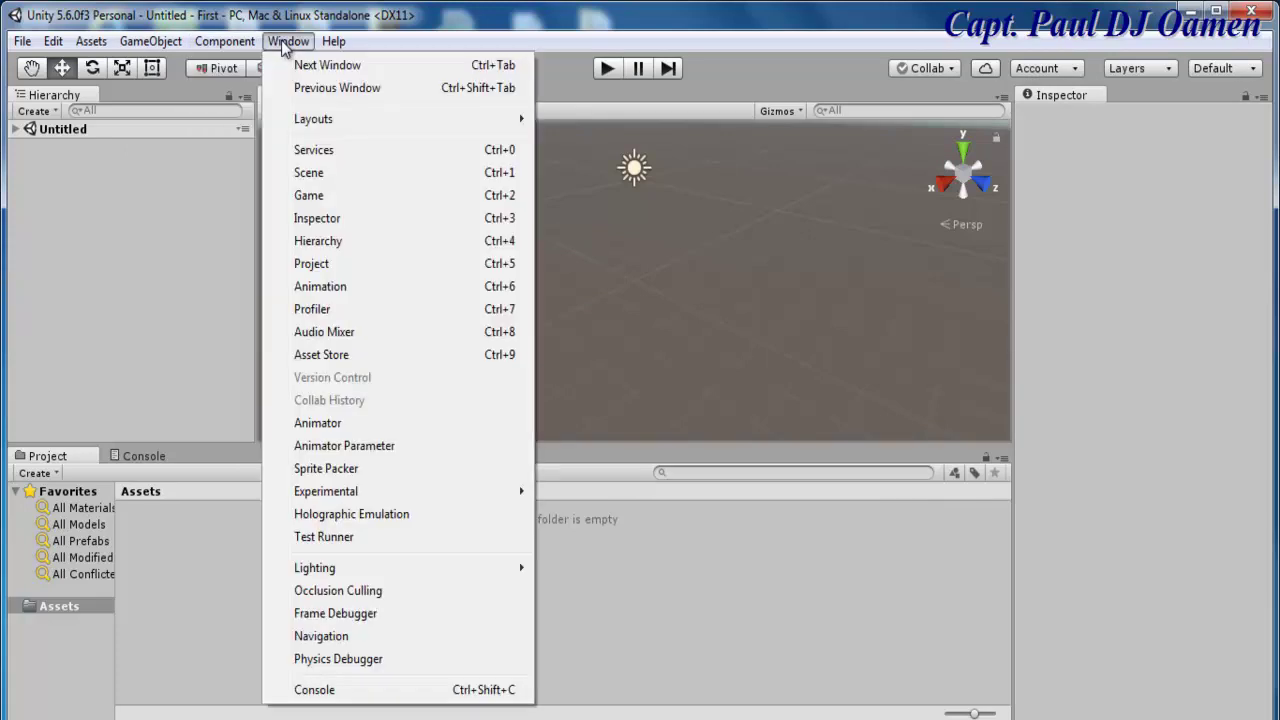
mouse_move(336, 45)
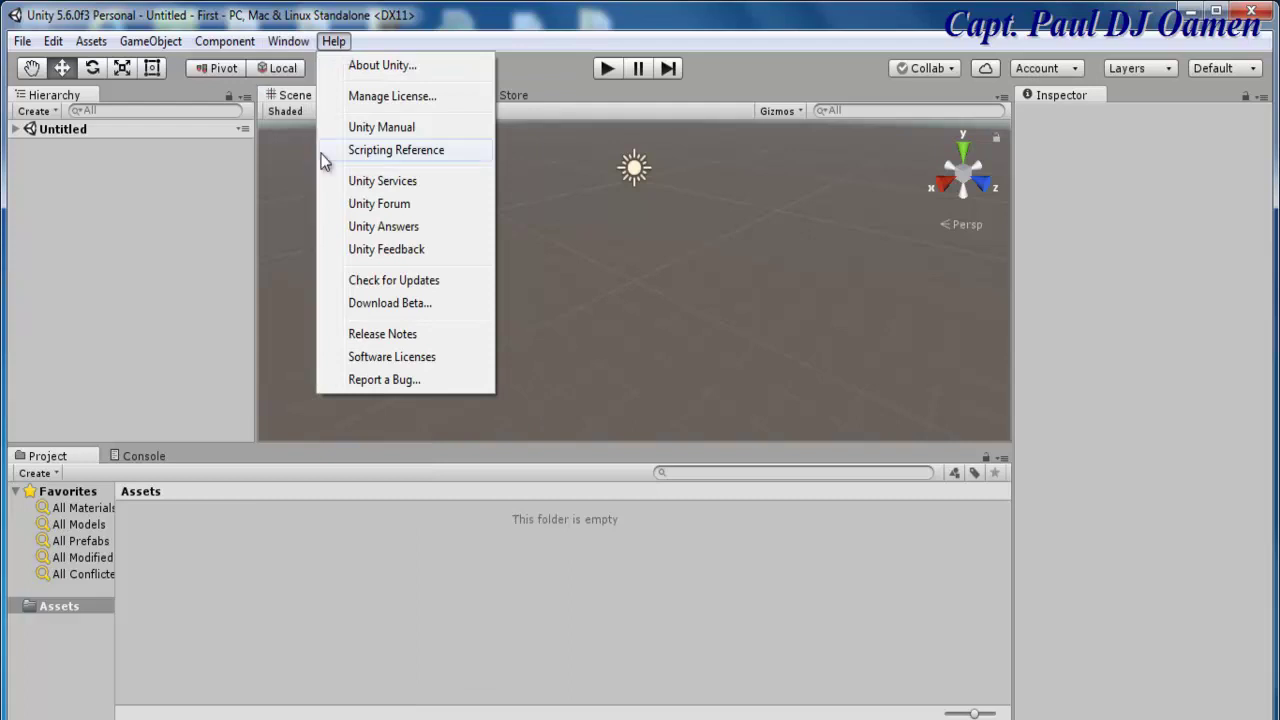
mouse_move(53, 41)
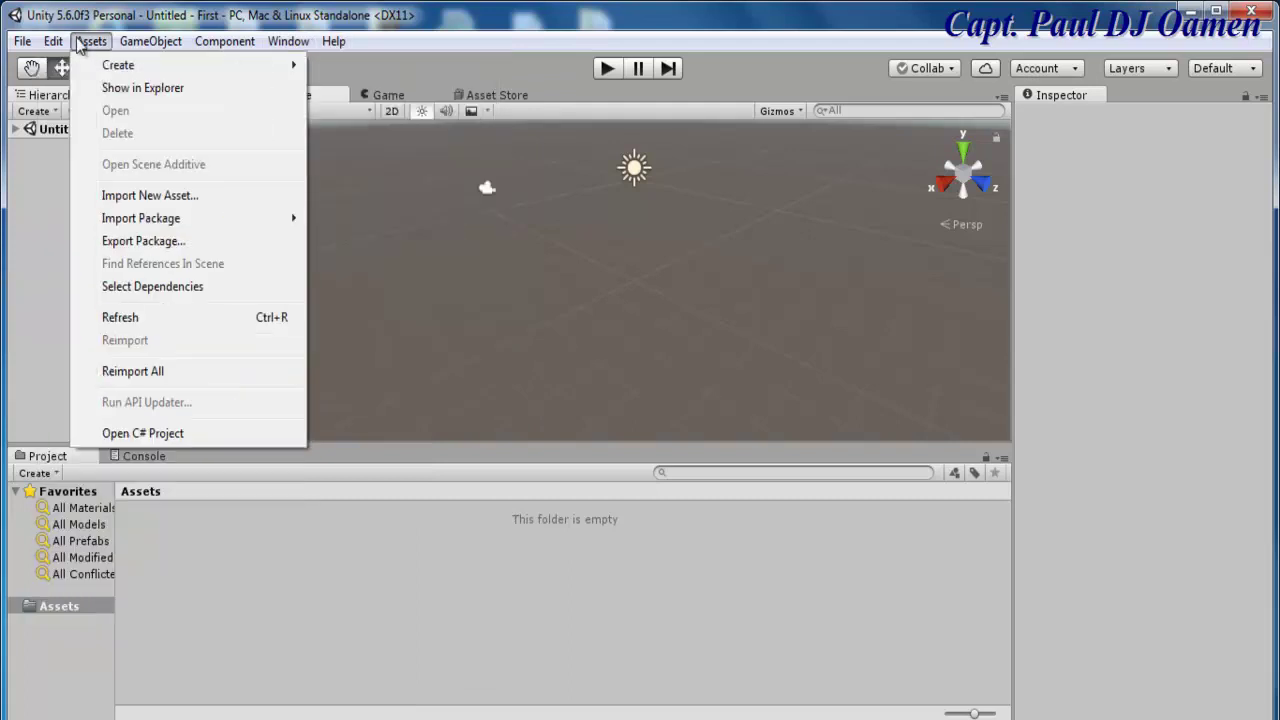
mouse_move(270, 44)
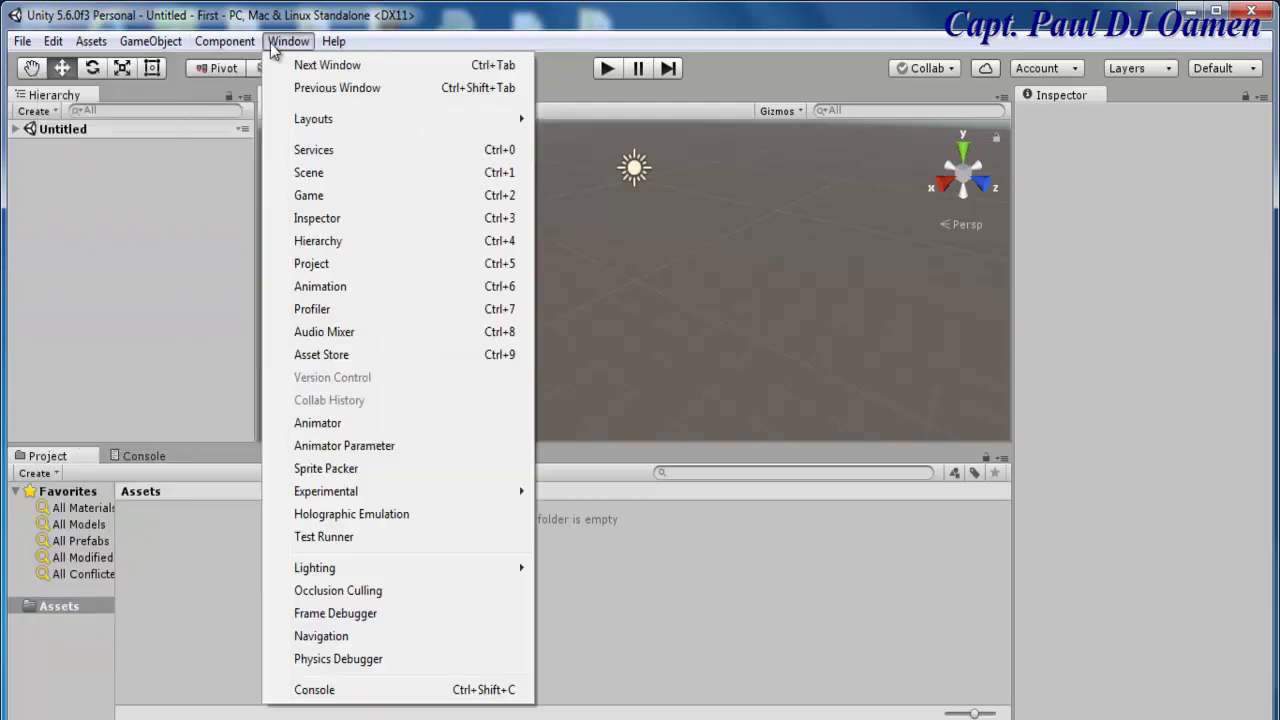
click(349, 360)
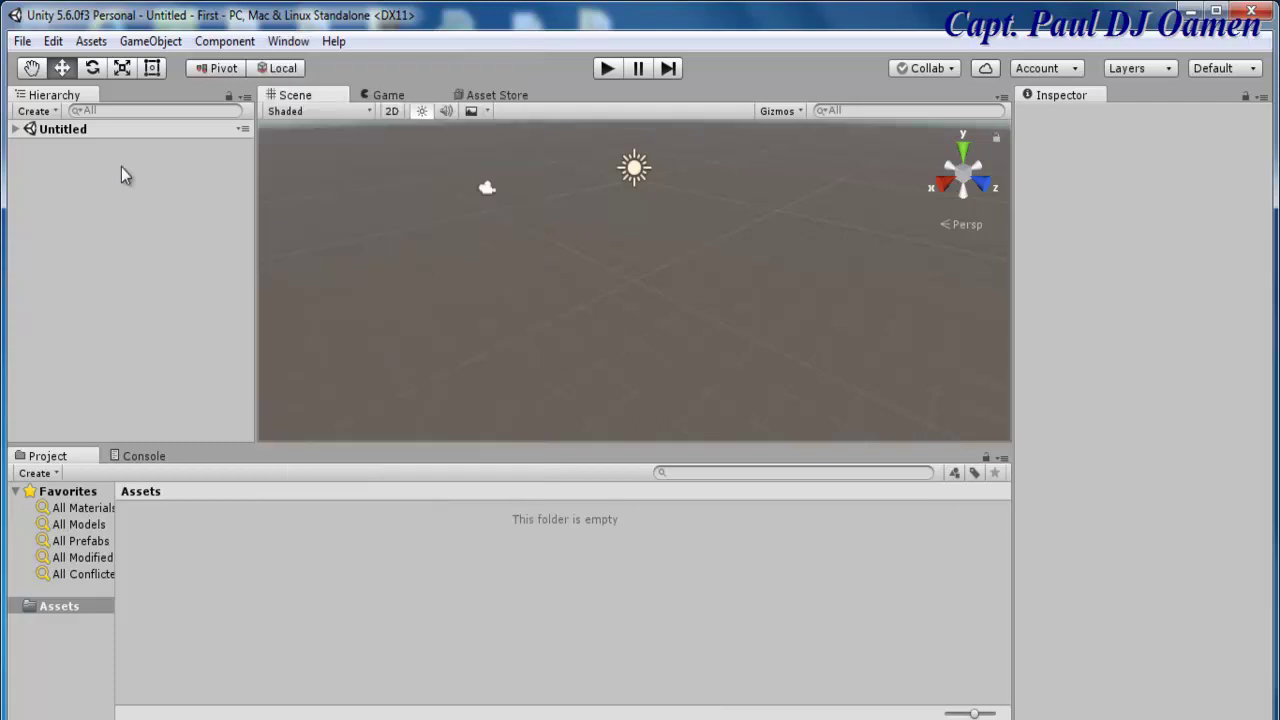
- Add a 3D cube to the scene and select it
click(55, 112)
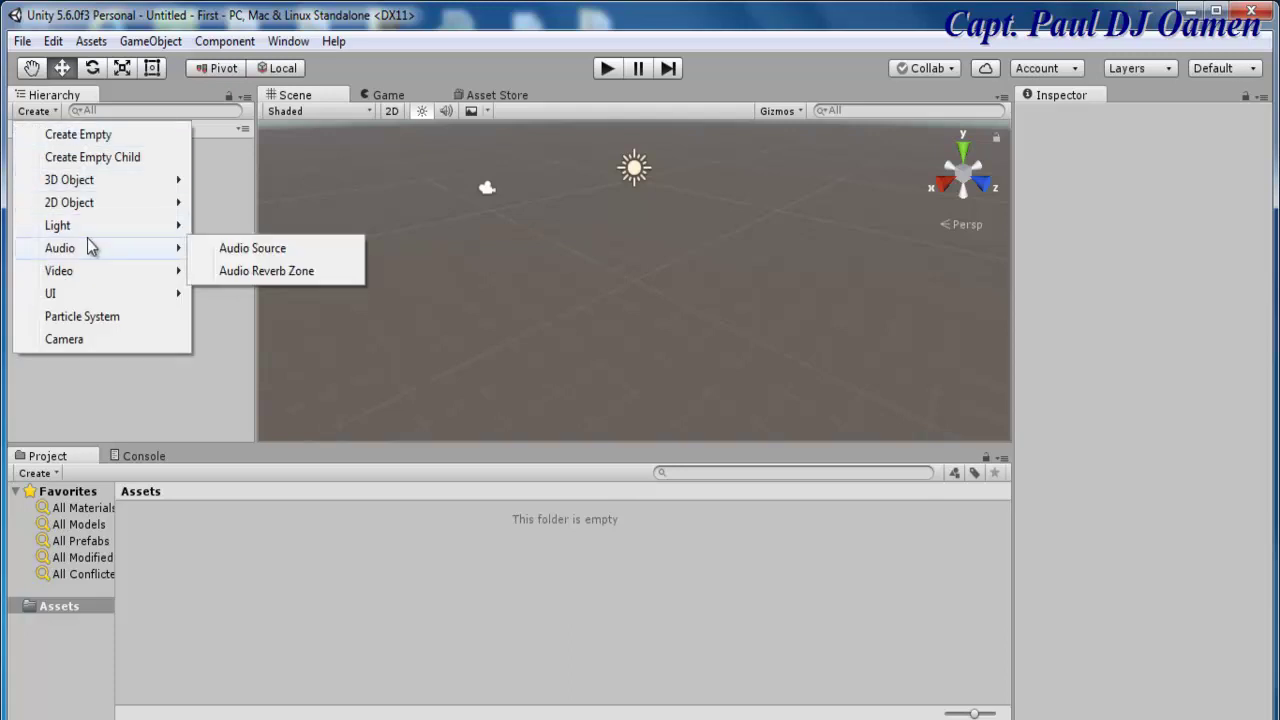
mouse_move(70, 182)
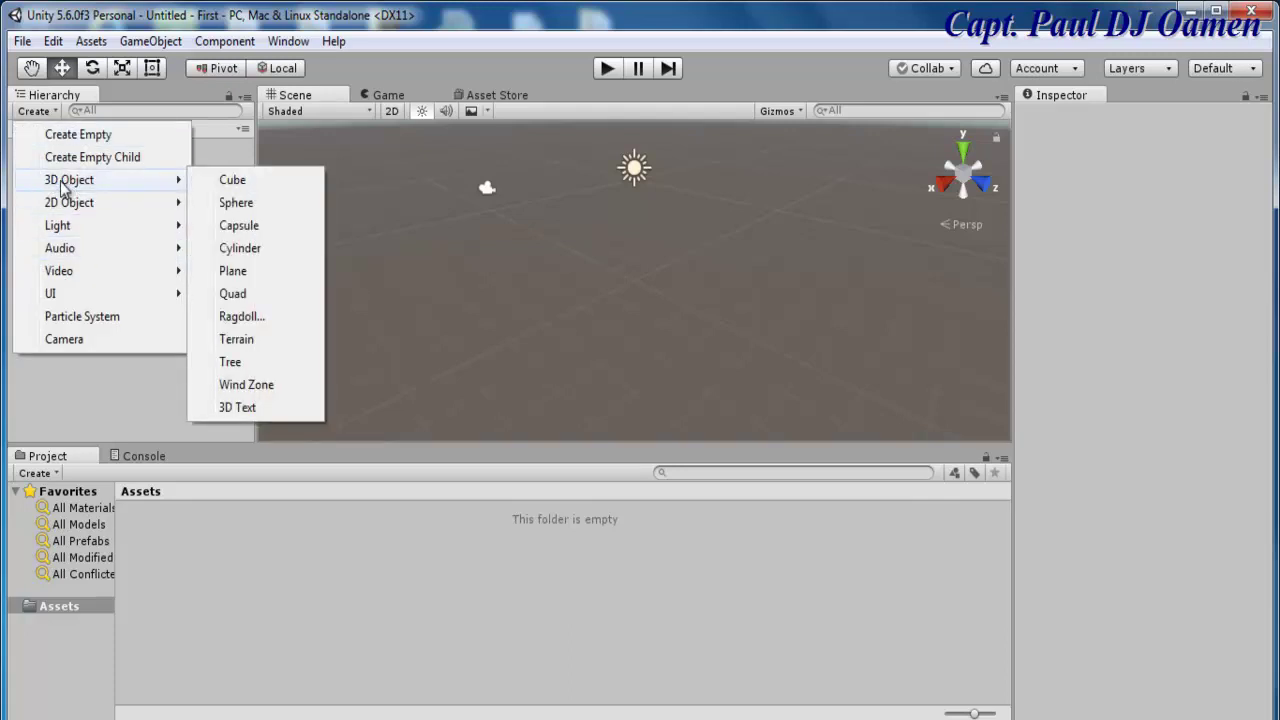
click(230, 182)
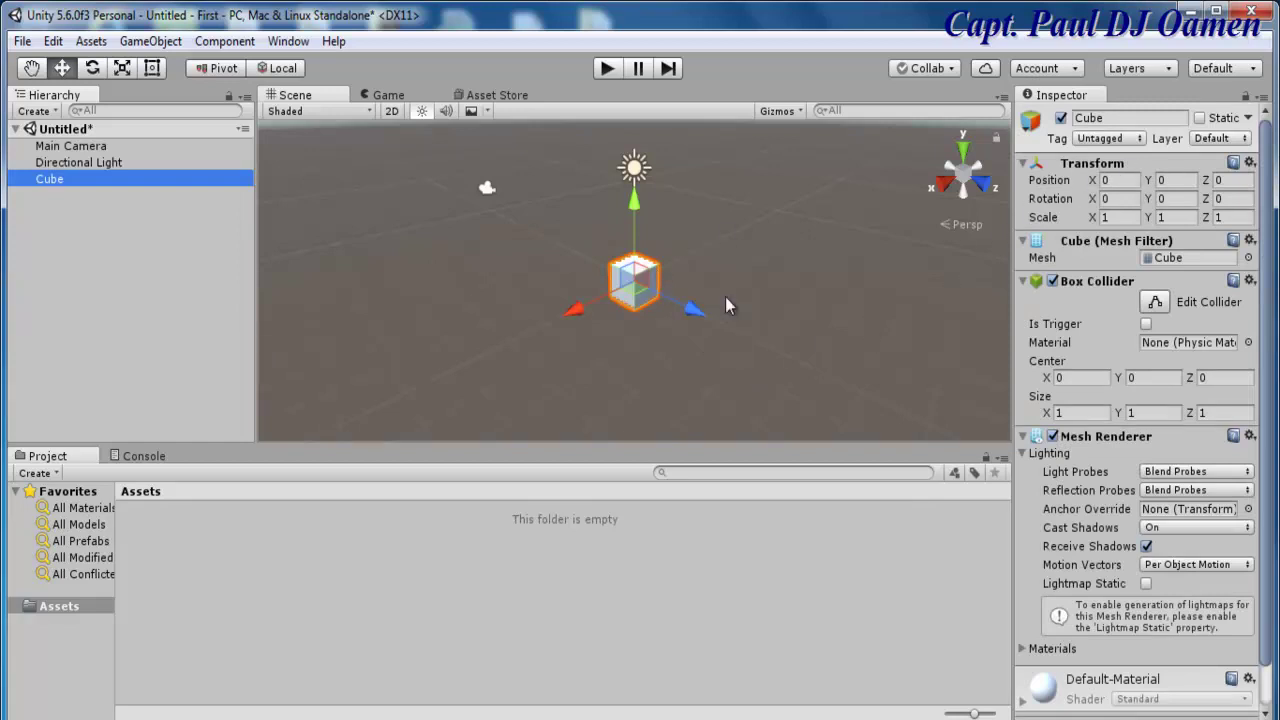
click(674, 317)
click(638, 296)
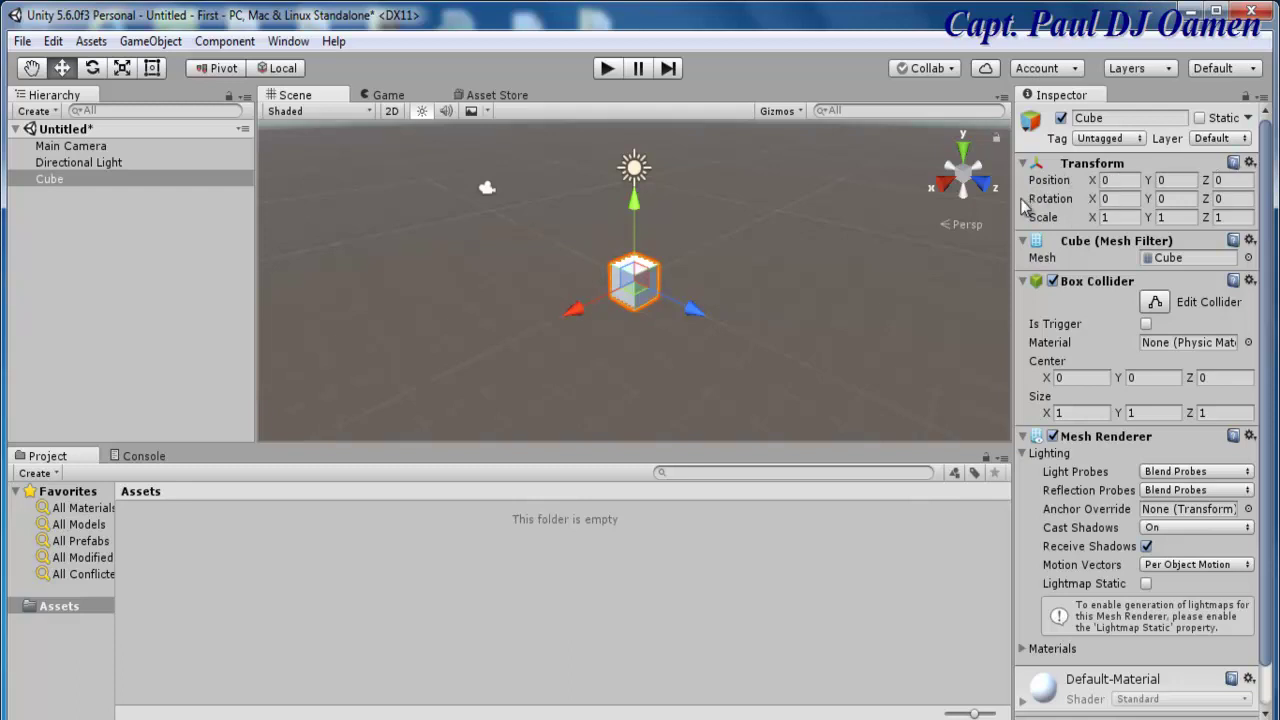
- Set the cube's scale to 5 on the X and Z axes
click(1116, 219)
text(5)
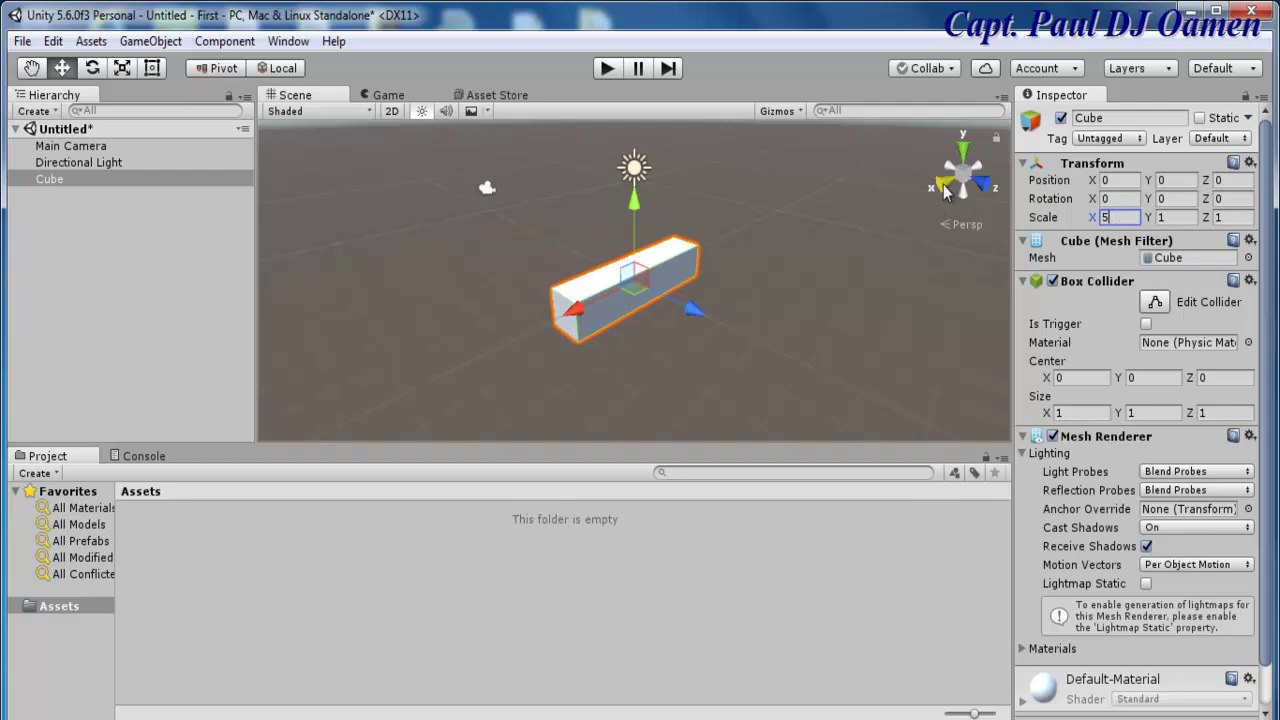
click(1229, 217)
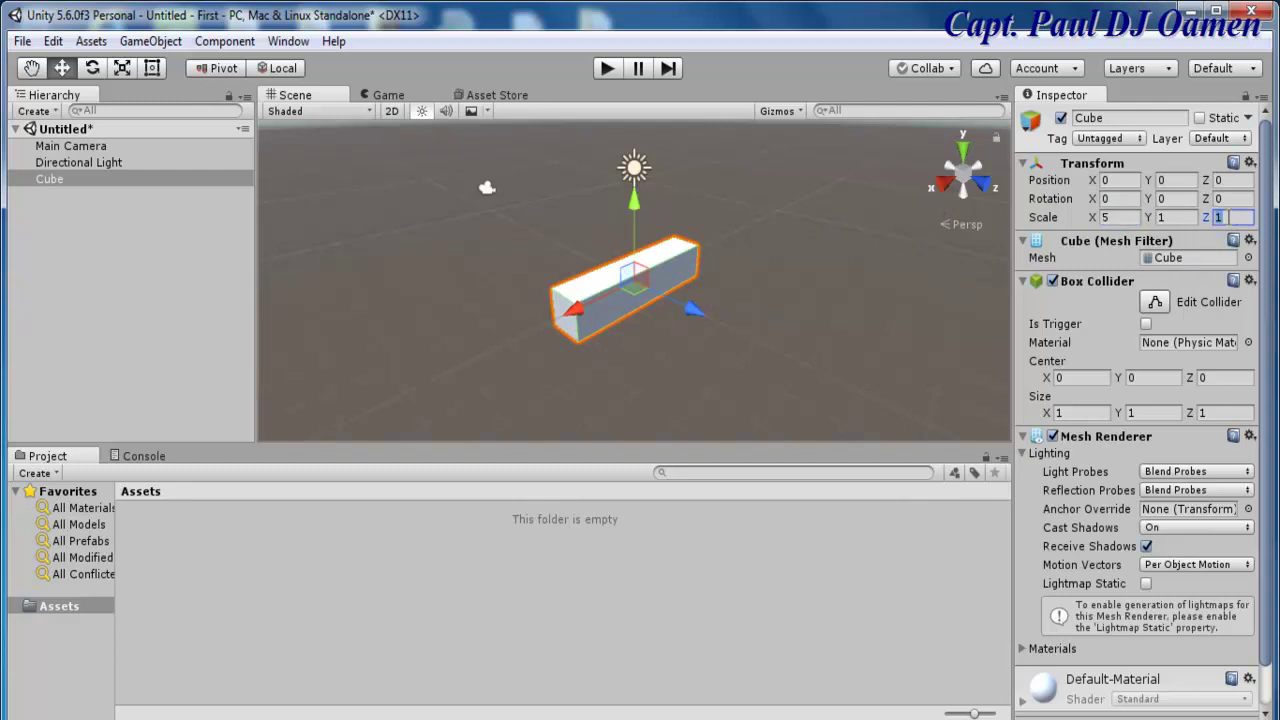
text(5)
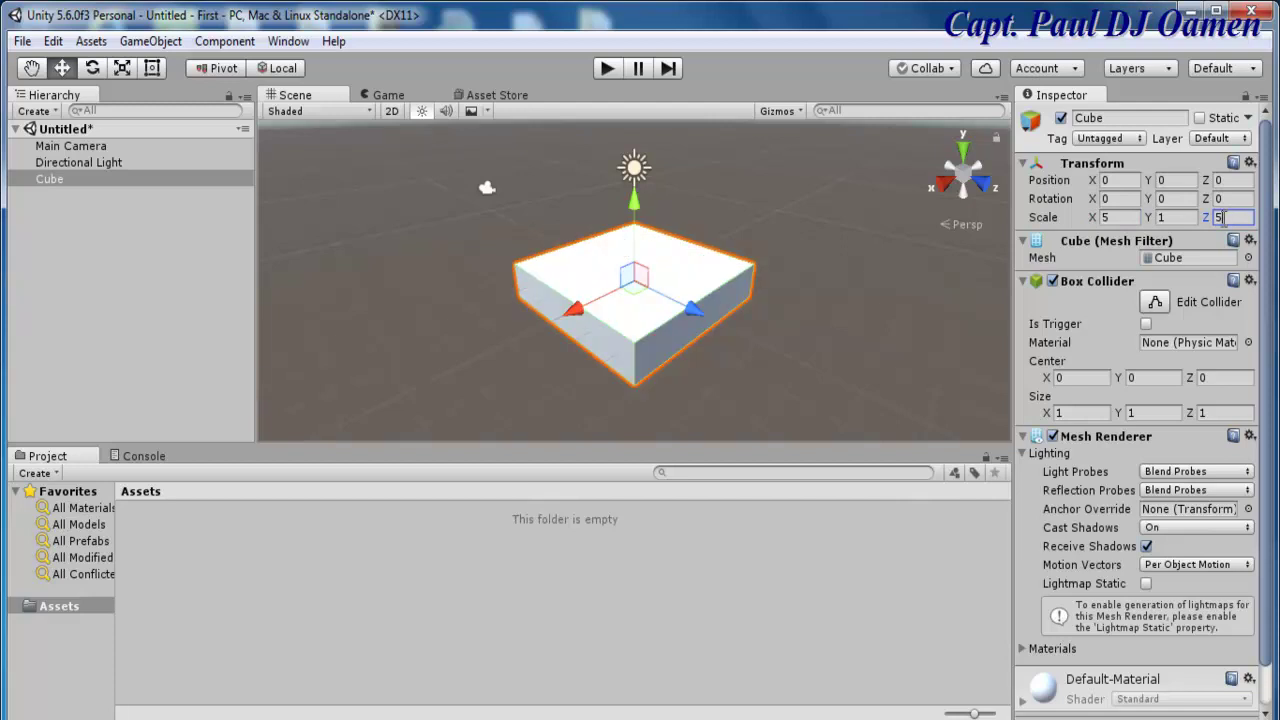
- Try a Y scale of 5 on the cube and set it back to 1
click(1175, 219)
text(5)
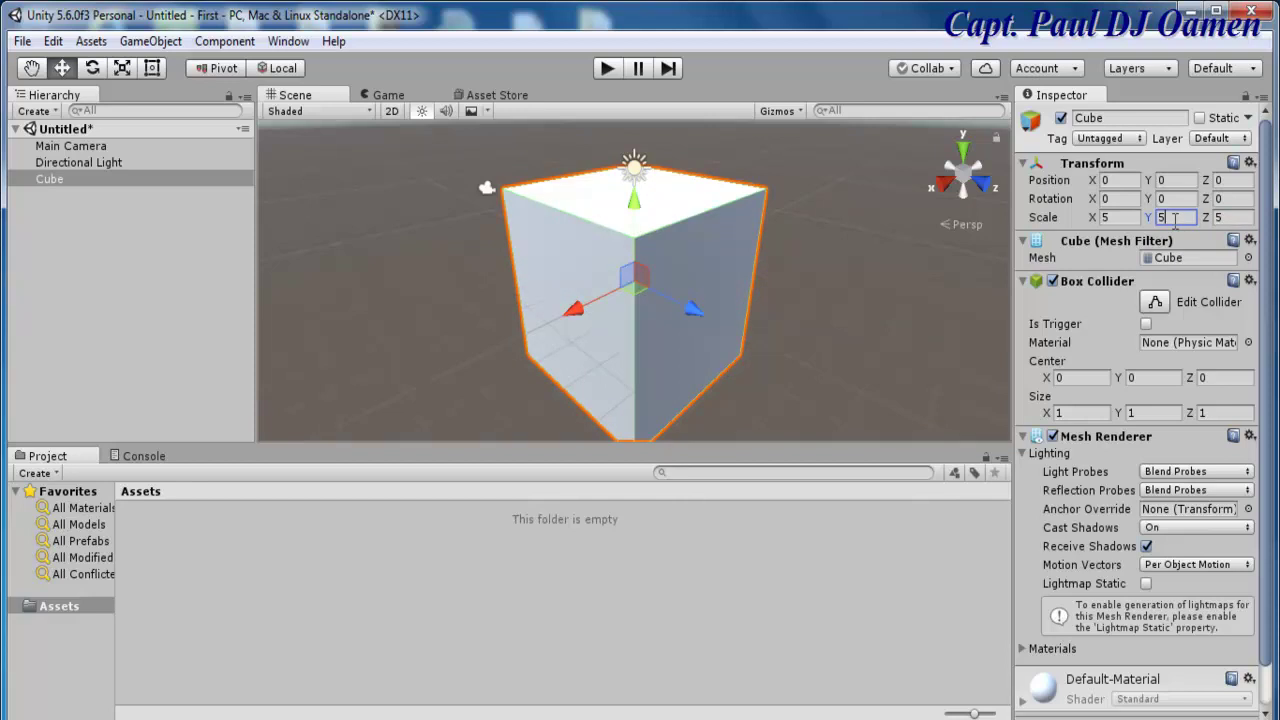
key(BackSpace)
text(1)
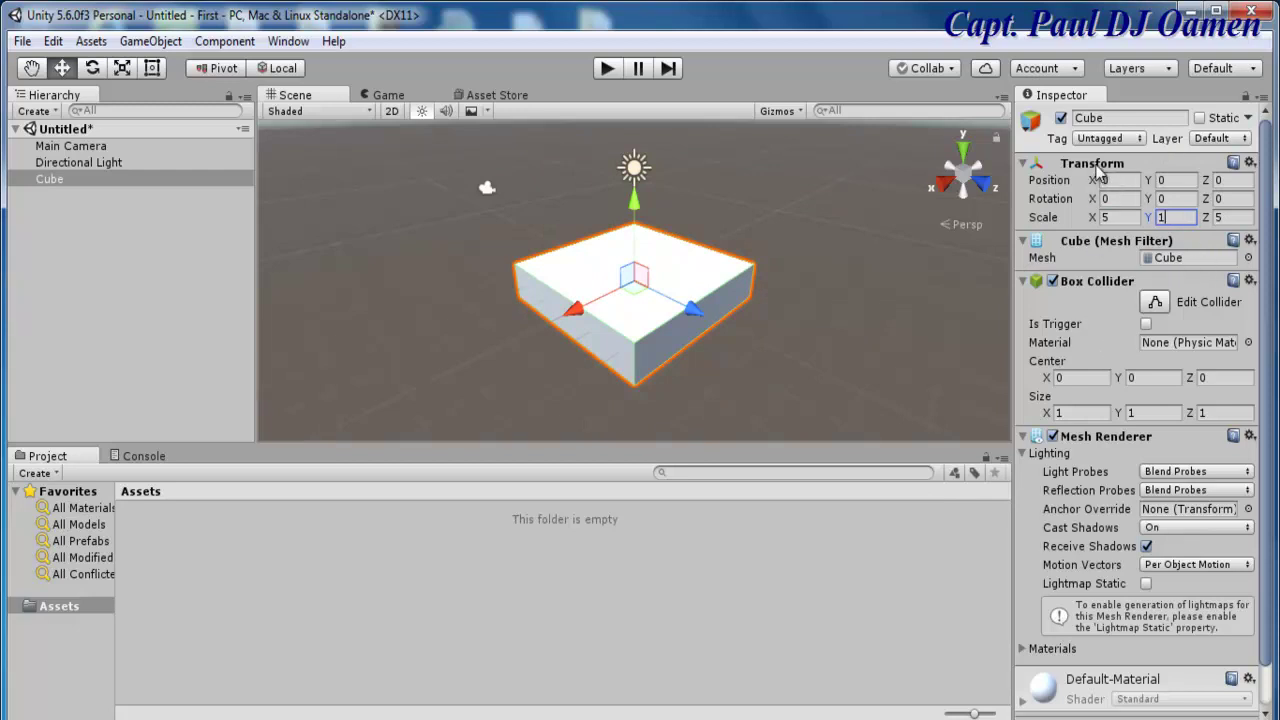
- Reset the cube's transform and set its scale to 100 on the X and Z axes
right_click(1096, 167)
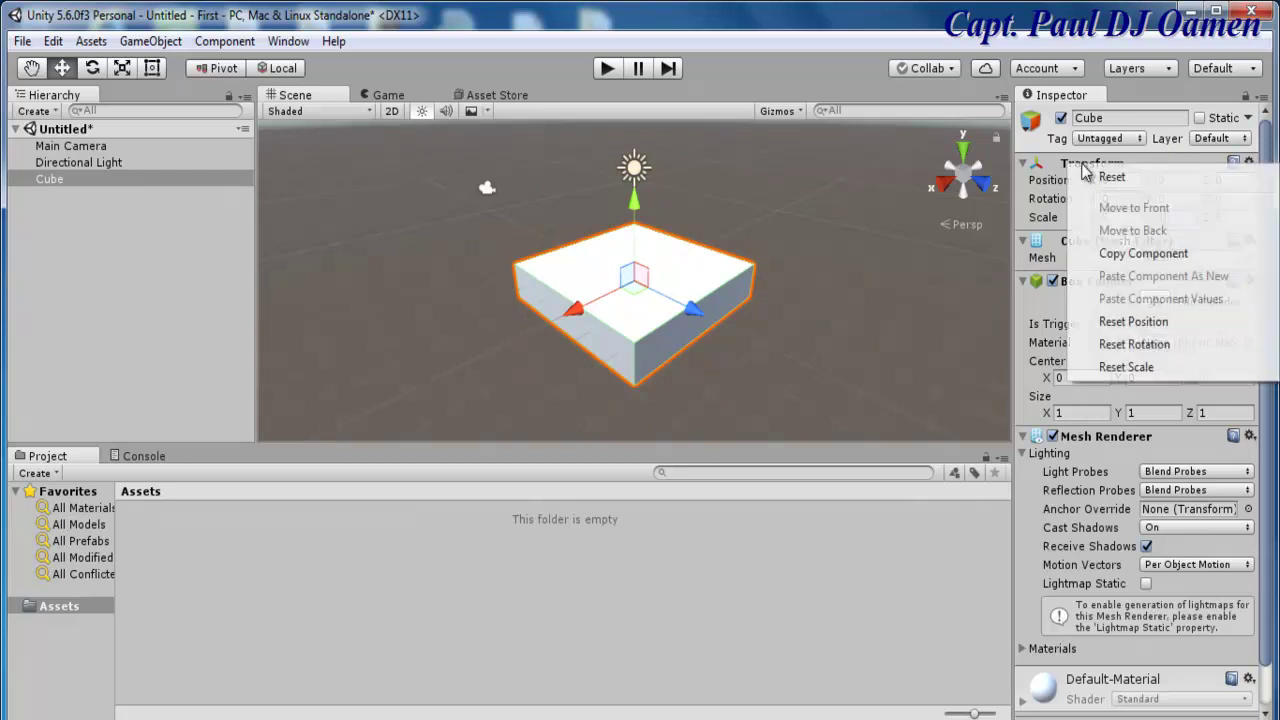
click(1110, 180)
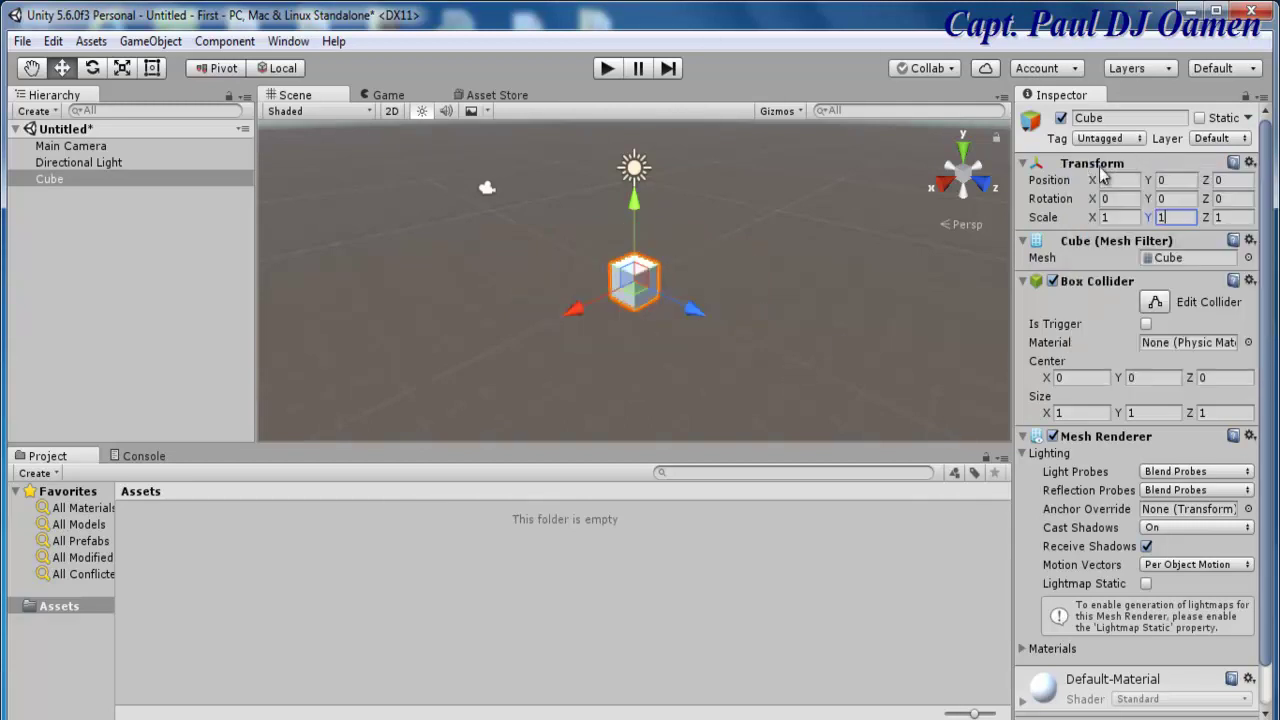
click(1228, 217)
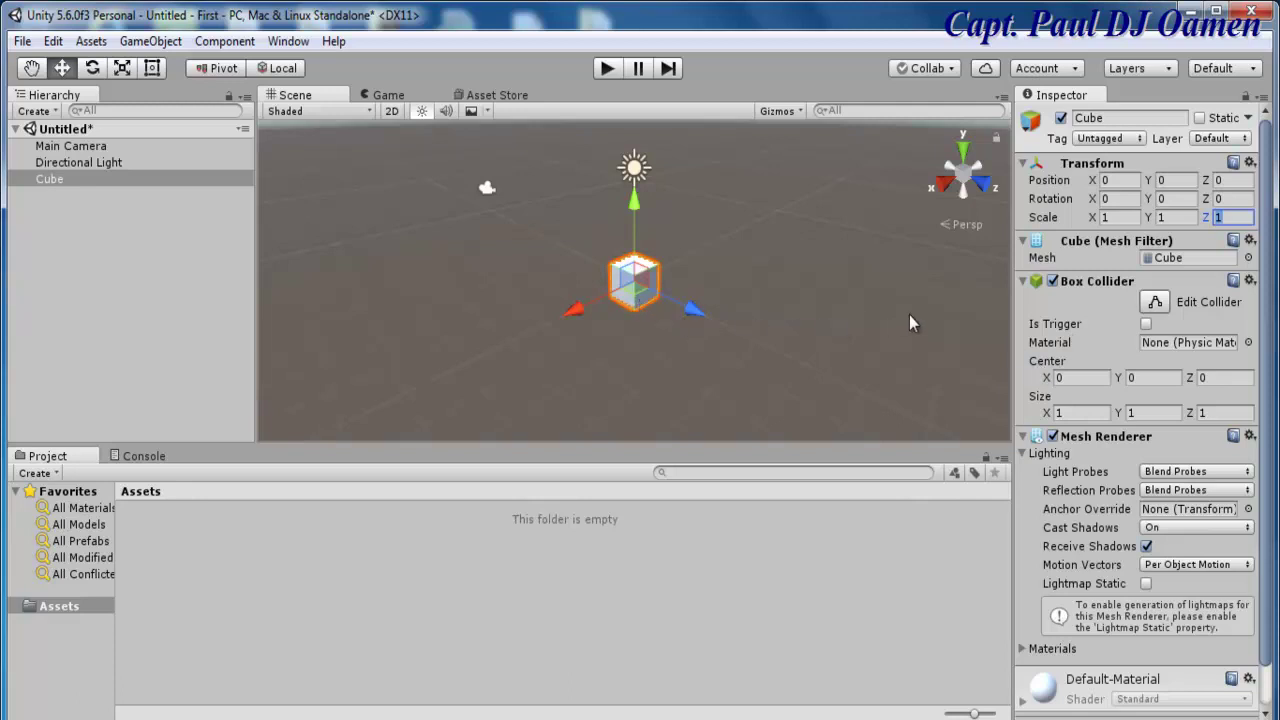
click(1118, 218)
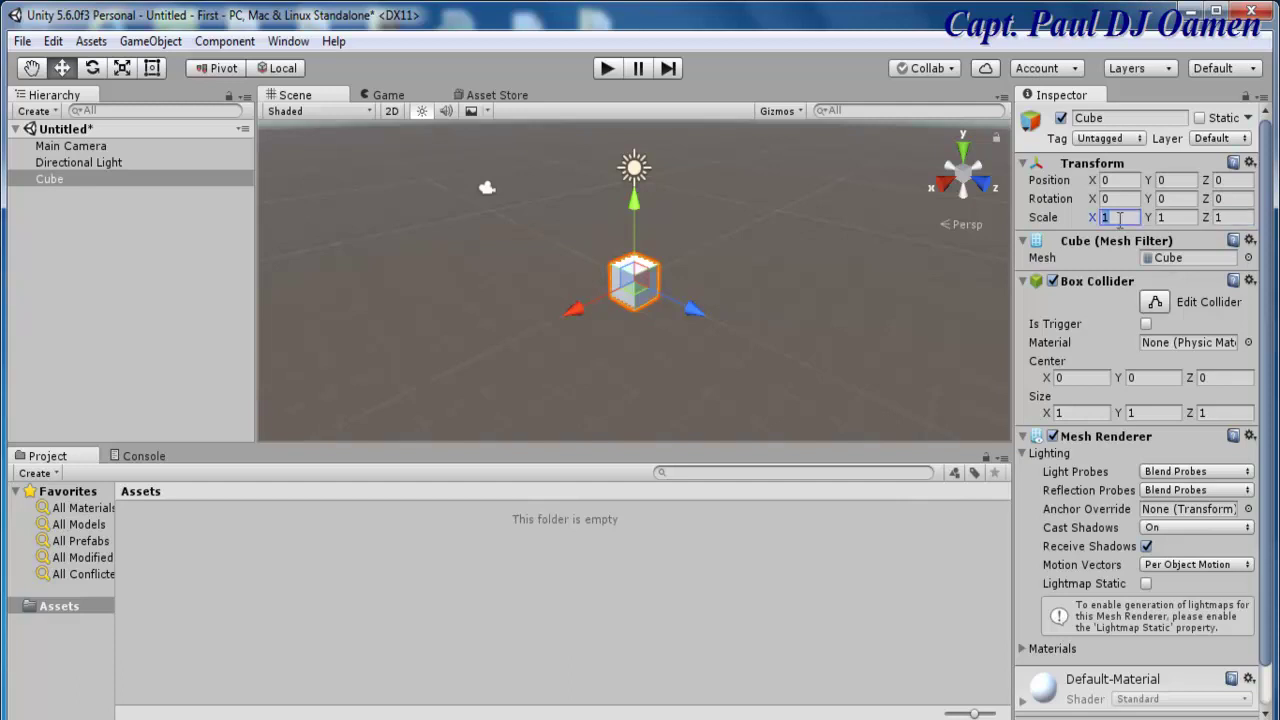
text(100)
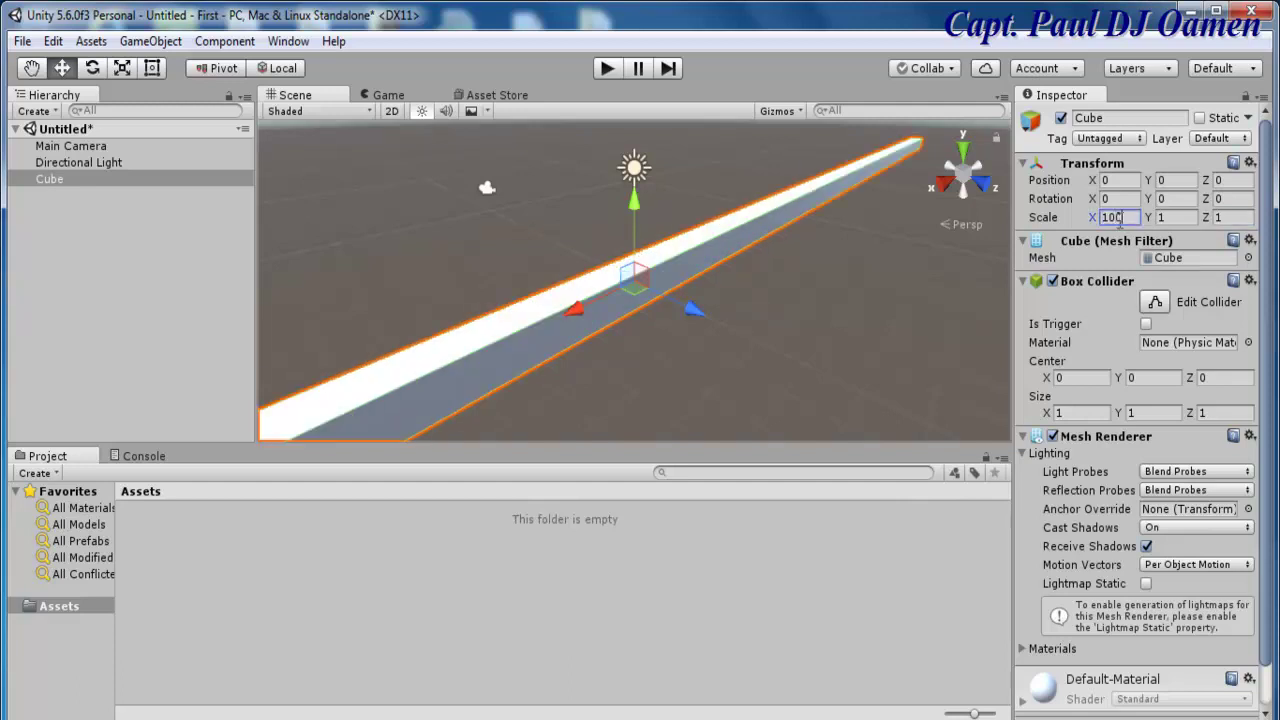
click(1219, 217)
text(100)
- Set the cube's Y scale to 0.25
click(1172, 218)
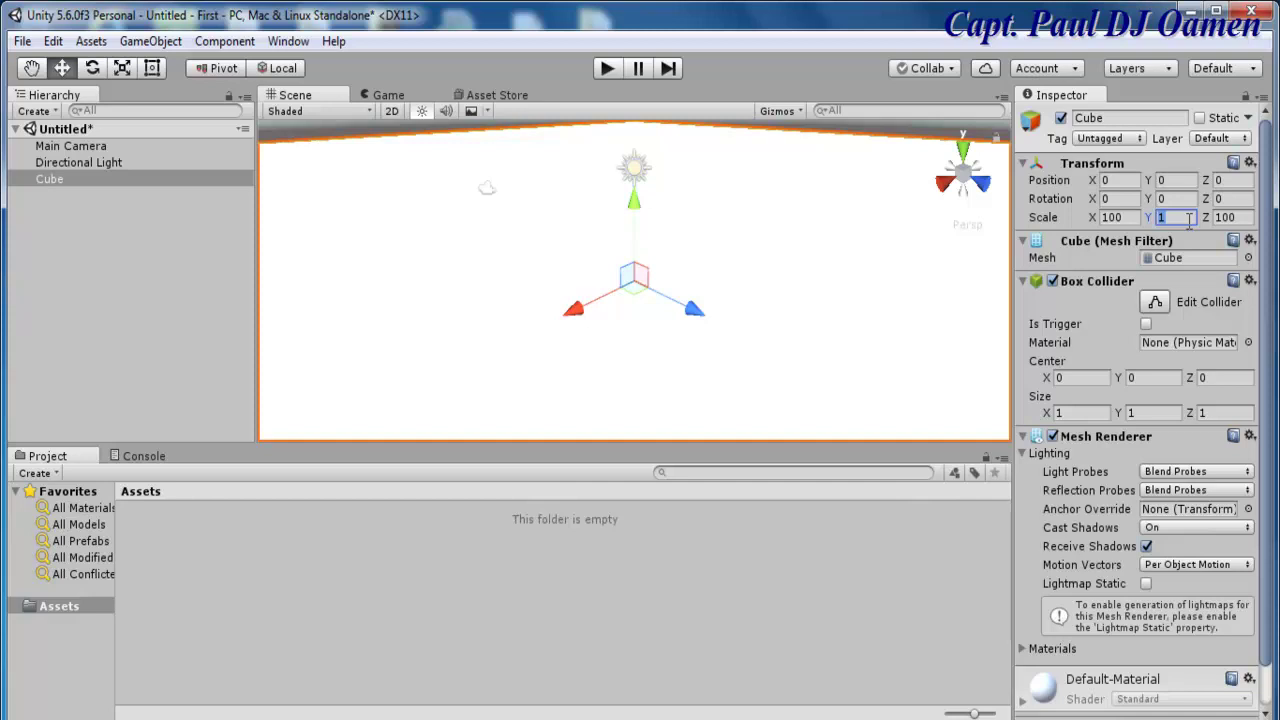
text(0.25)
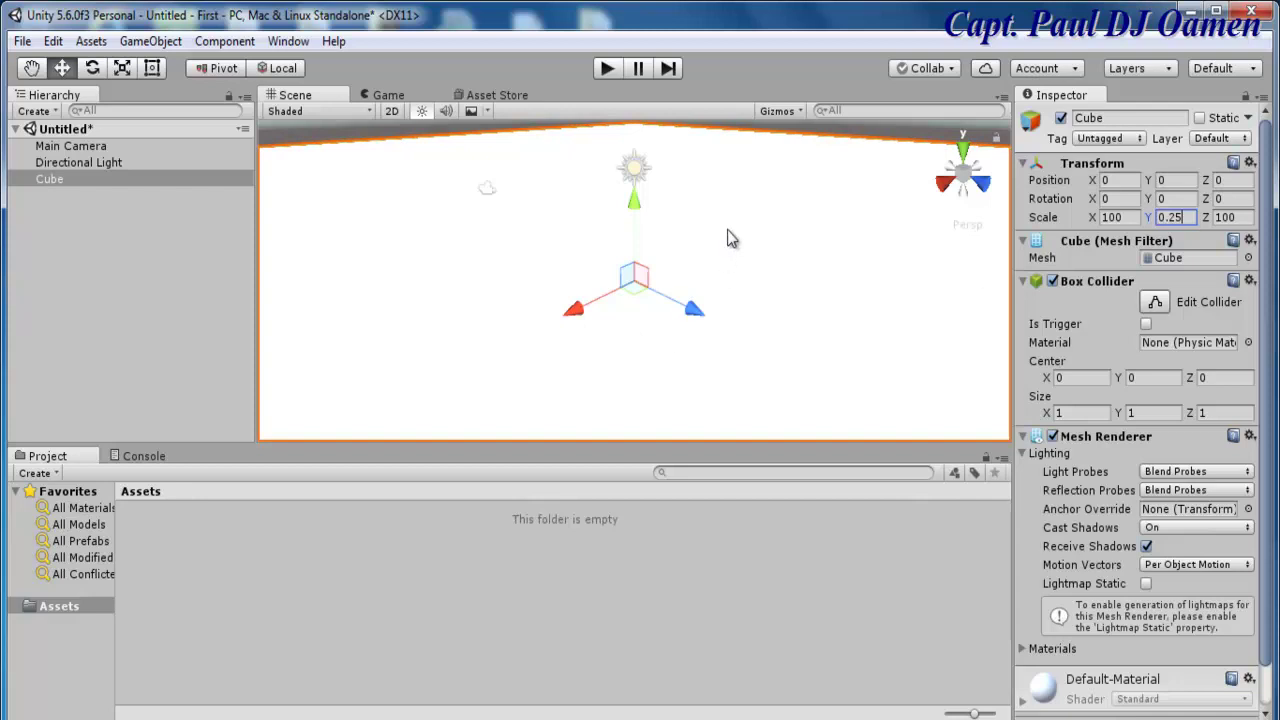
scroll(777, 203, down, 2)
scroll(770, 203, down, 5)
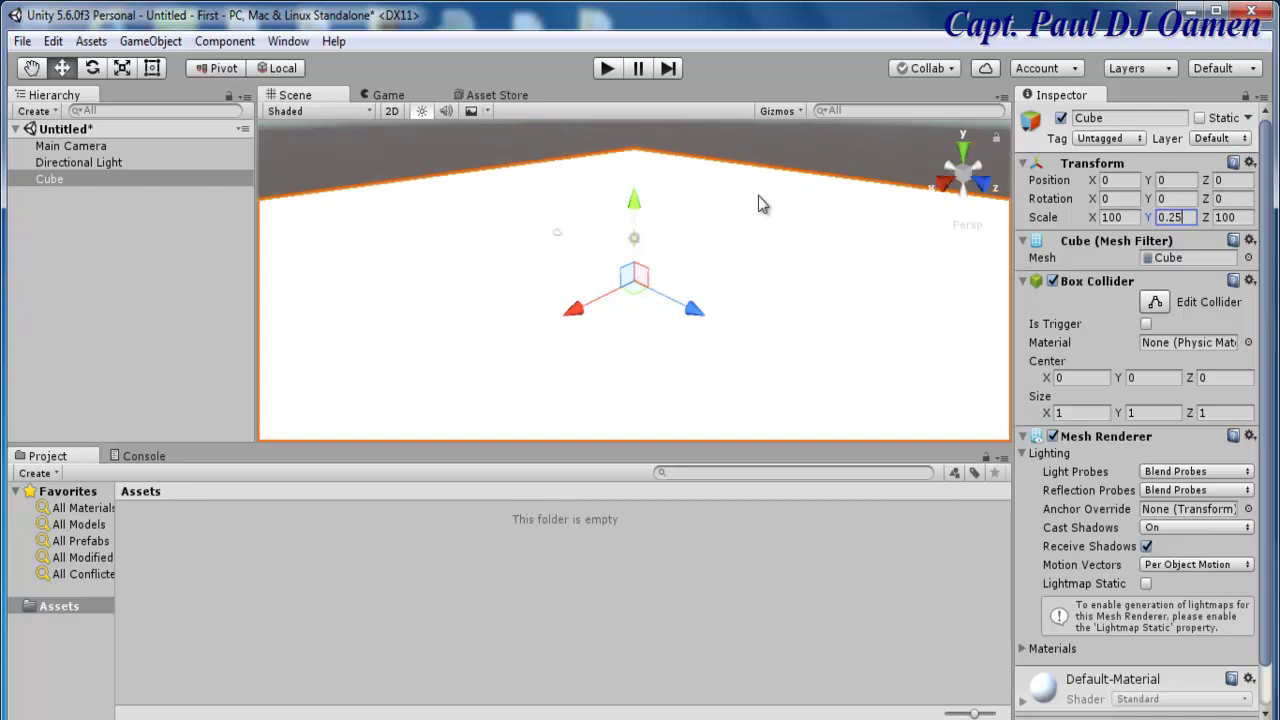
scroll(755, 210, down, 5)
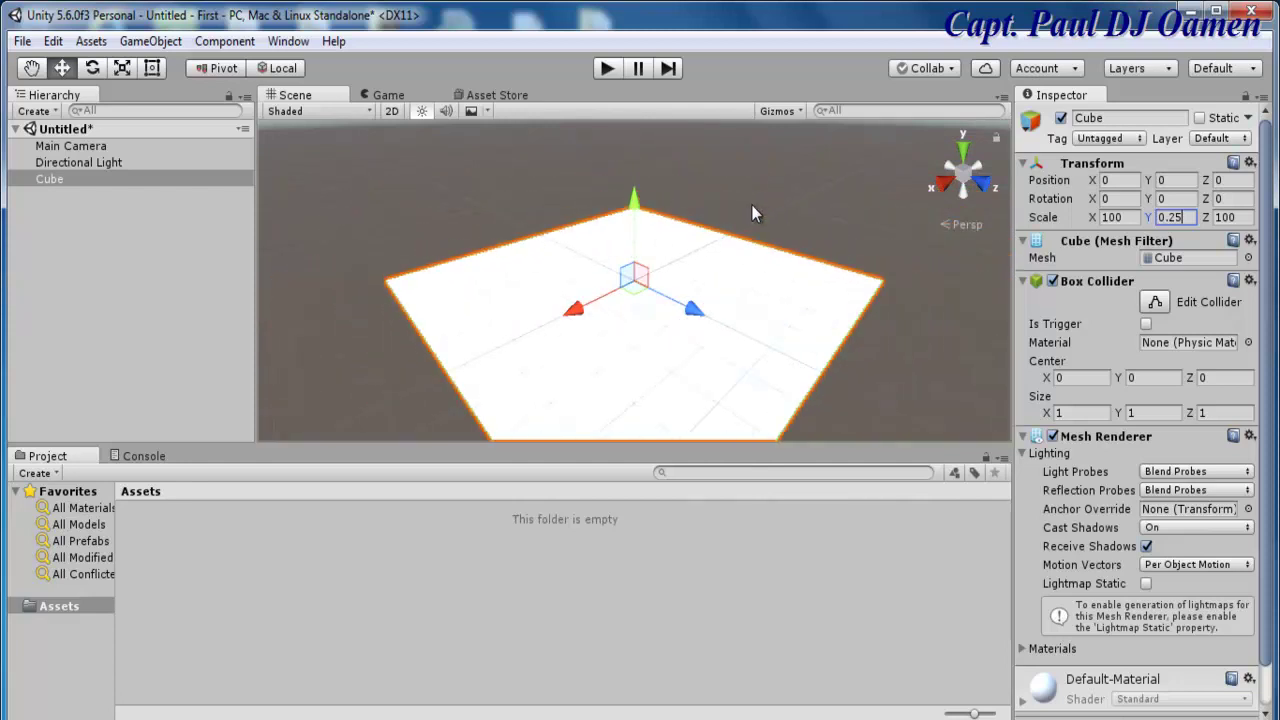
scroll(752, 211, down, 2)
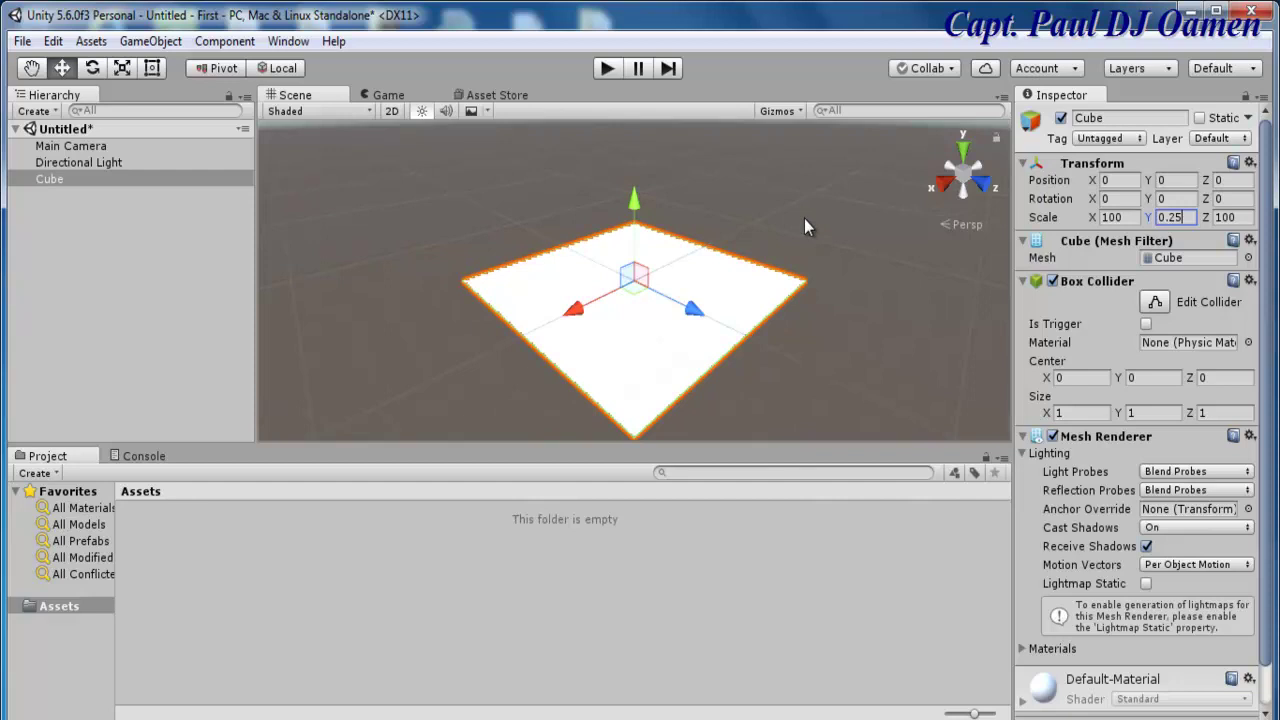
key(alt)
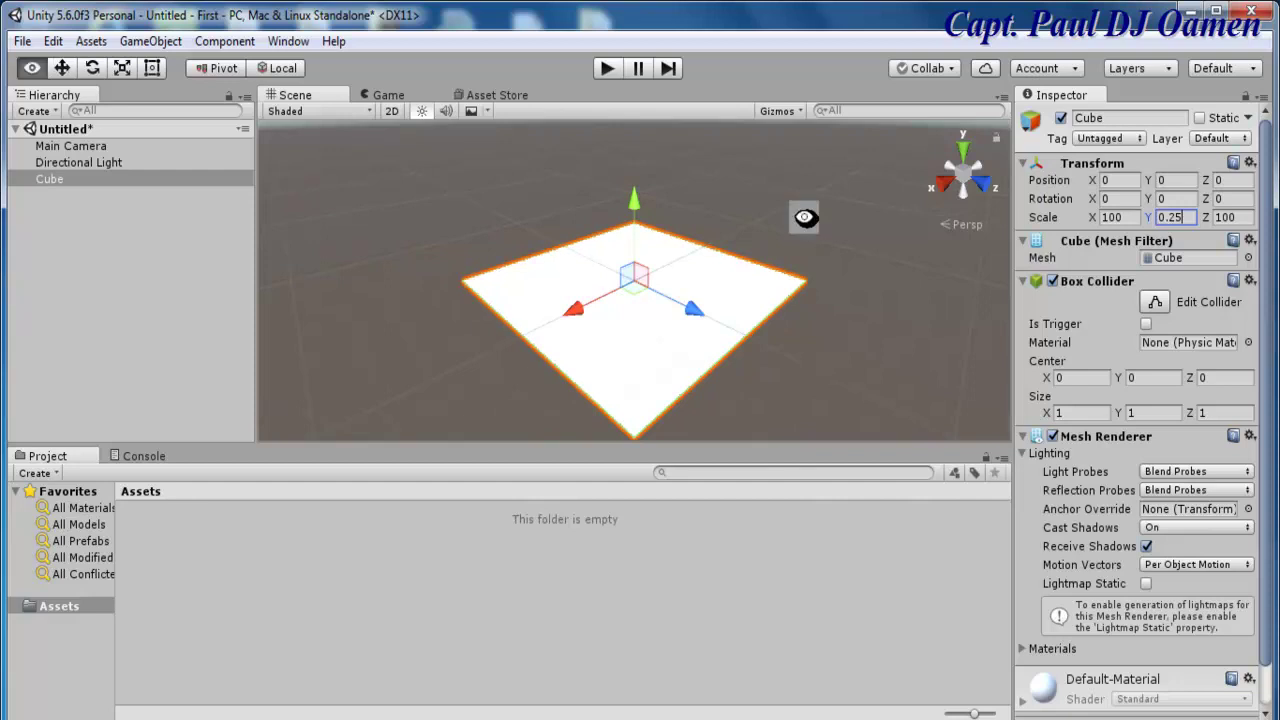
key(Return)
- Move the flattened cube along the Z axis to about -5.5
alt+drag(806, 218, 620, 255)
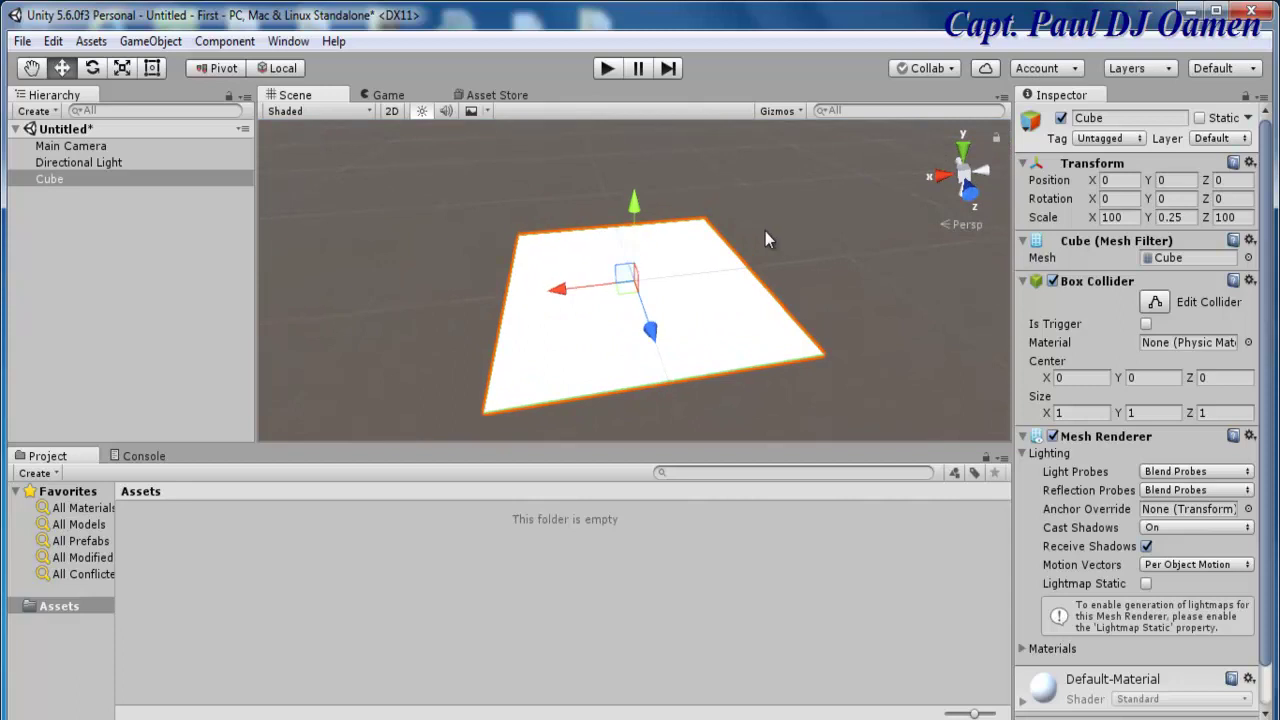
click(30, 70)
drag(606, 260, 606, 182)
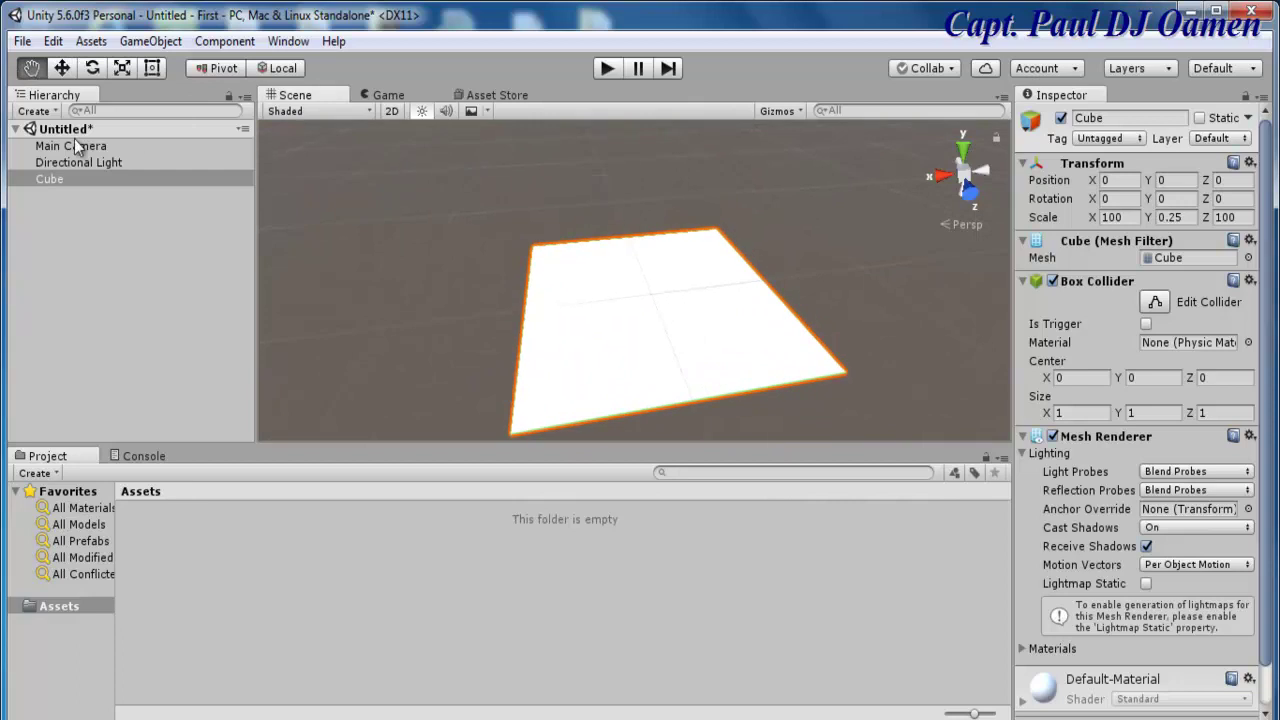
click(62, 70)
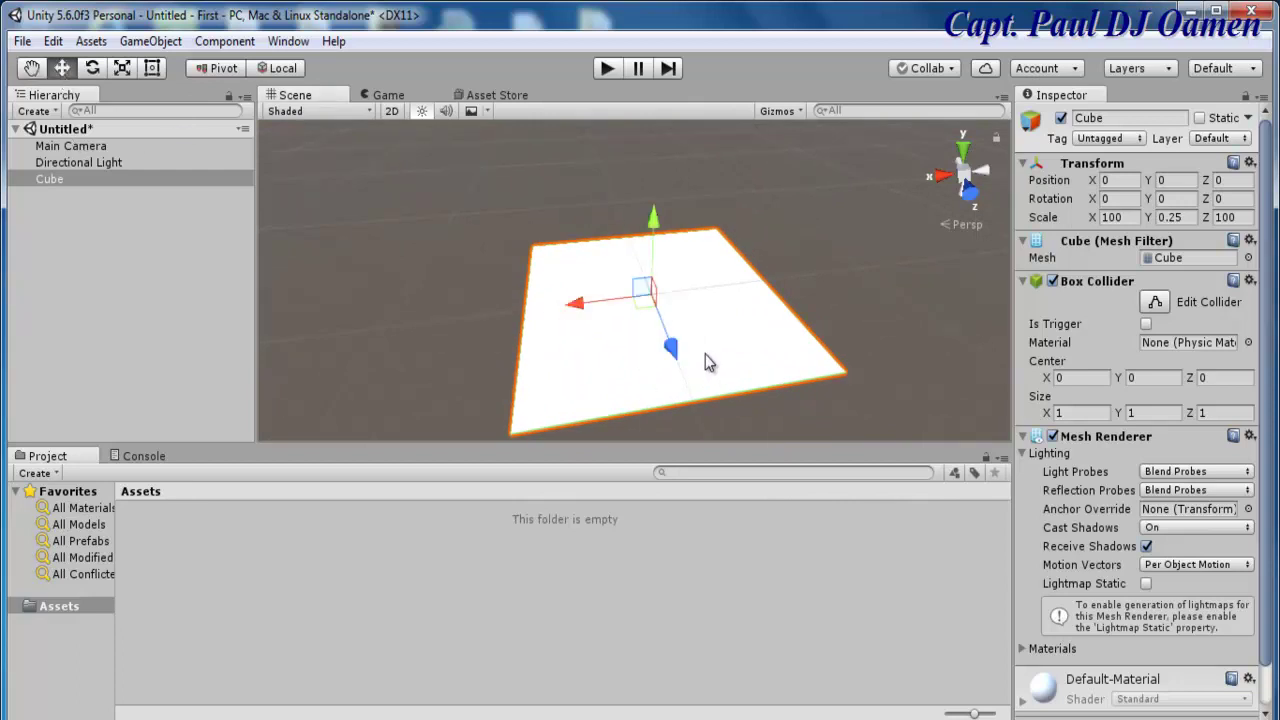
mouse_move(672, 355)
mouse_down()
mouse_move(680, 388)
mouse_move(666, 340)
mouse_up()
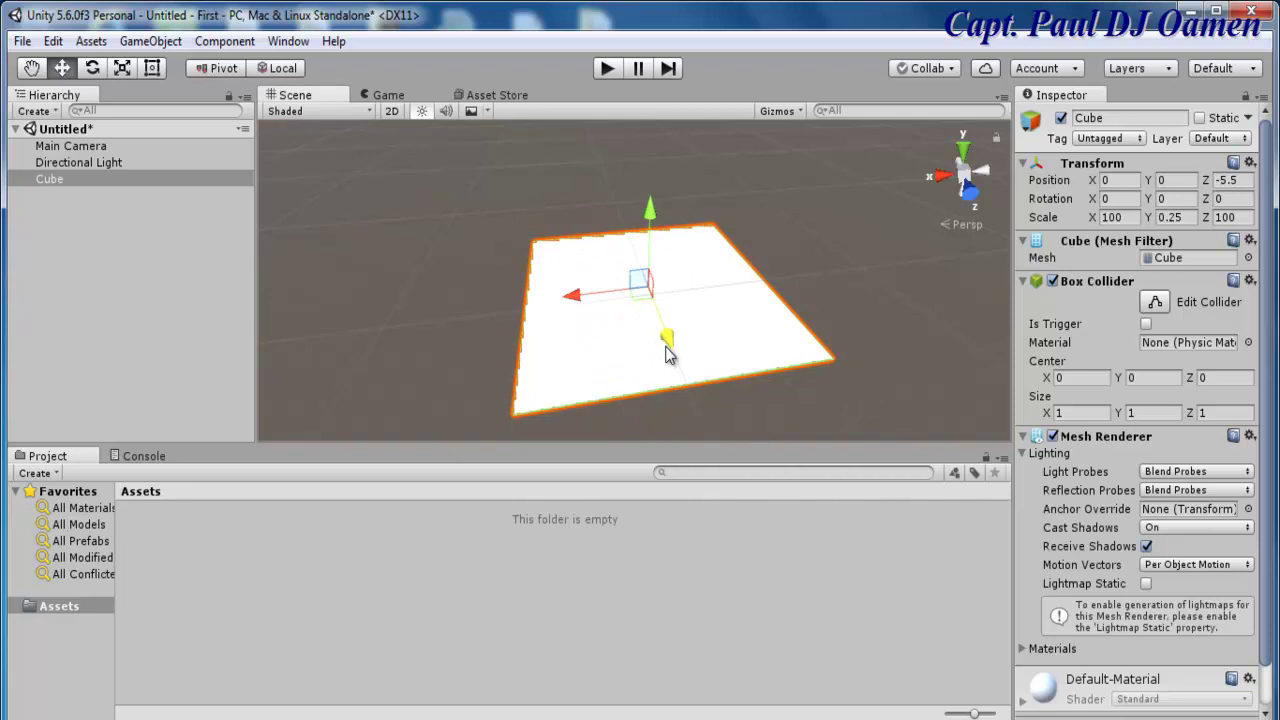
- Try rotating the cube freely with the Rotate tool and reset its transform to the defaults
click(92, 68)
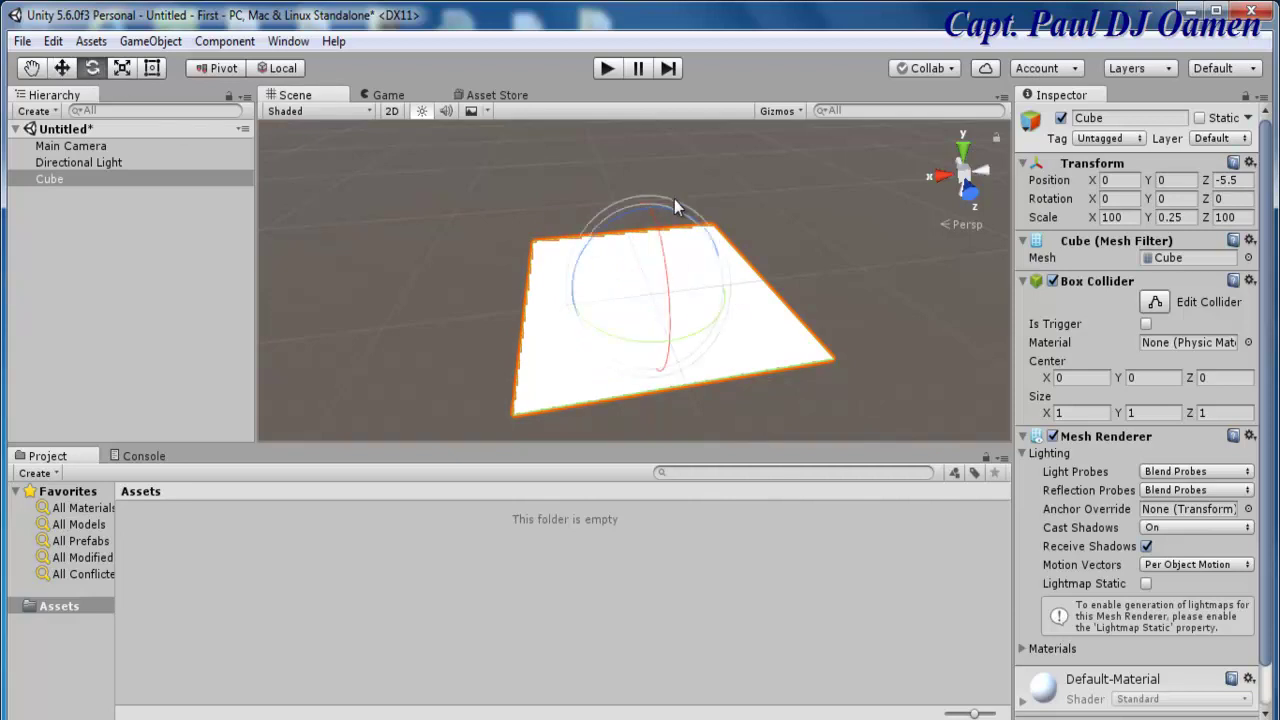
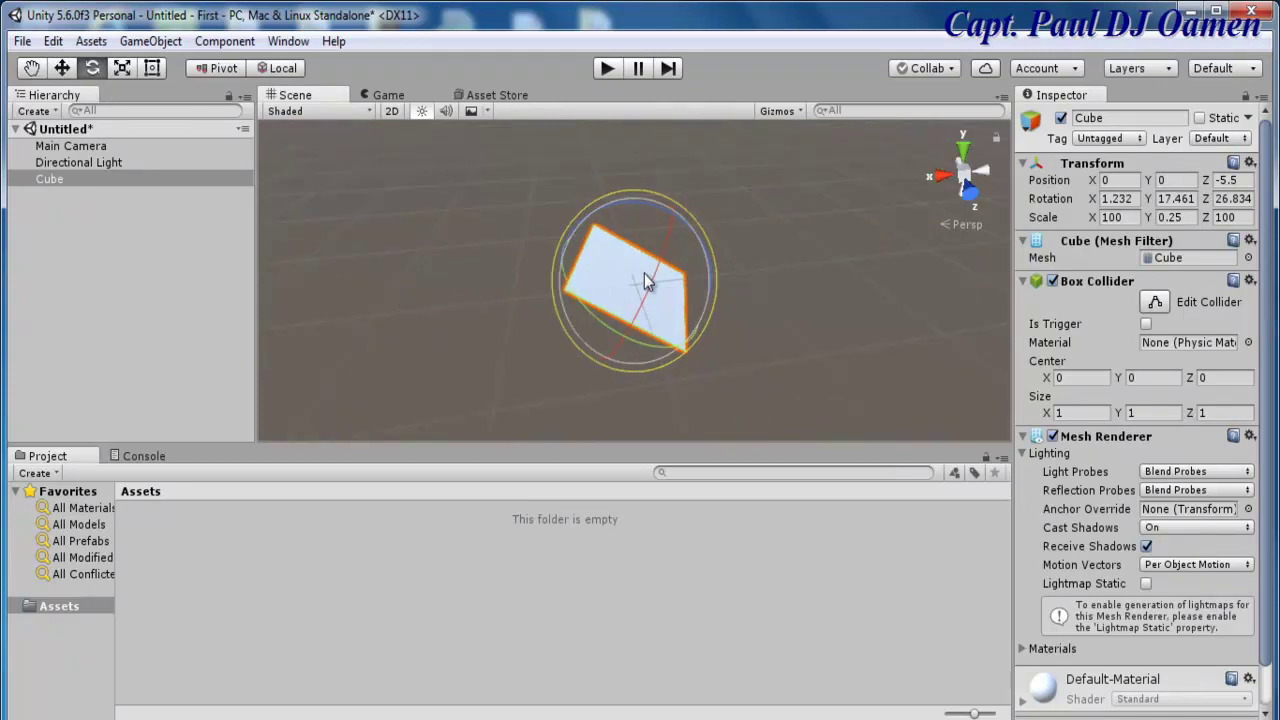
right_click(1084, 164)
click(1112, 178)
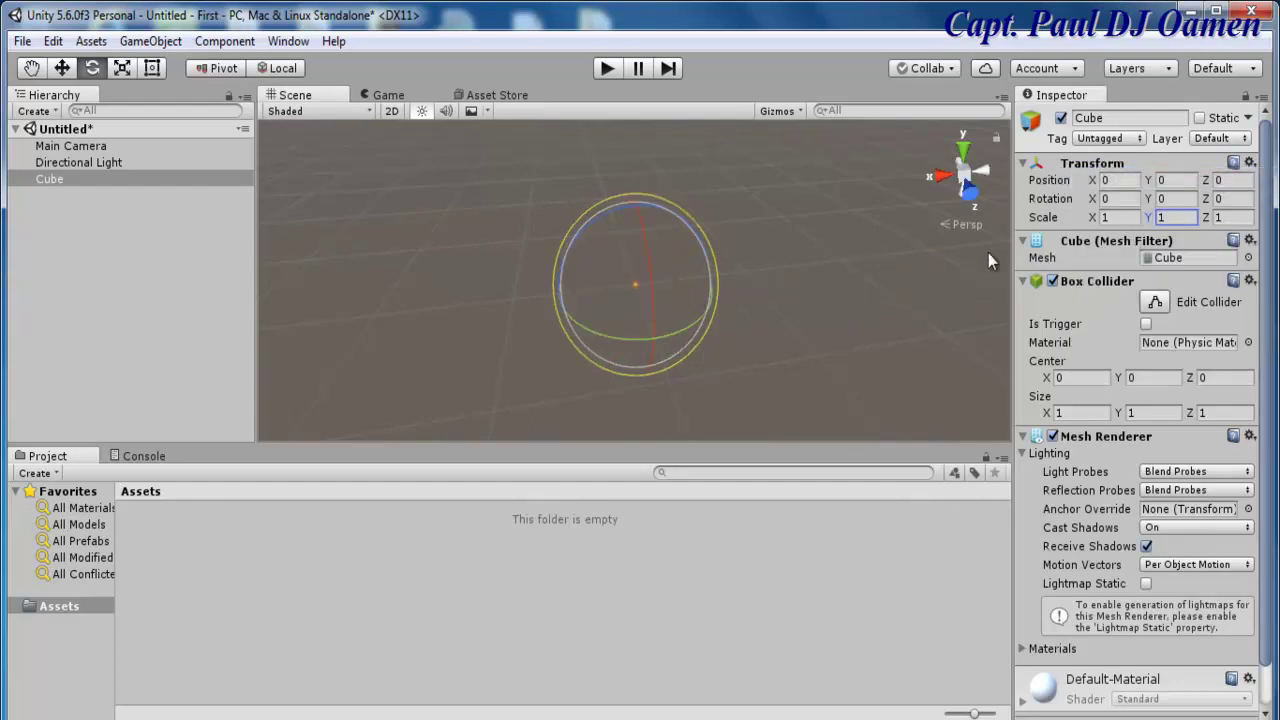
- Set the reset cube's X and Z scale to 100 each and deselect it
click(1120, 217)
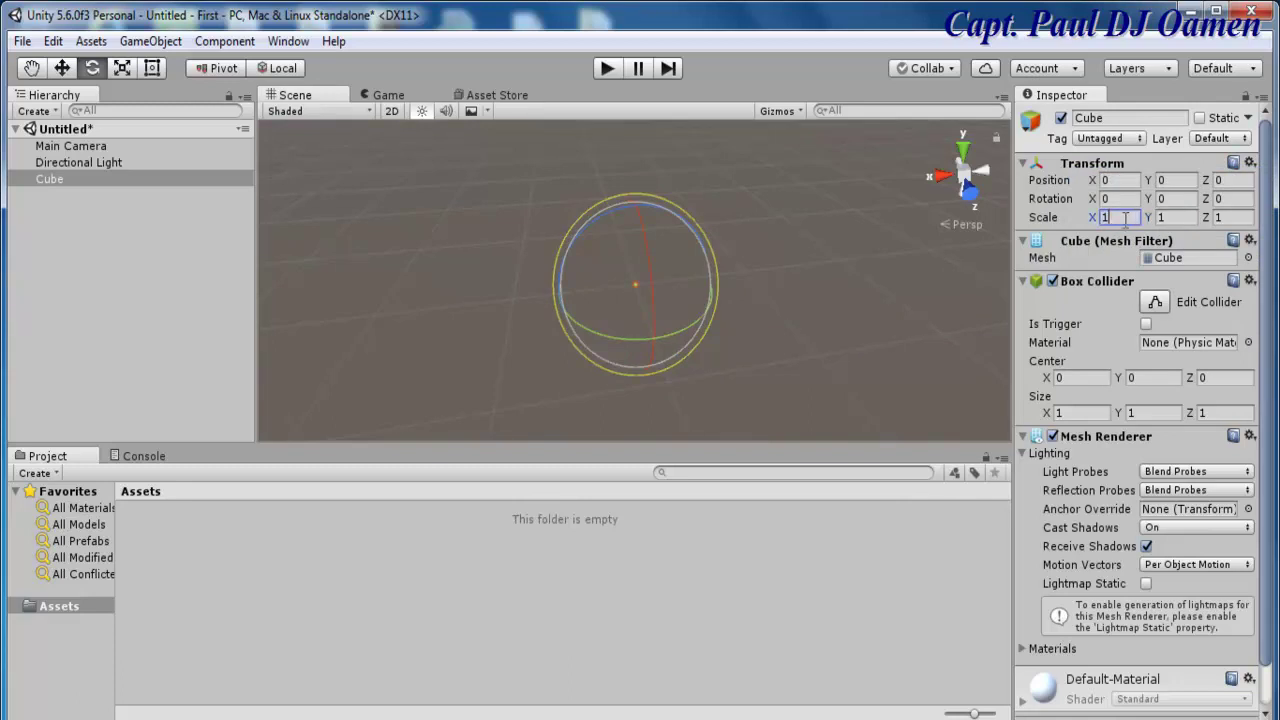
text(100)
click(1236, 217)
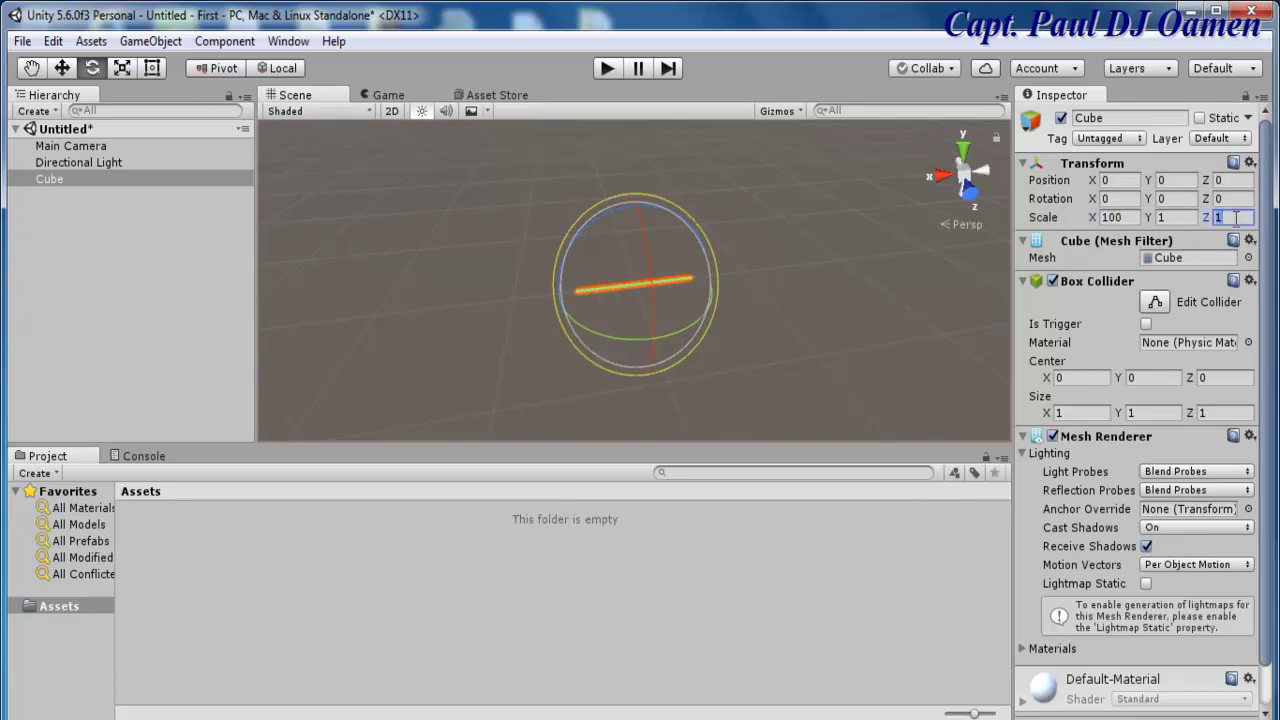
text(100)
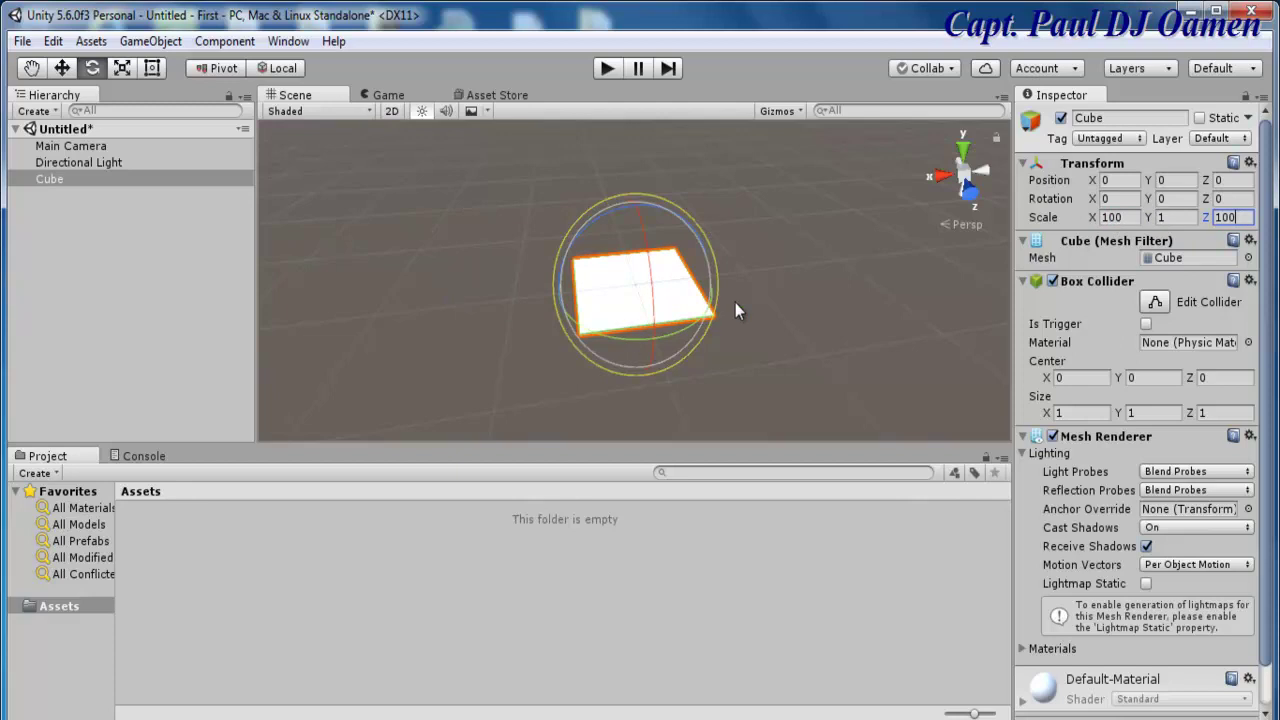
click(780, 294)
scroll(707, 333, up, 4)
- Go through the Hand, Move, Rotate, Scale and Rect tools in turn, ending on the Rect tool
click(31, 67)
click(62, 67)
click(93, 68)
click(32, 69)
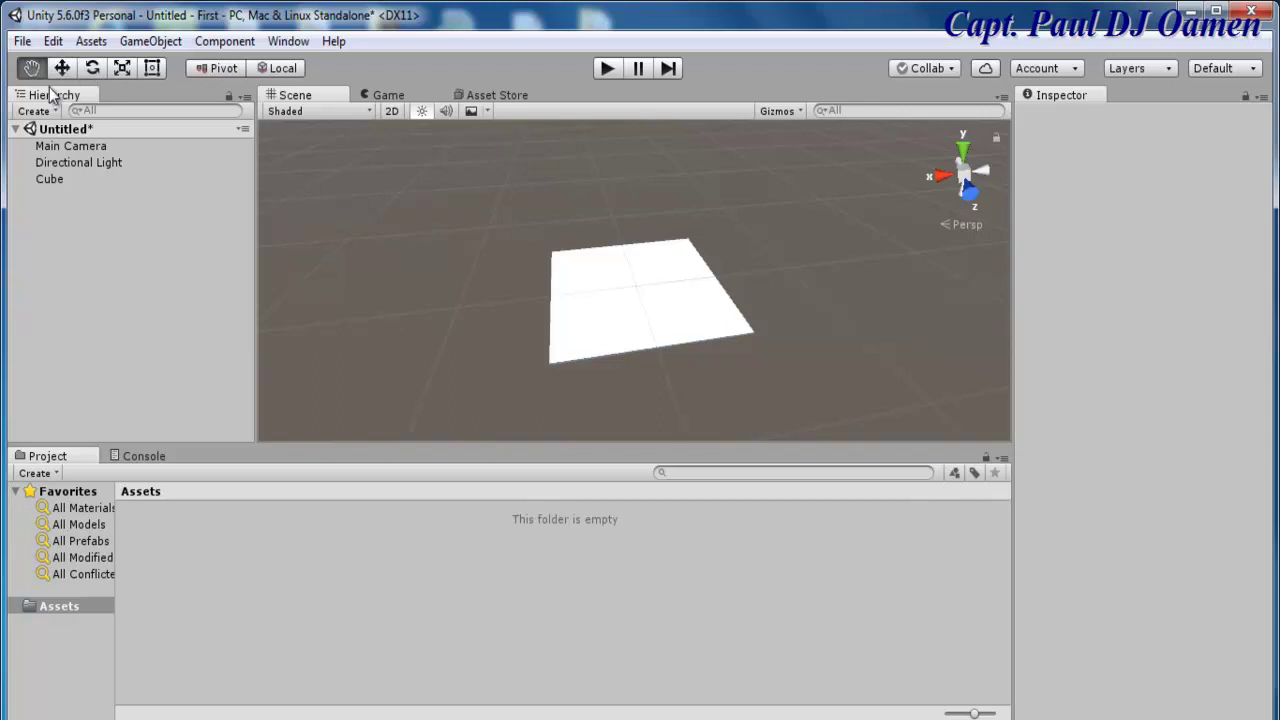
click(63, 70)
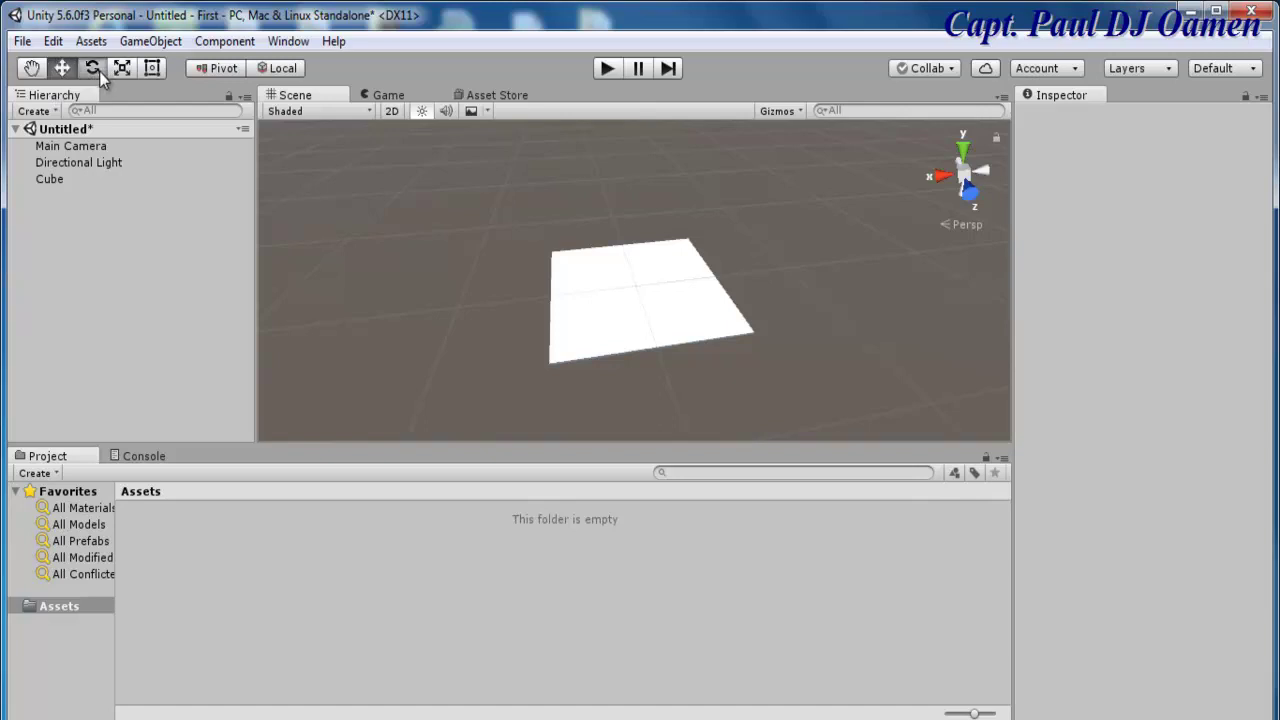
click(99, 71)
click(123, 69)
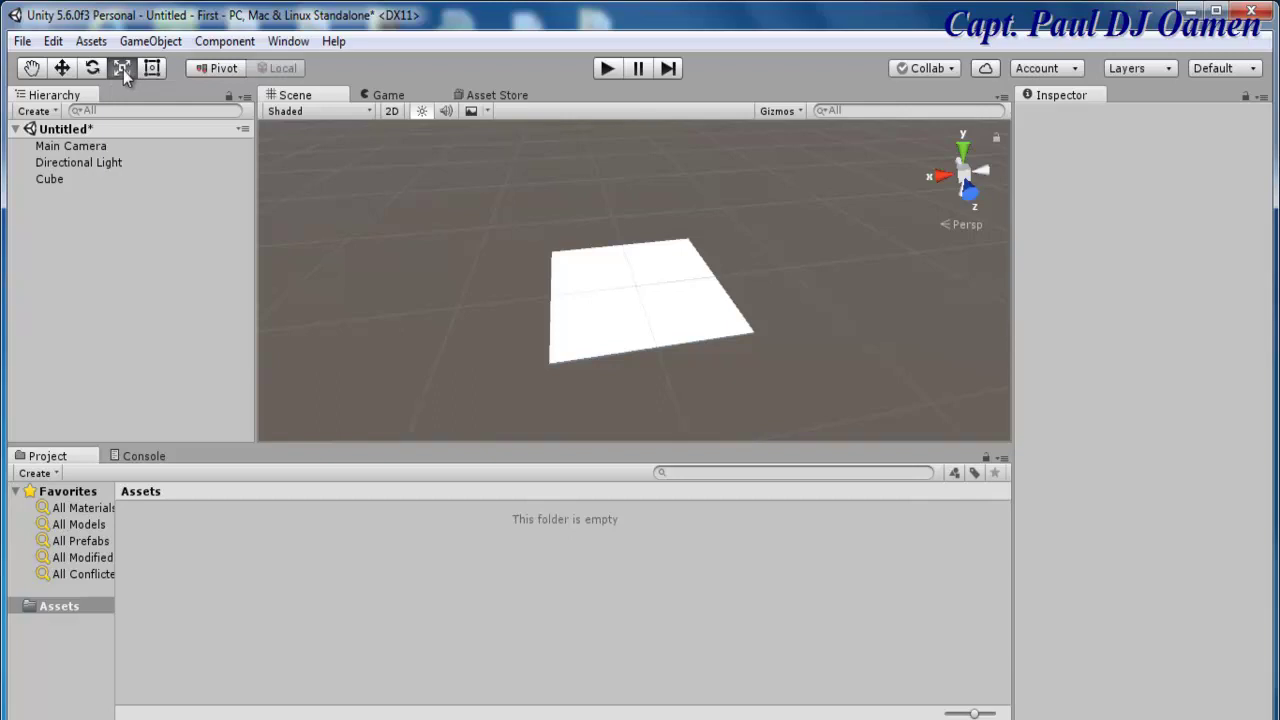
click(155, 70)
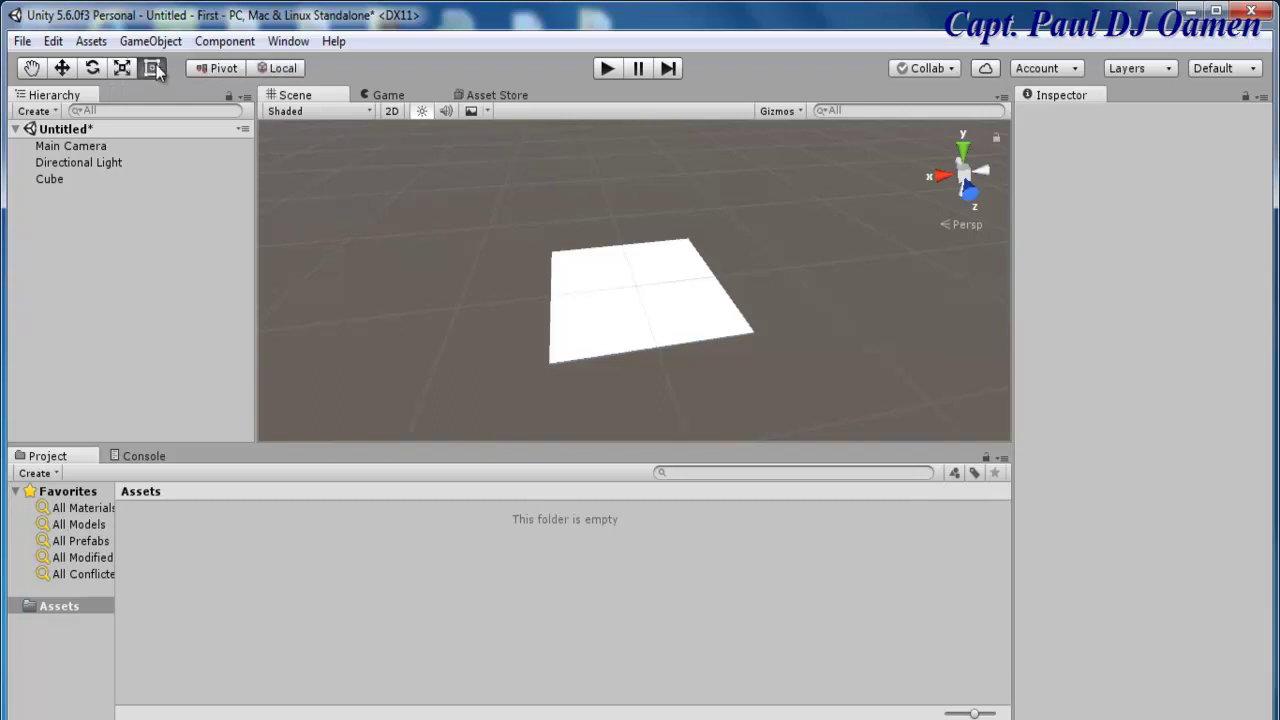
click(32, 70)
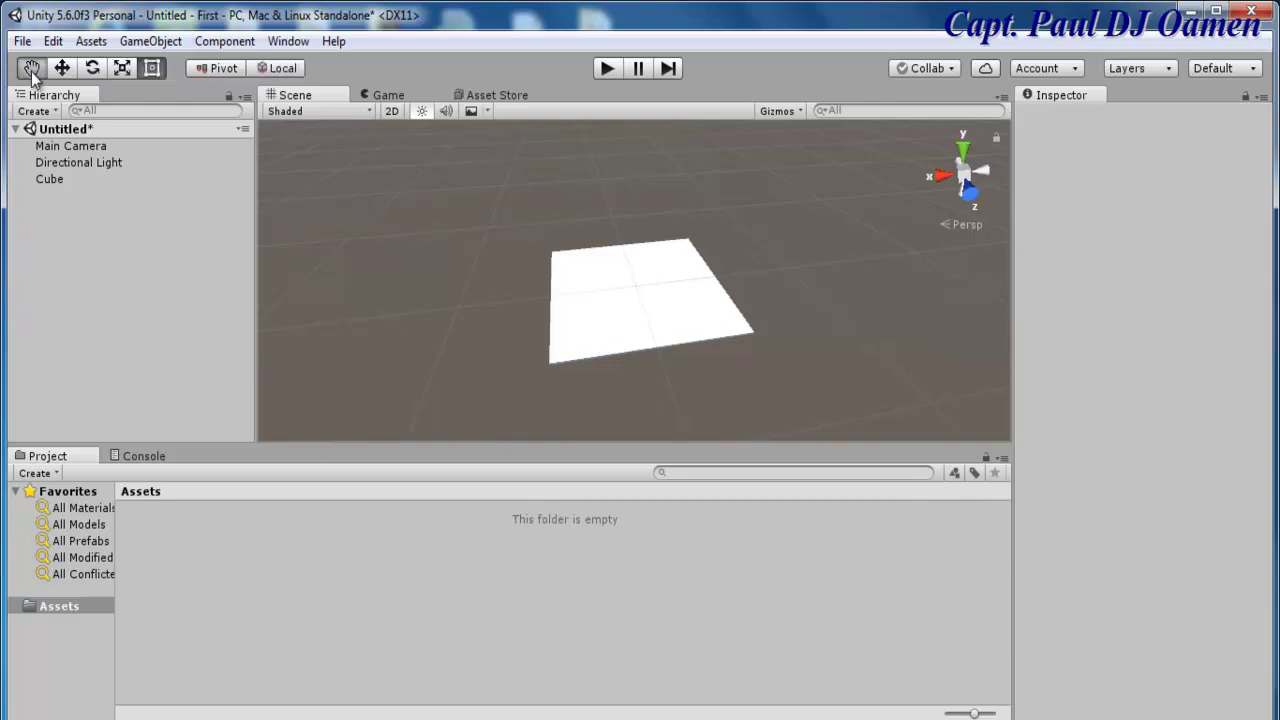
click(62, 69)
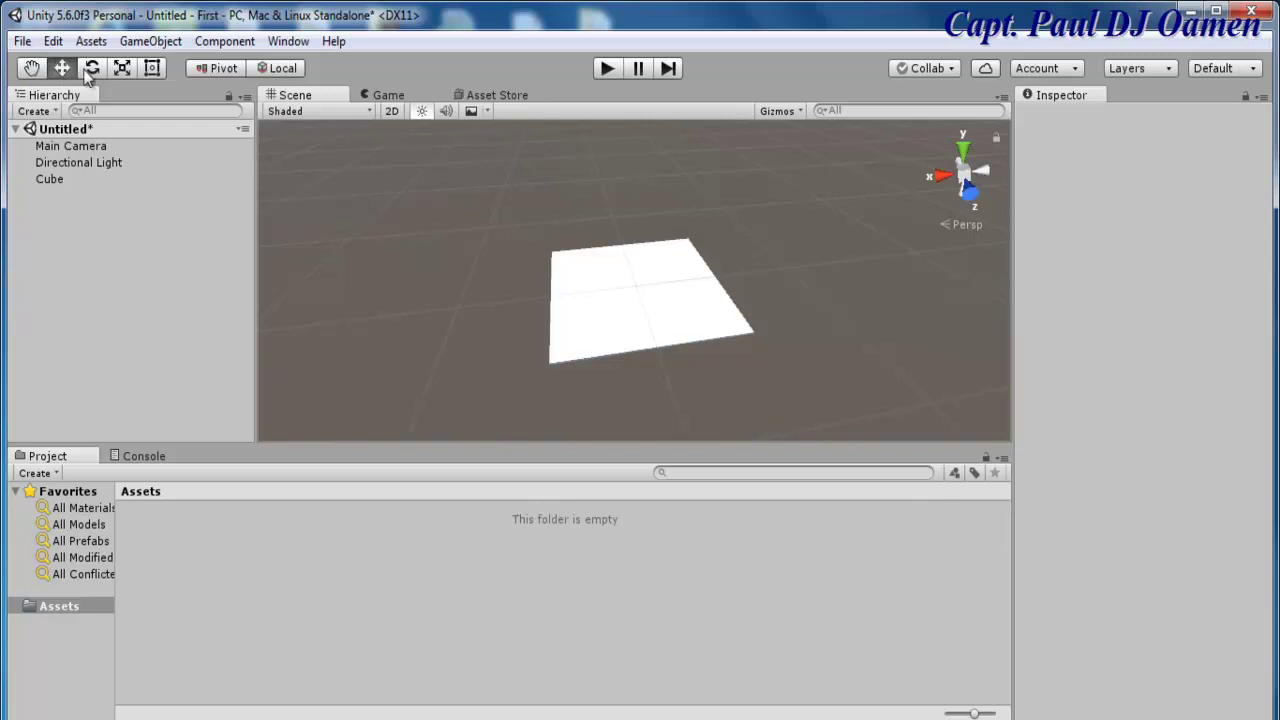
click(93, 70)
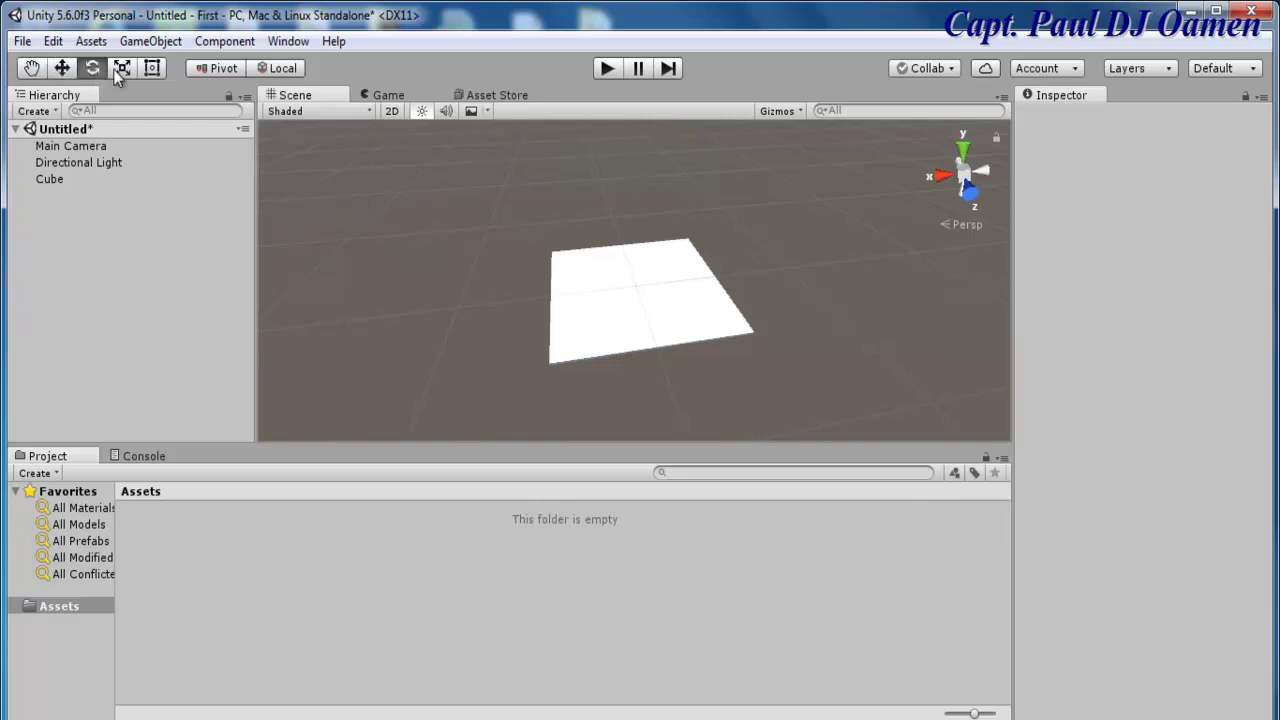
click(119, 67)
click(153, 68)
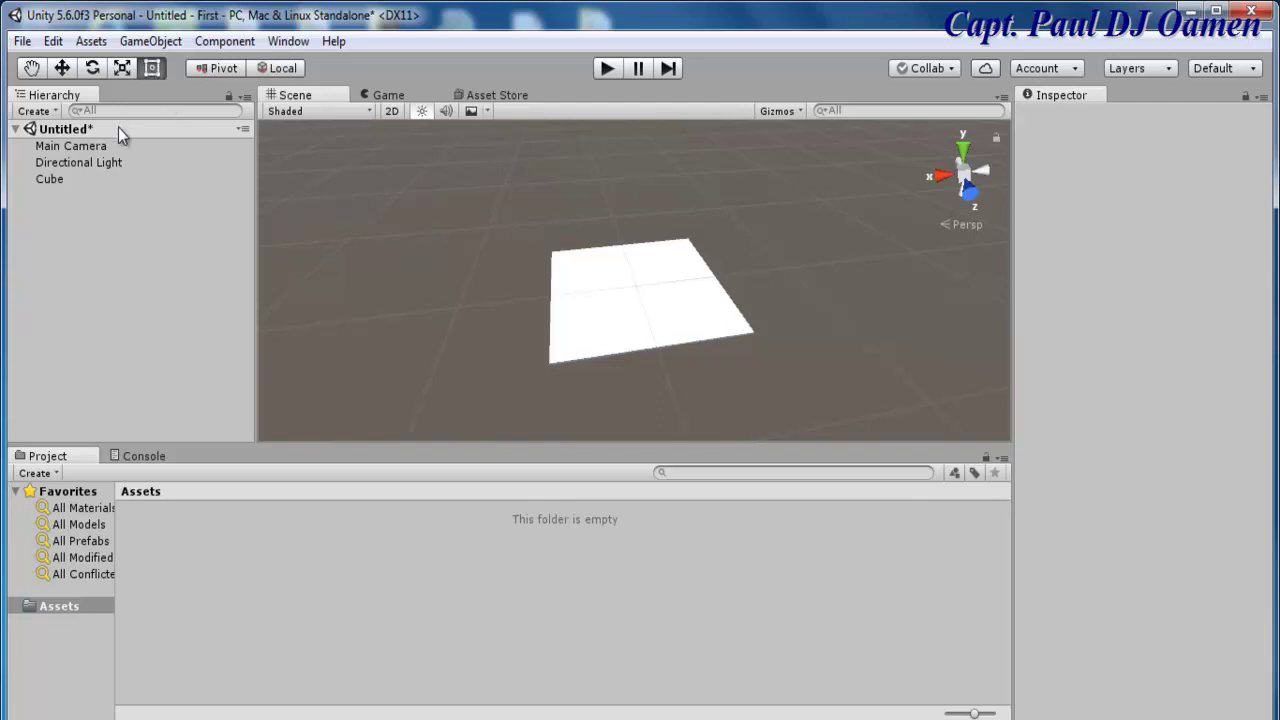
- Activate the Move, Rotate, Hand and Rect tools one after another
key(w)
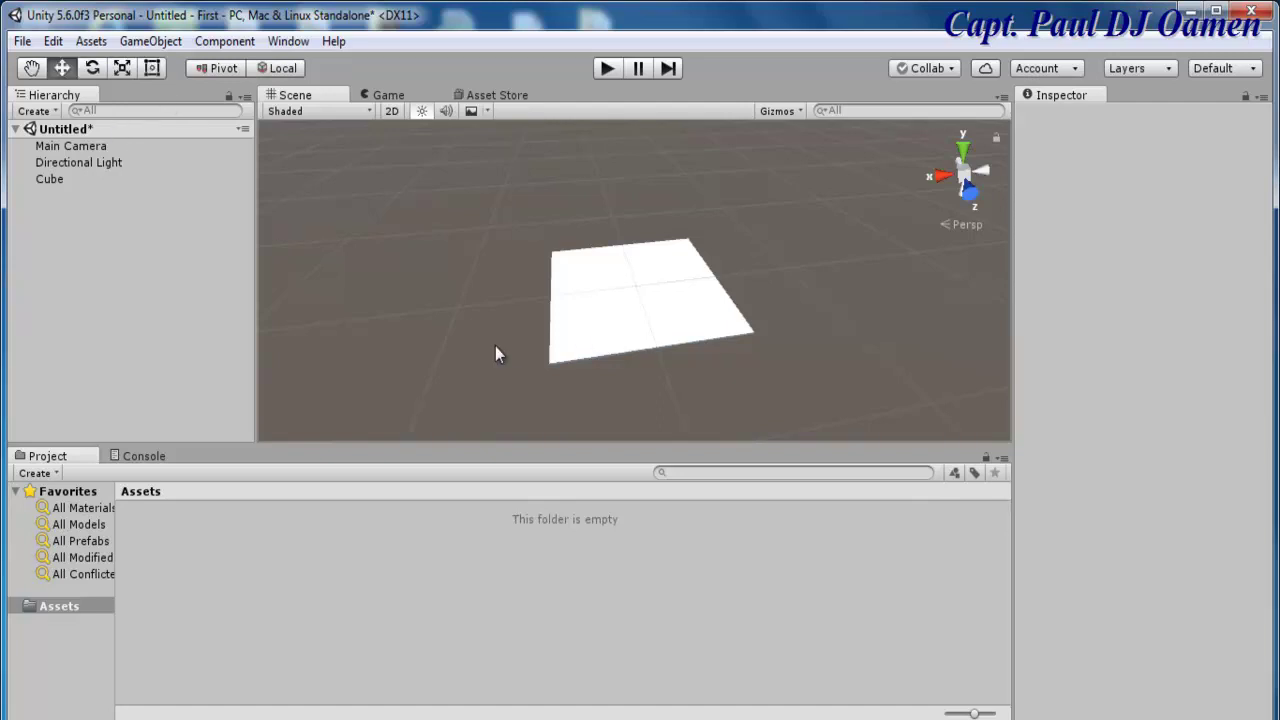
key(e)
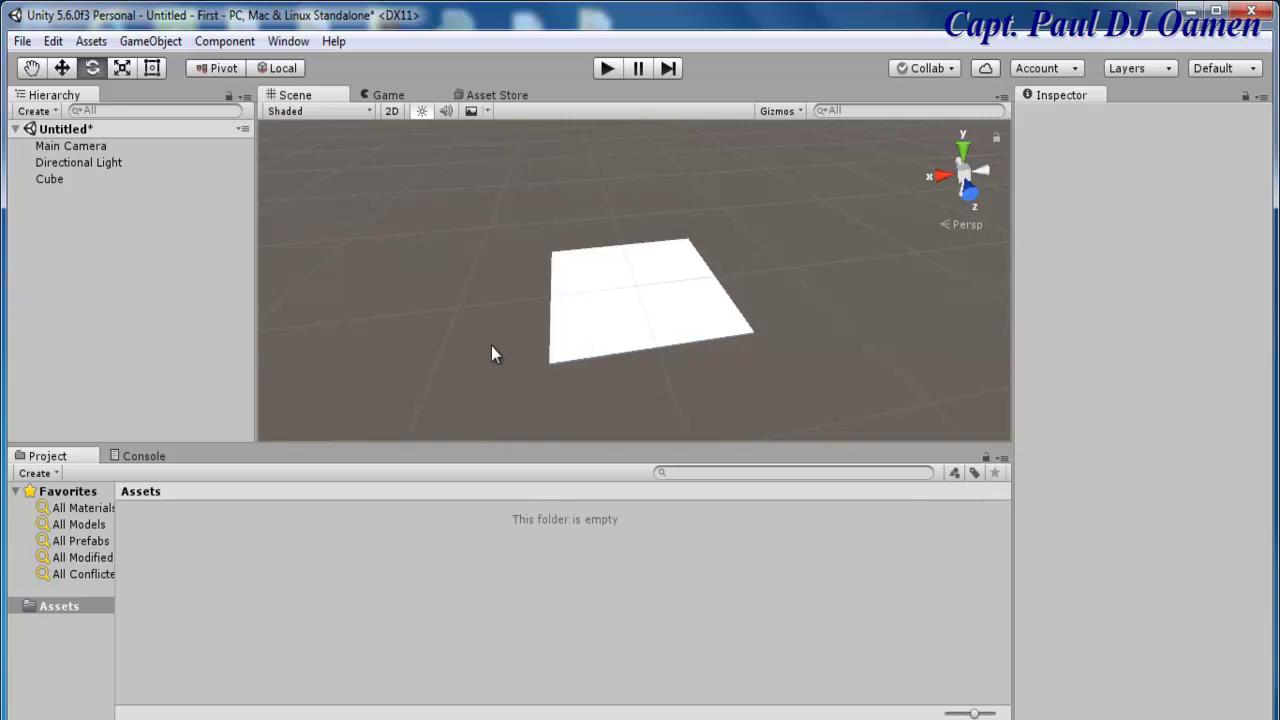
key(q)
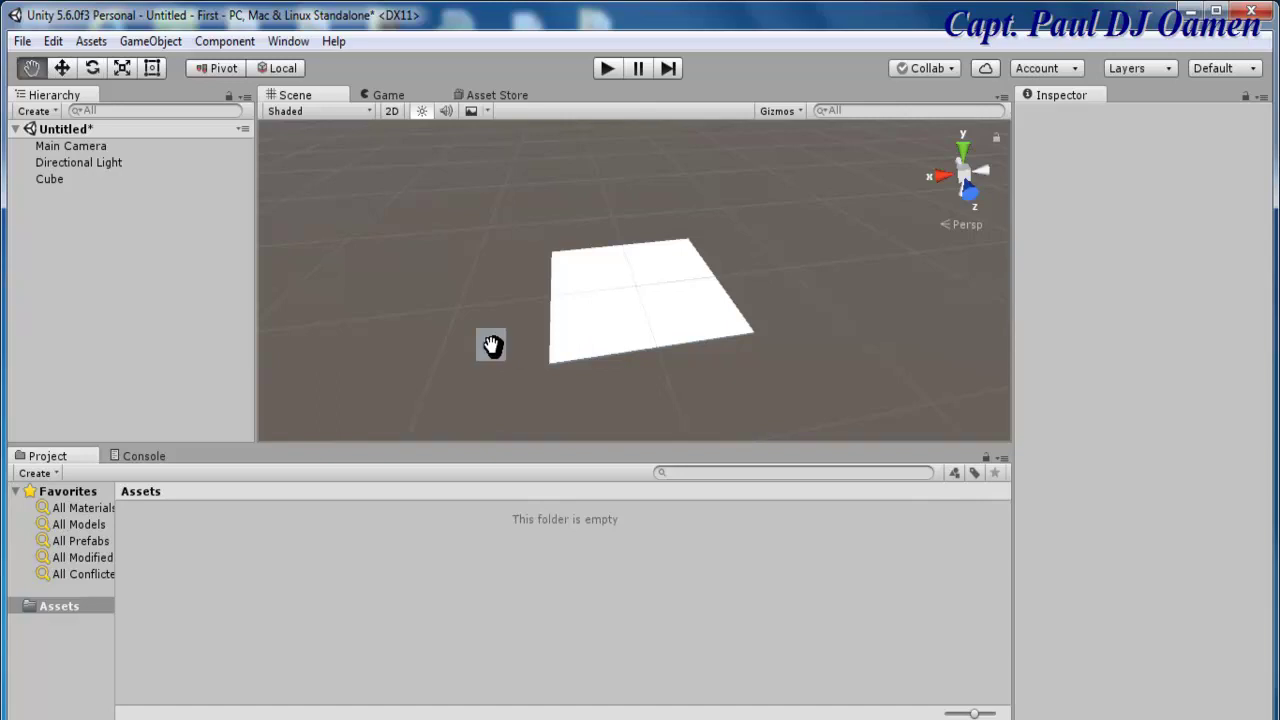
key(t)
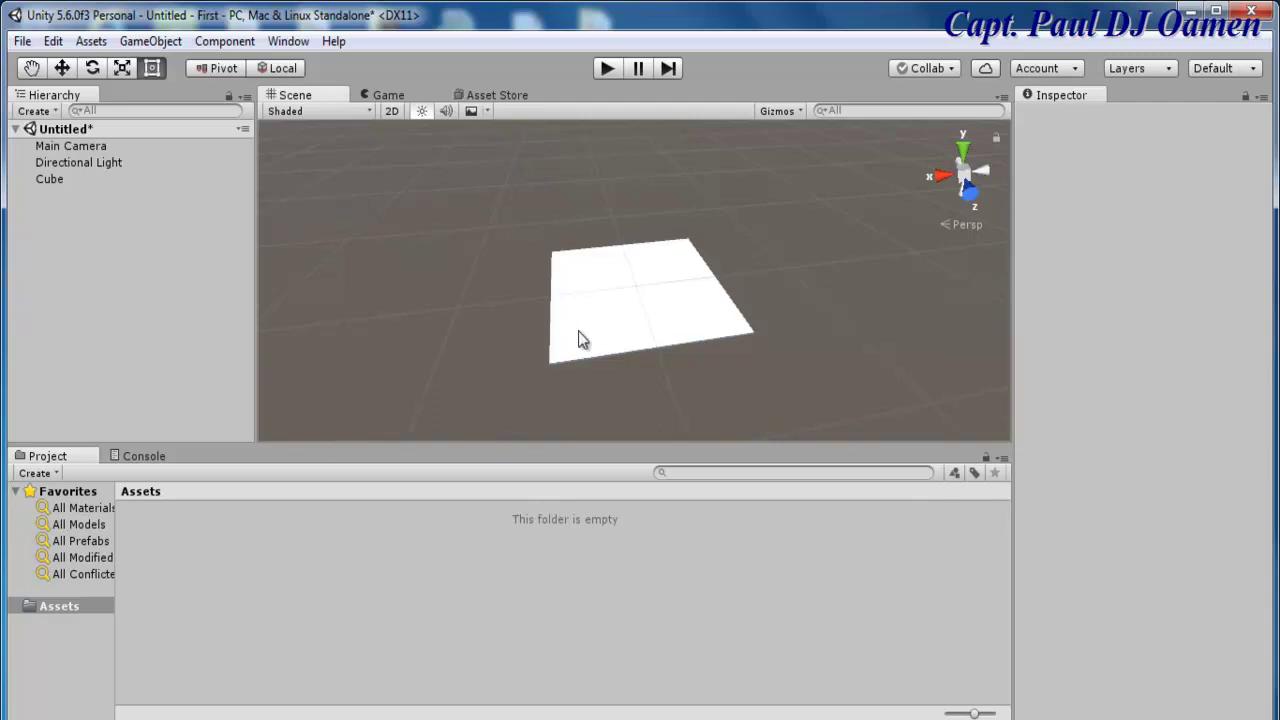
alt+right_drag(826, 346, 882, 350)
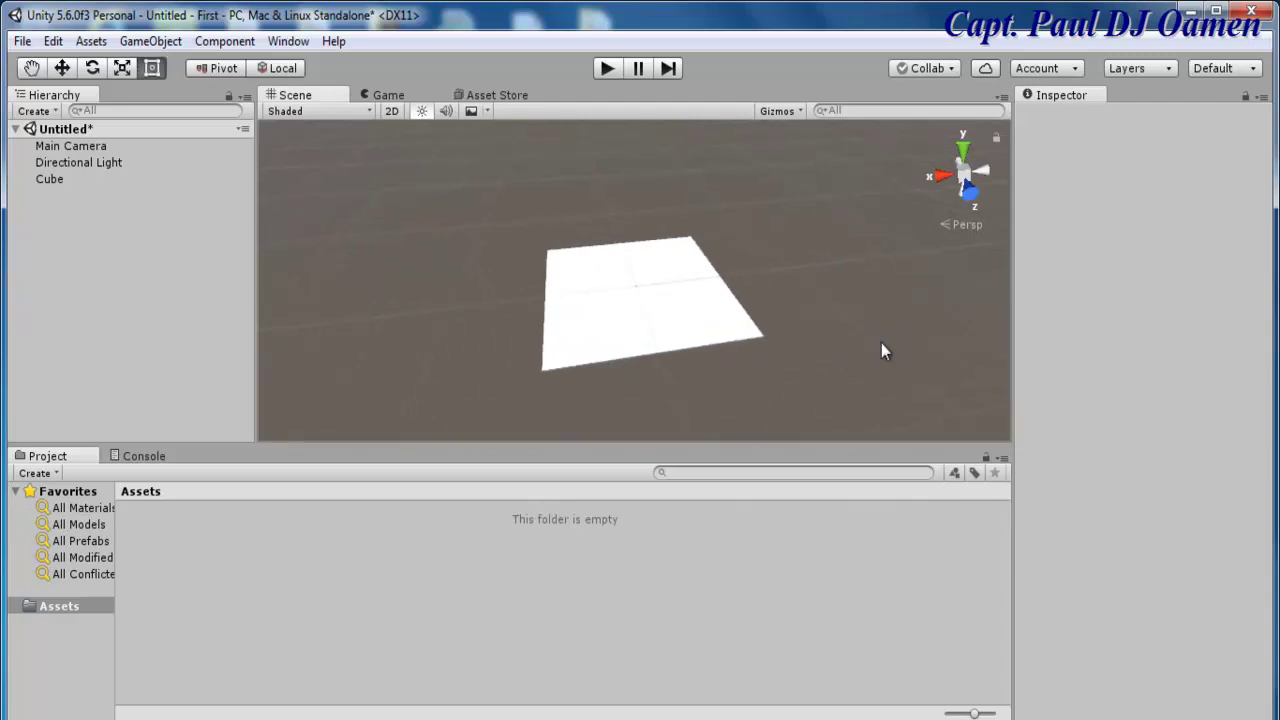
key(alt)
alt+right_drag(881, 342, 730, 336)
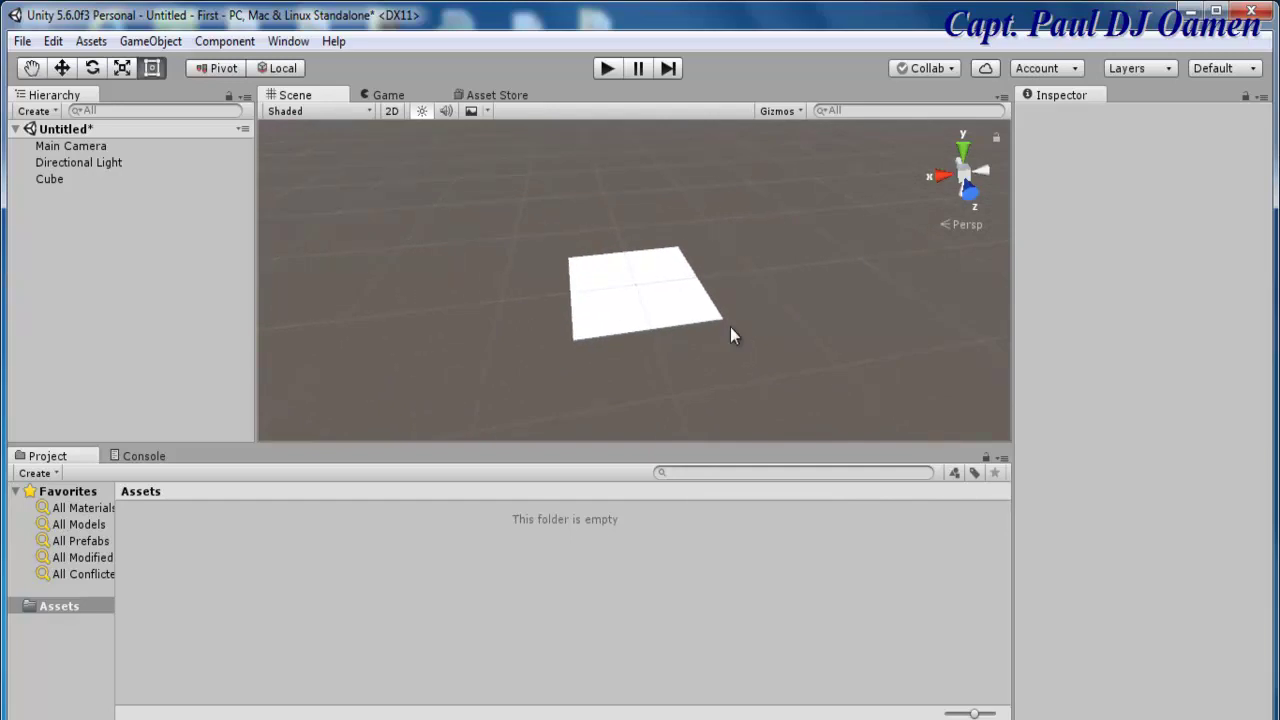
- Maximize the Scene view and restore the normal layout, two times in a row
key(shift+space)
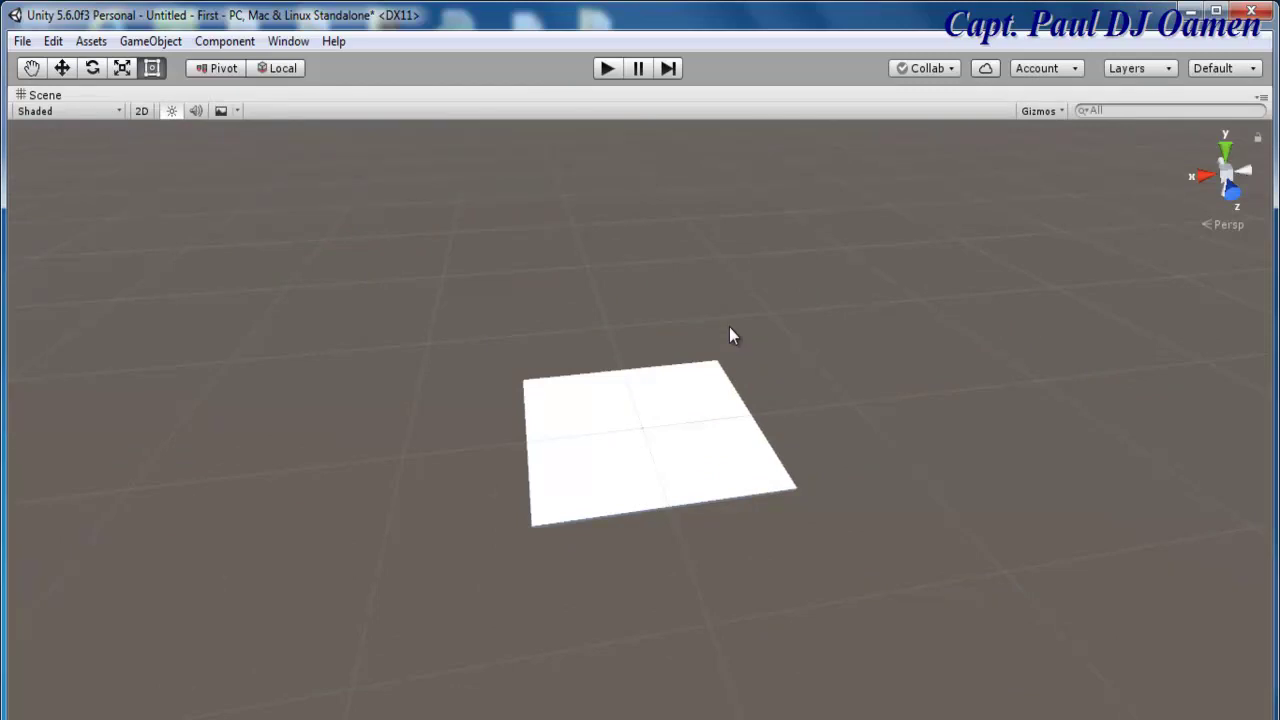
key(shift+space)
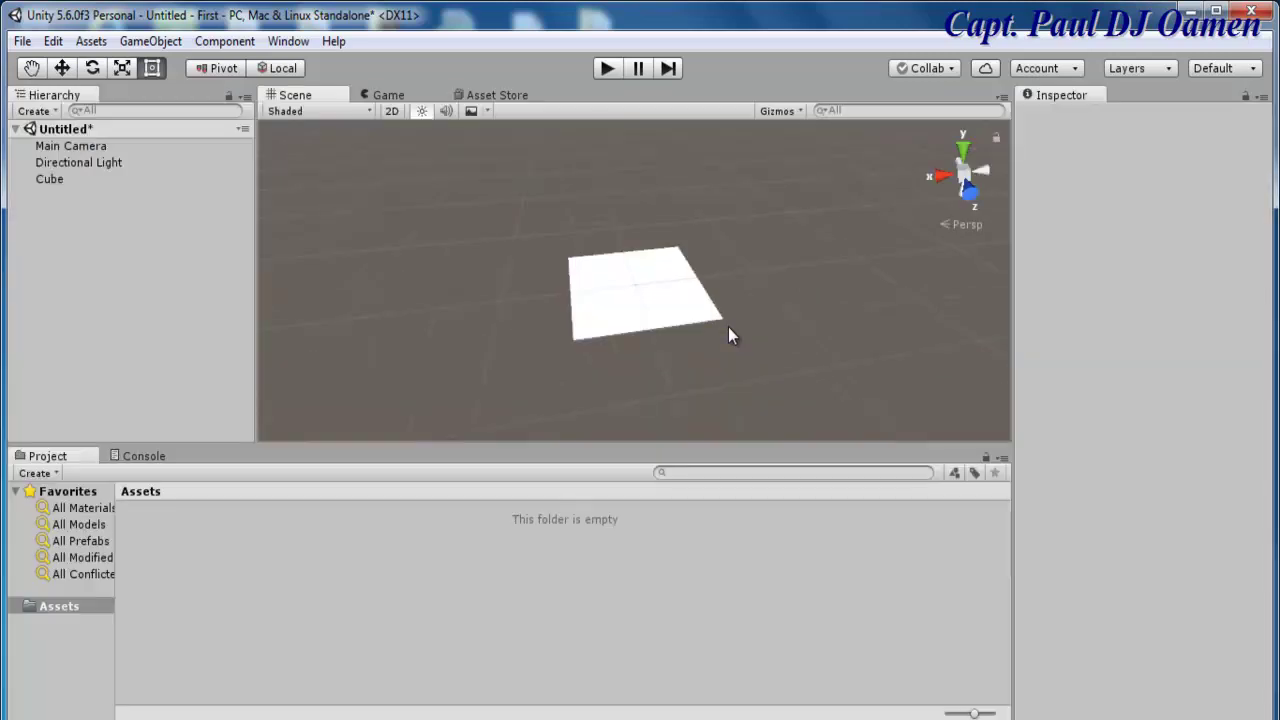
right_click(303, 98)
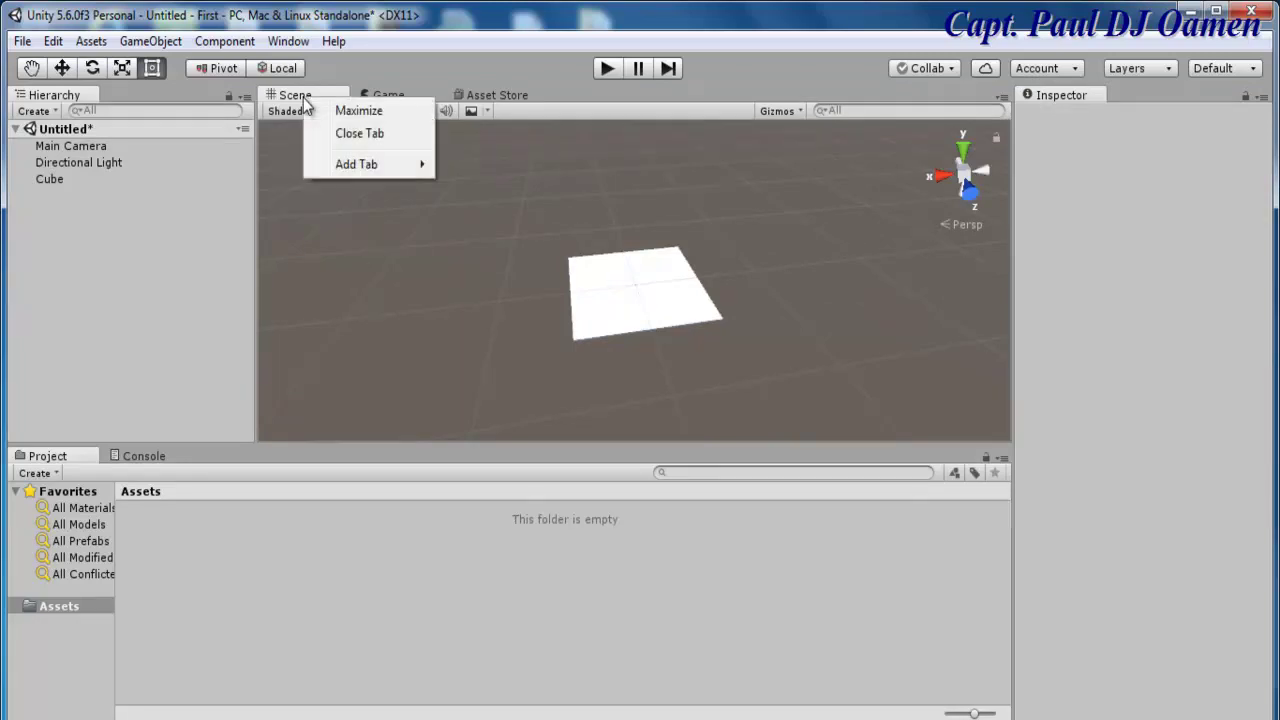
click(360, 111)
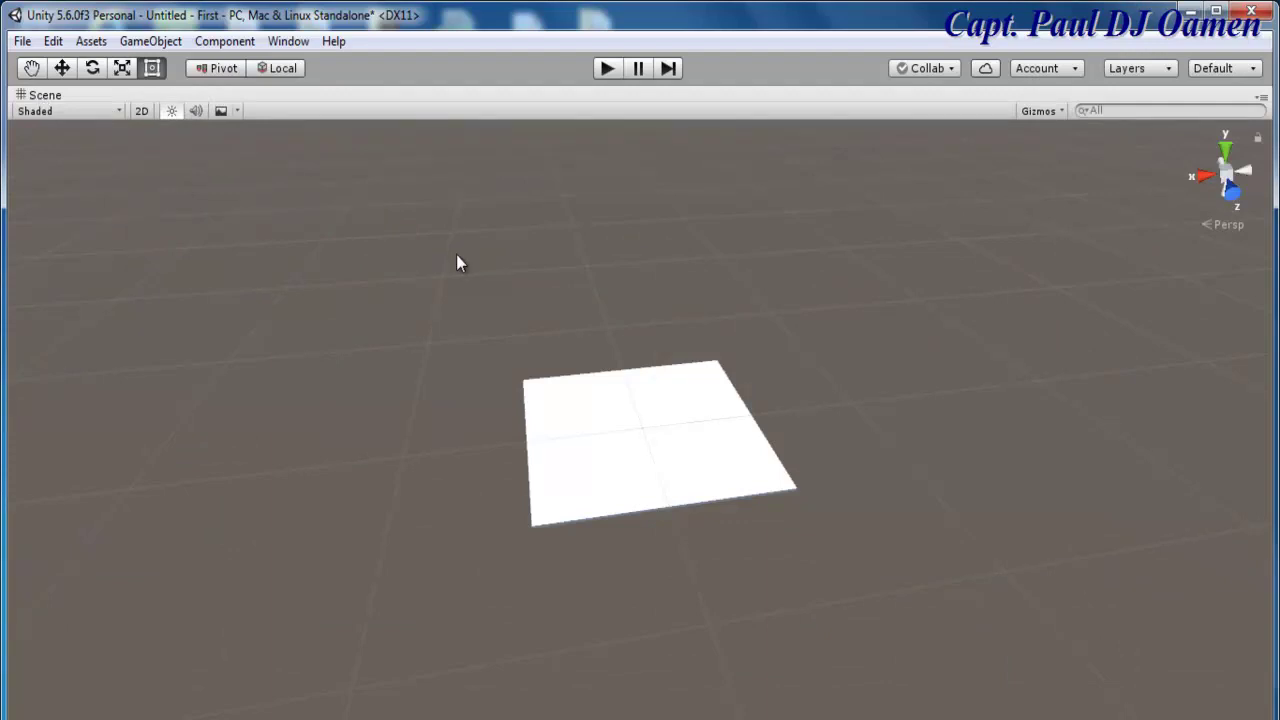
right_click(50, 98)
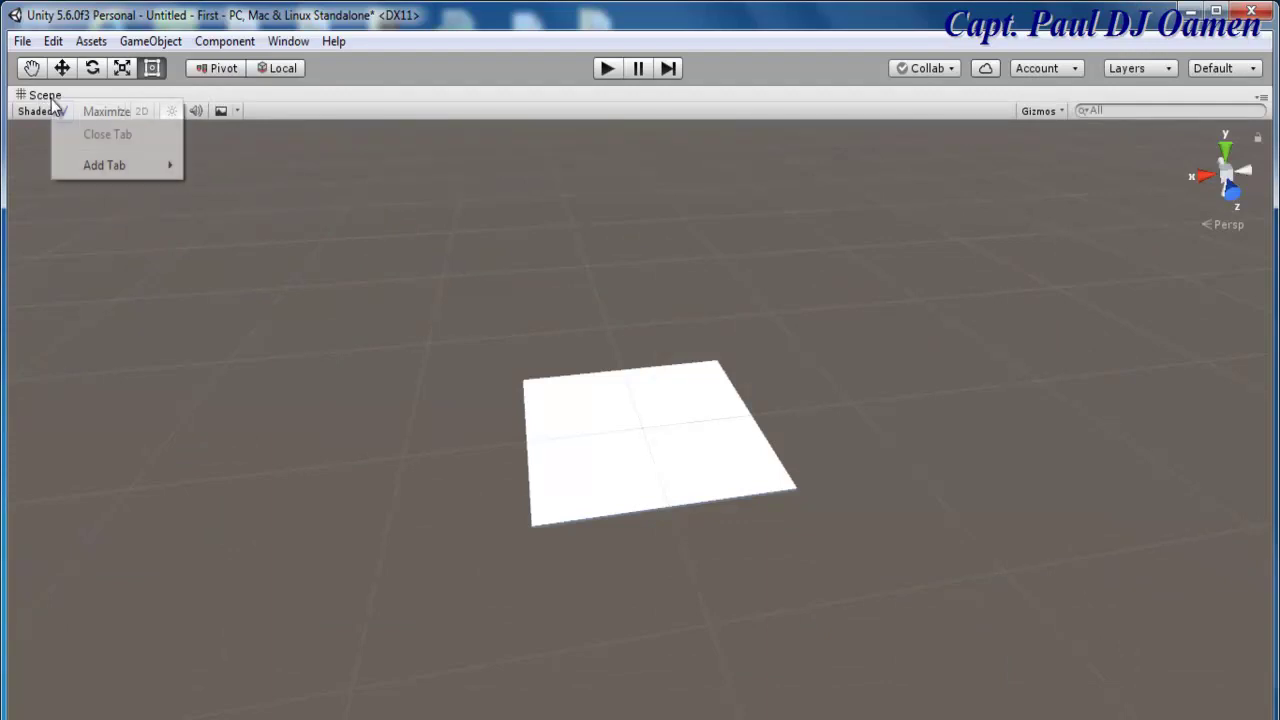
click(94, 118)
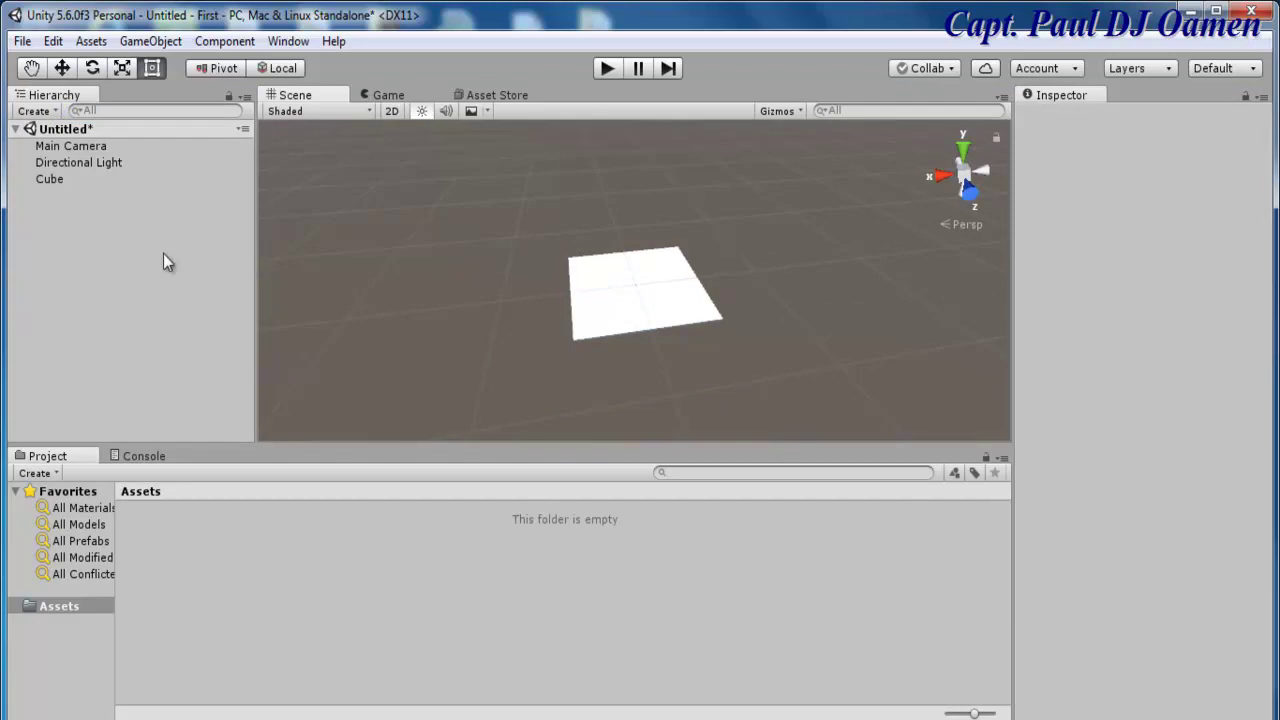
- Rename the large flat cube as Ground and deselect it
click(51, 184)
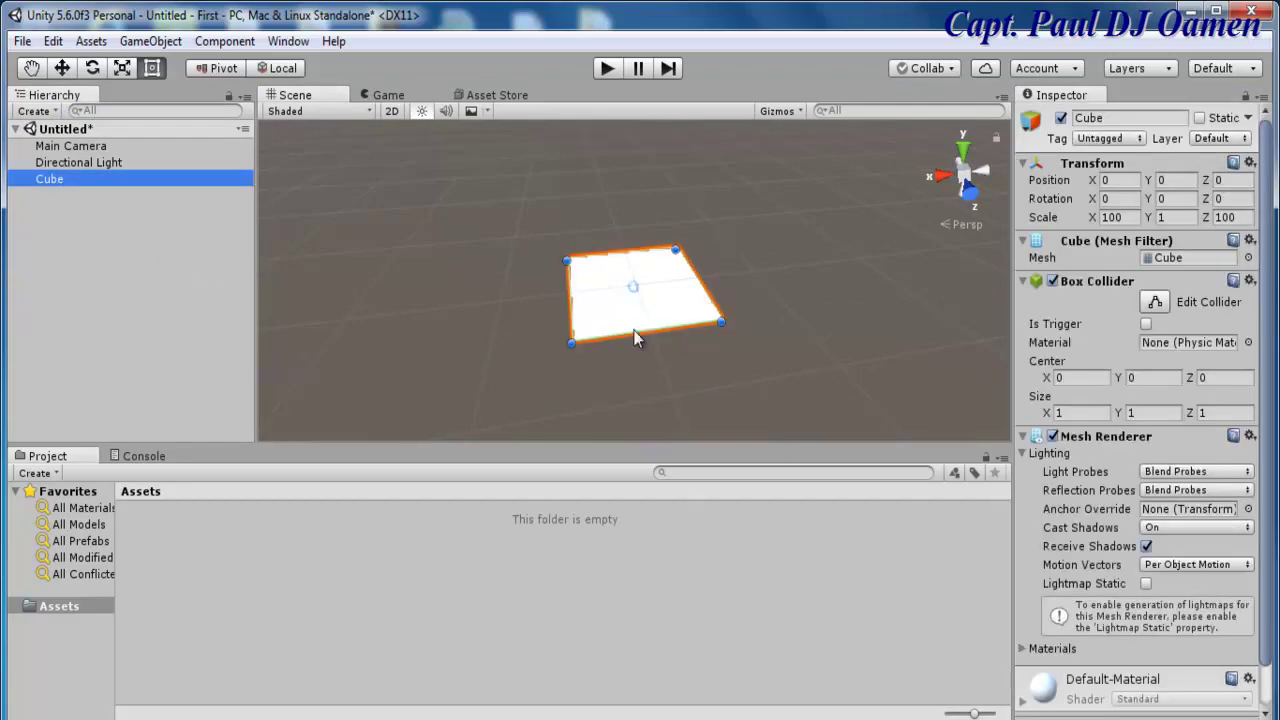
right_click(57, 181)
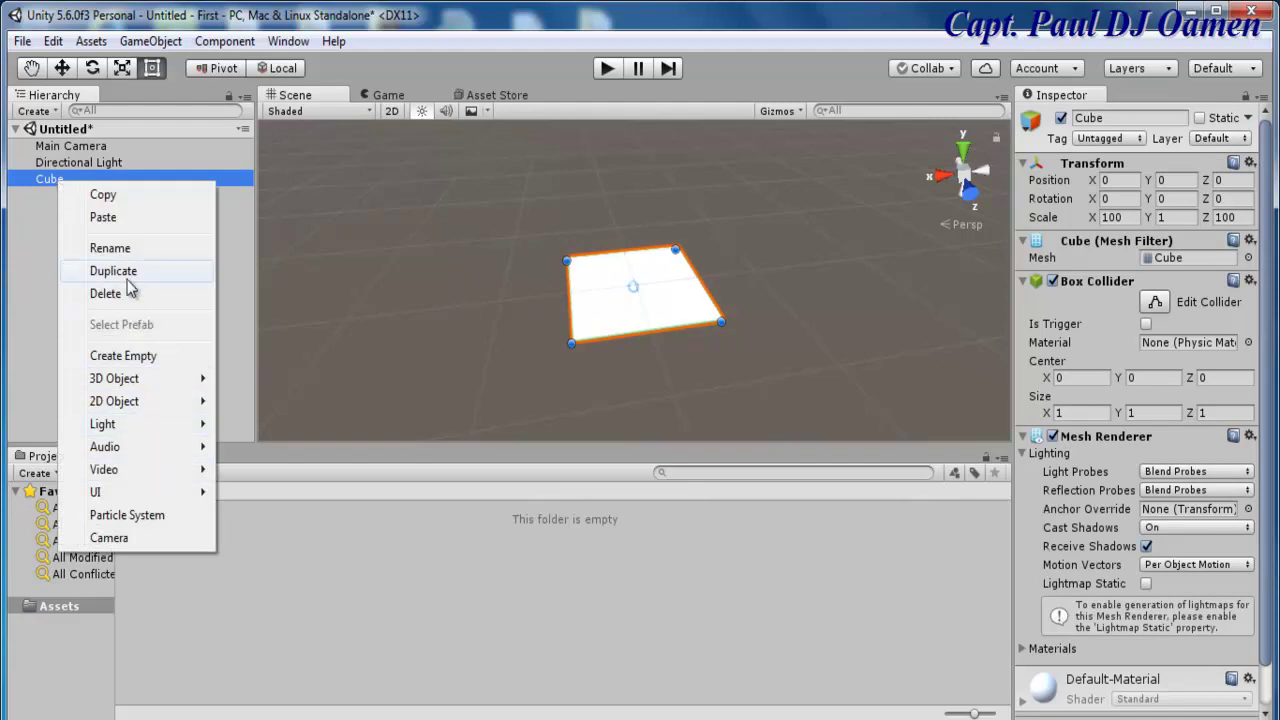
click(110, 249)
text(Ground)
key(Return)
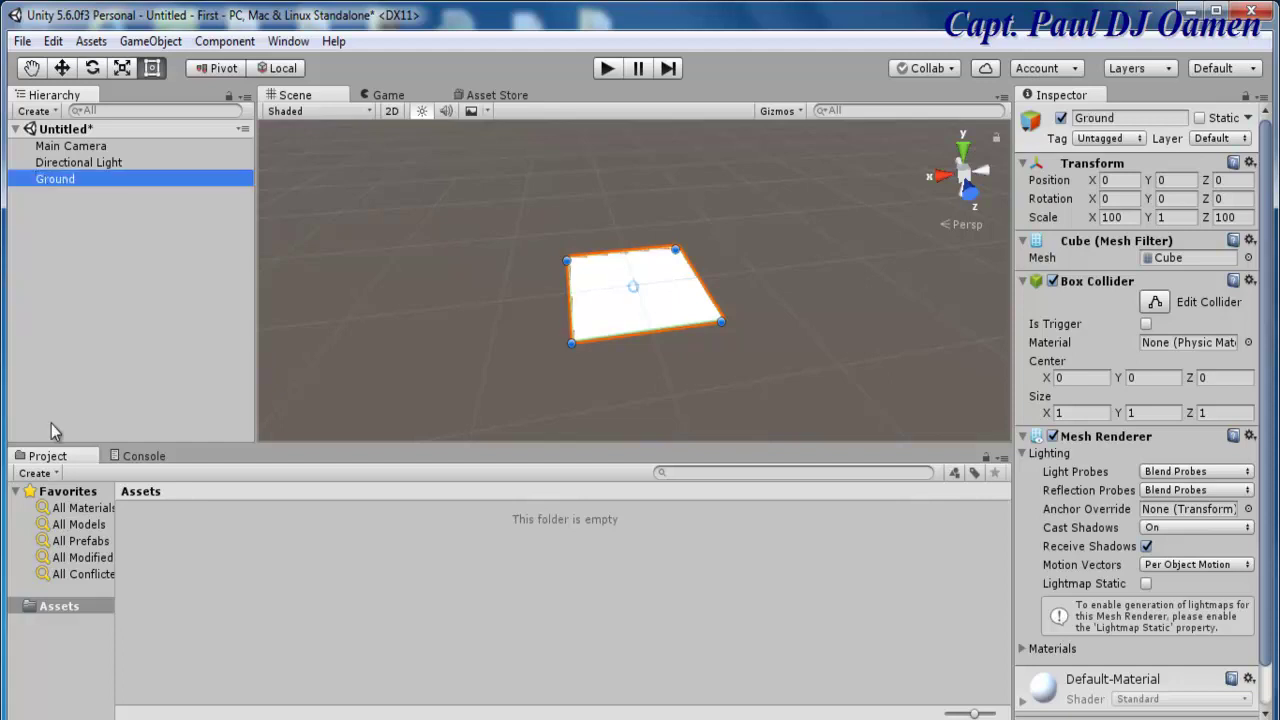
click(455, 364)
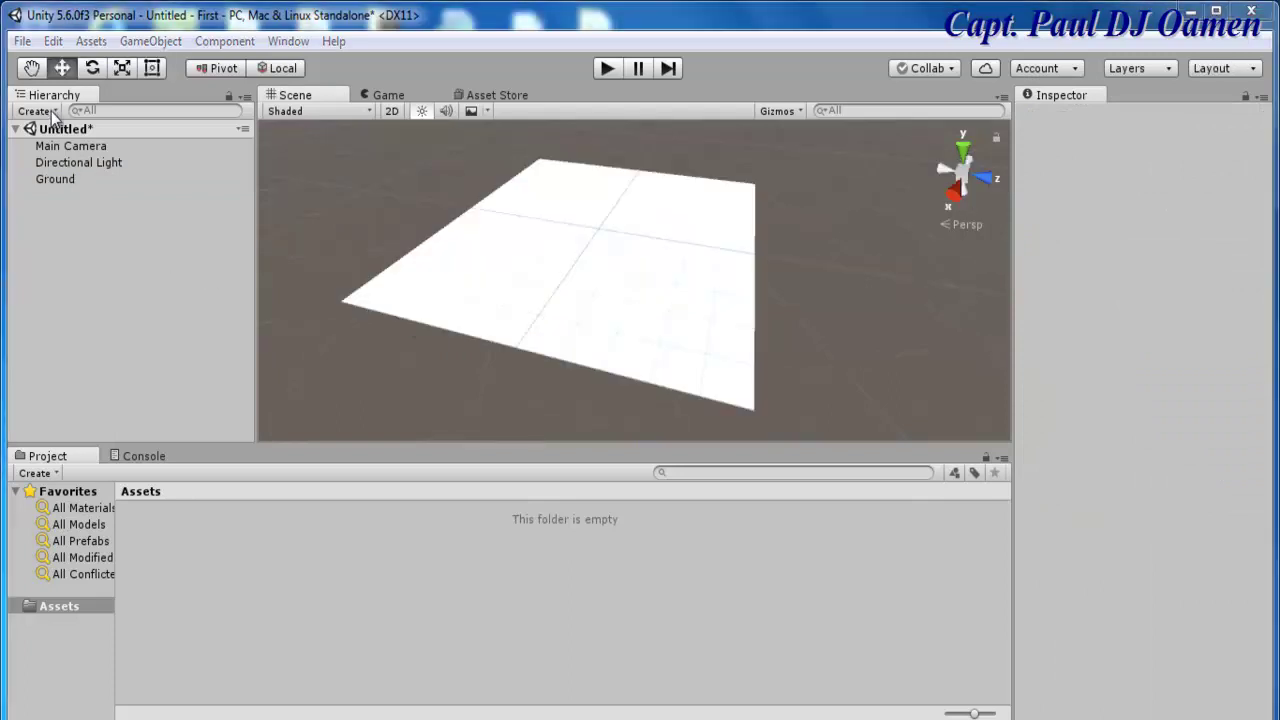
- Create a second cube and set its X scale to 100 and Y scale to 20 to form a wall
click(52, 112)
mouse_move(64, 180)
click(238, 183)
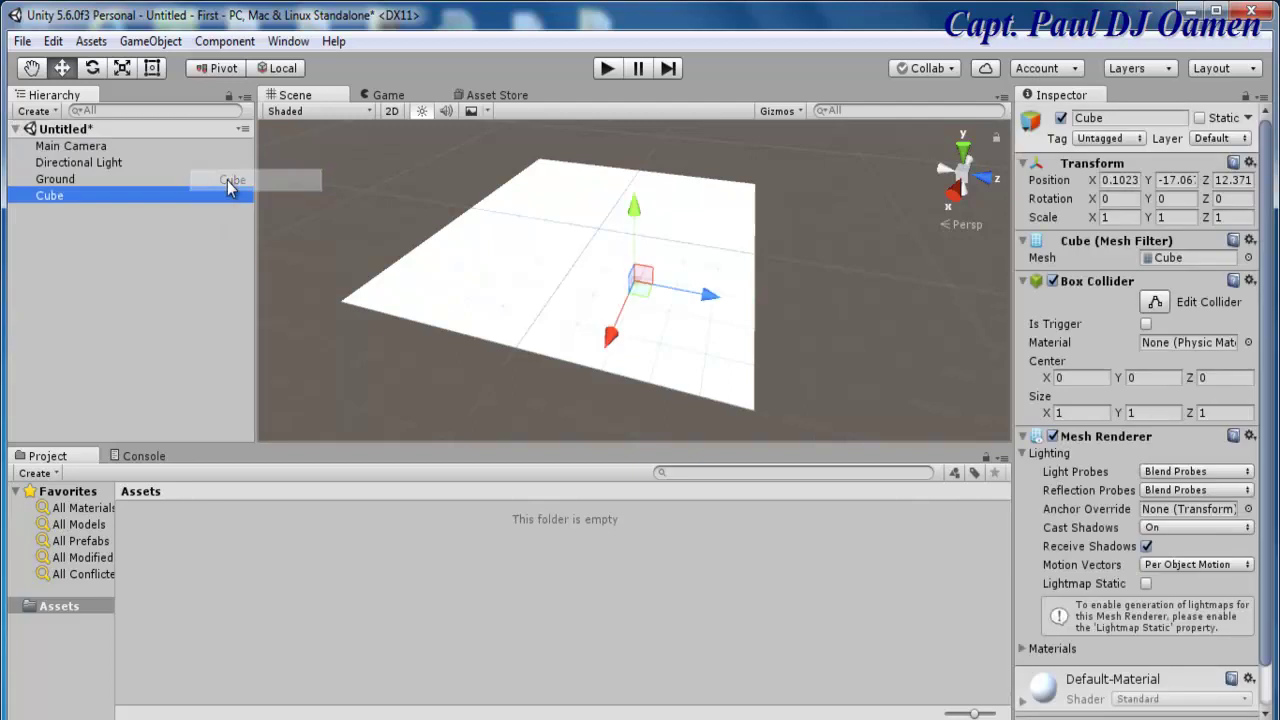
click(1118, 217)
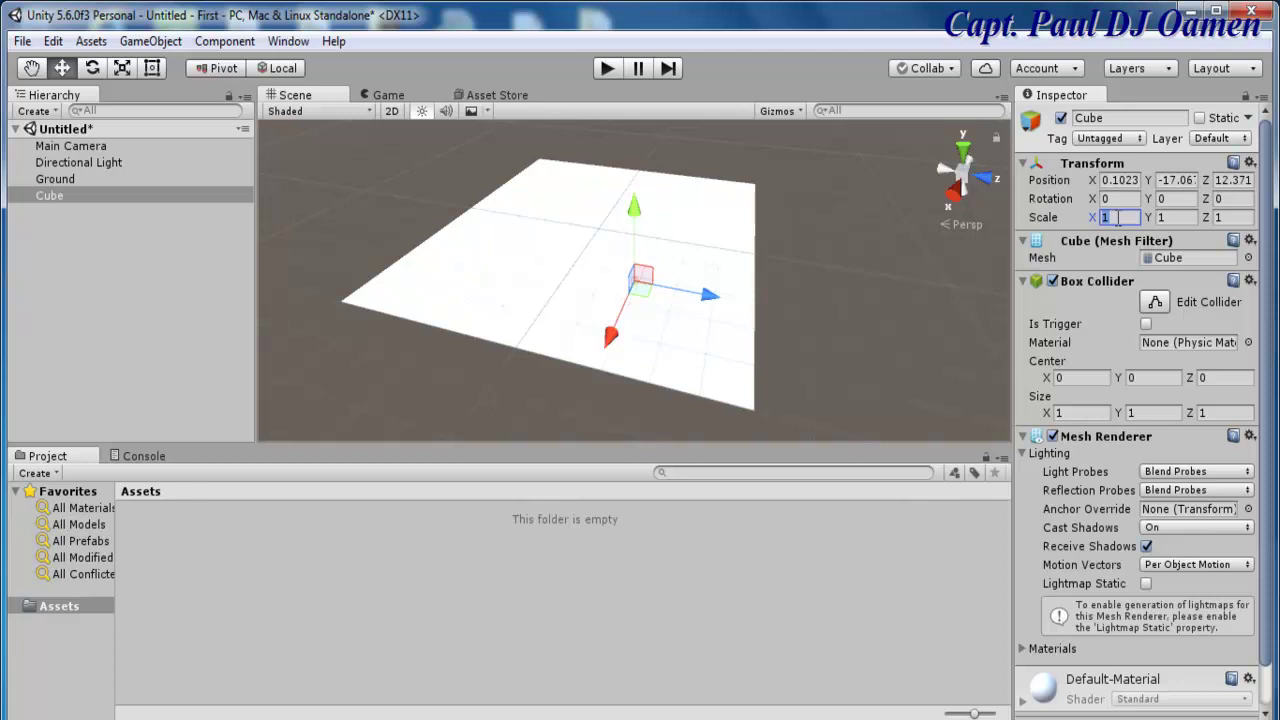
text(100)
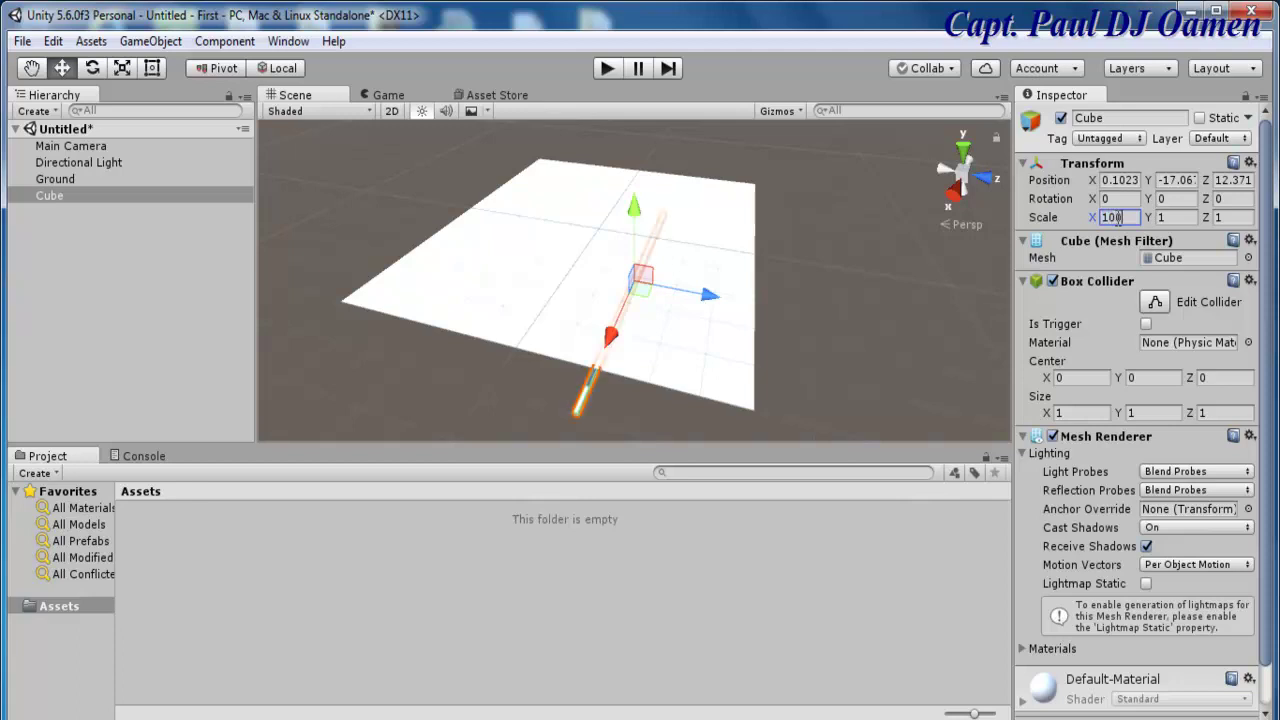
click(1172, 217)
text(2)
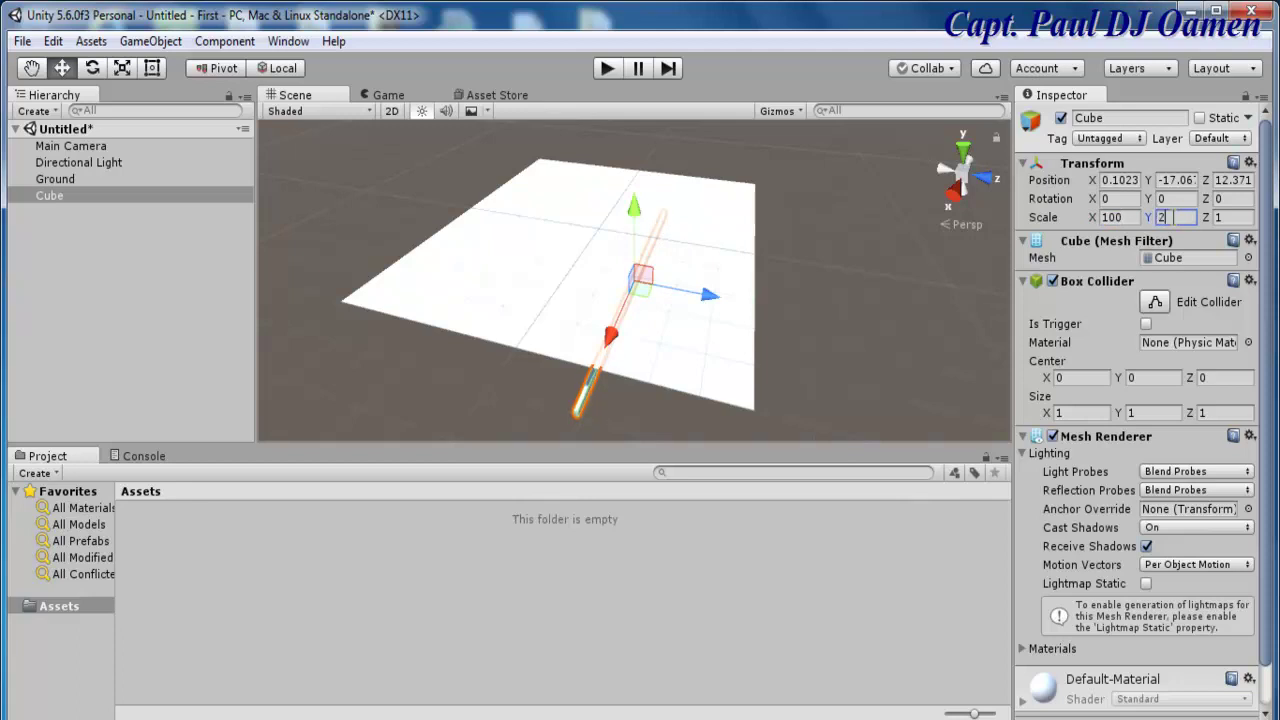
text(0)
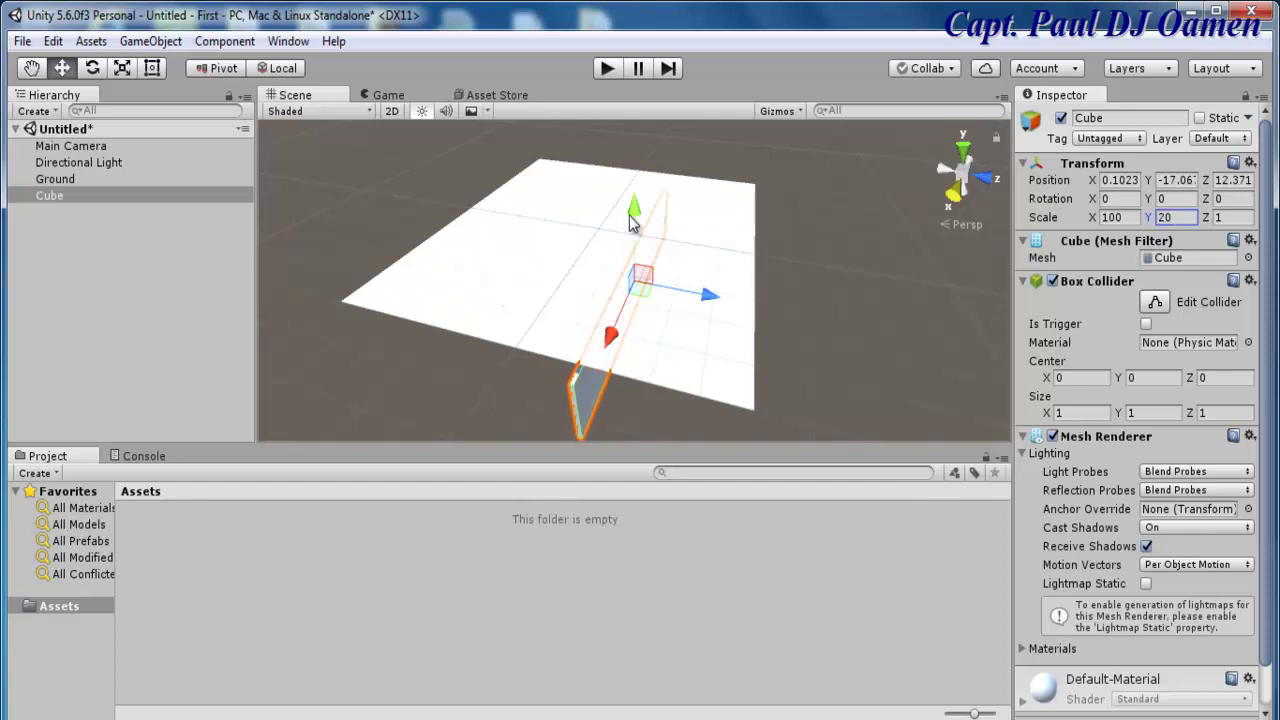
- Move the wall onto the ground's edge at about Y 9.6, Z -46.6, and place a duplicate along the opposite edge at about Z 49.3
drag(630, 222, 626, 154)
drag(713, 222, 526, 227)
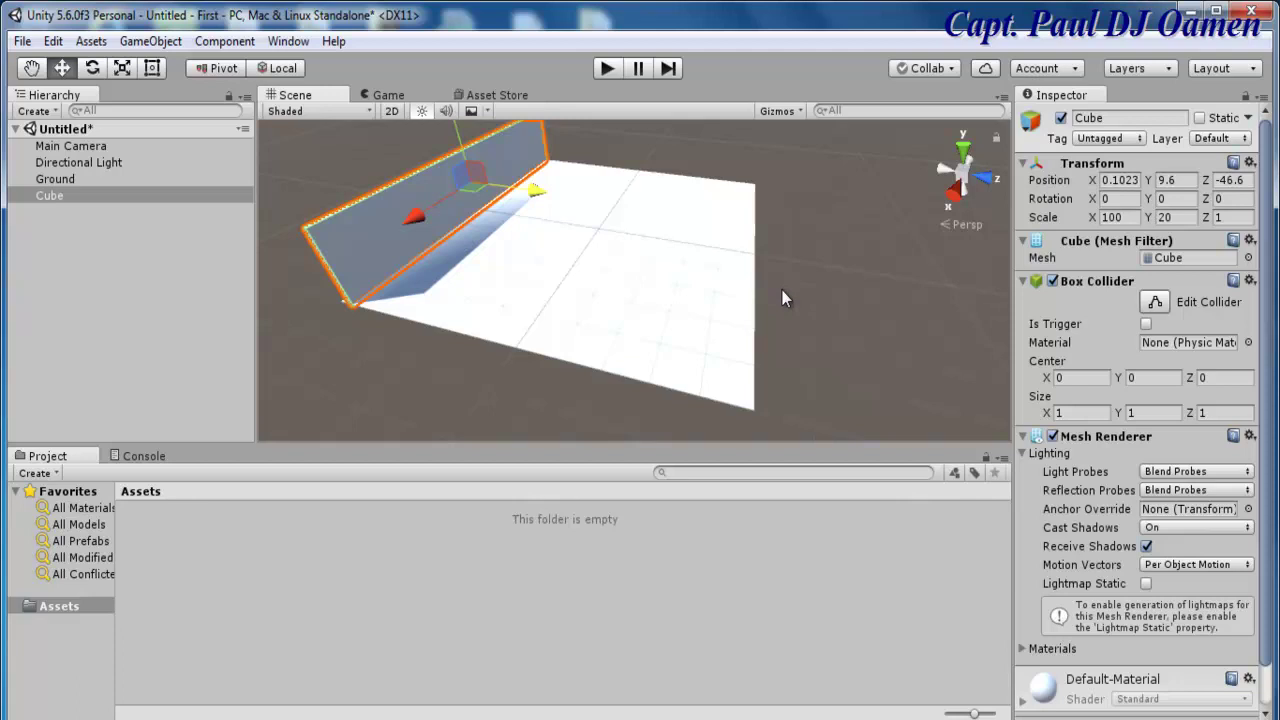
key(ctrl+d)
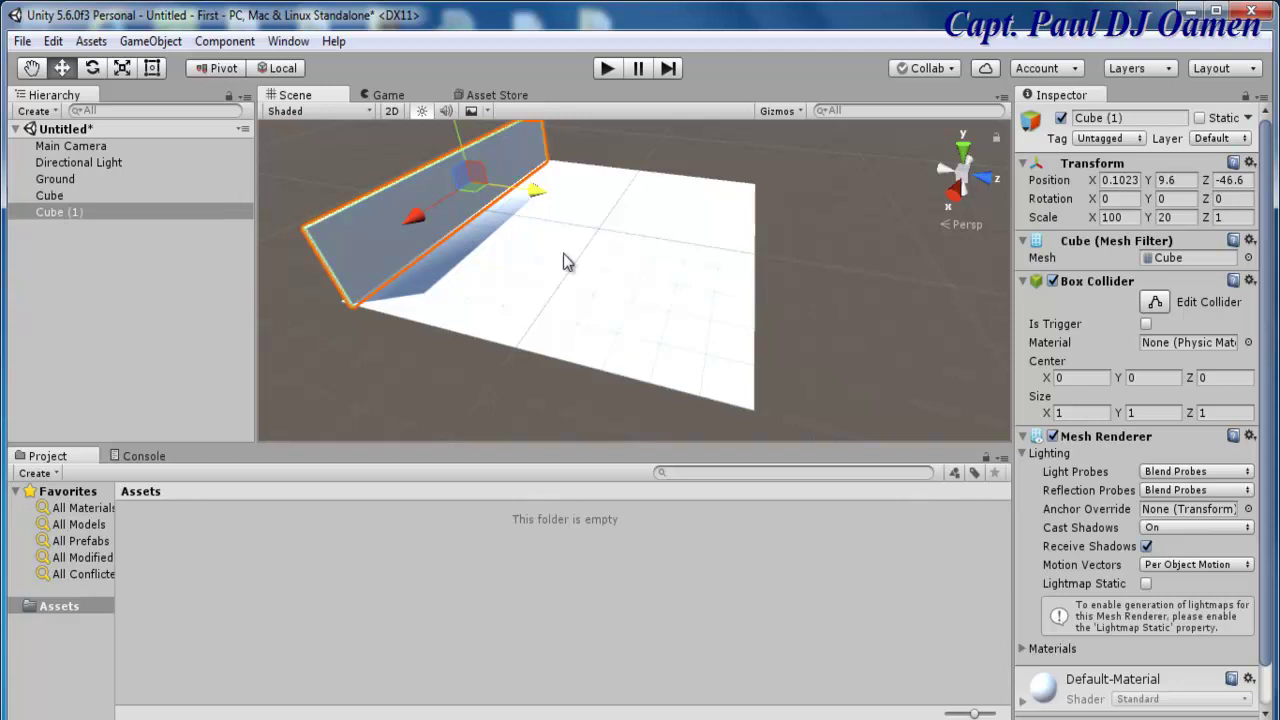
drag(536, 197, 764, 276)
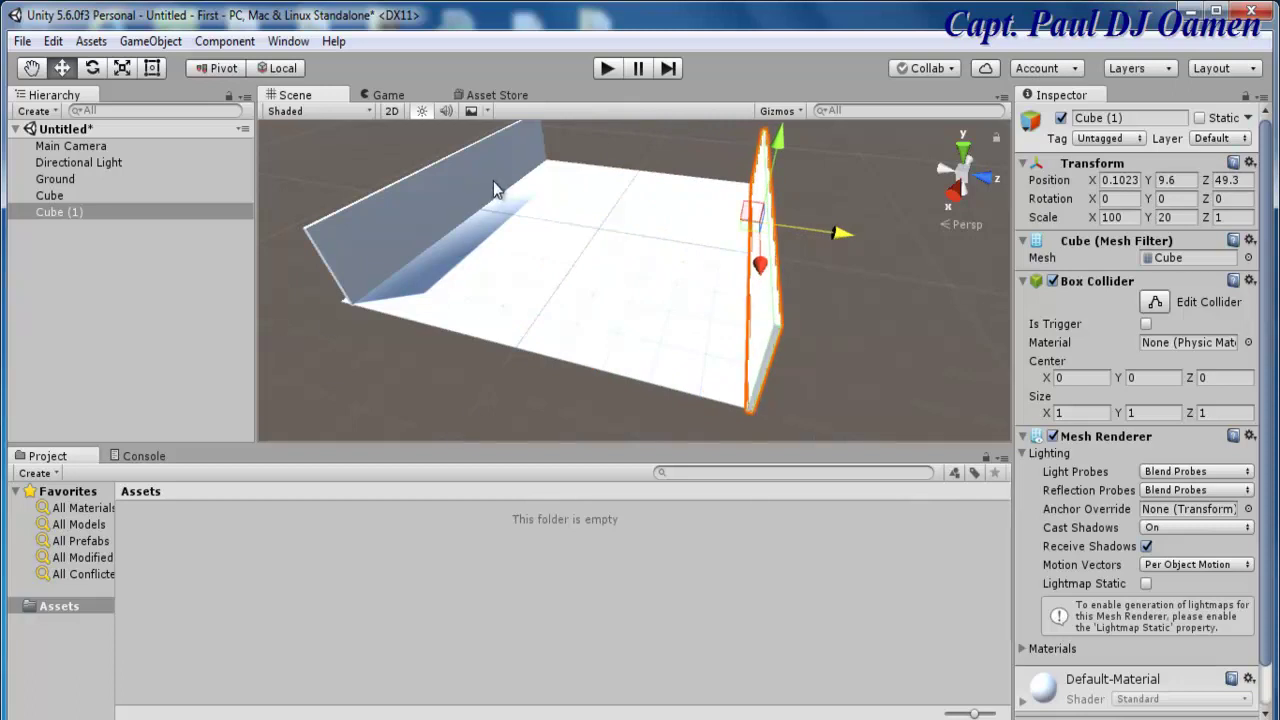
- Rename the first wall, Cube, as Fen_L
click(70, 195)
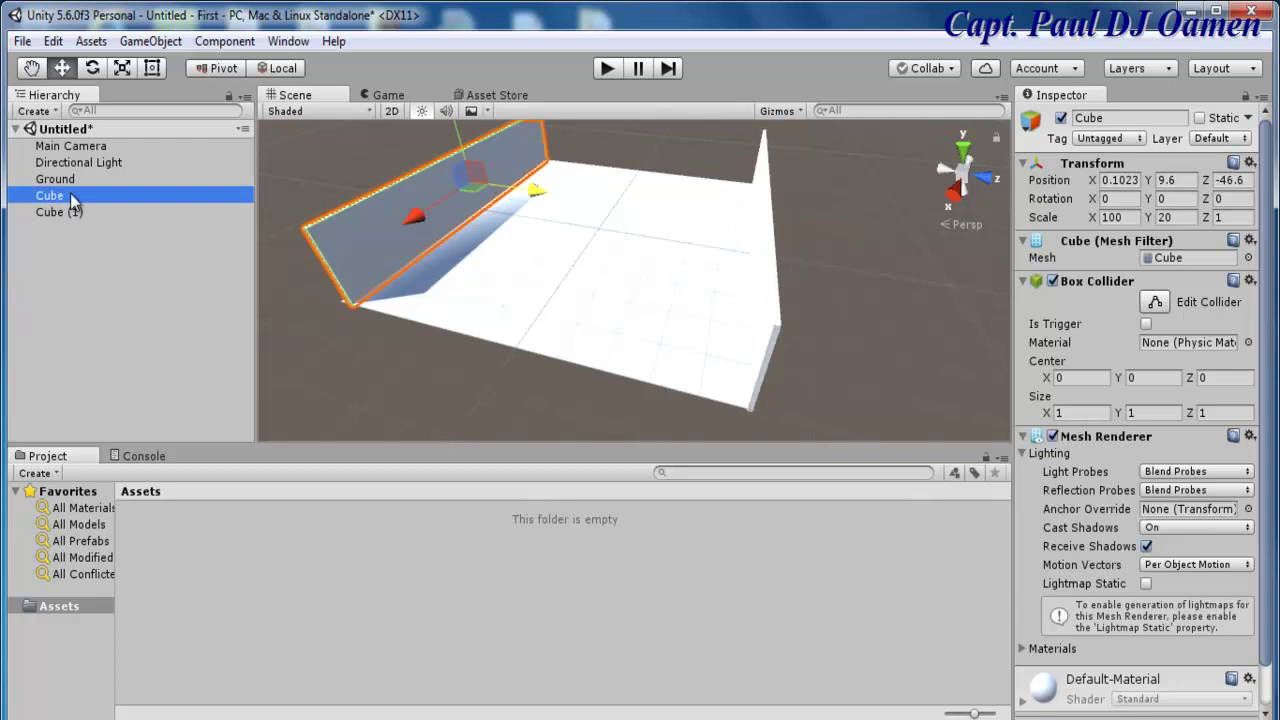
right_click(70, 195)
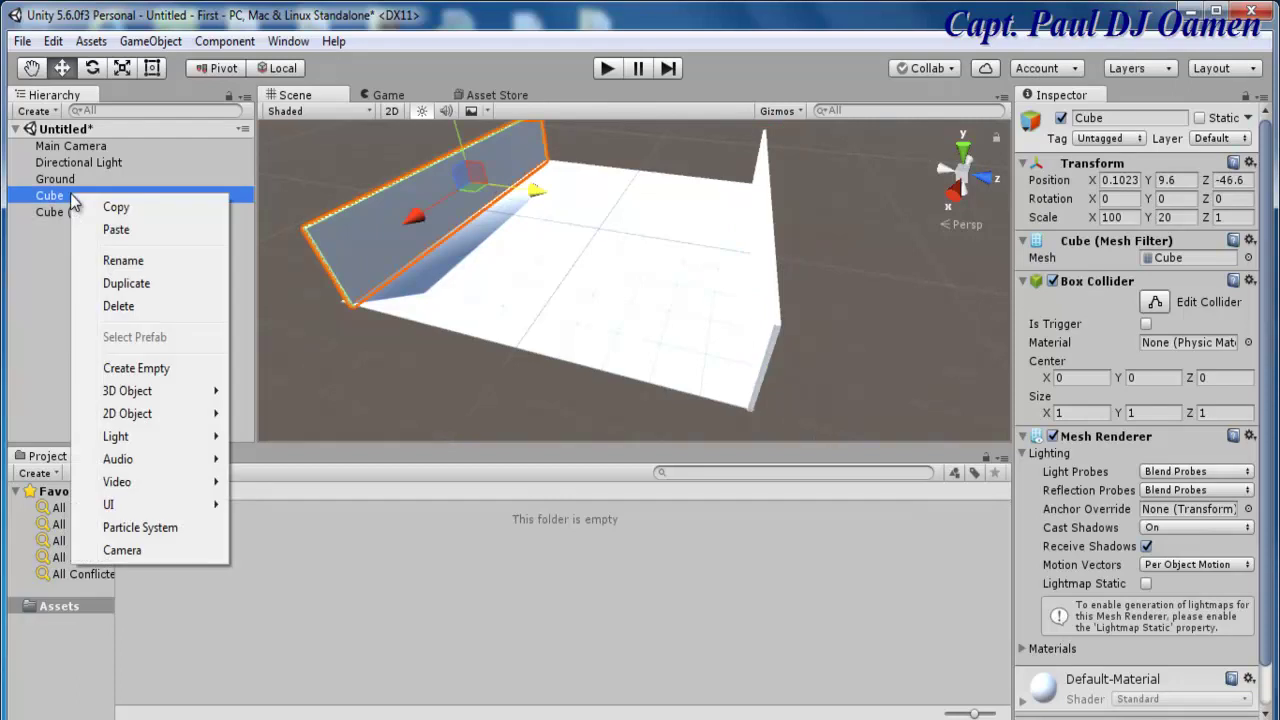
click(123, 260)
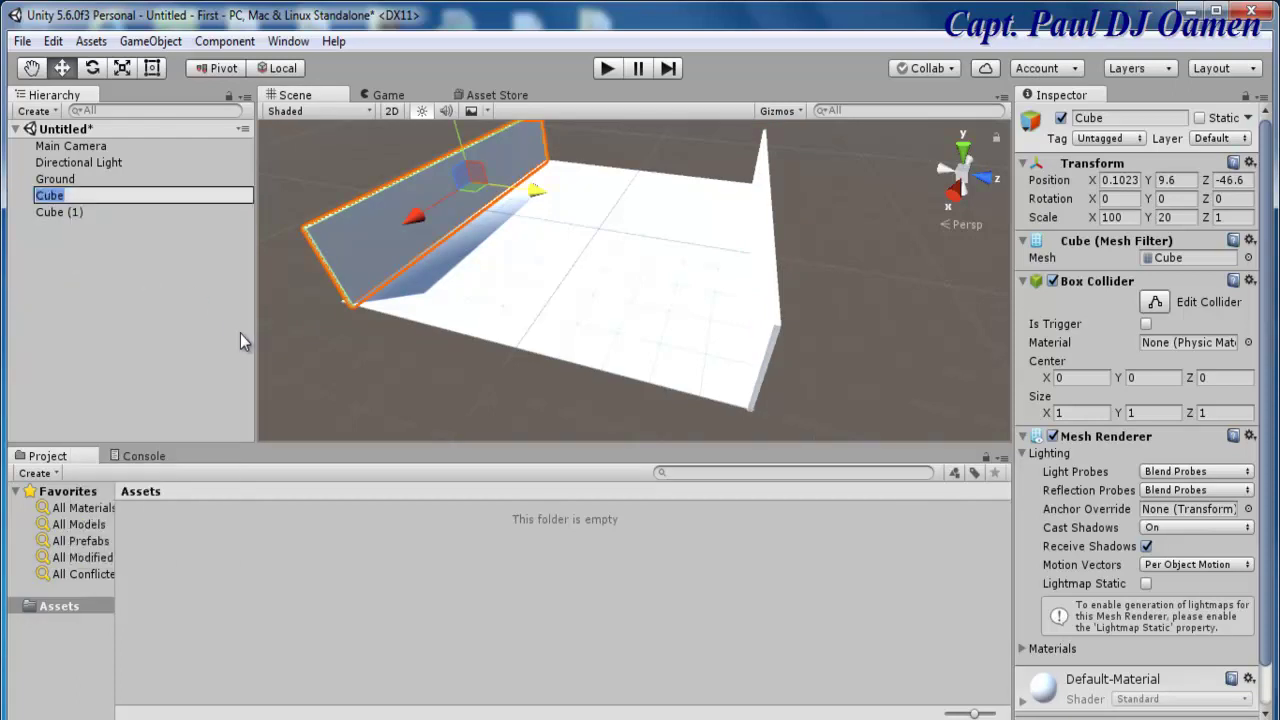
text(Fen_01)
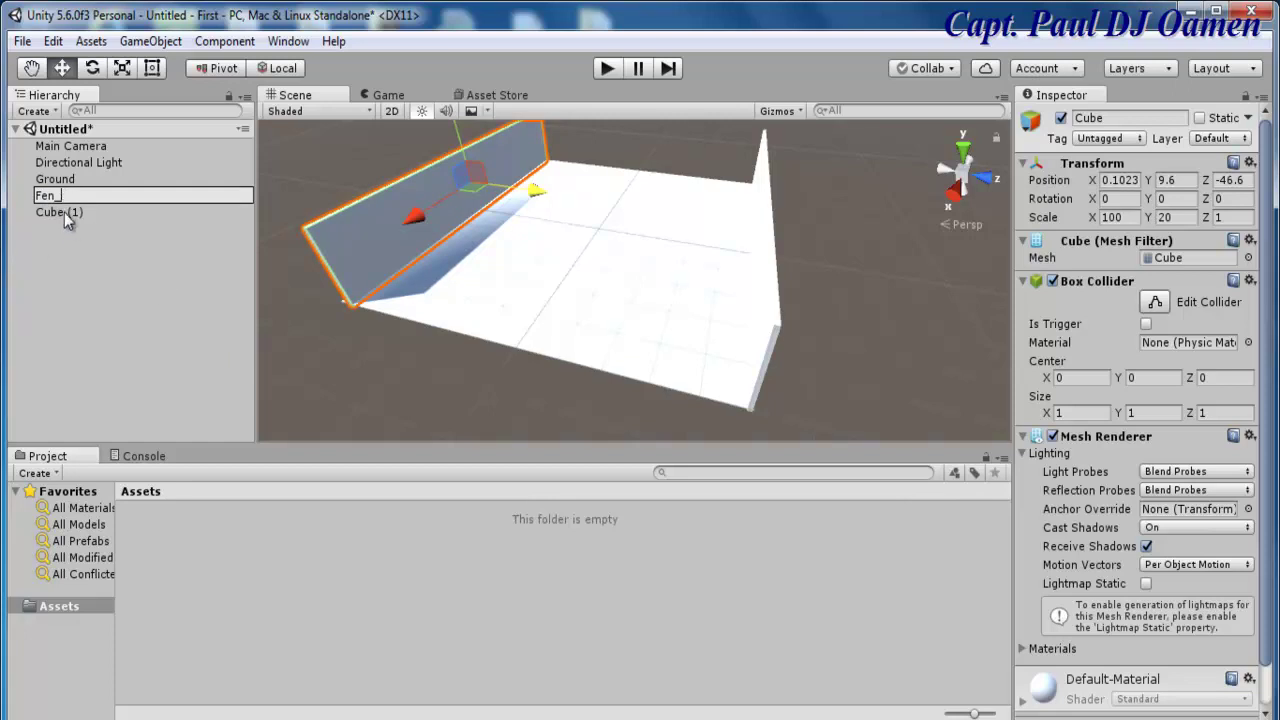
text(L)
- Rename the duplicated wall, Cube (1), as Fen_R and deselect it
click(64, 212)
right_click(68, 213)
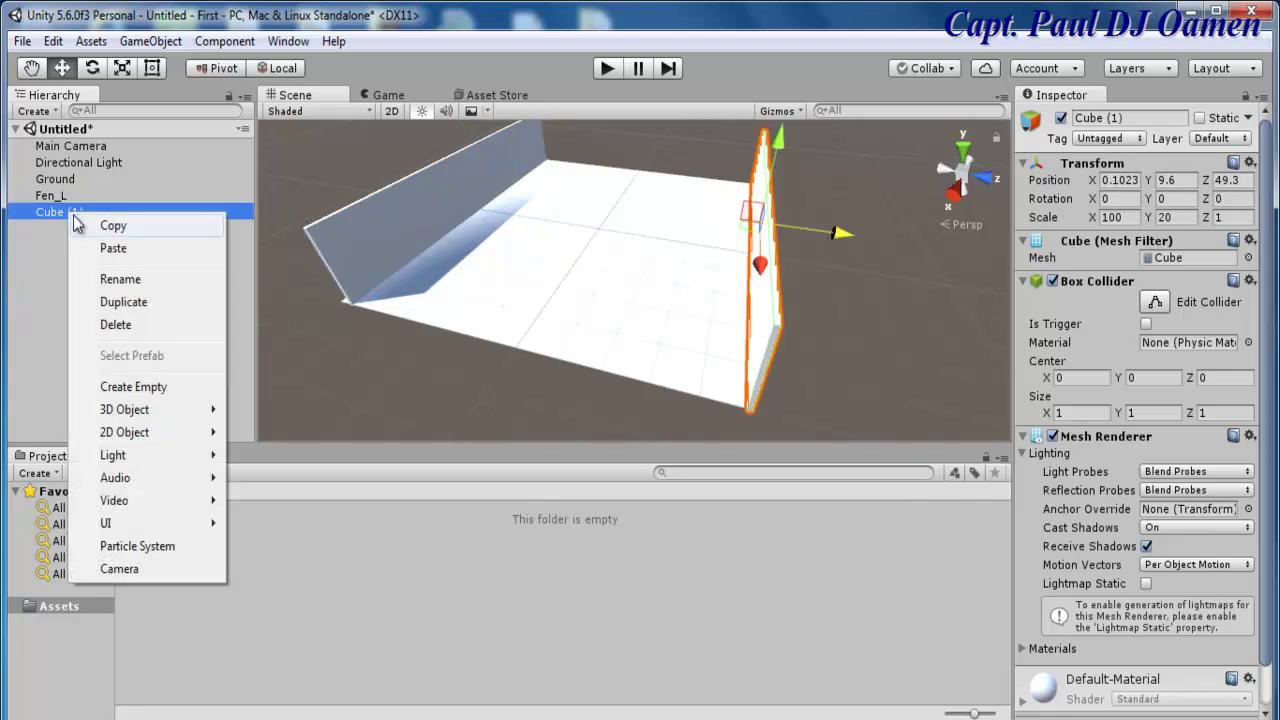
click(130, 283)
text(F)
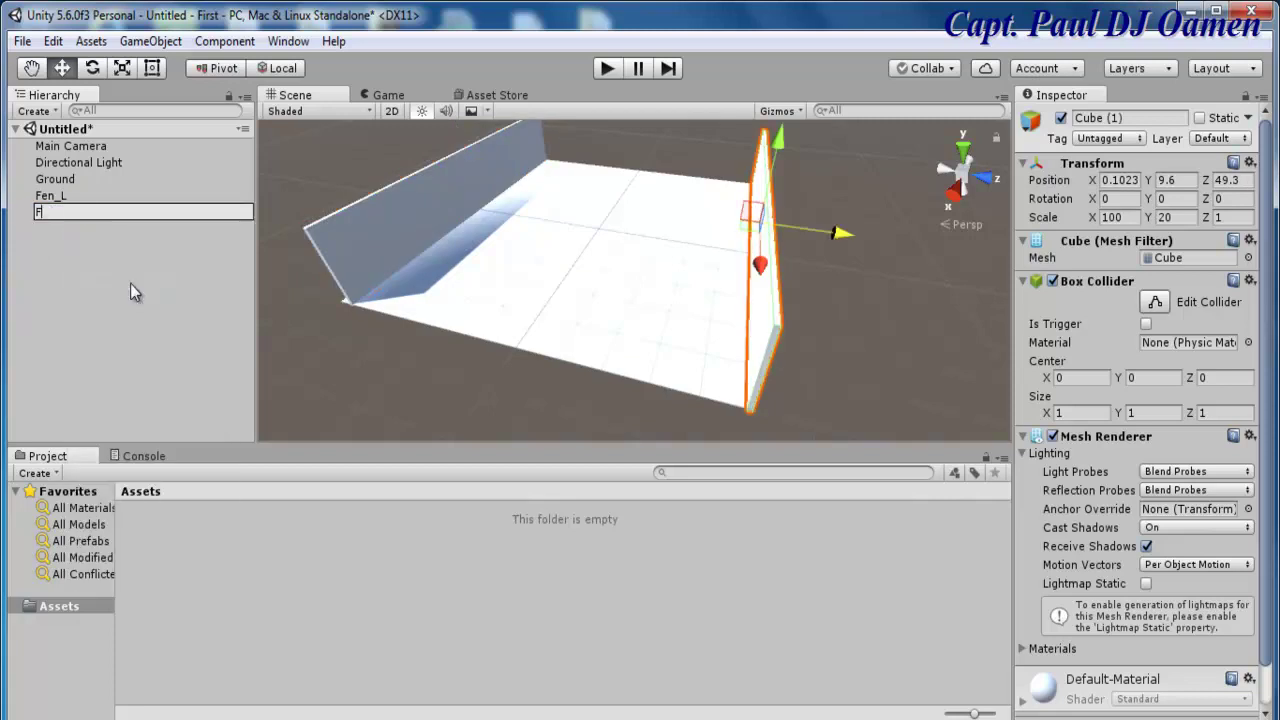
text(en_R)
key(Return)
click(789, 232)
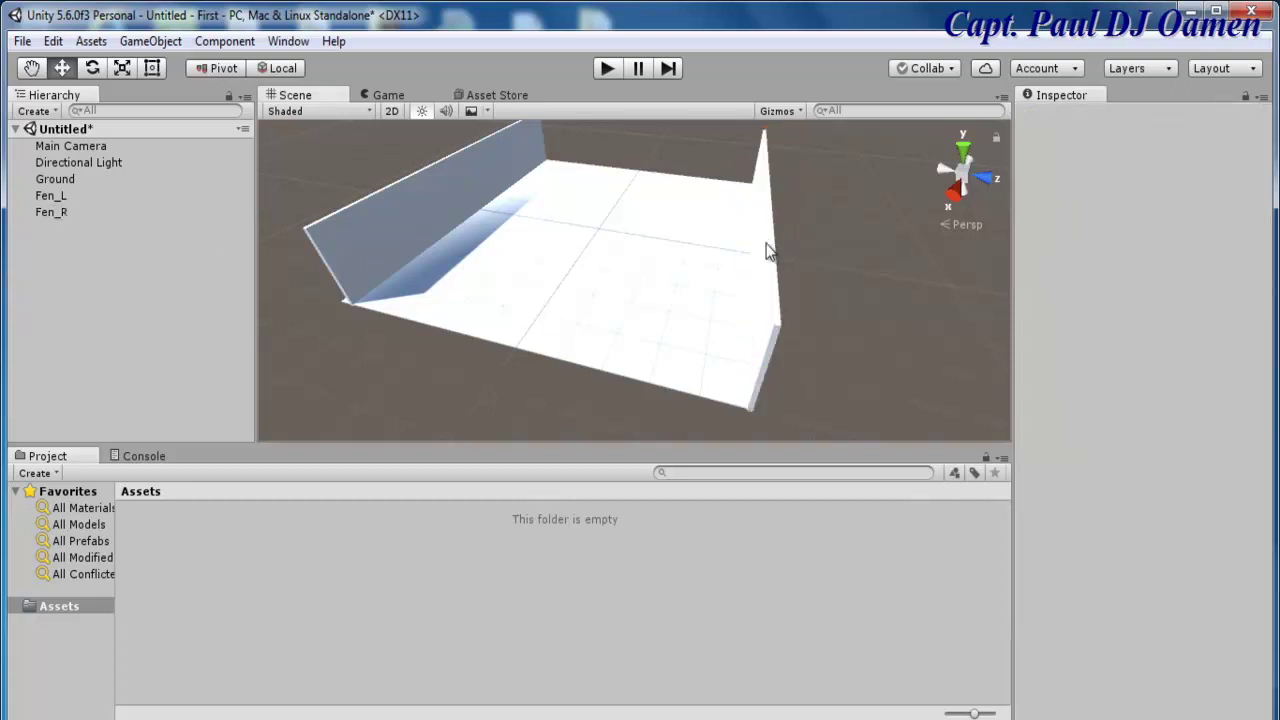
- Duplicate Fen_L, set the copy's Y rotation to 90, and move it to the ground's far edge at about X -56.2, Z -0.9
click(770, 168)
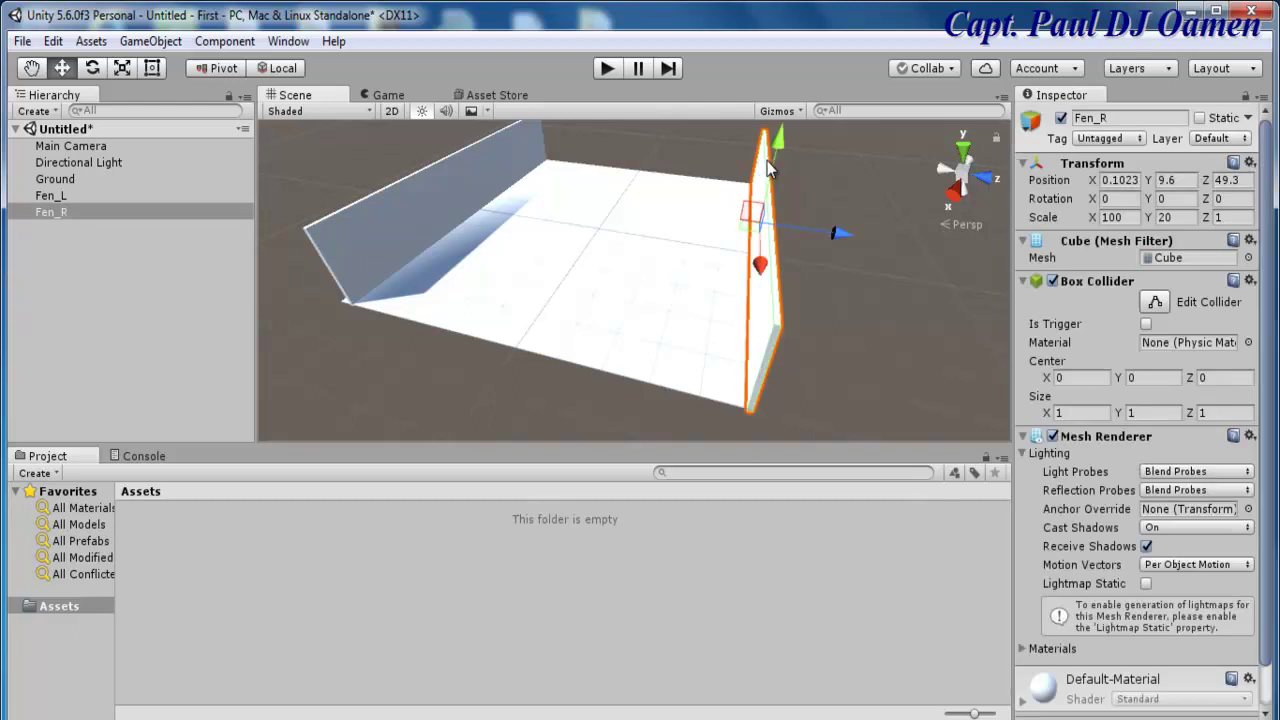
click(478, 172)
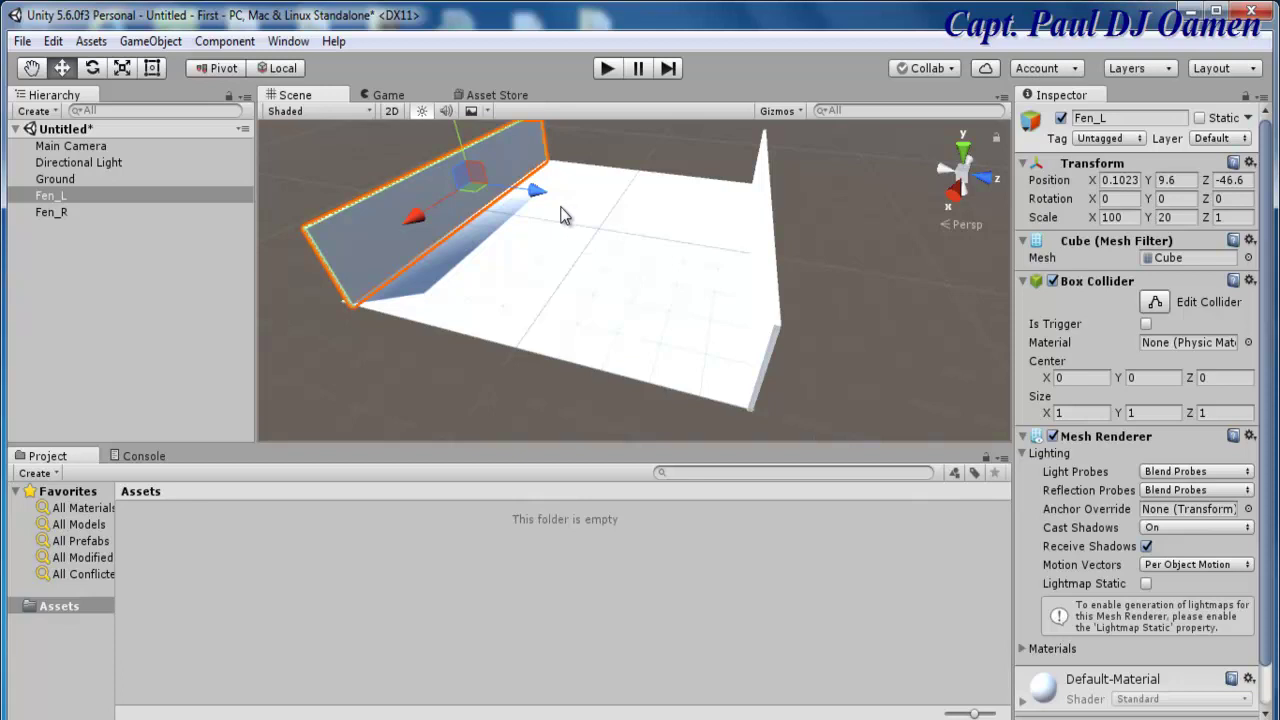
key(ctrl+d)
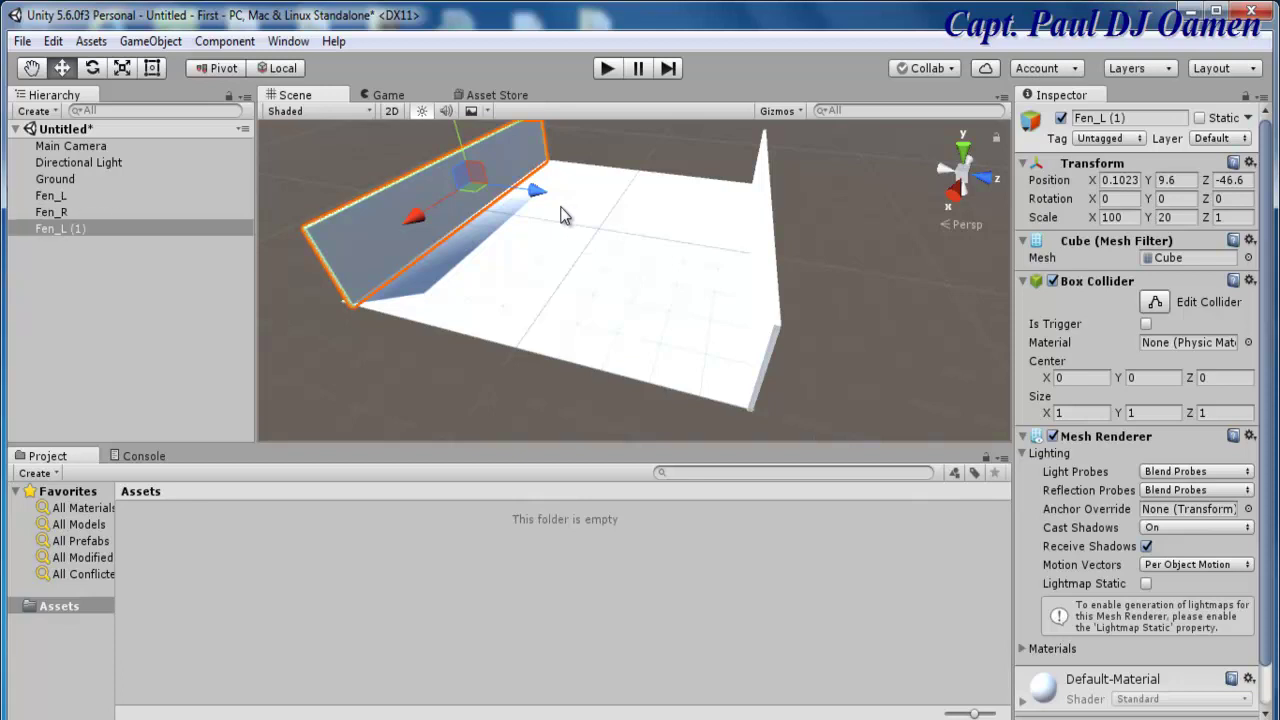
drag(534, 192, 635, 222)
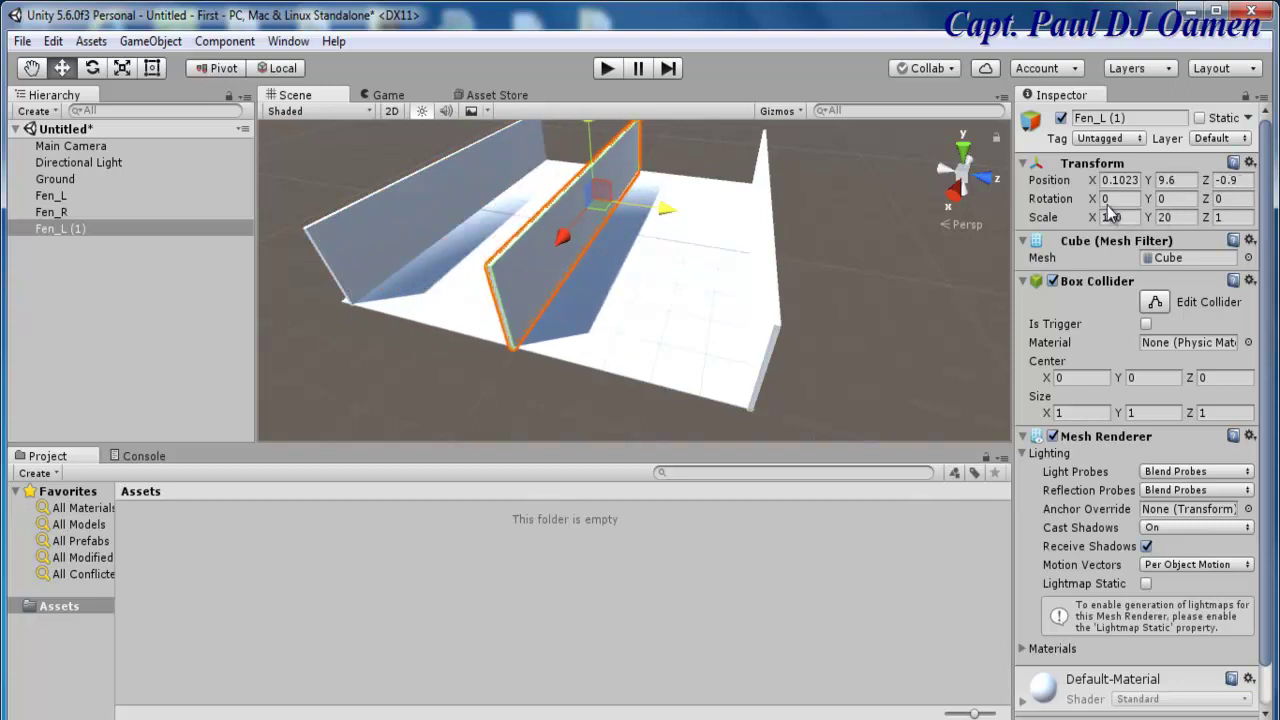
click(1166, 199)
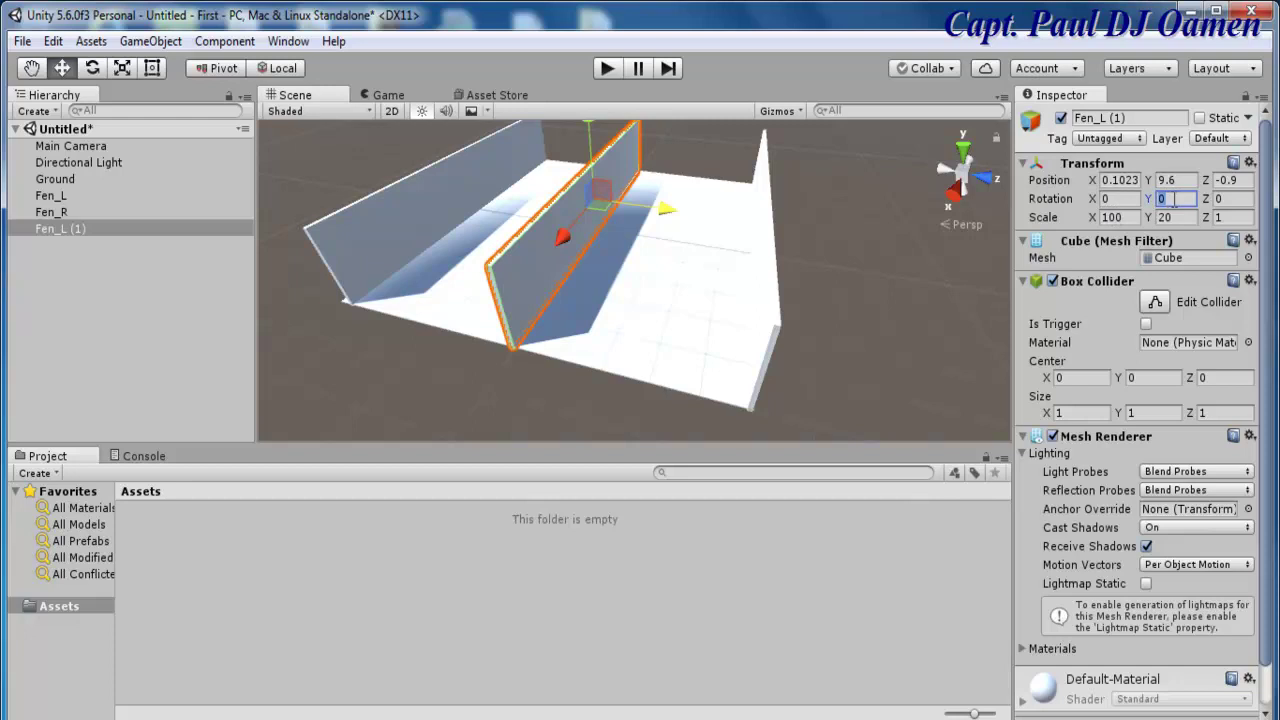
text(90)
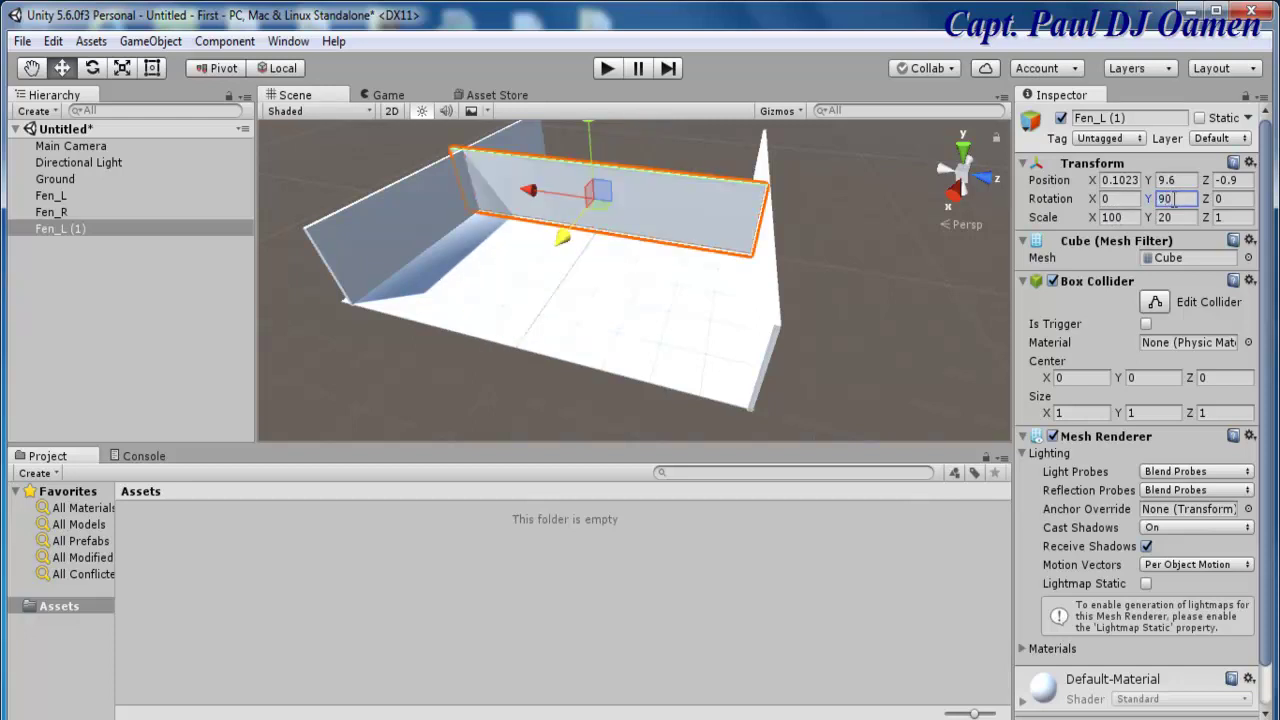
drag(567, 241, 623, 167)
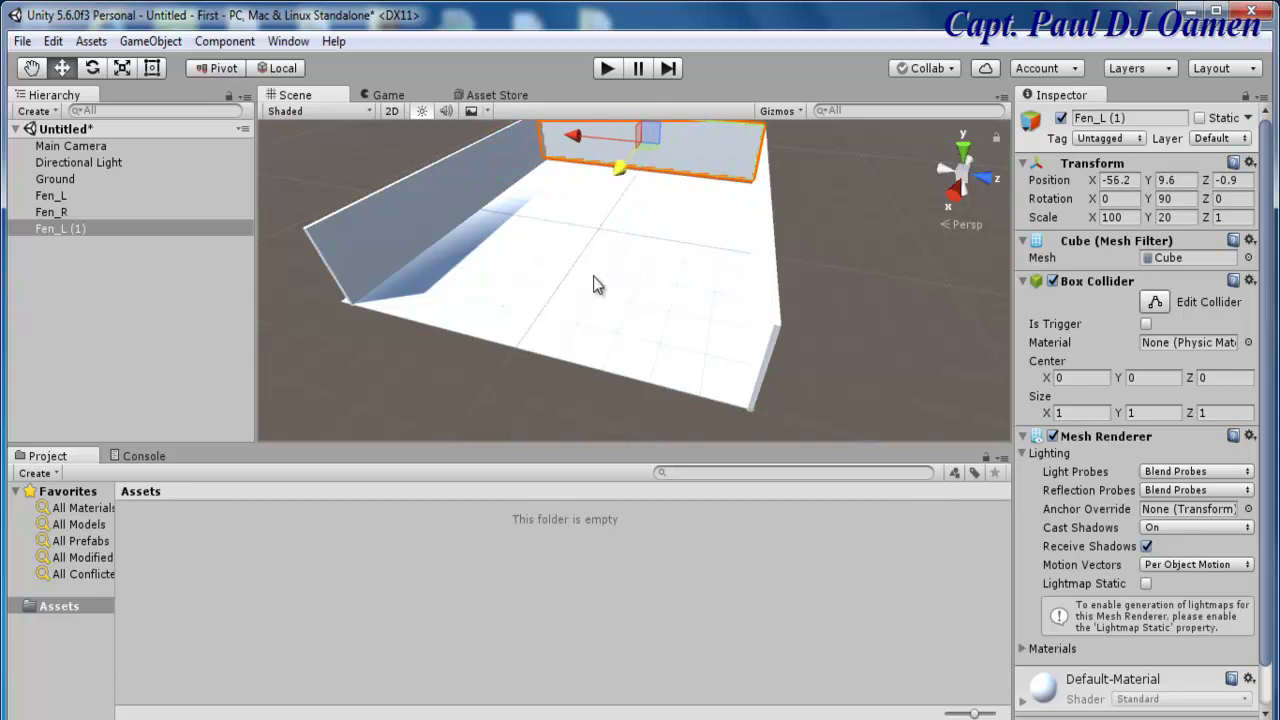
- Rename the rotated wall, Fen_L (1), as Fen_D
right_click(71, 228)
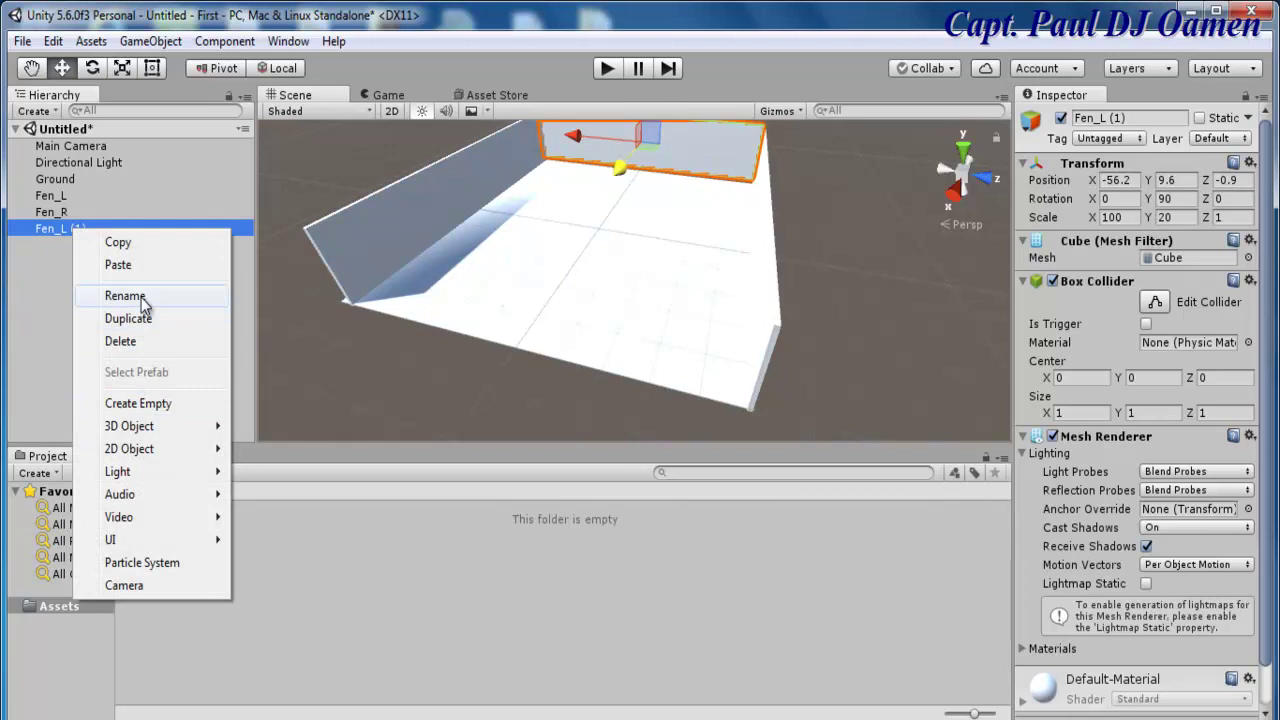
click(141, 296)
drag(87, 228, 64, 236)
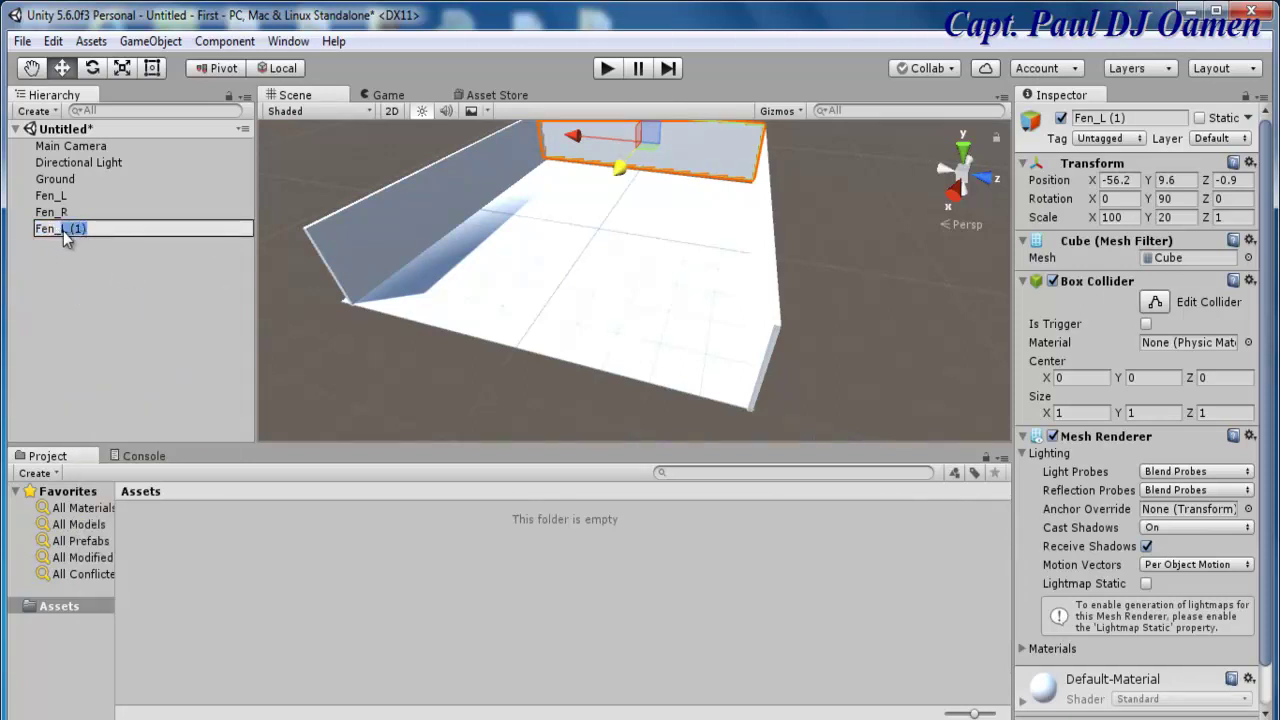
text(D)
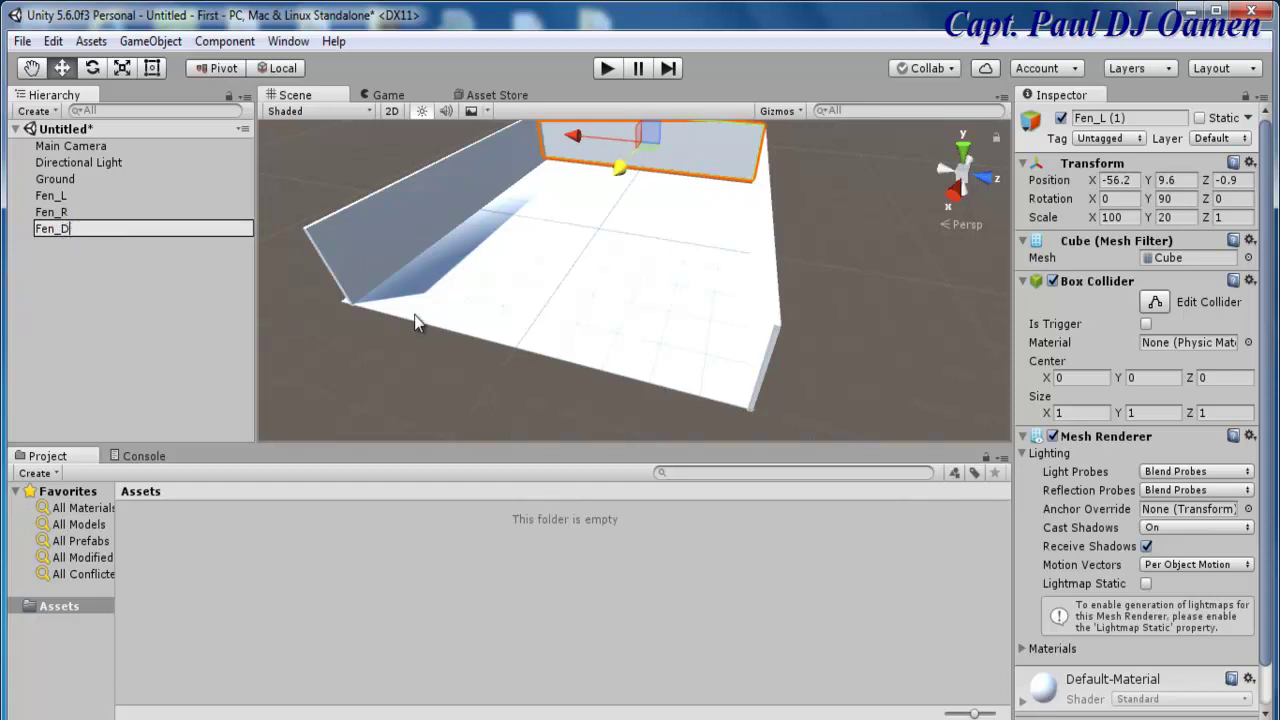
click(424, 352)
- Duplicate Fen_D, move the copy to the ground's opposite edge at about X 48.3, and deselect it
click(640, 165)
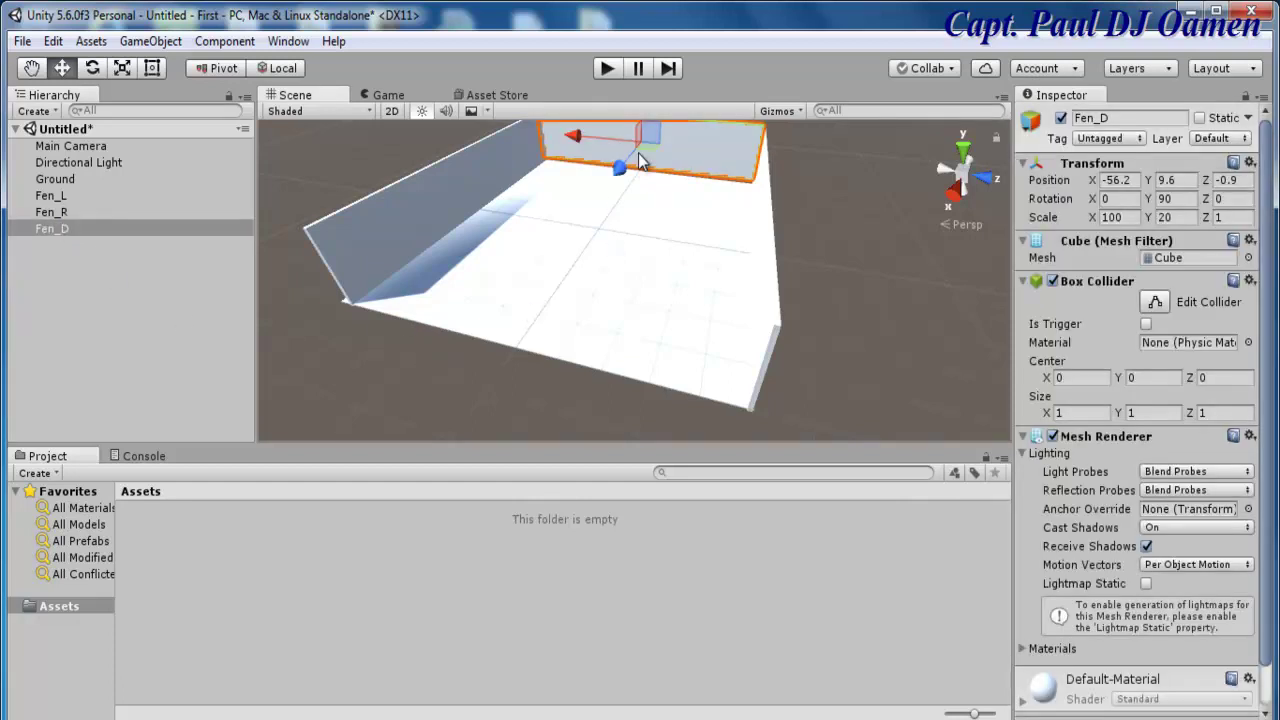
key(ctrl+d)
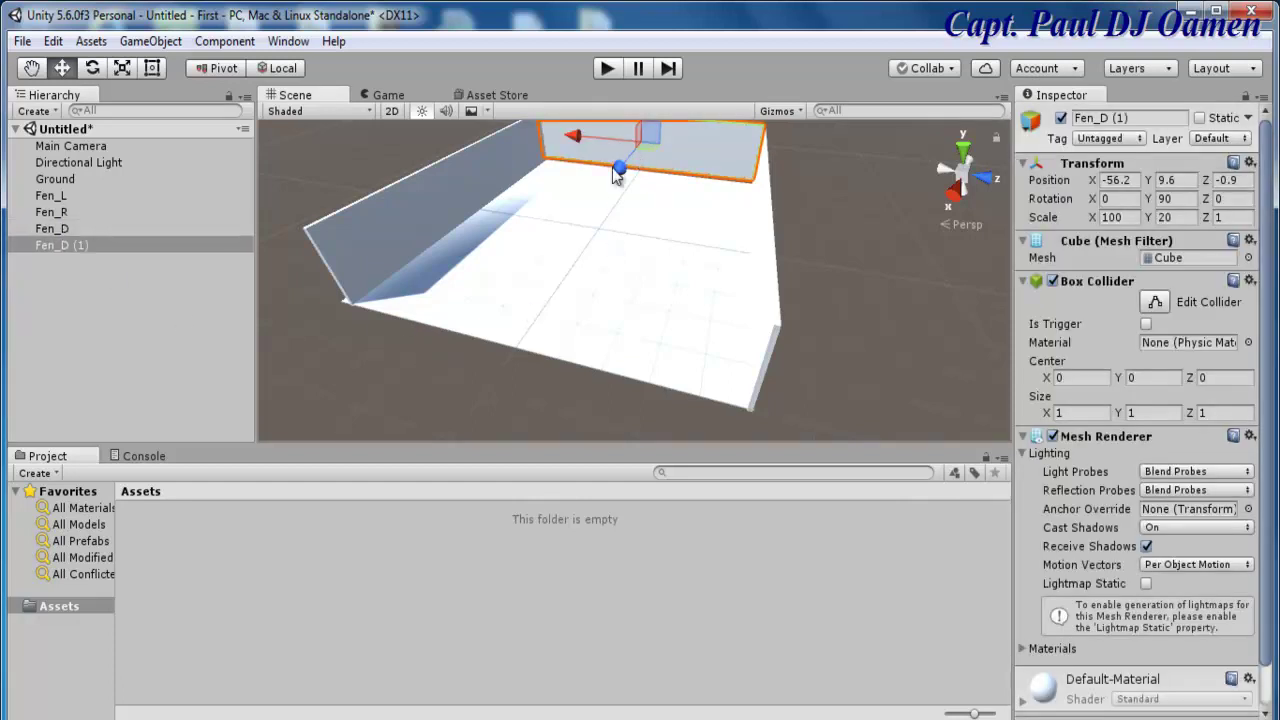
drag(619, 172, 587, 274)
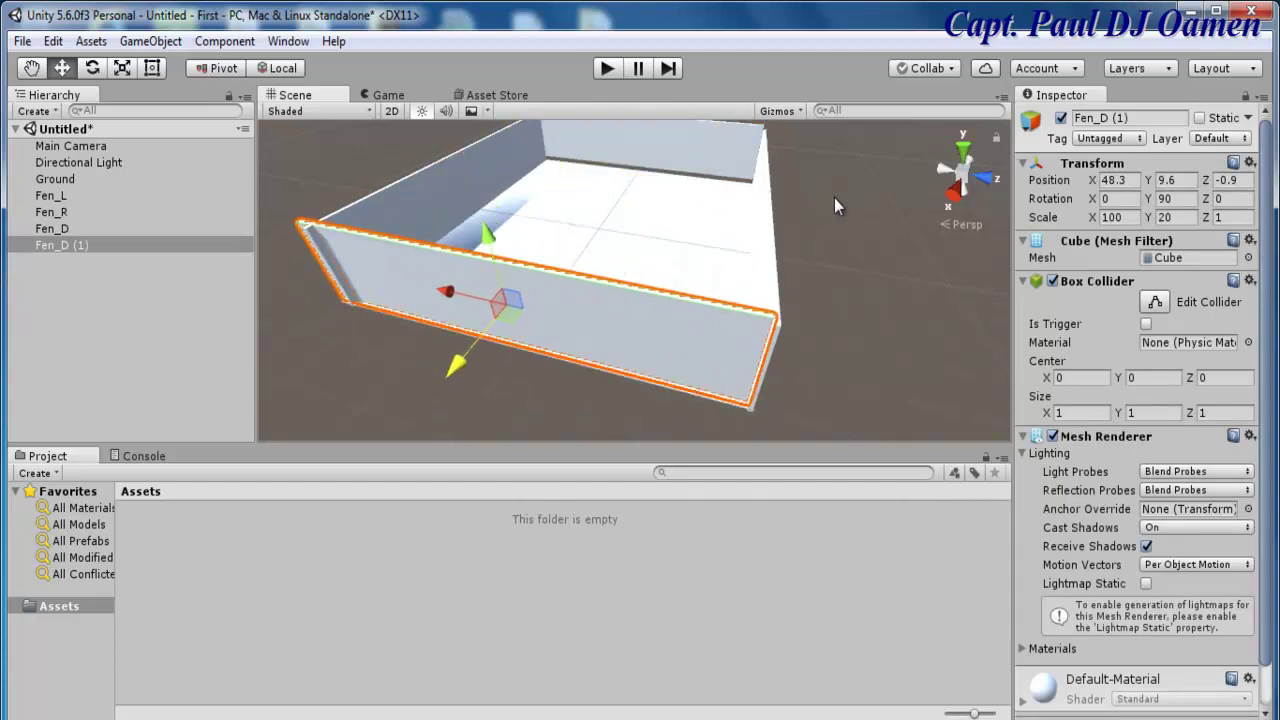
click(793, 197)
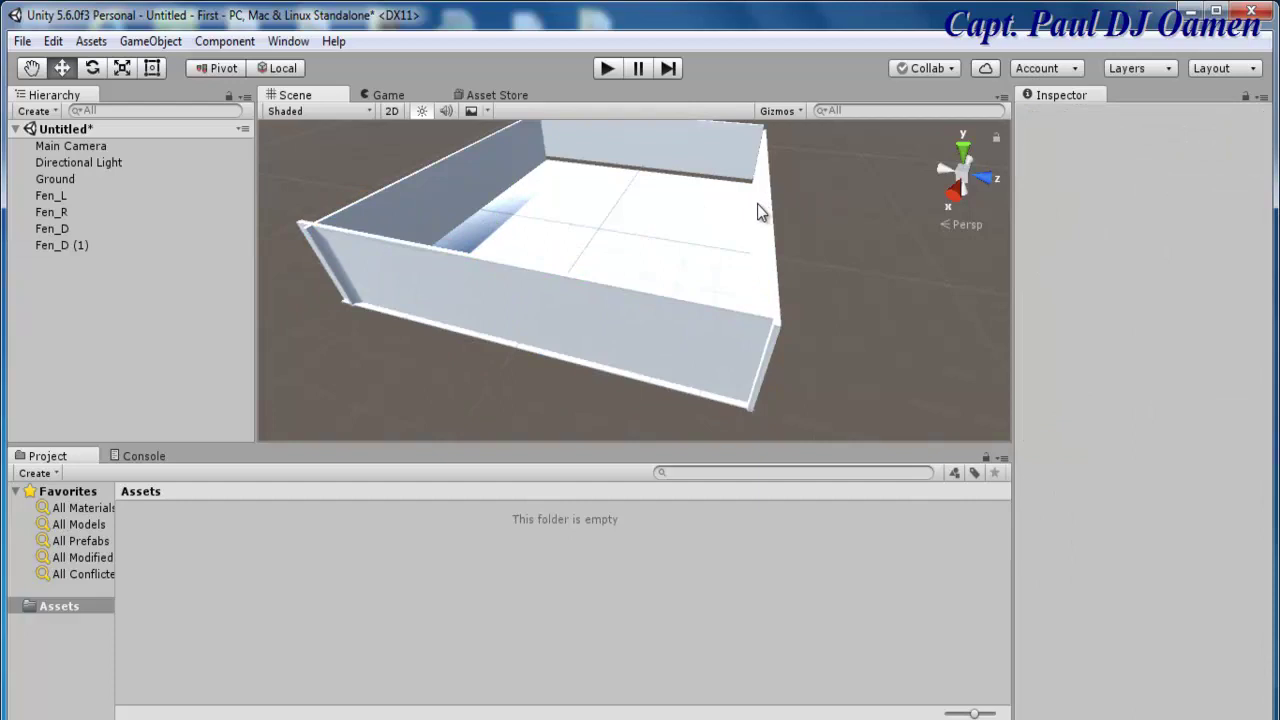
click(719, 340)
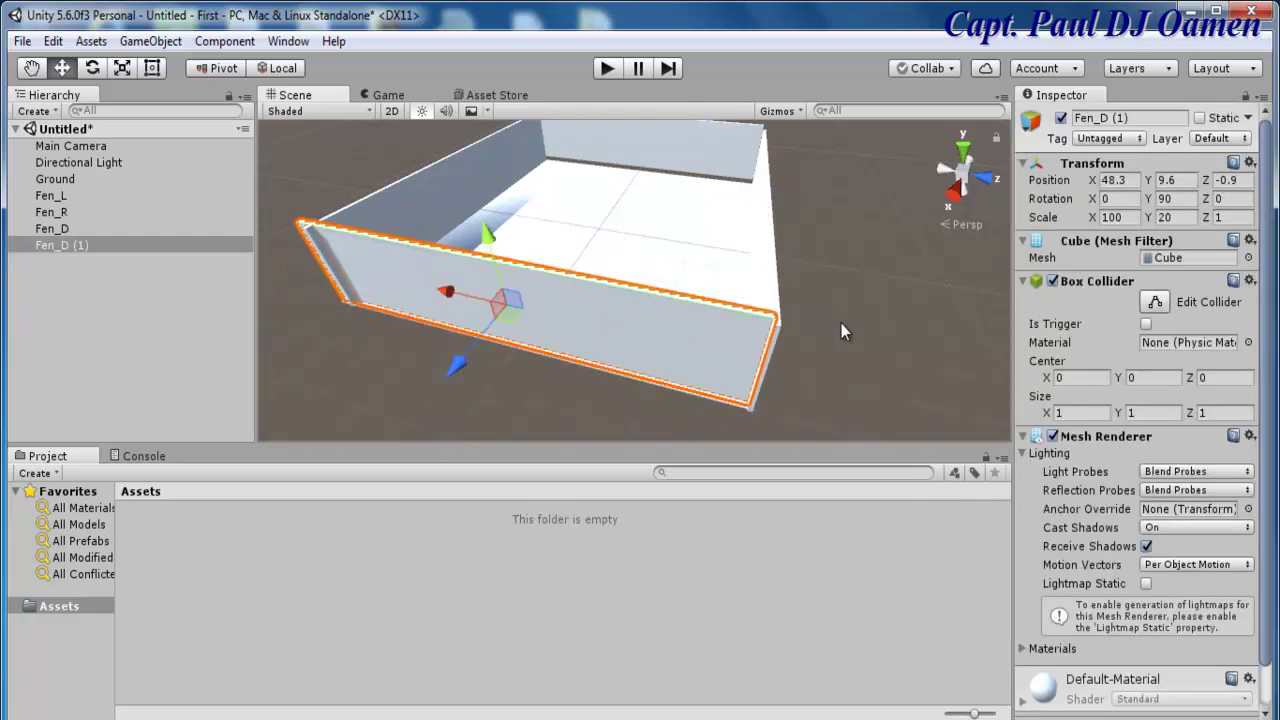
click(631, 229)
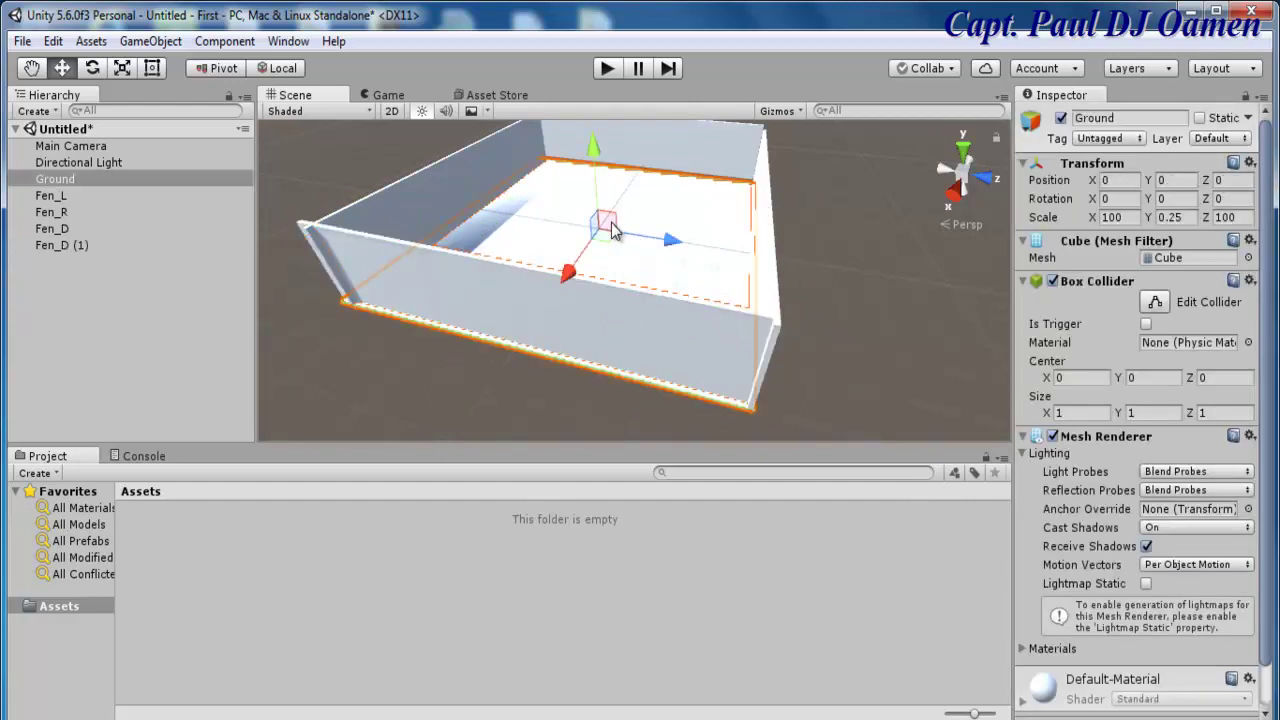
click(856, 259)
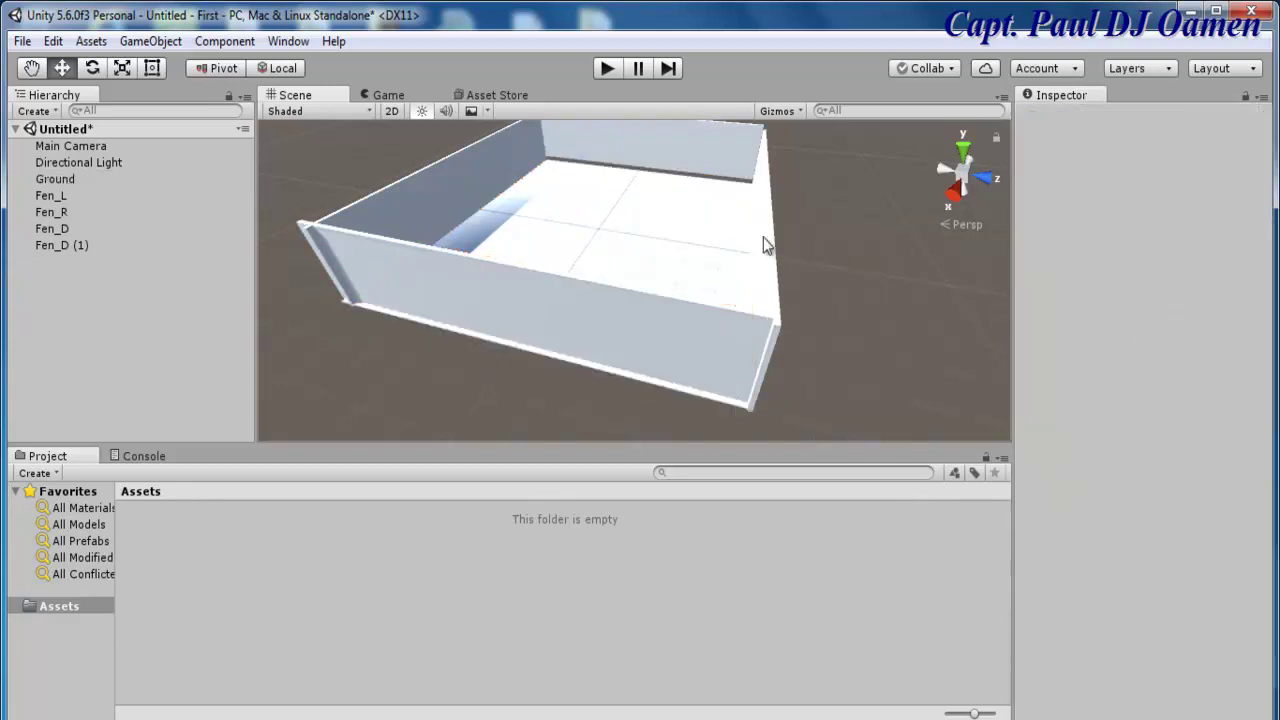
click(666, 243)
- Rename the duplicated wall, Fen_D (1), as Fen_U and deselect everything
right_click(48, 246)
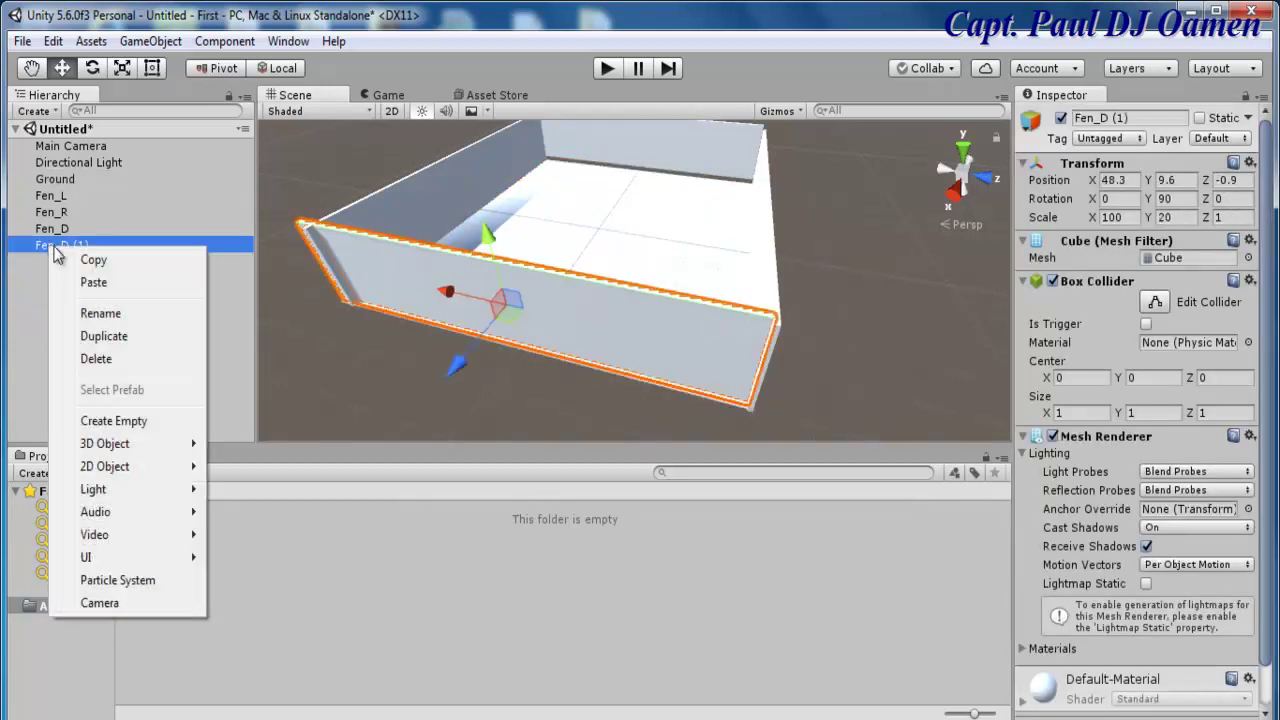
click(100, 313)
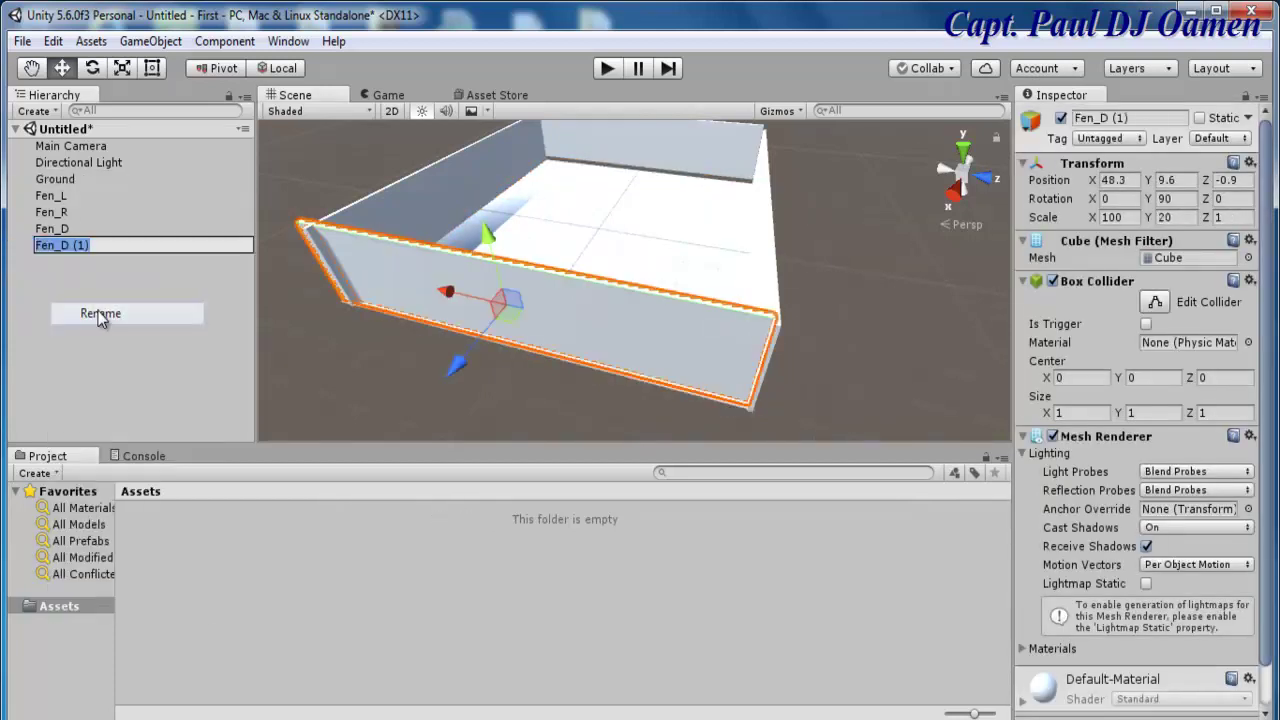
drag(108, 247, 62, 245)
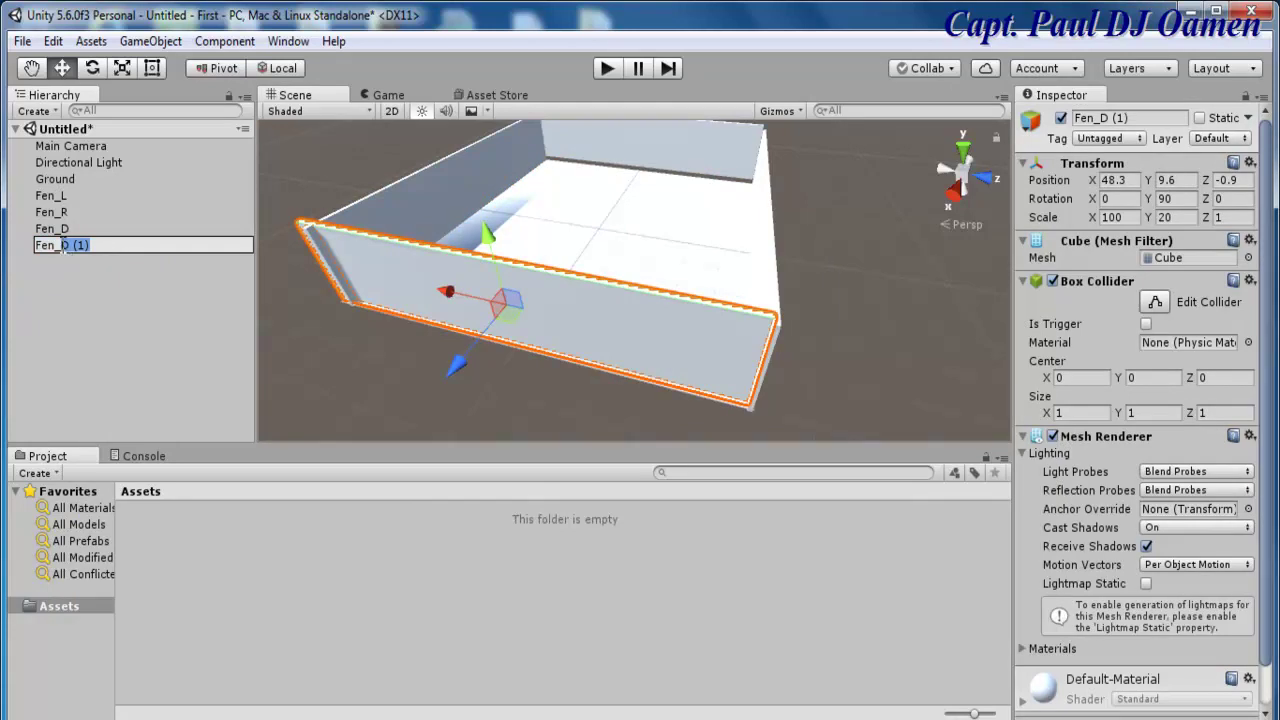
key(BackSpace)
text(U)
click(315, 383)
click(588, 226)
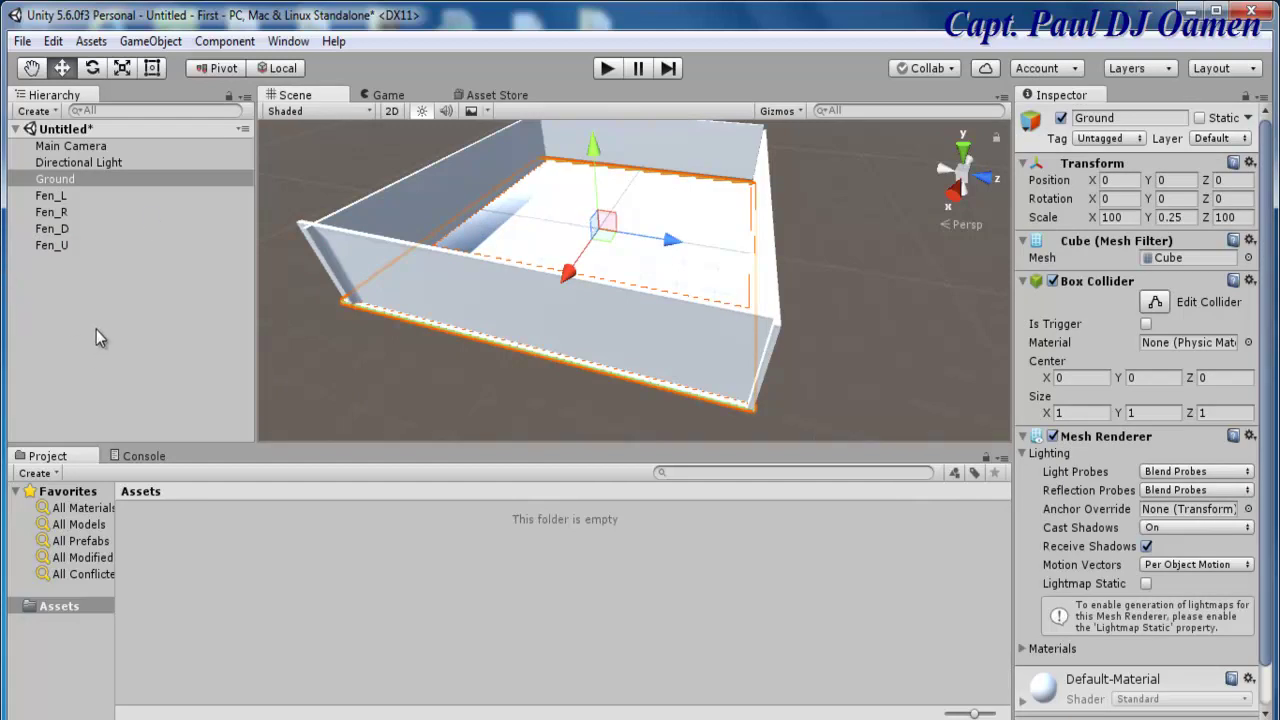
click(86, 292)
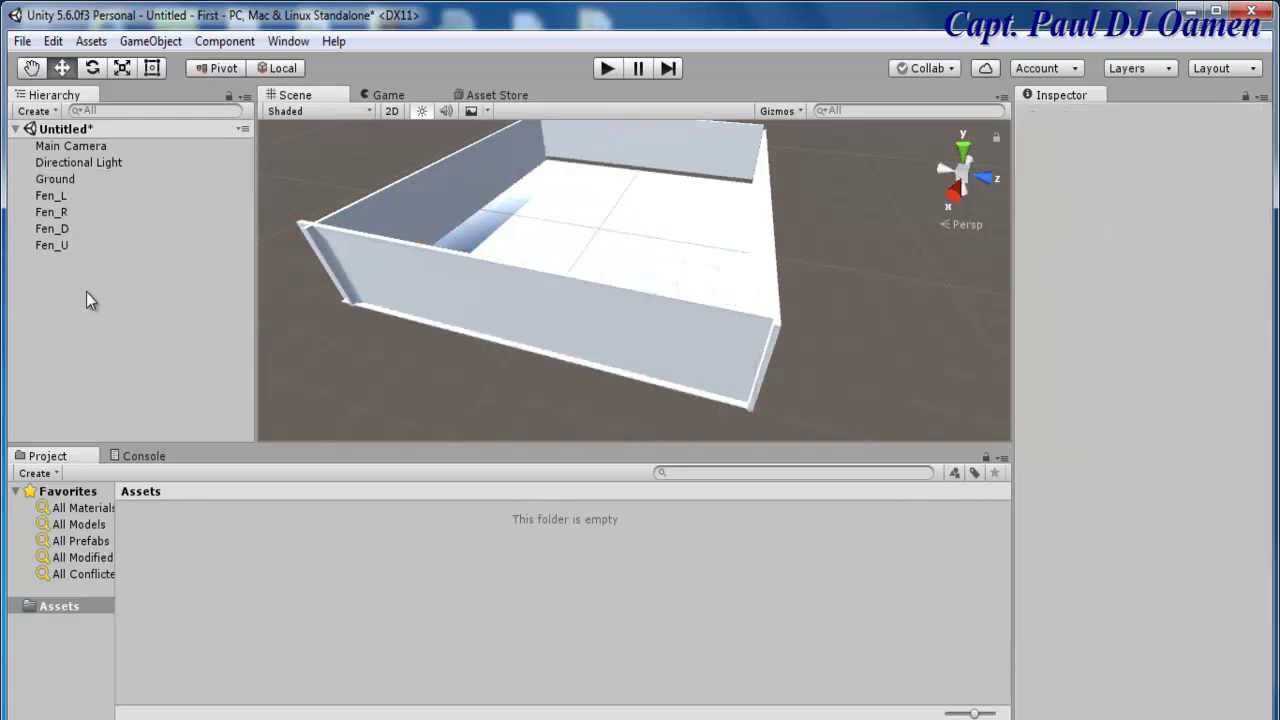
- Create a cube inside the fenced area and raise it to about Y -17.8
click(50, 111)
click(320, 328)
scroll(398, 398, up, 5)
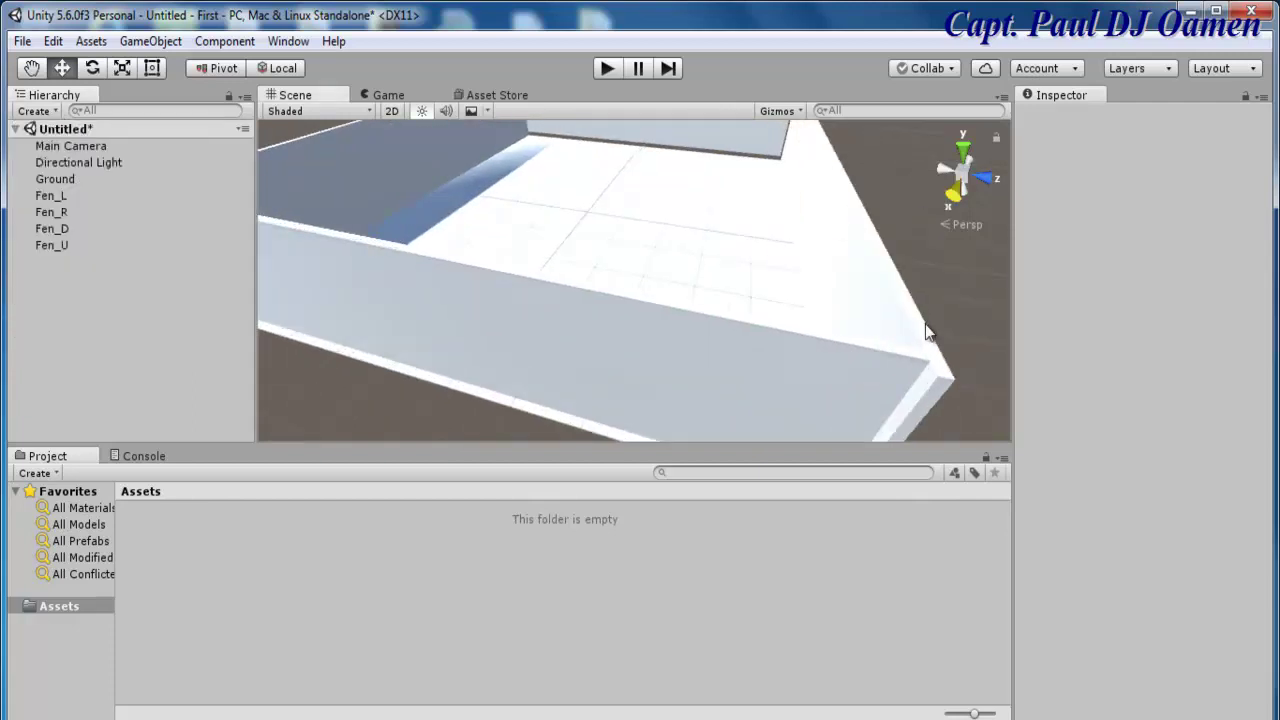
right_drag(700, 300, 651, 389)
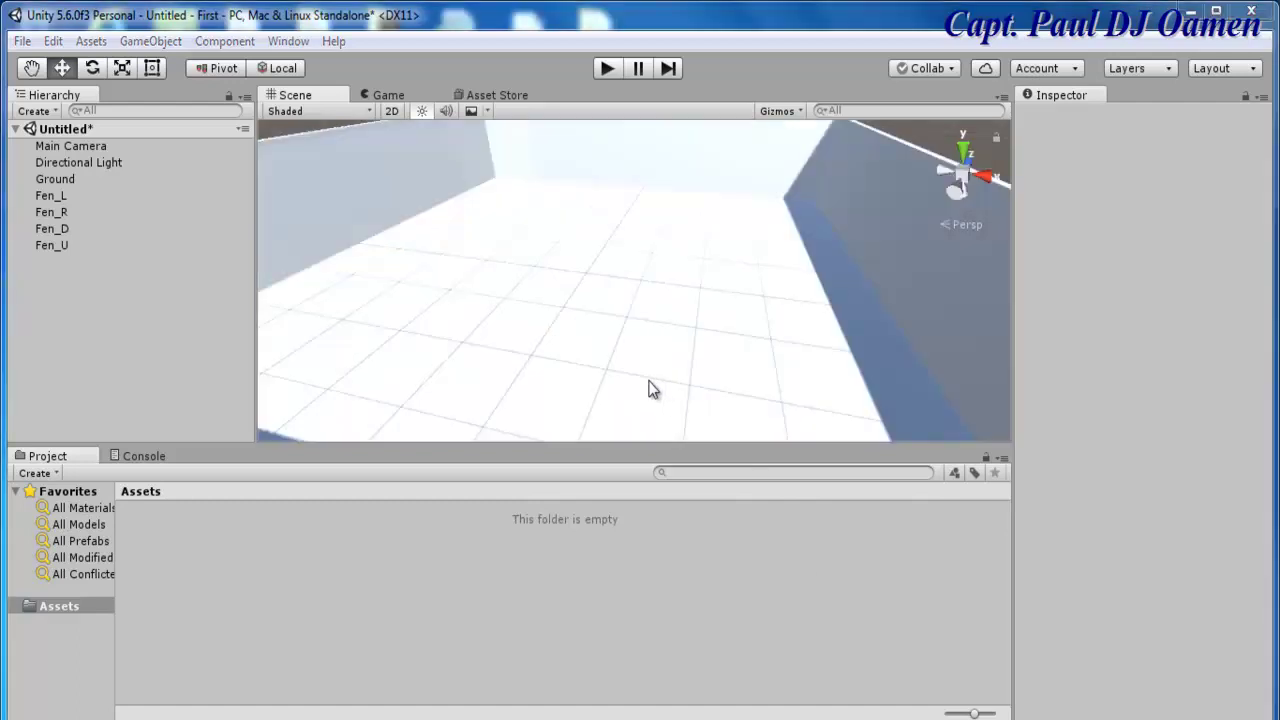
click(54, 110)
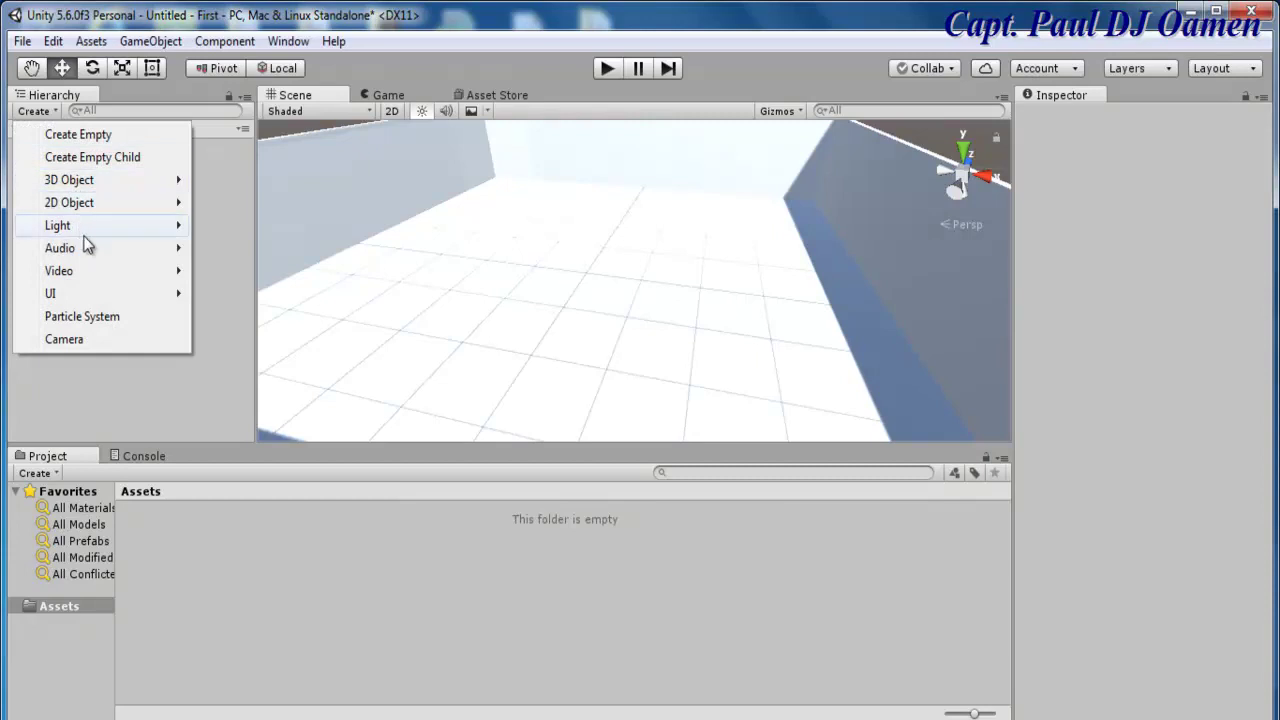
mouse_move(80, 180)
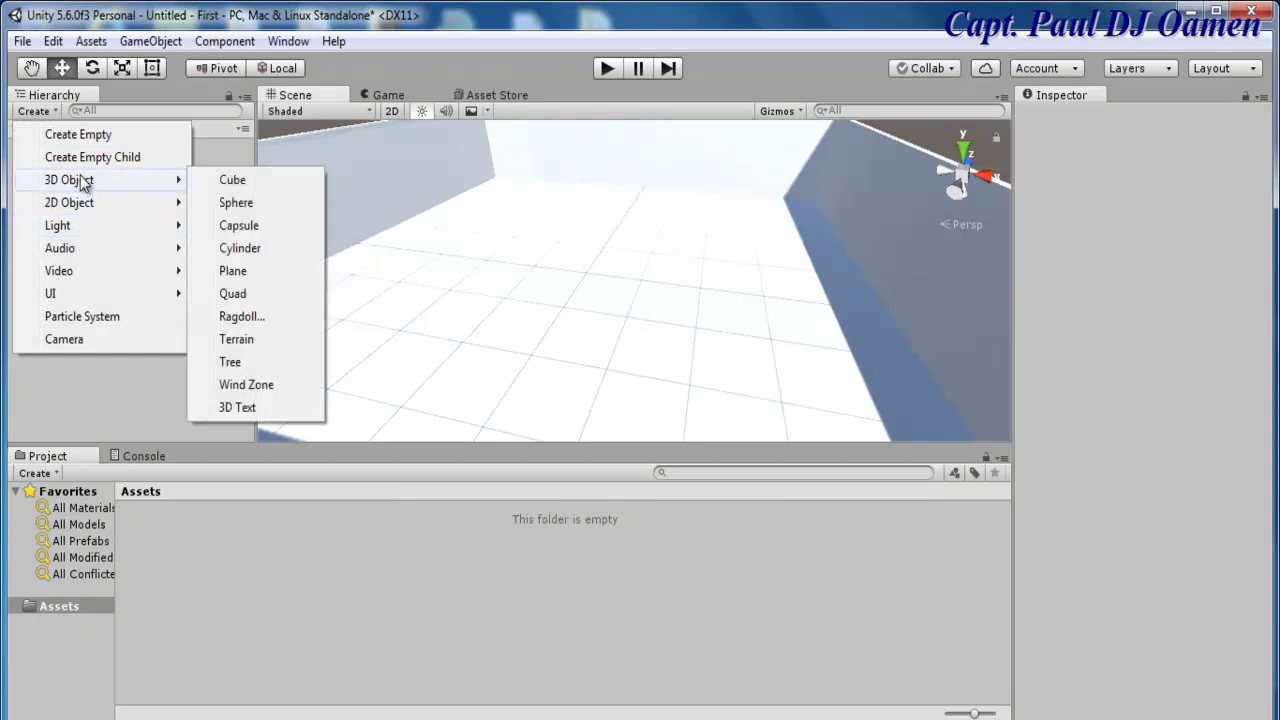
click(226, 180)
drag(639, 214, 639, 199)
- Set the new cube's scale to 5 on X, Y and Z, and raise it to about Y -9.5
click(1129, 218)
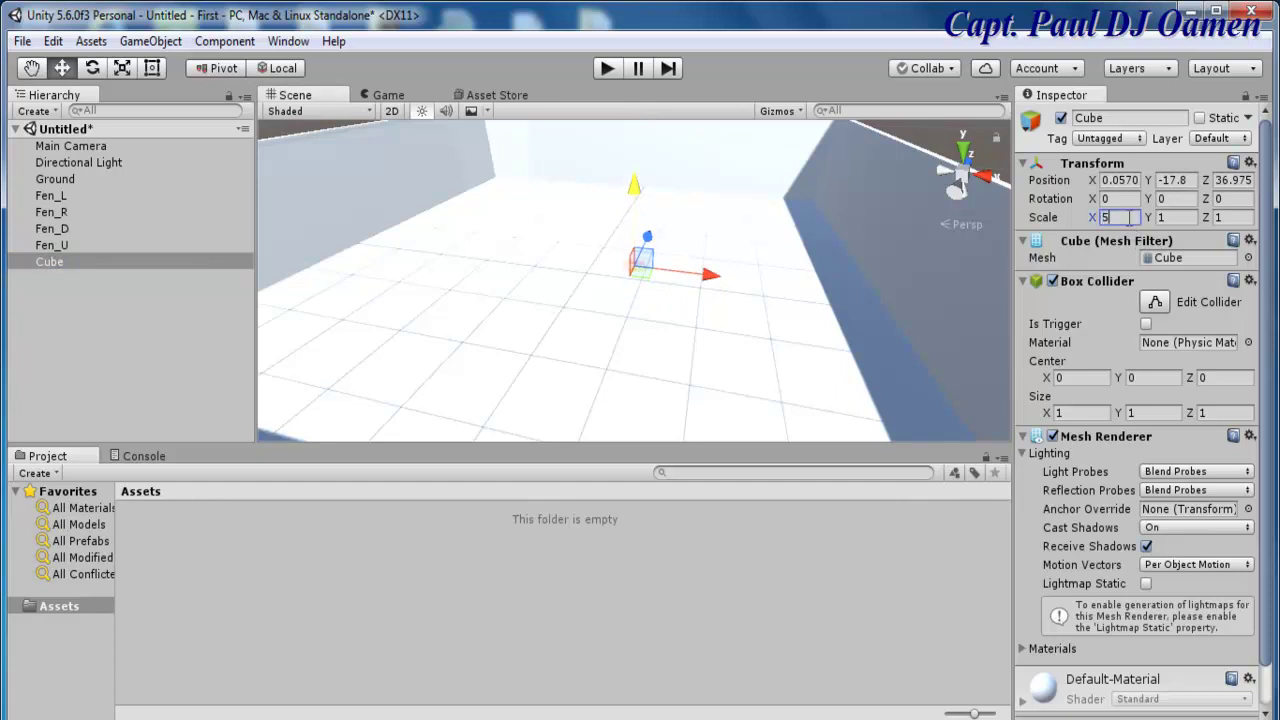
key(Tab)
text(5)
key(Tab)
text(5)
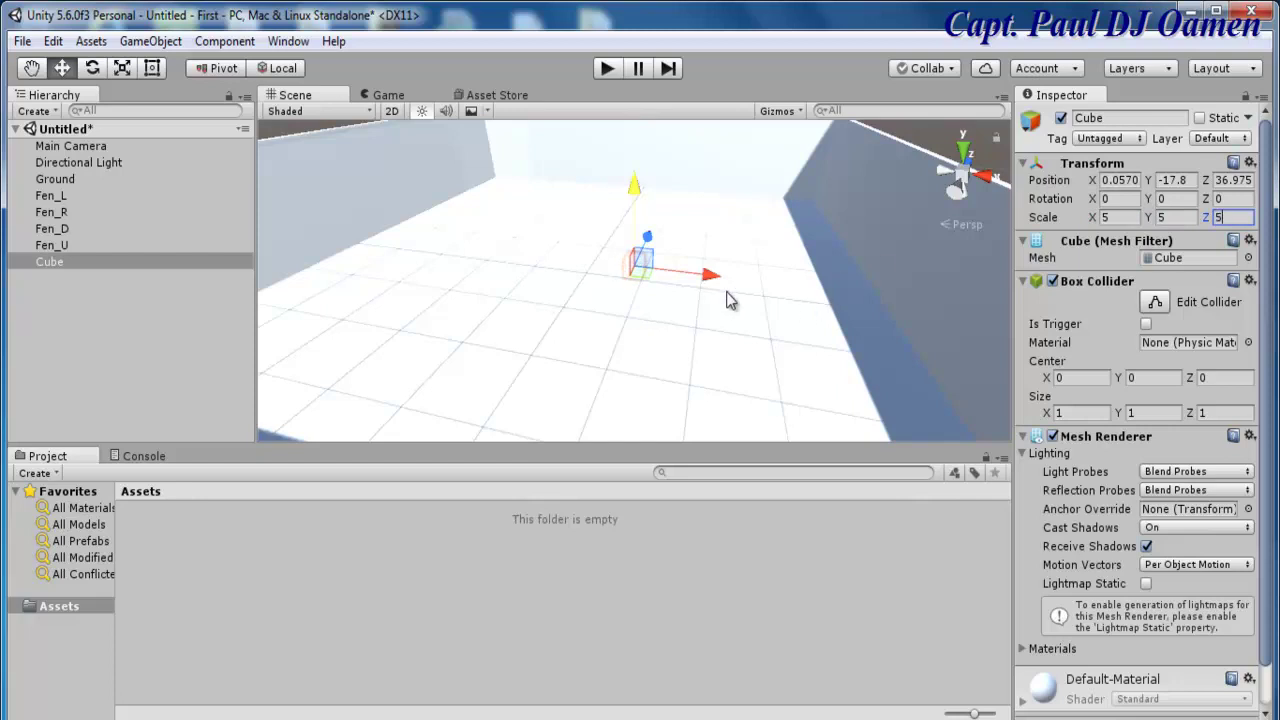
drag(637, 188, 637, 176)
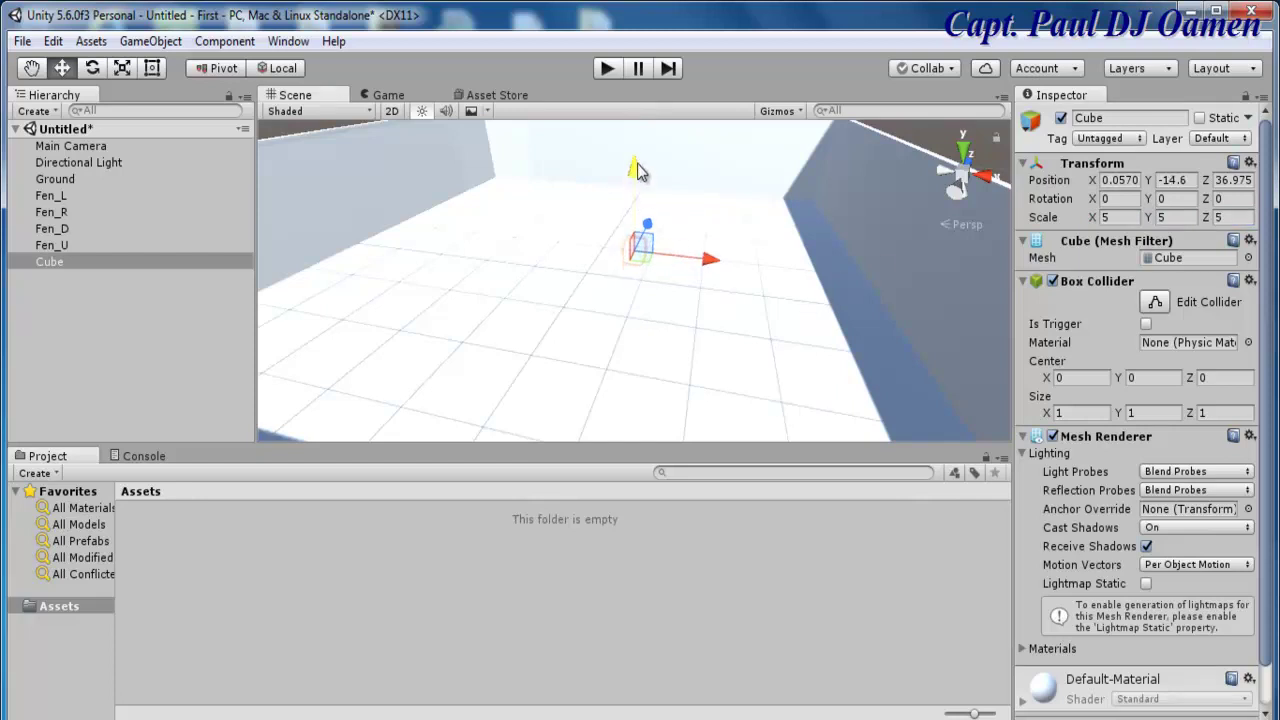
click(655, 247)
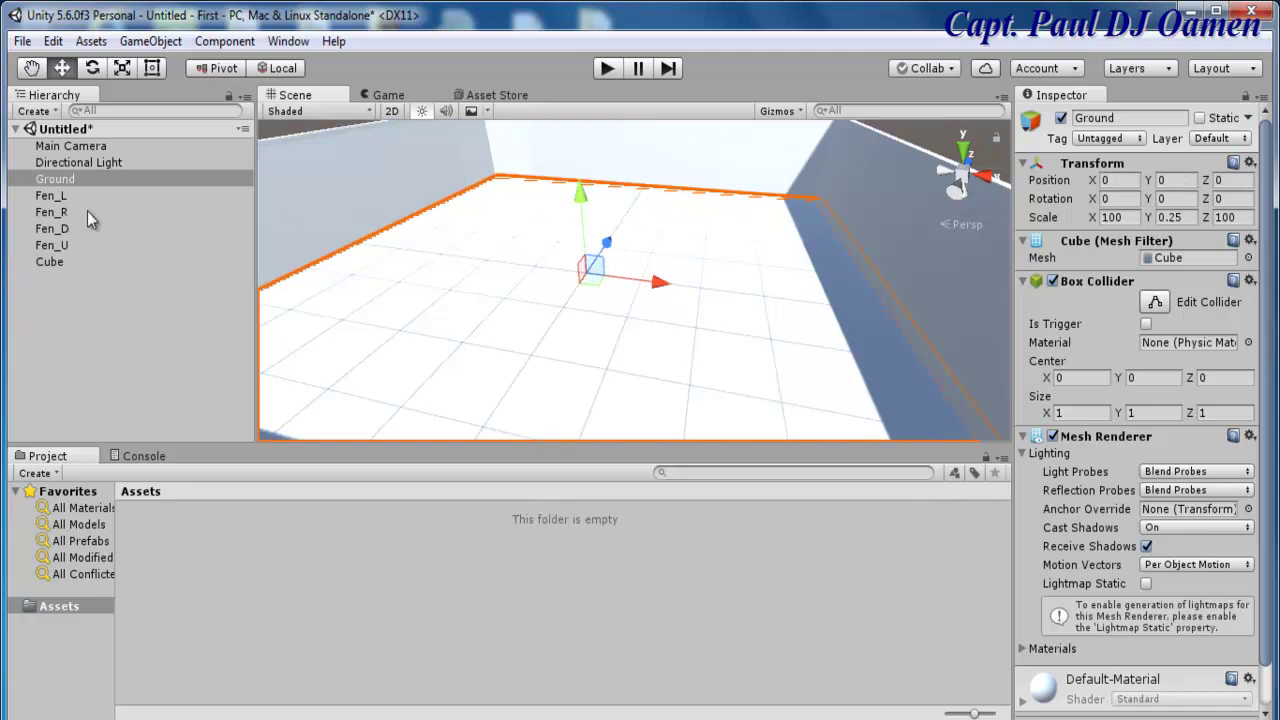
- Rename the new cube as Player_1
click(48, 262)
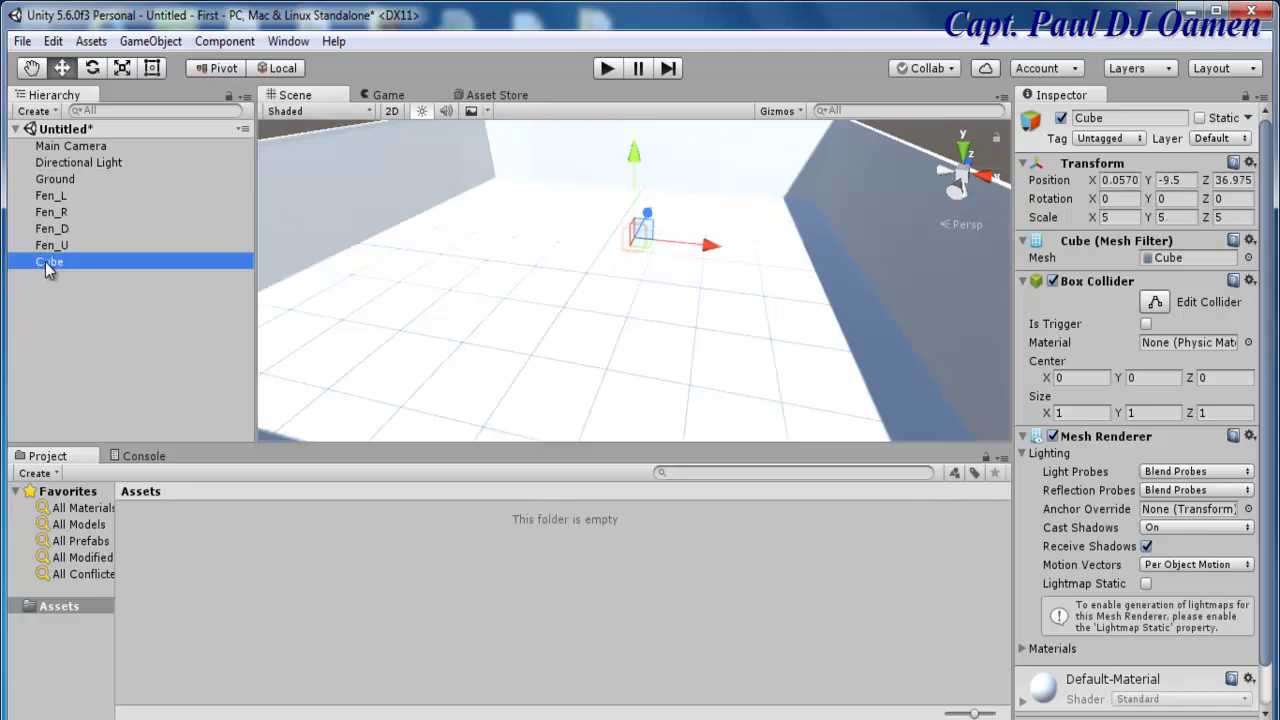
right_click(46, 264)
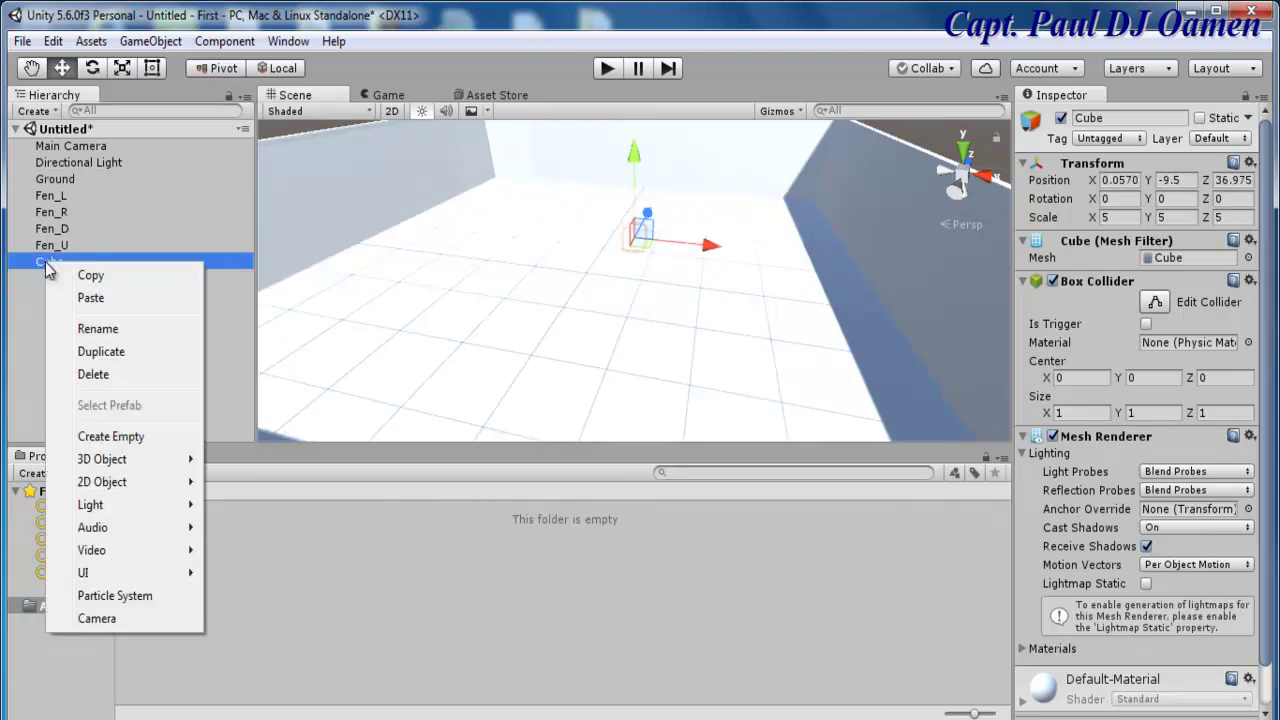
click(92, 326)
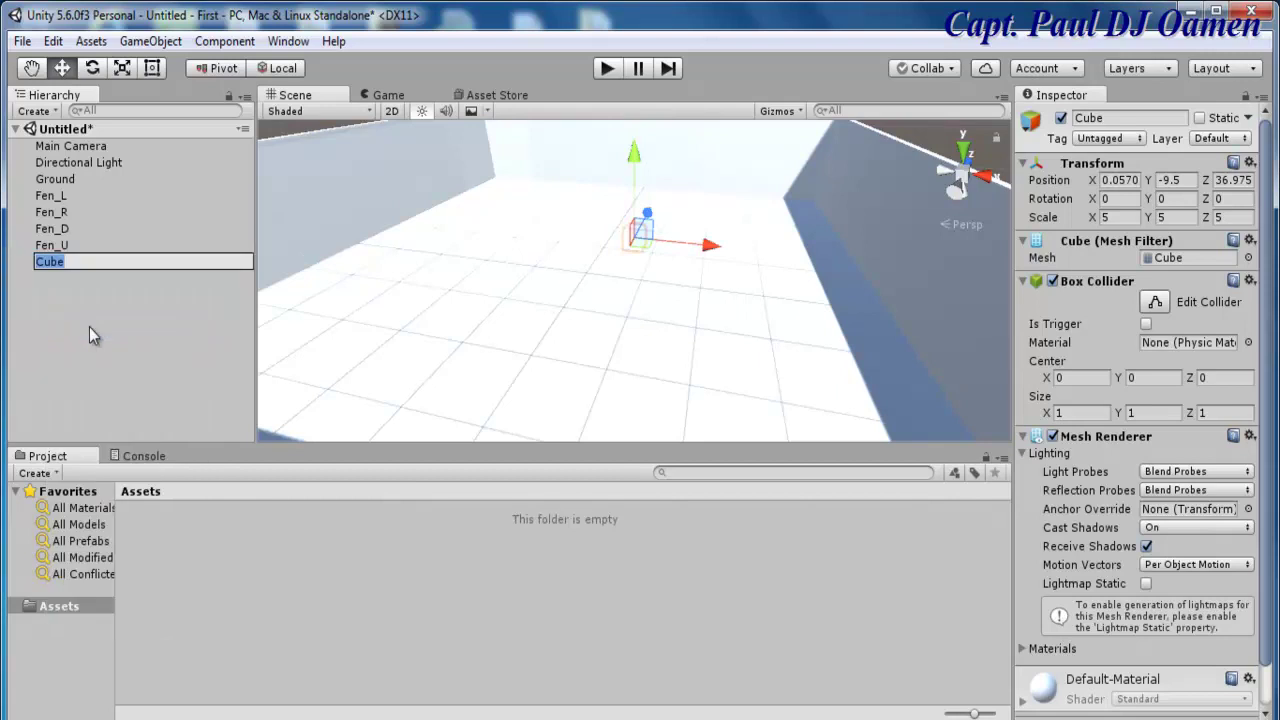
text(Player_1)
key(Return)
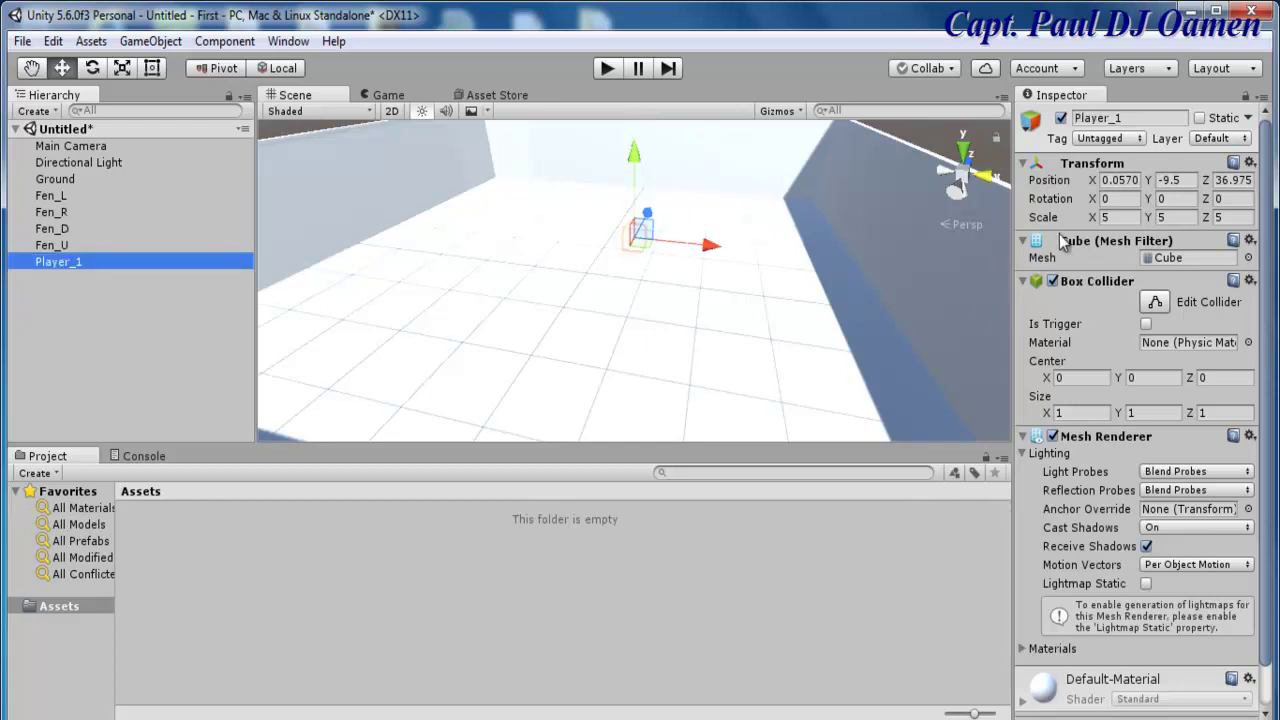
- Set Player_1's scale to 10 on X, Y and Z
click(1102, 219)
text(10)
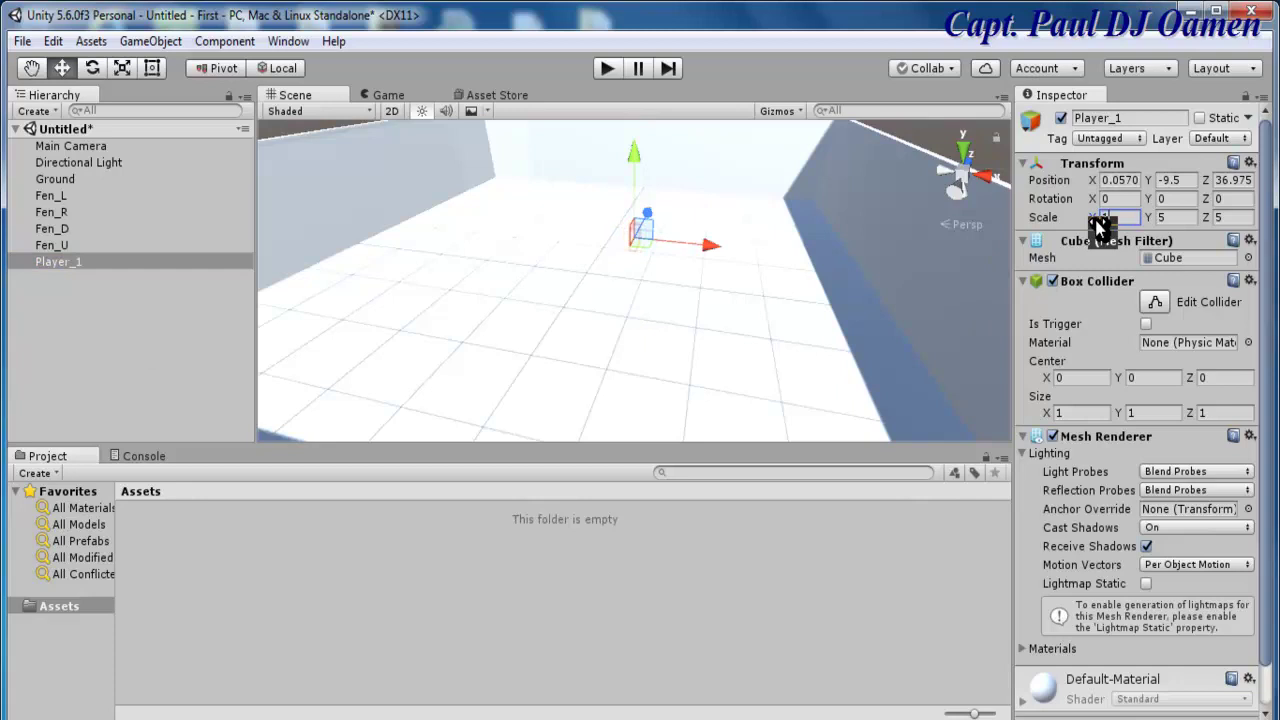
key(Tab)
text(10)
key(Tab)
text(10)
key(Return)
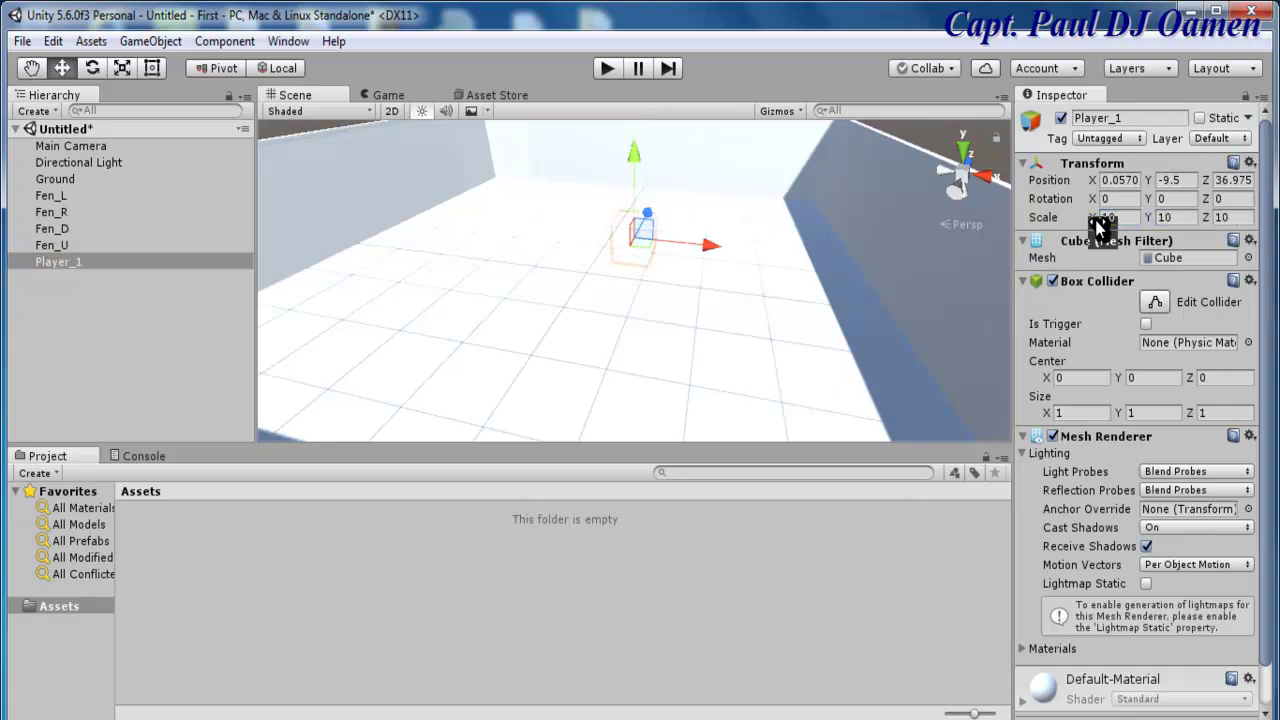
- Raise Player_1 above the ground to about Y 4.3 and move it along Z to about -11
drag(634, 162, 632, 108)
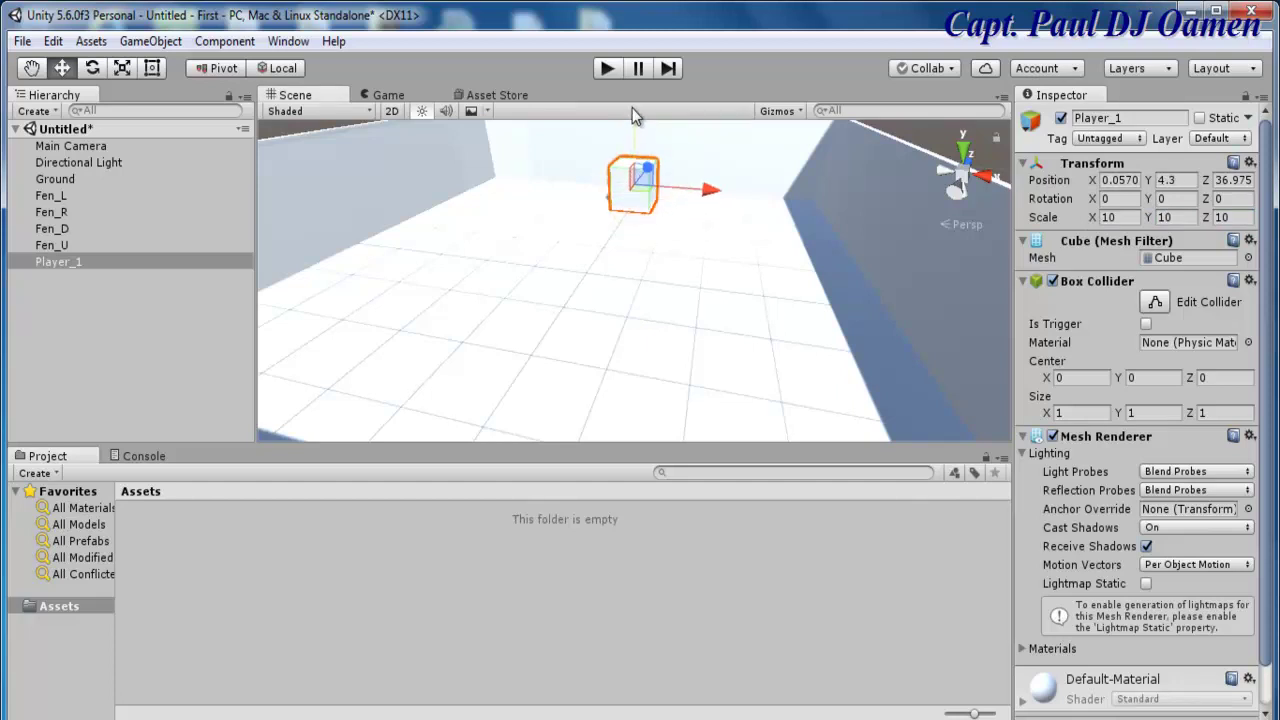
drag(645, 177, 617, 231)
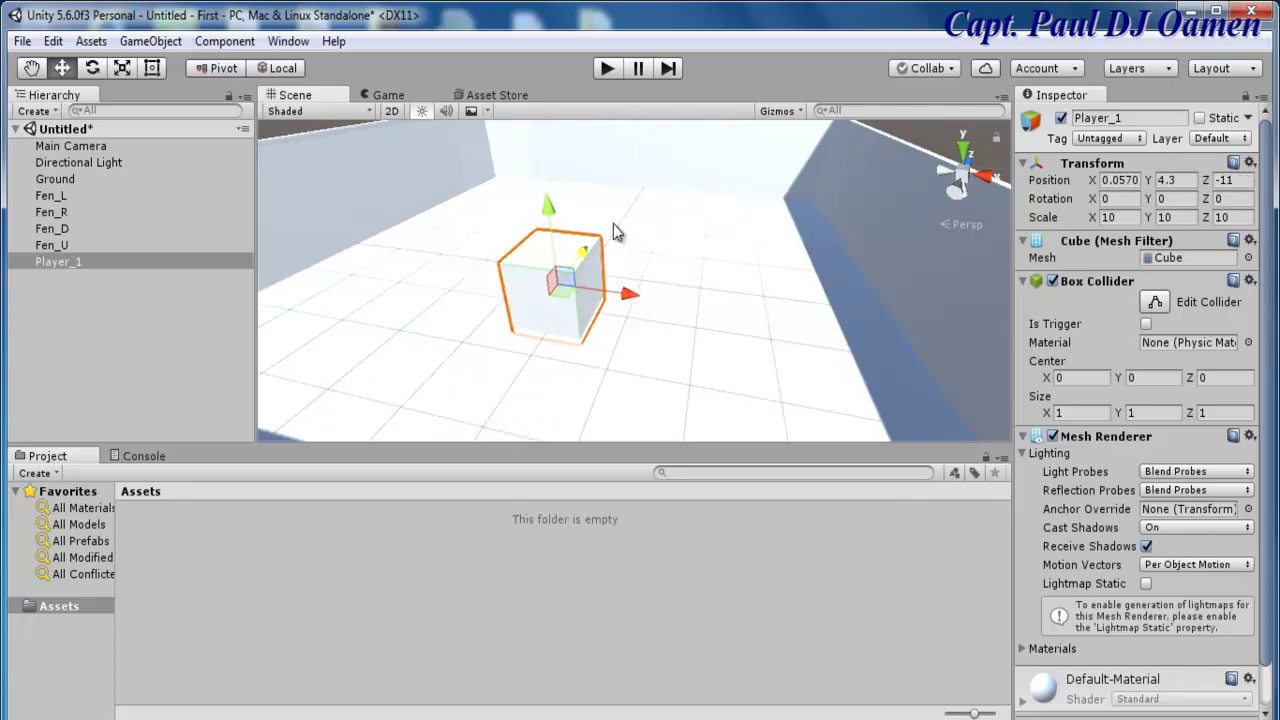
- Set Player_1's scale to 5 on X, Y and Z
click(1125, 219)
text(52)
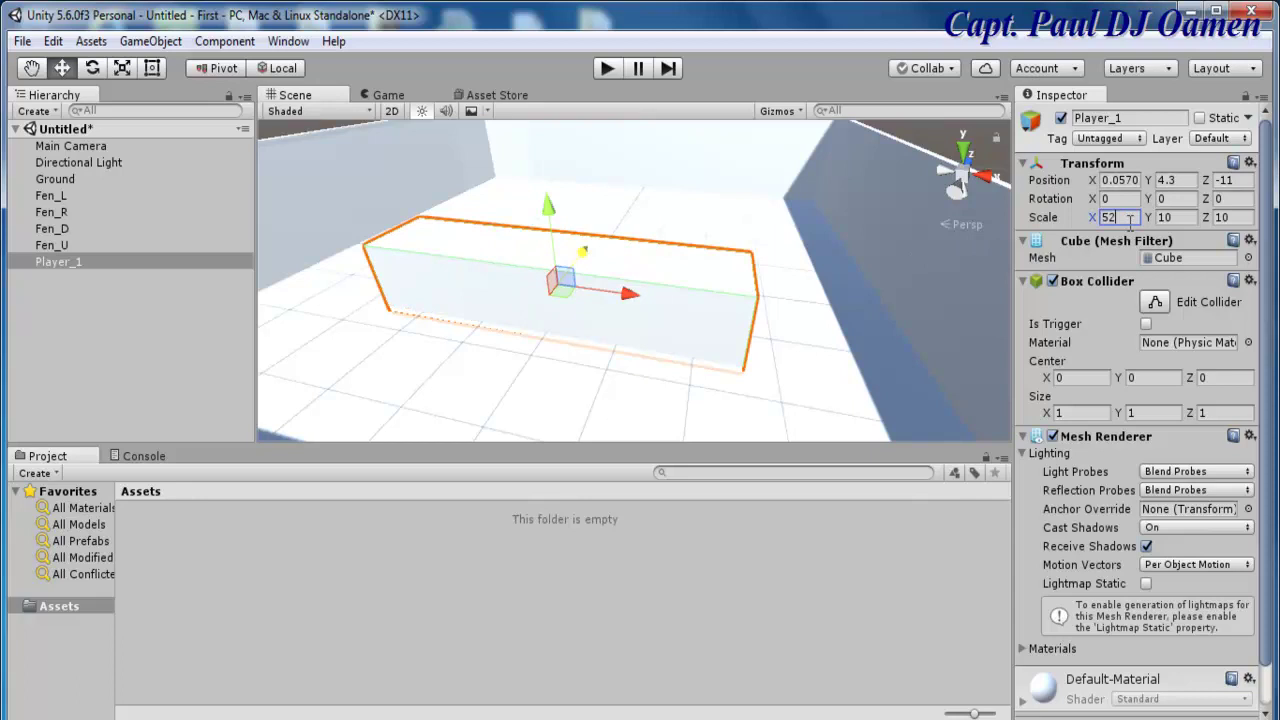
key(BackSpace)
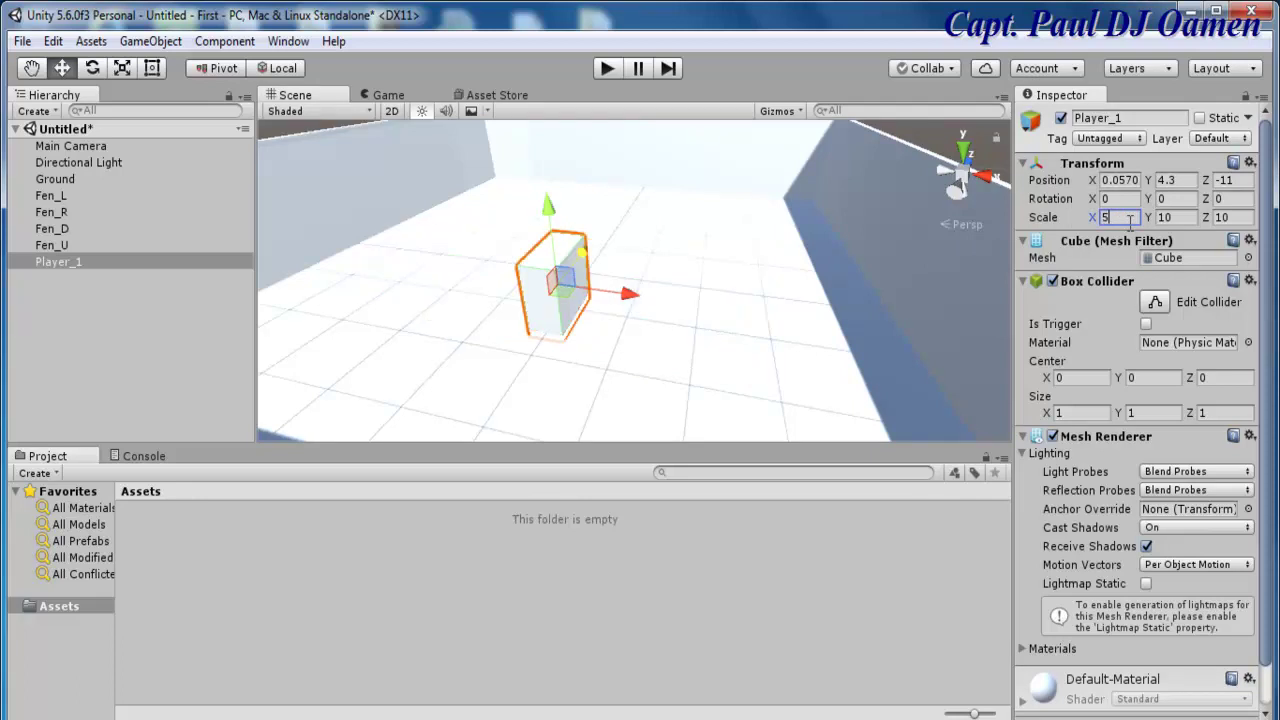
key(Tab)
text(5)
key(Tab)
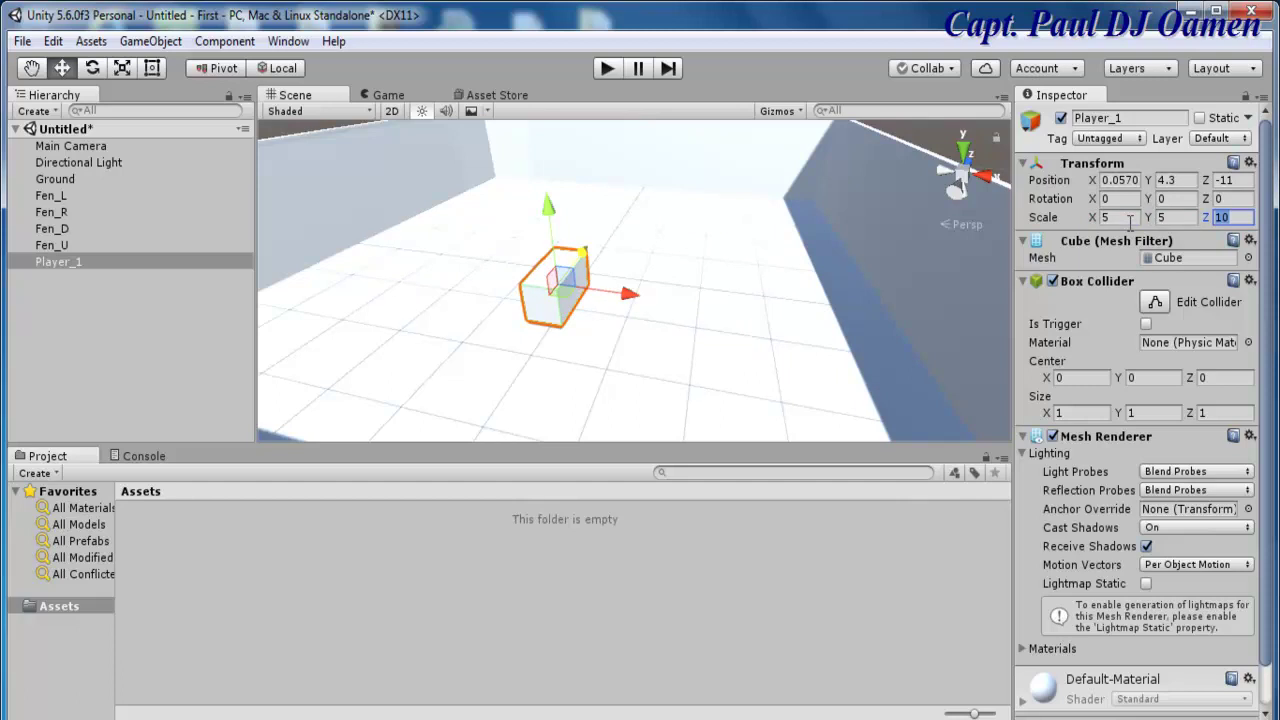
text(5)
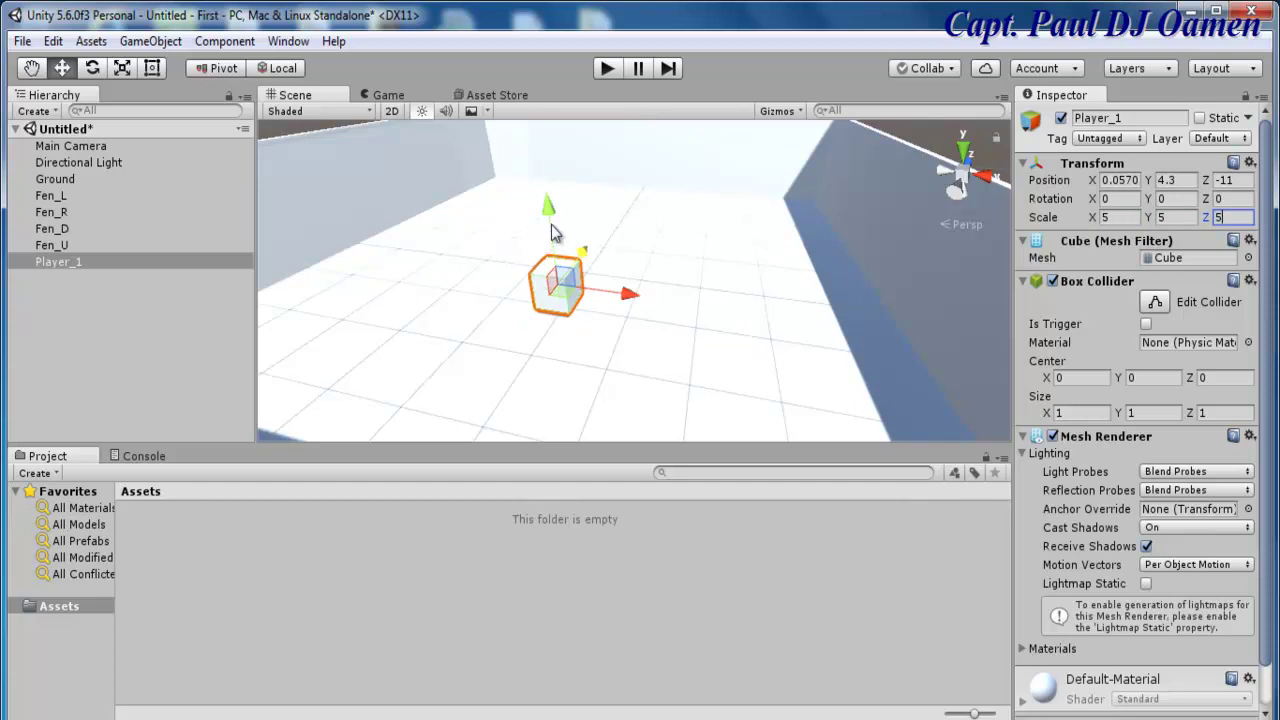
- Raise Player_1 slightly above the ground to about Y 5.3
drag(552, 222, 551, 206)
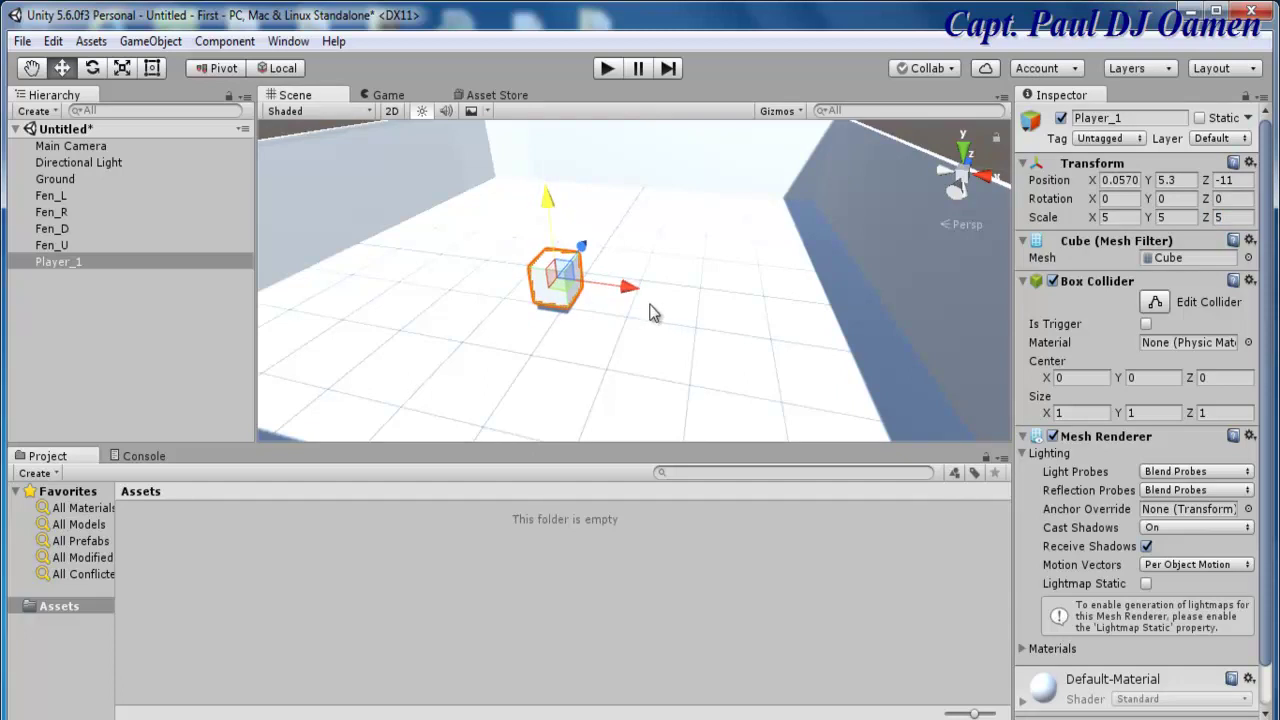
key(ctrl+d)
key(ctrl+d)
key(ctrl+d)
key(ctrl+d)
key(ctrl+d)
key(ctrl+d)
key(ctrl+d)
key(ctrl+d)
key(ctrl+d)
key(ctrl+d)
key(ctrl+d)
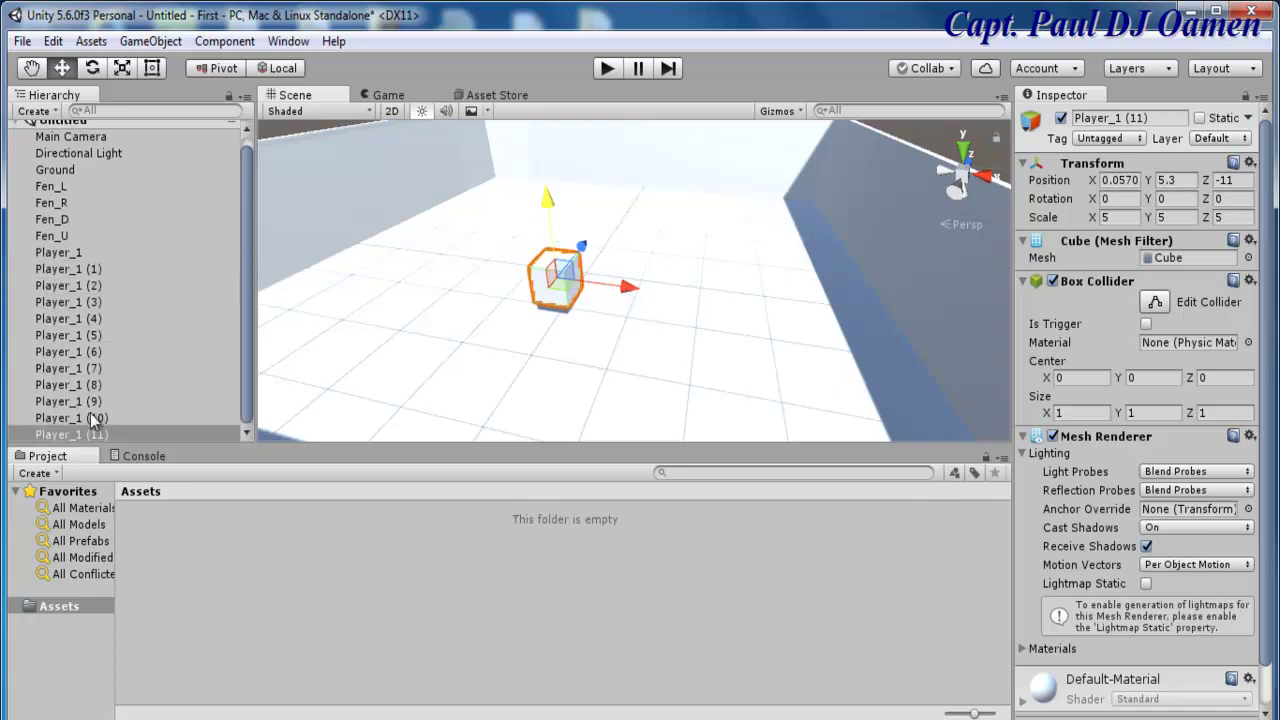
shift+click(86, 288)
right_click(86, 288)
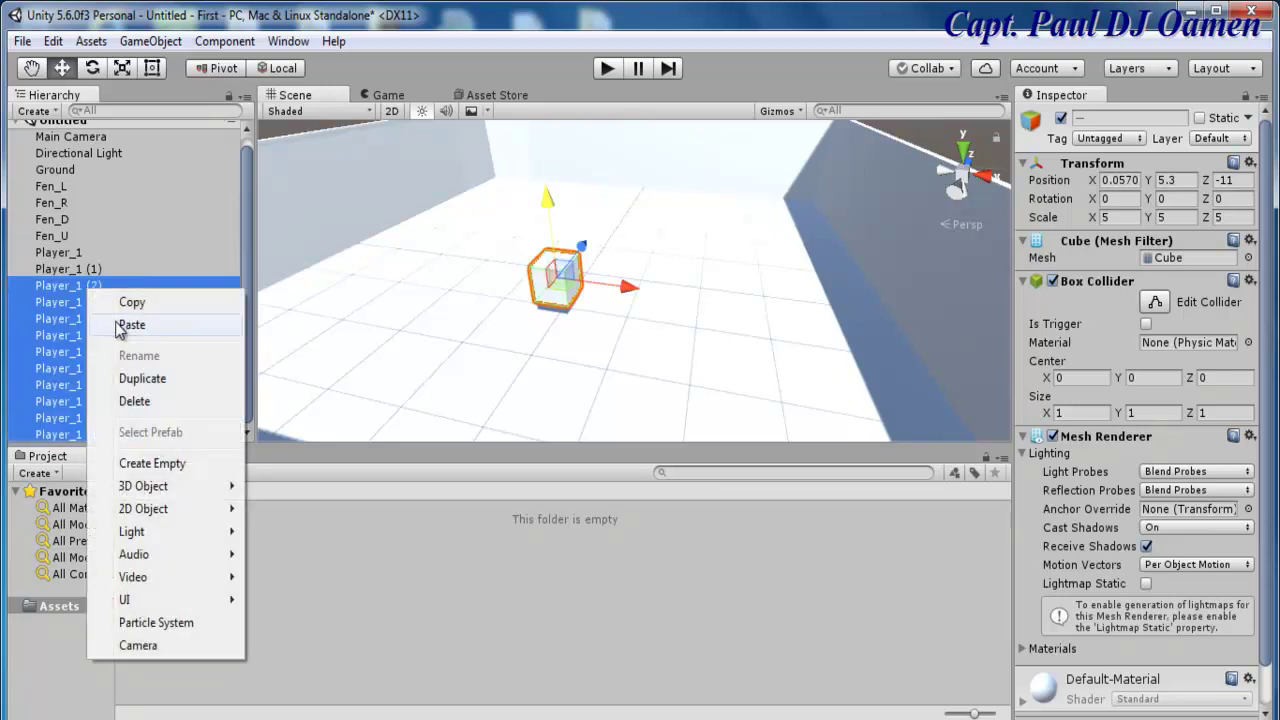
click(134, 401)
click(81, 279)
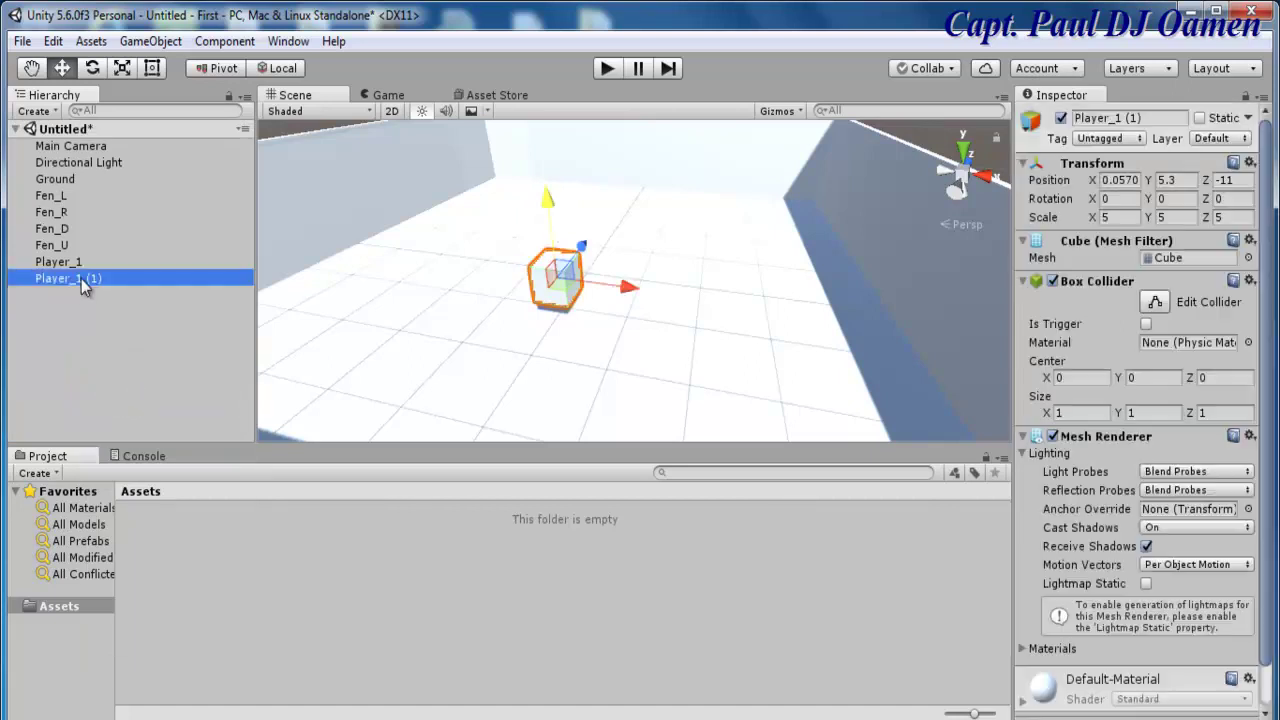
right_click(86, 289)
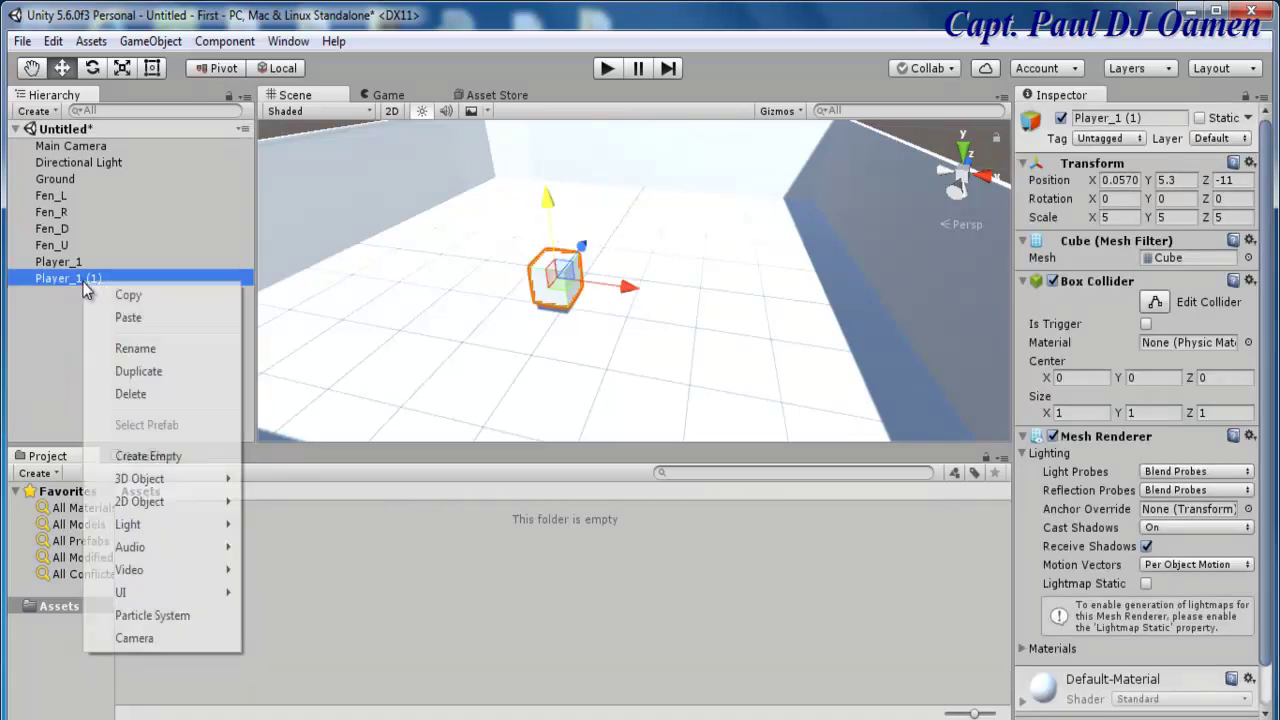
click(148, 400)
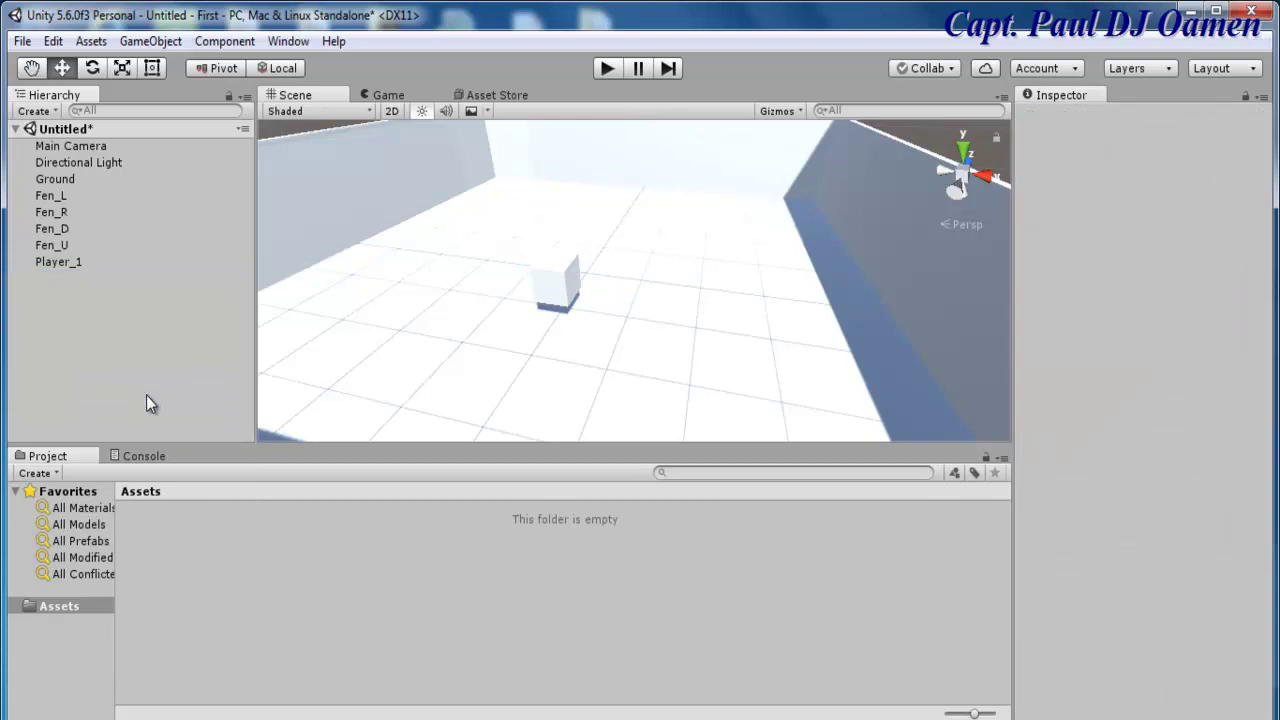
- Duplicate Player_1 four times and space the copies in a row along positive X from about 7.9 to 29.2
click(550, 284)
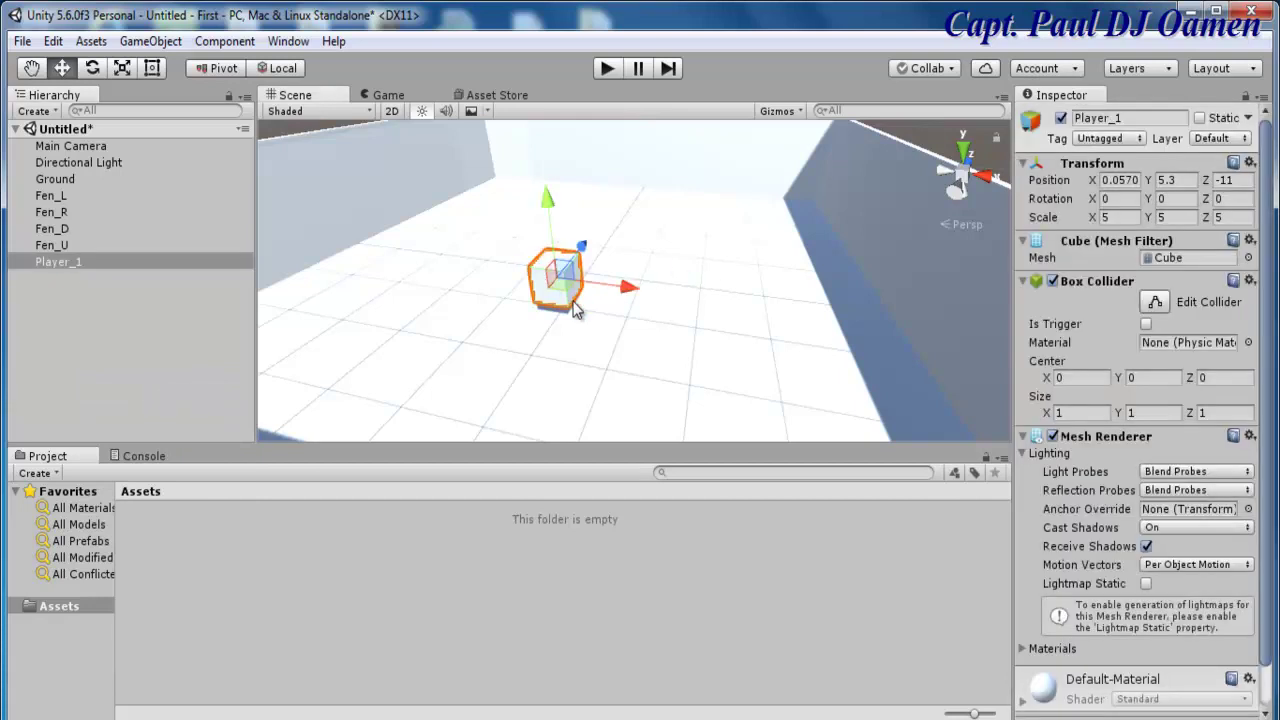
key(ctrl+d)
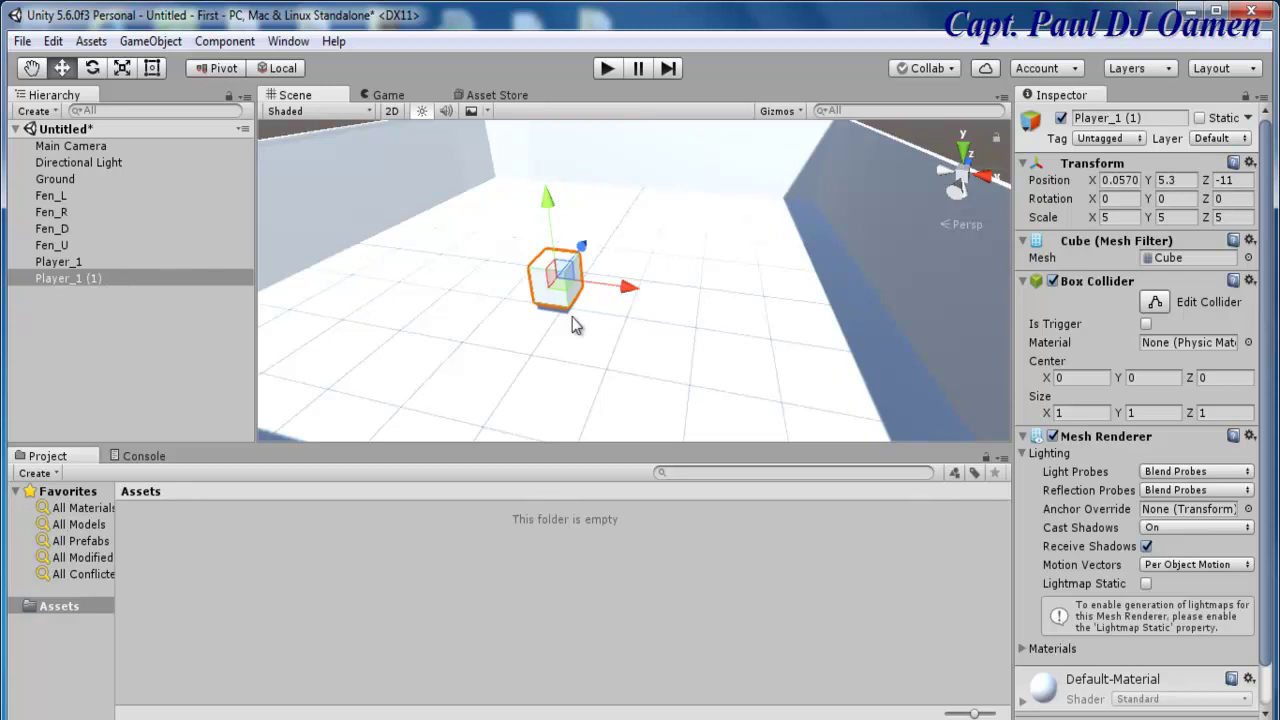
drag(626, 292, 680, 295)
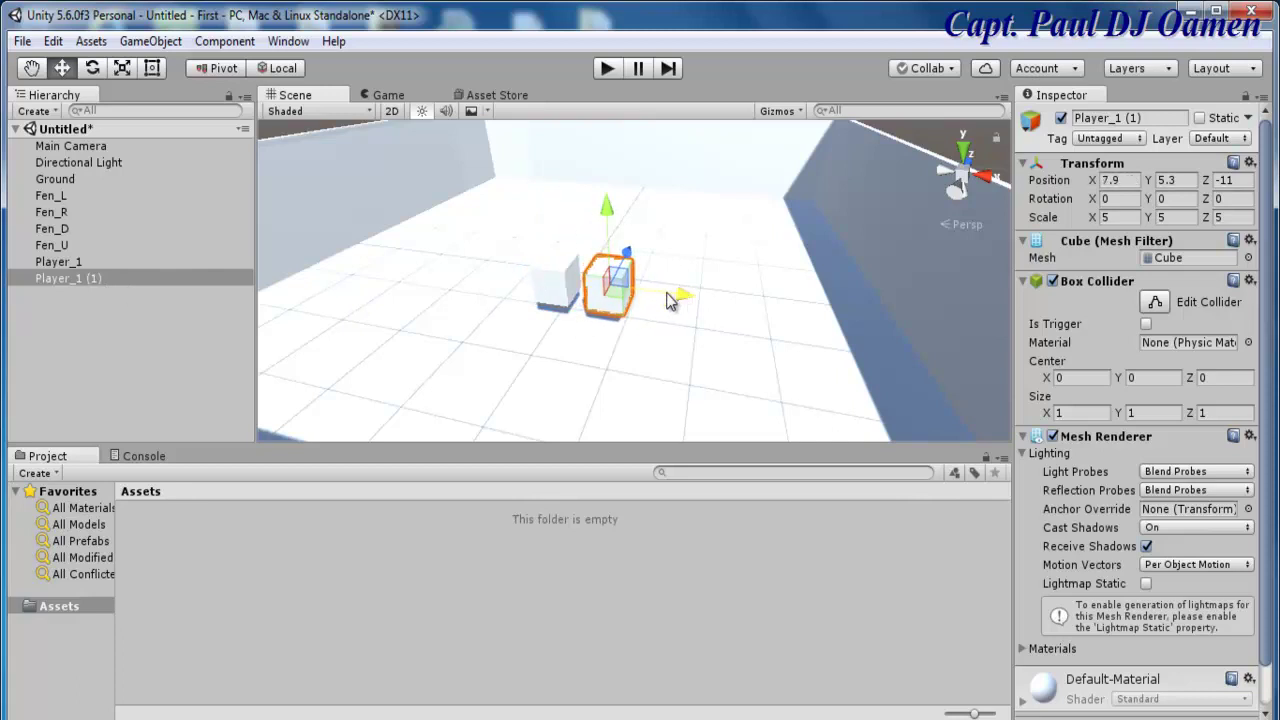
key(ctrl+d)
drag(678, 294, 854, 330)
key(ctrl+d)
key(ctrl+d)
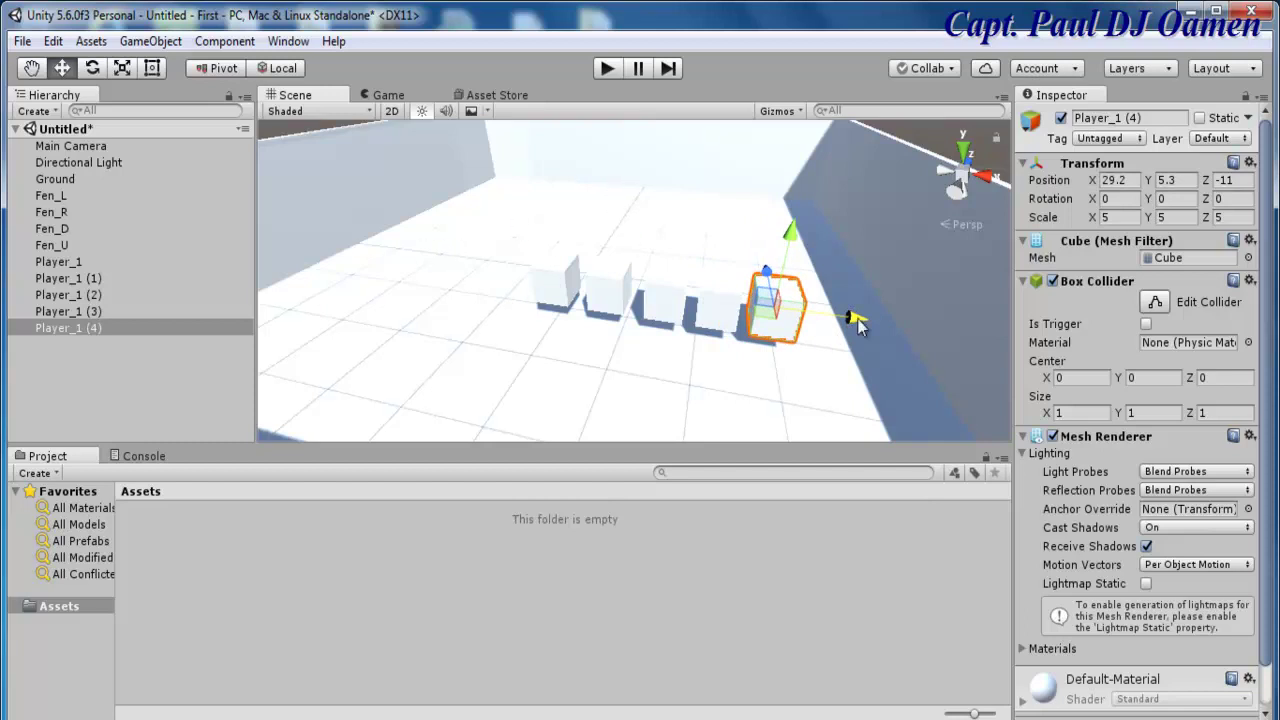
- Add three more Player_1 copies, continuing the row along negative X from about -8.3 to -27.1
key(ctrl+d)
drag(855, 322, 540, 320)
key(ctrl+d)
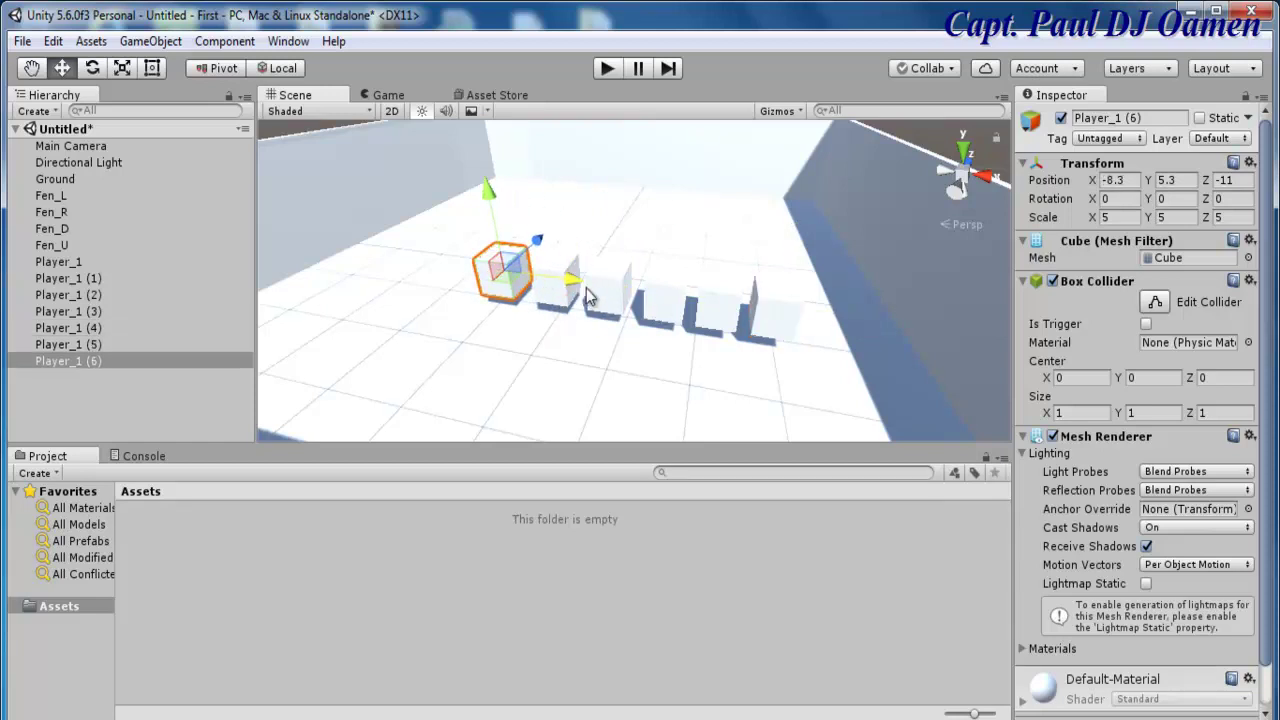
drag(580, 290, 462, 284)
key(ctrl+d)
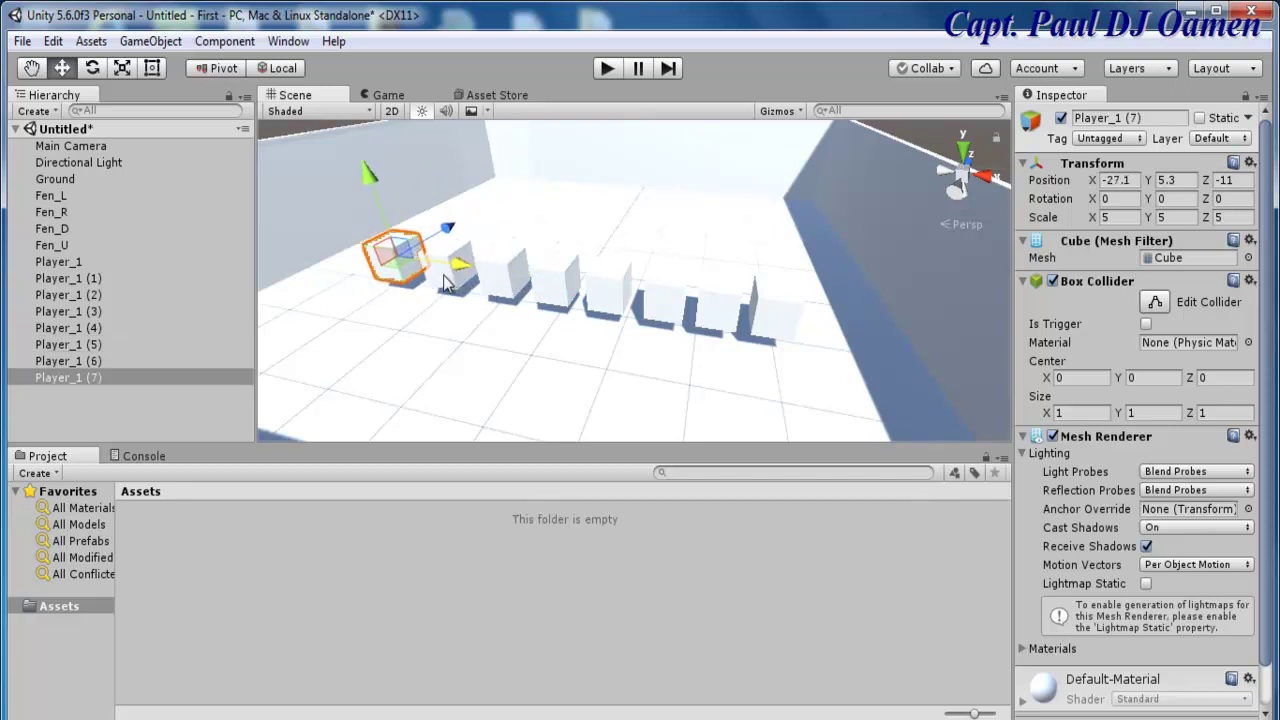
- Rotate all eight player cubes together about the Z axis by about 28.4 degrees, then deselect them
shift+click(445, 283)
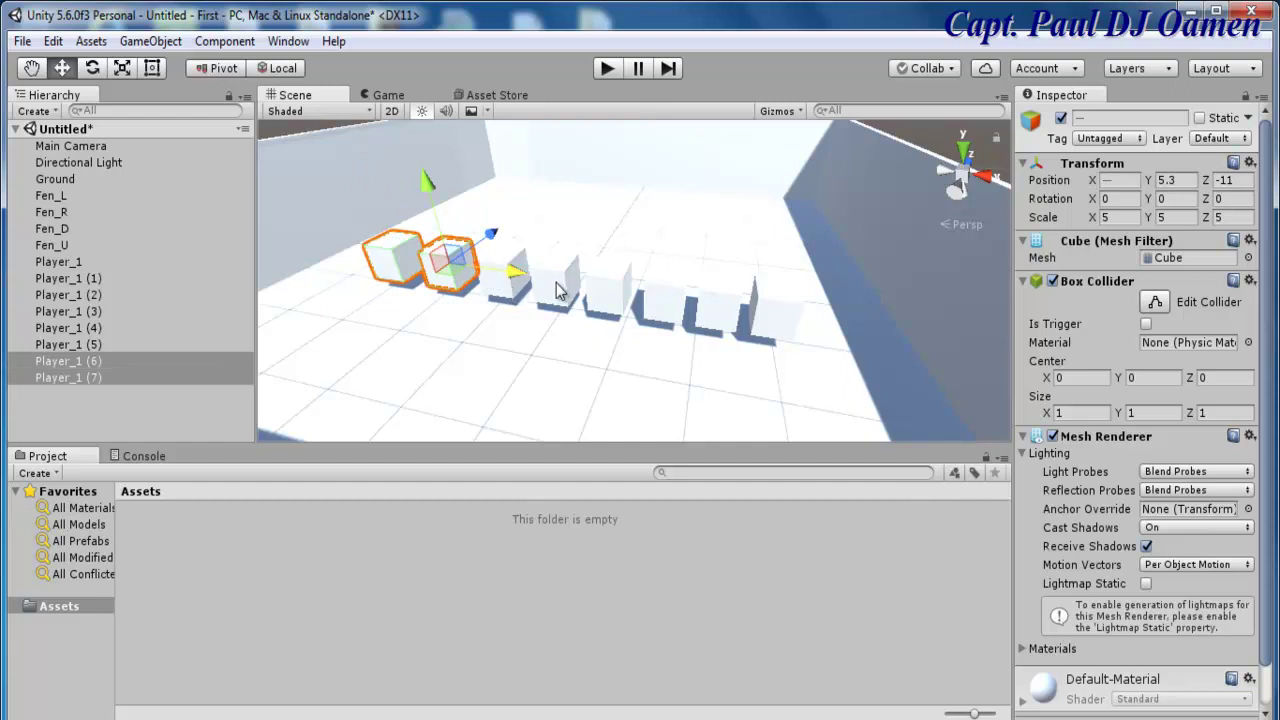
shift+click(557, 290)
shift+click(515, 288)
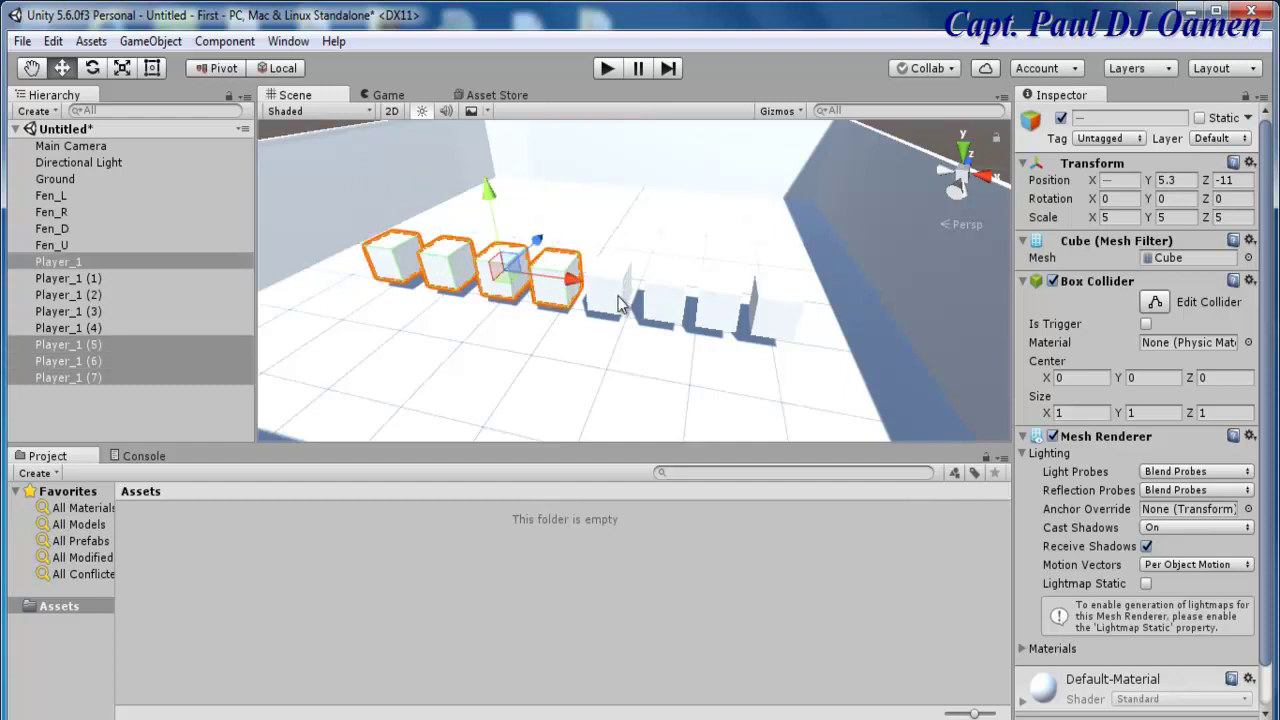
shift+click(618, 303)
shift+click(716, 310)
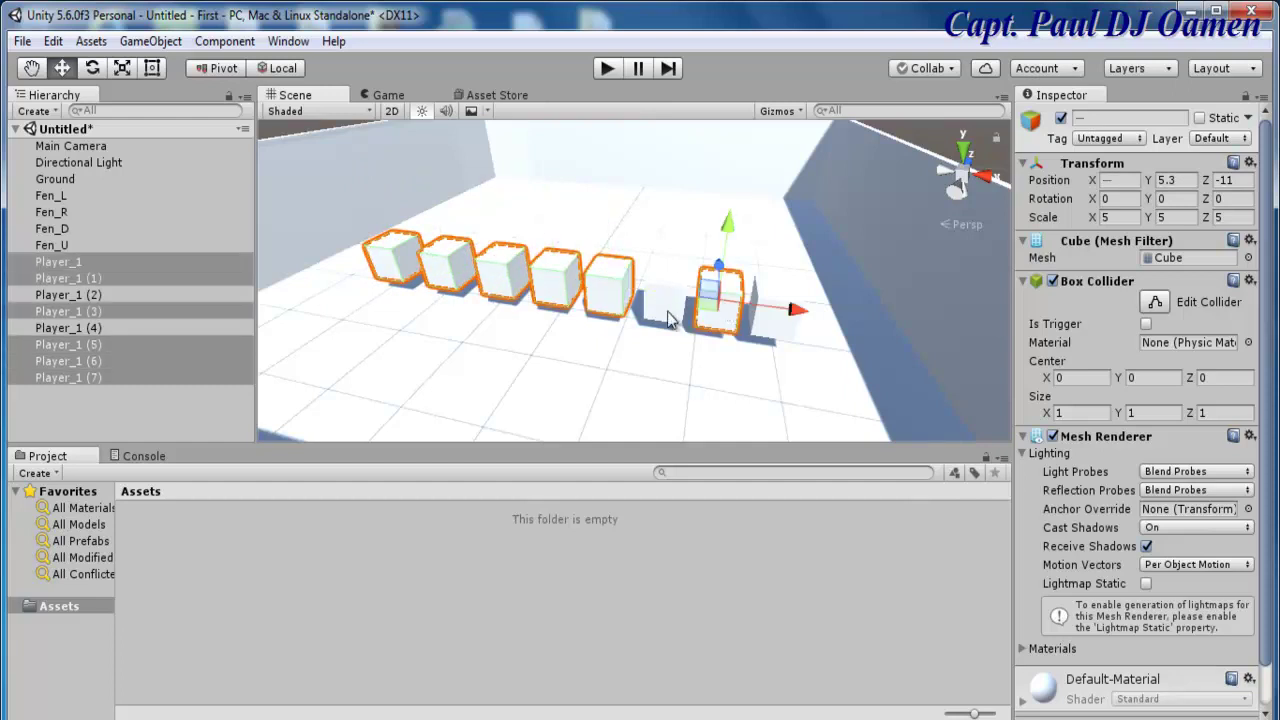
shift+click(668, 316)
shift+click(777, 326)
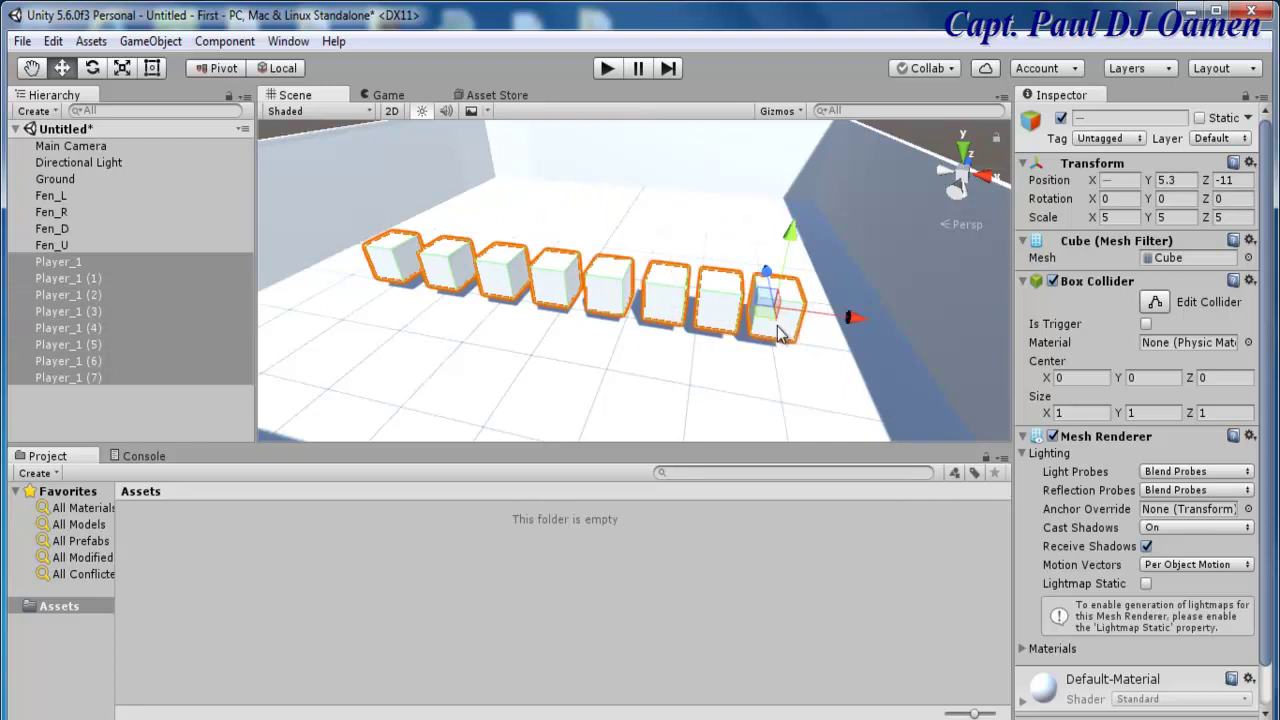
key(e)
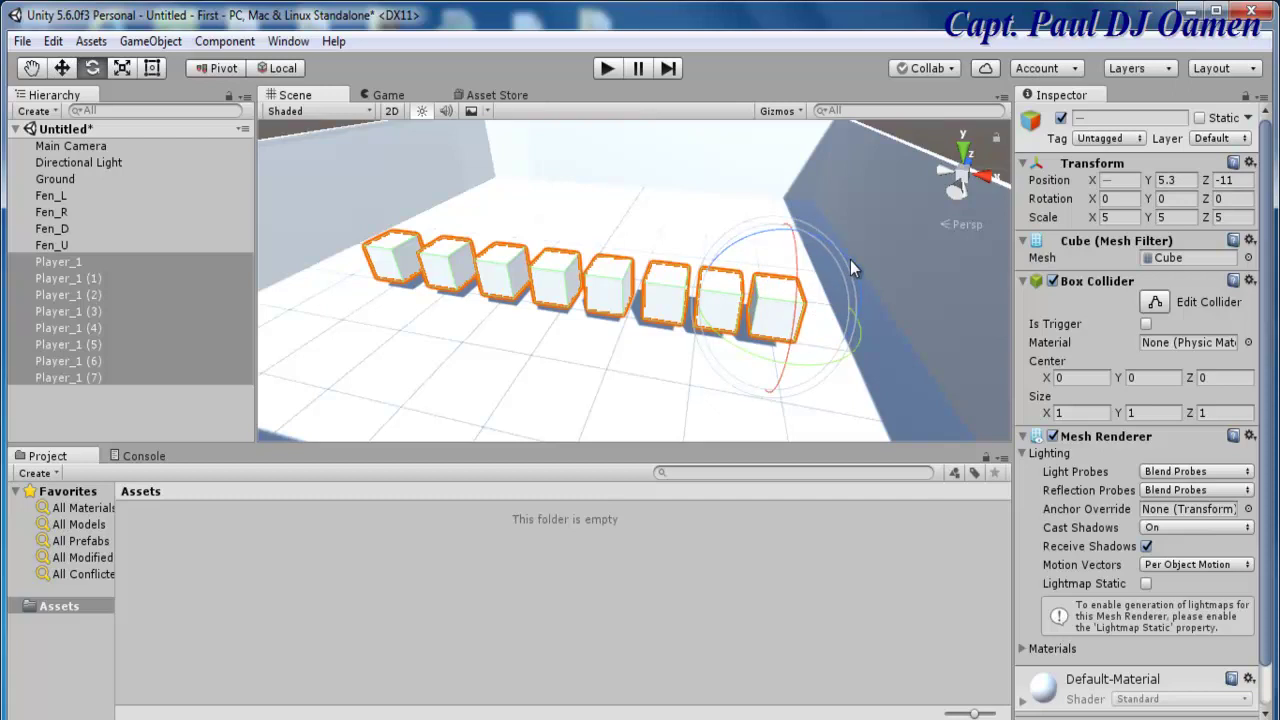
drag(851, 260, 786, 216)
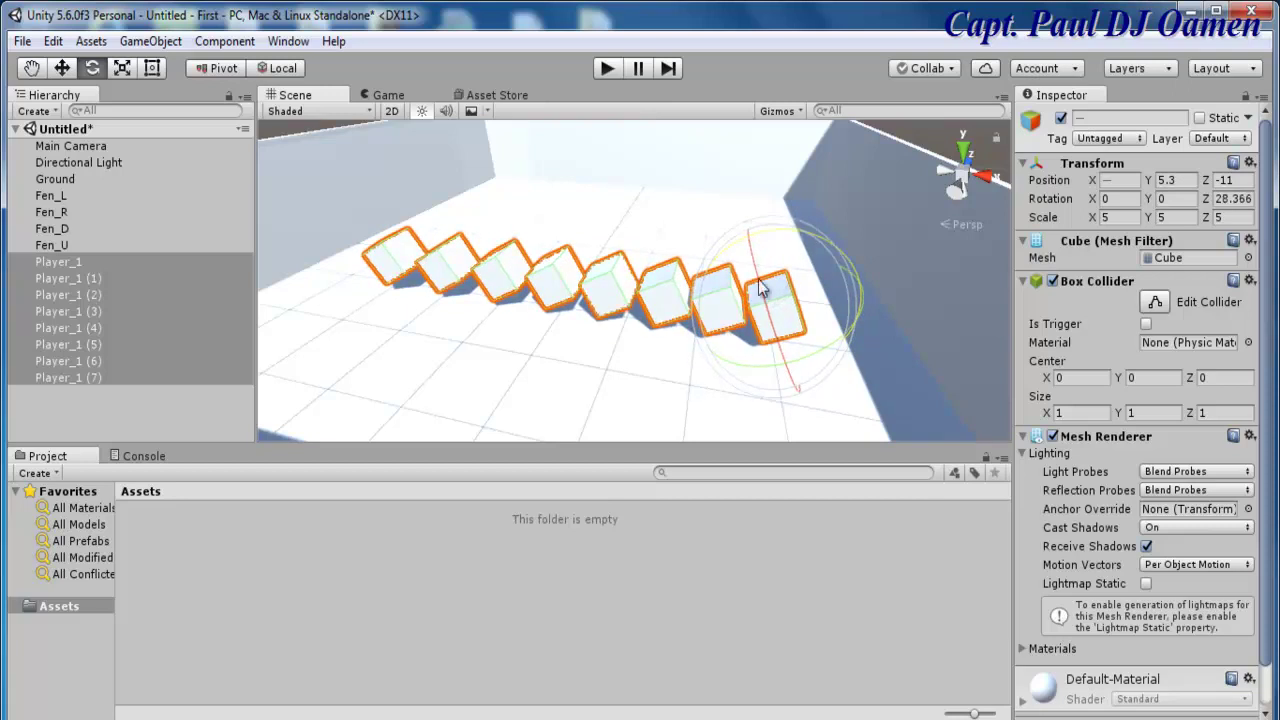
click(602, 366)
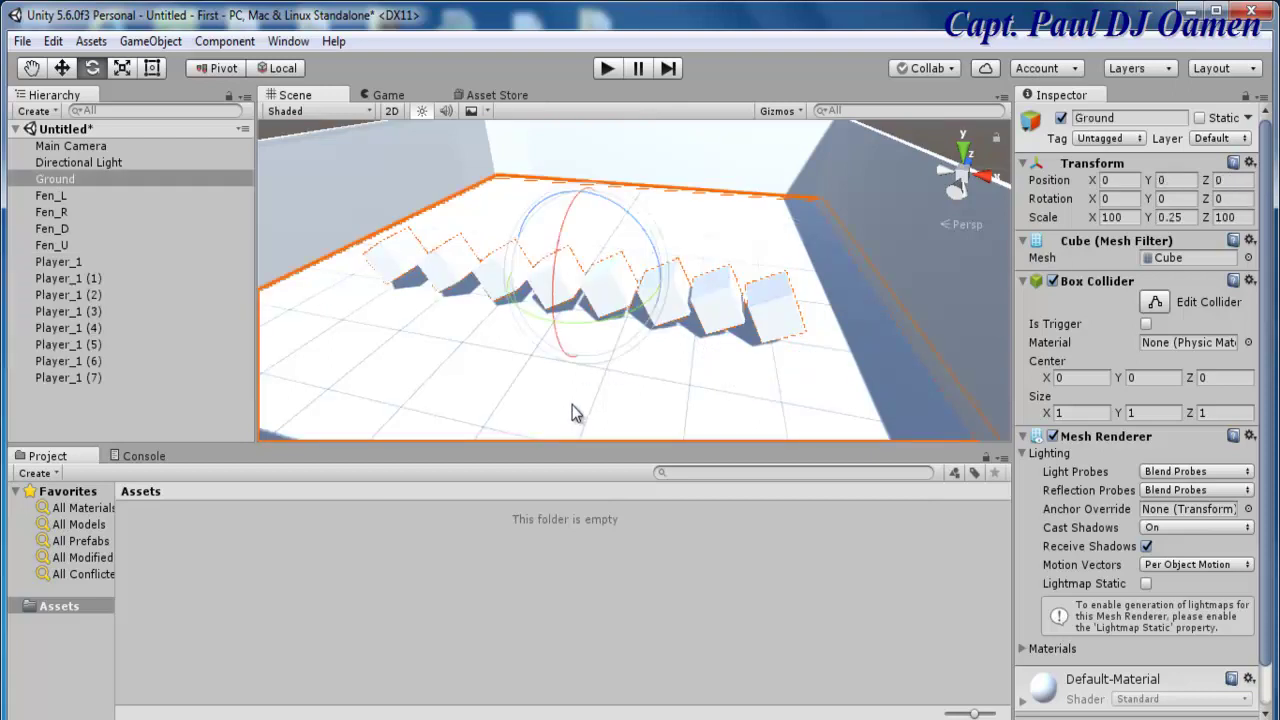
- Create a 3D sphere and set its scale to 5 on X, Y and Z
click(62, 67)
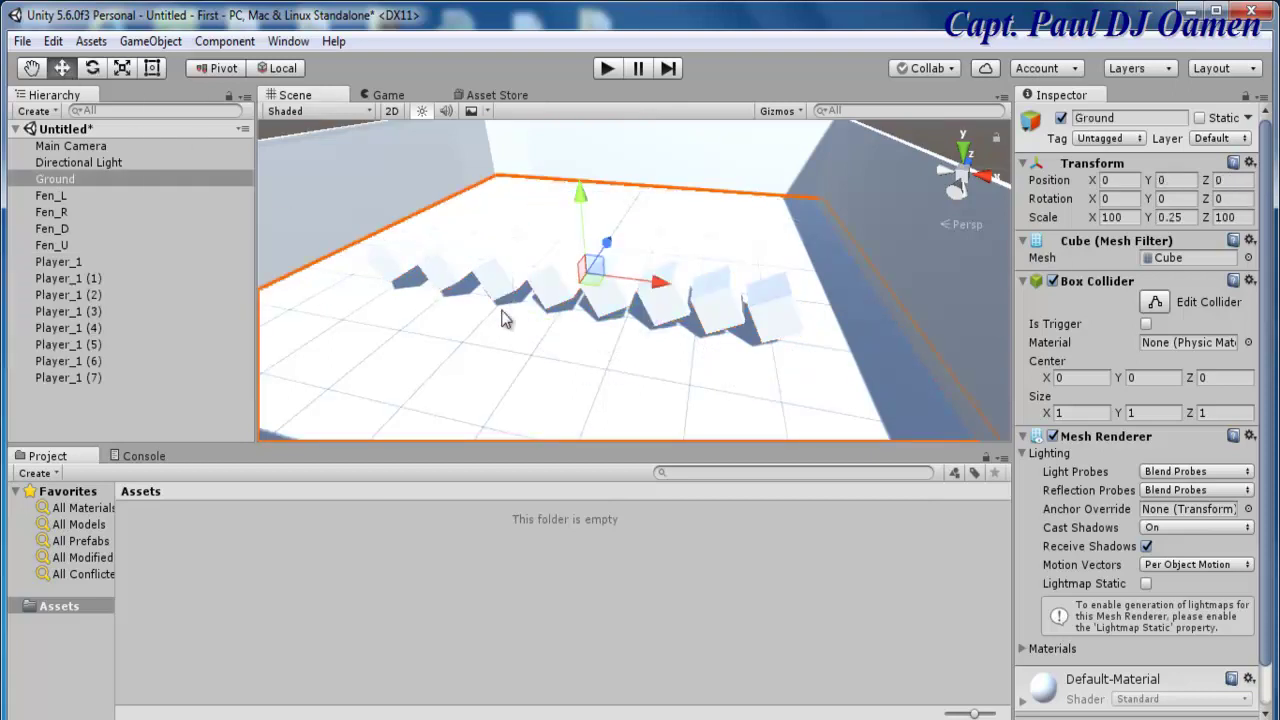
click(57, 114)
mouse_move(72, 188)
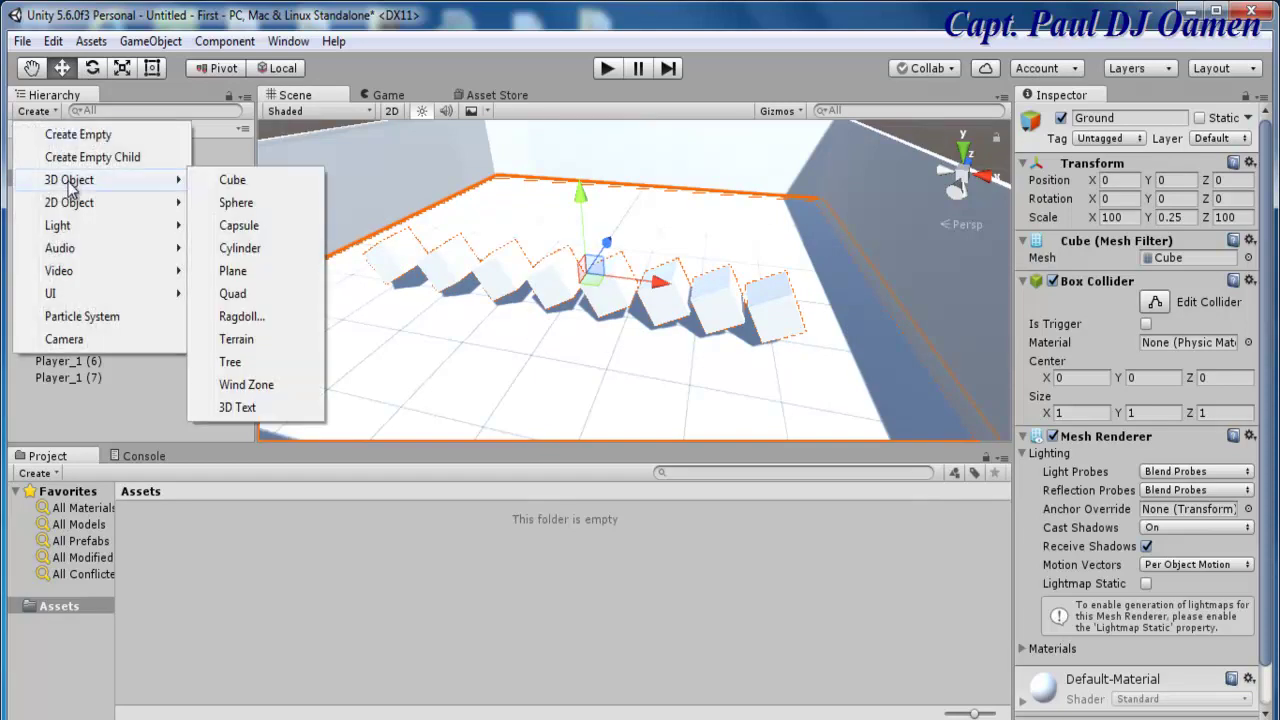
click(237, 203)
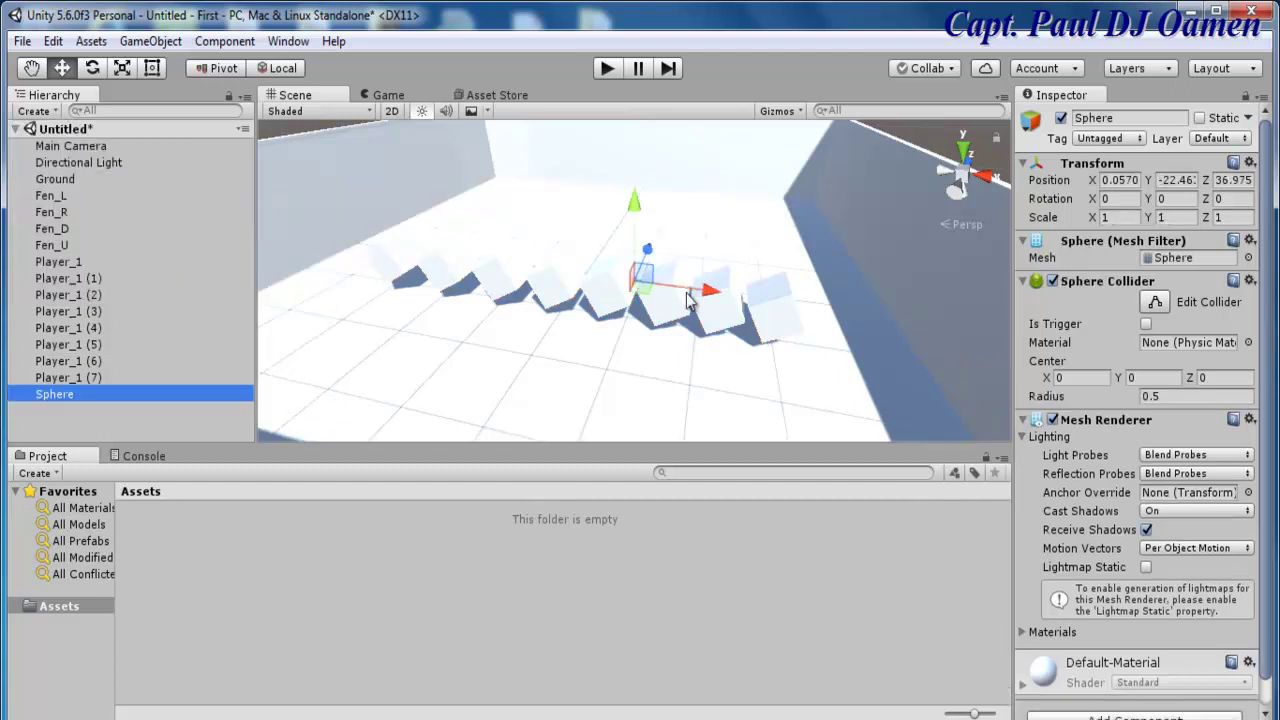
click(1123, 218)
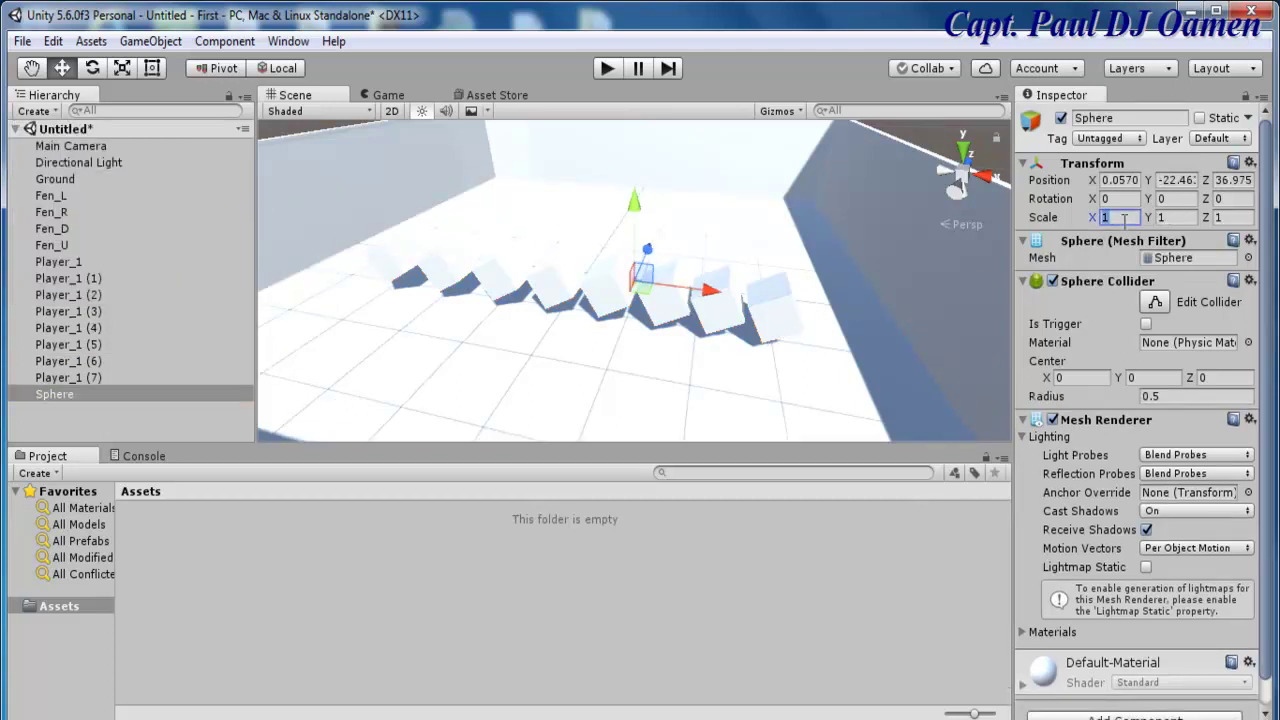
key(Tab)
text(5)
key(Tab)
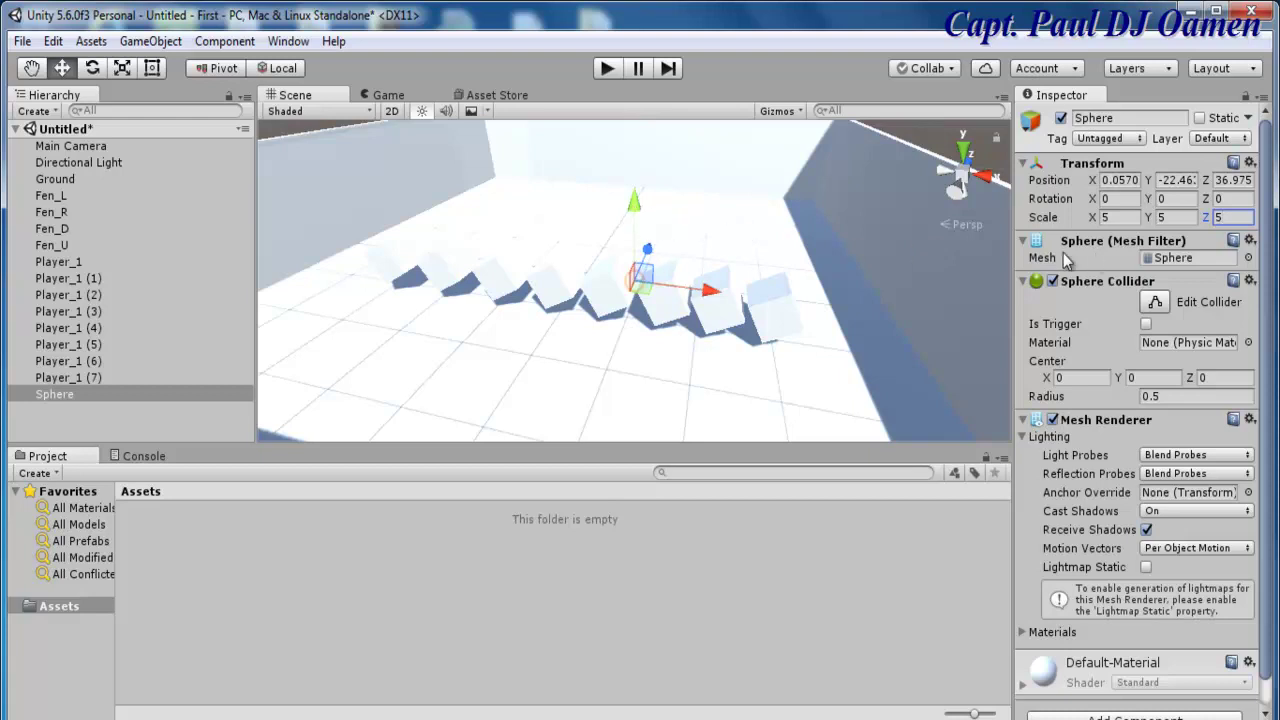
- Raise the sphere high above the enclosed ground to about Y 27.1
drag(634, 203, 627, 130)
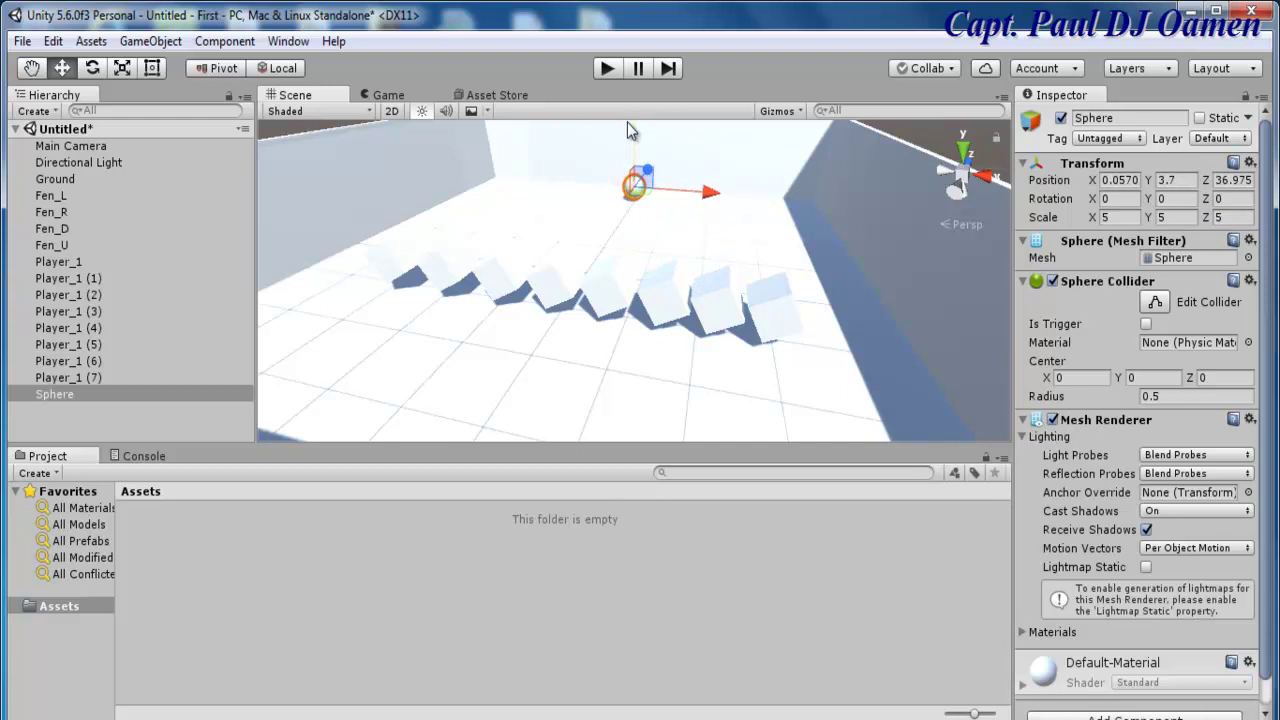
click(655, 205)
click(634, 193)
scroll(715, 365, up, 5)
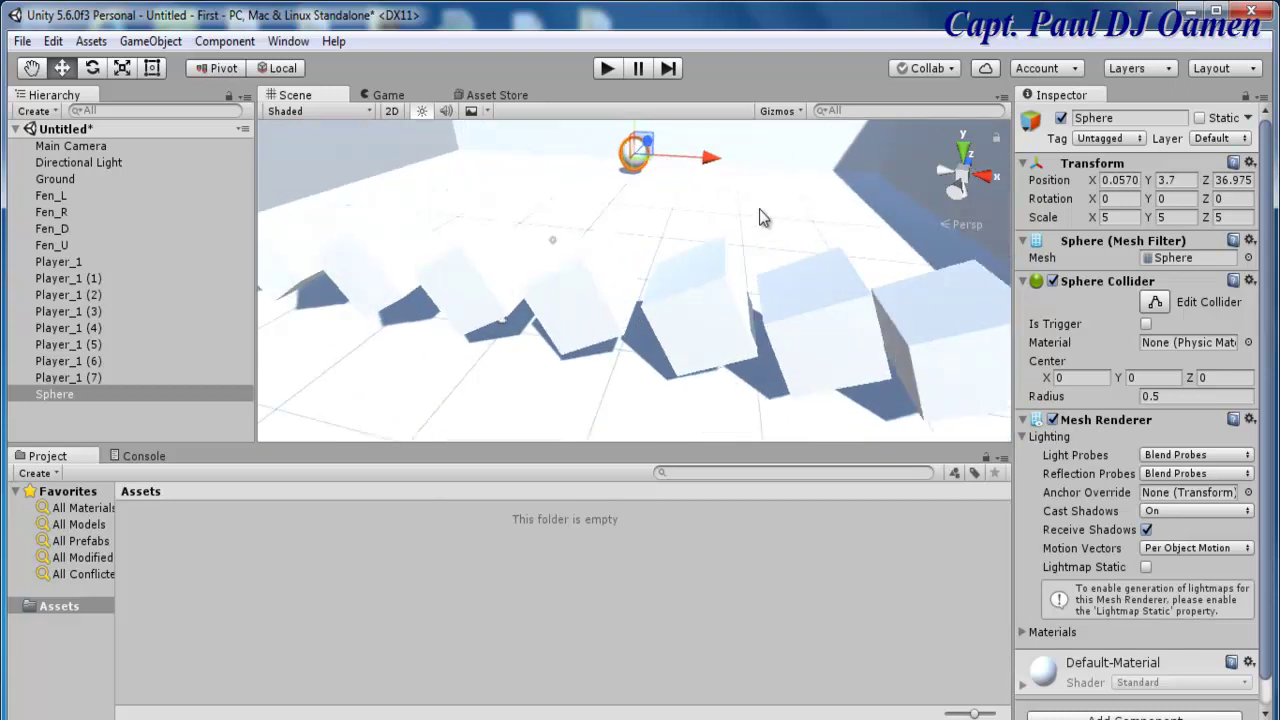
click(759, 209)
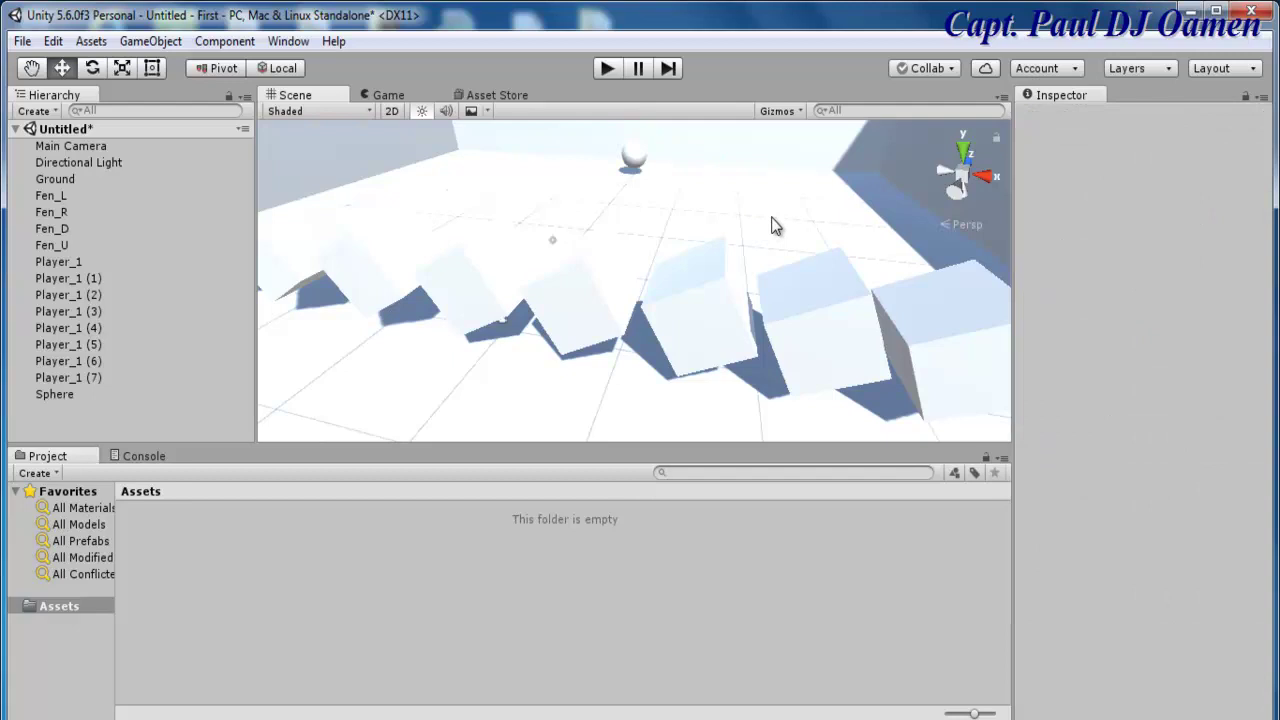
click(631, 158)
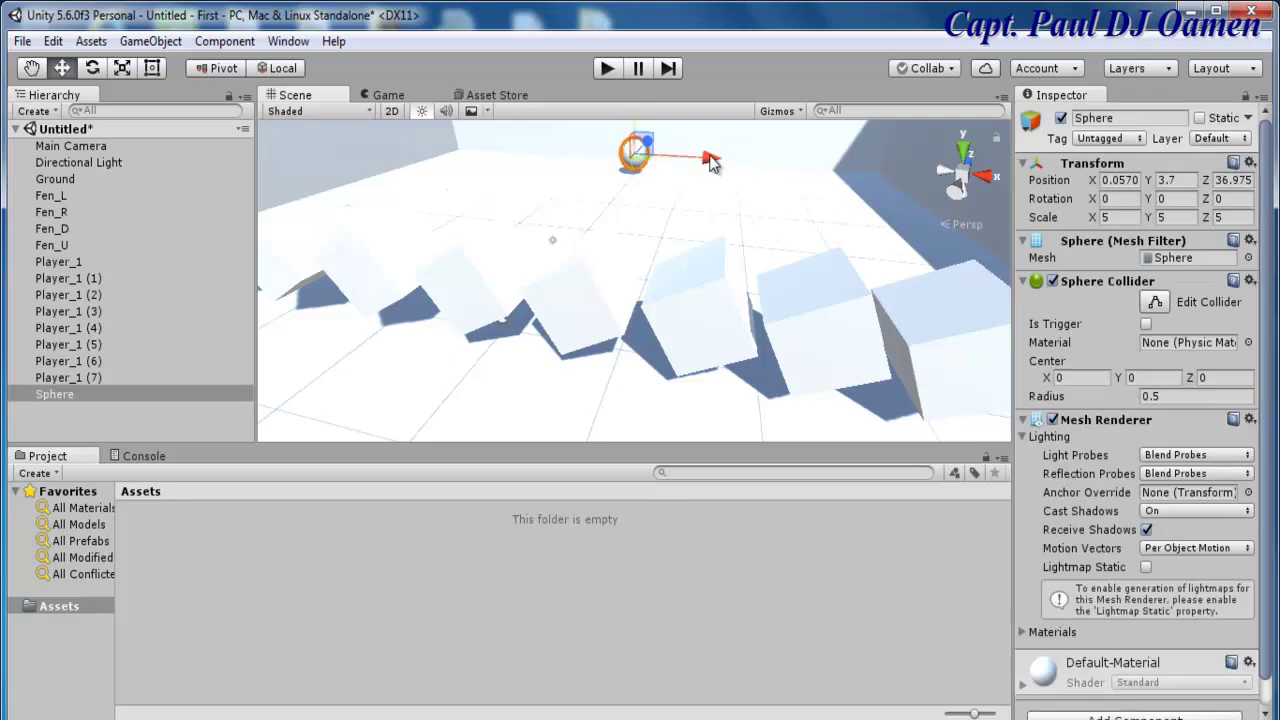
click(652, 187)
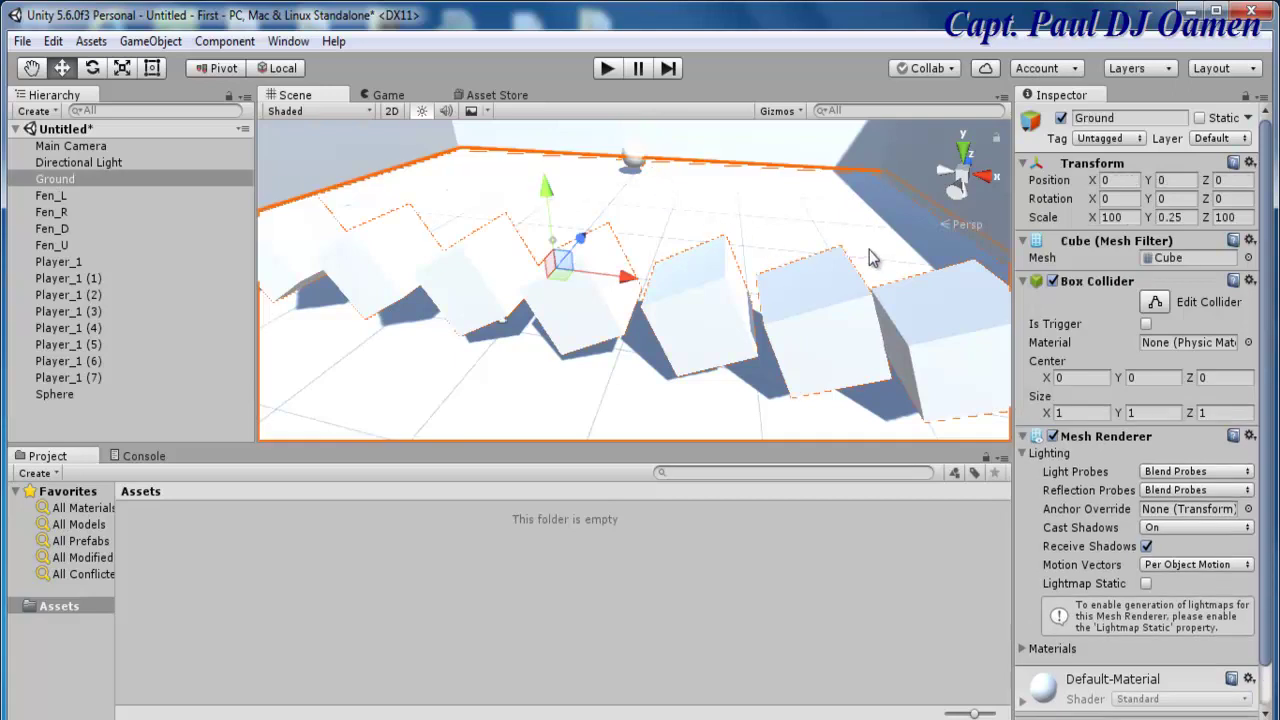
click(634, 160)
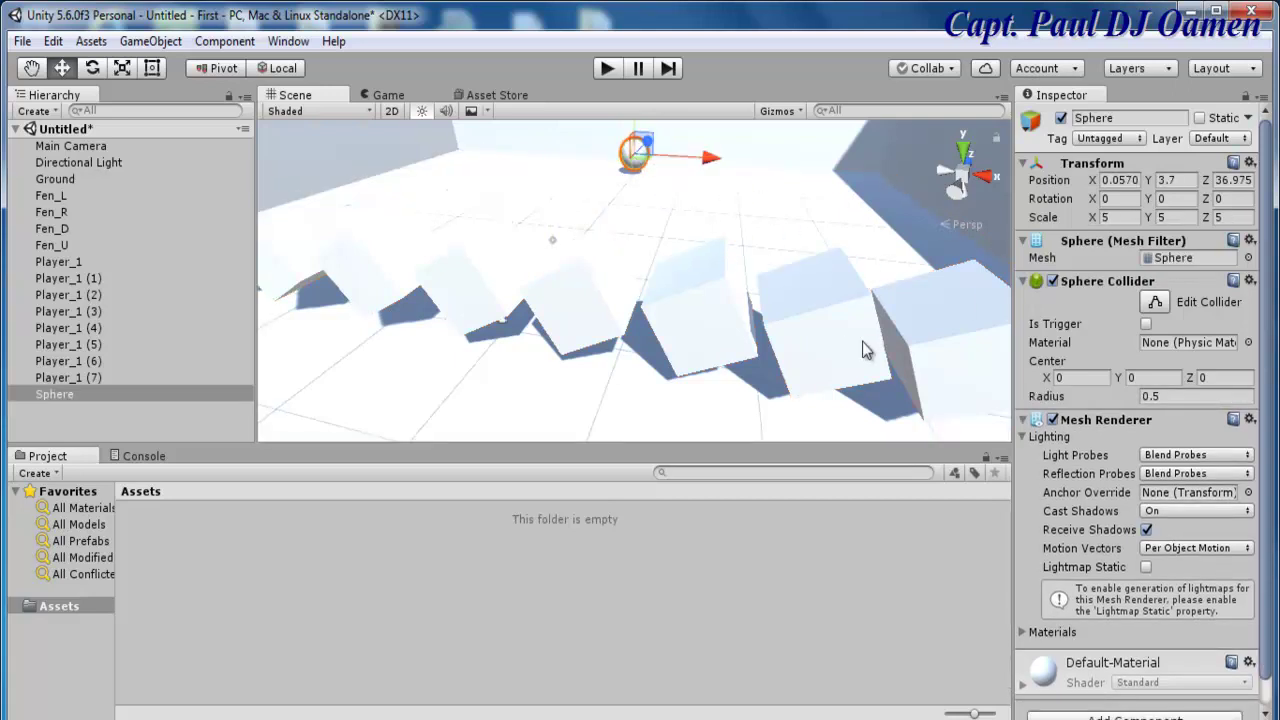
scroll(643, 279, up, 4)
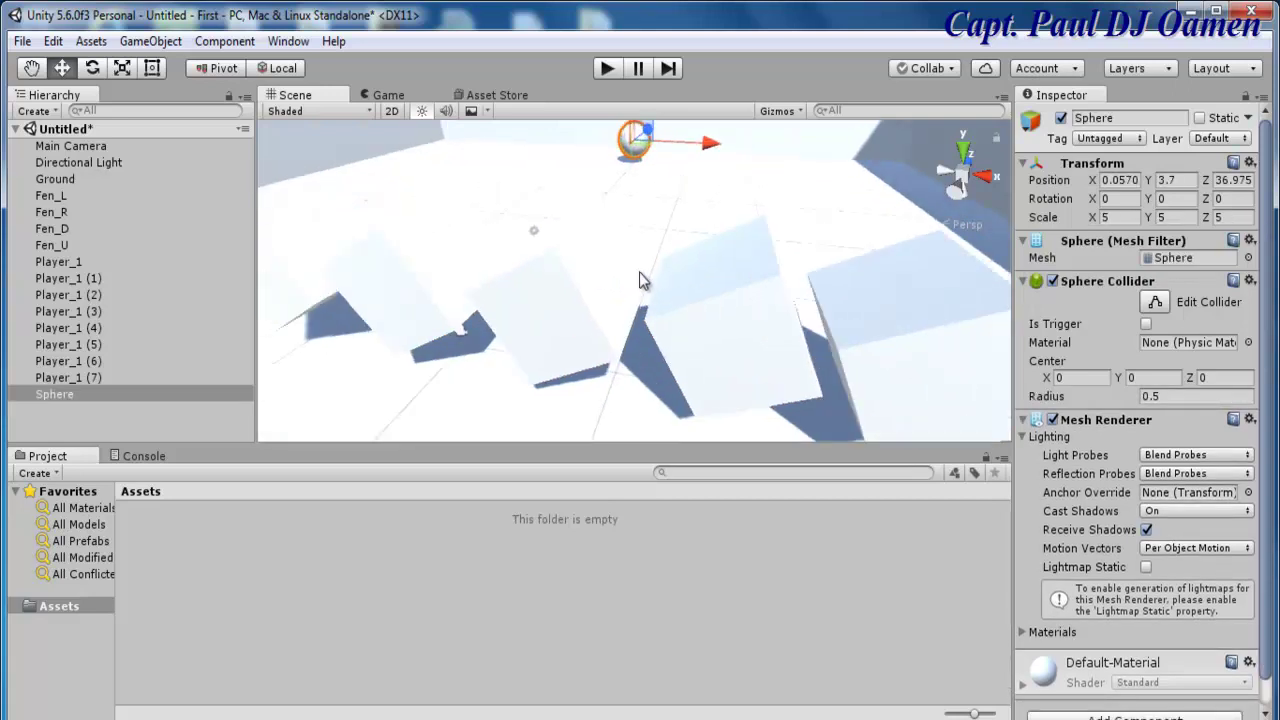
scroll(643, 278, down, 10)
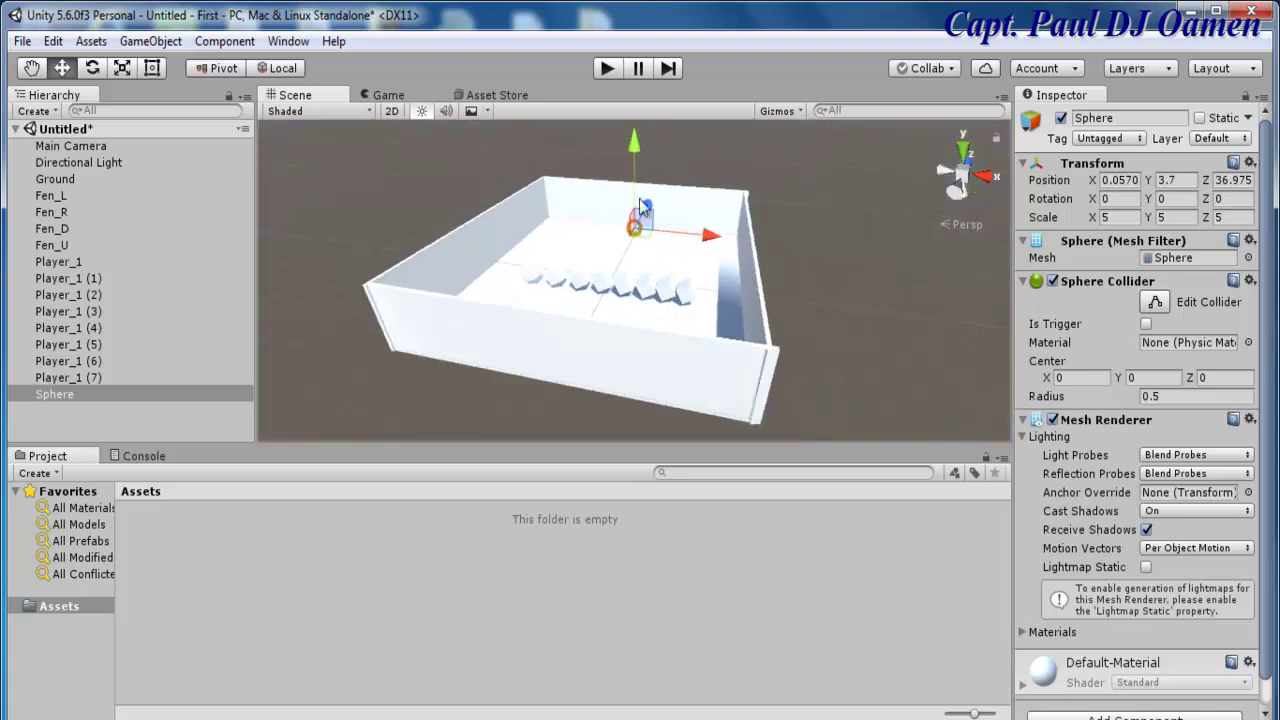
drag(639, 160, 633, 100)
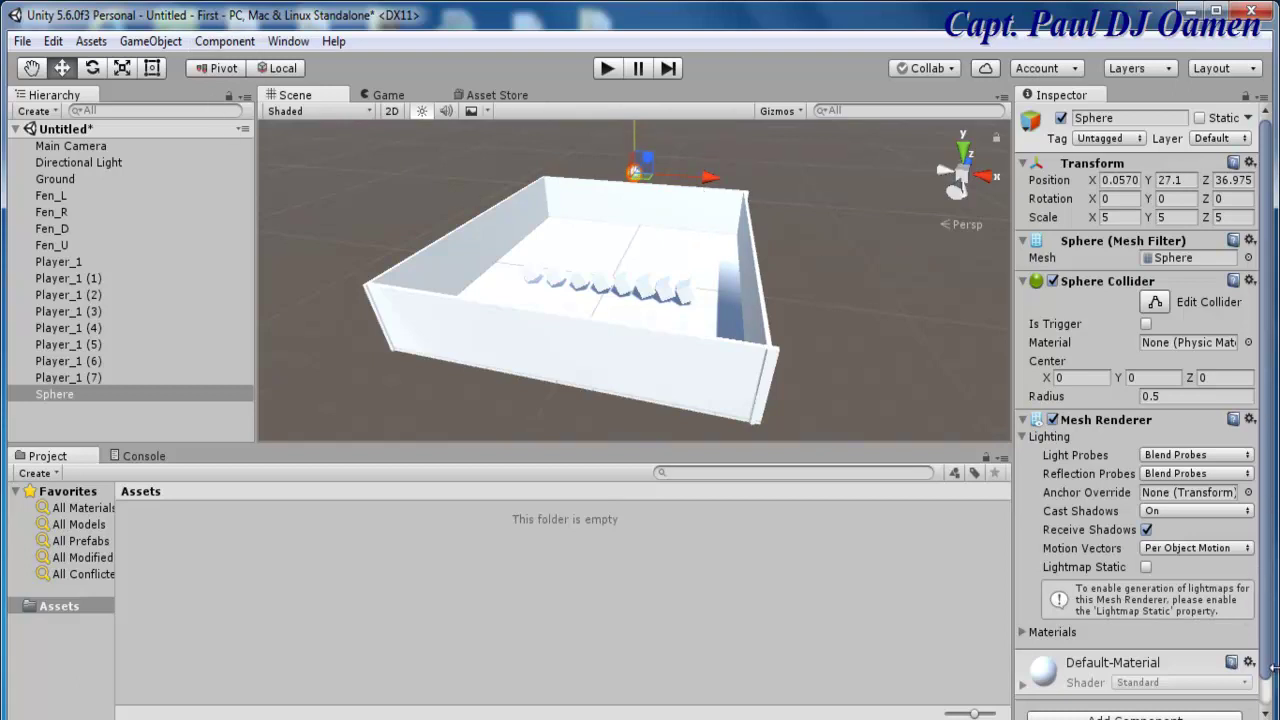
scroll(1268, 628, down, 1)
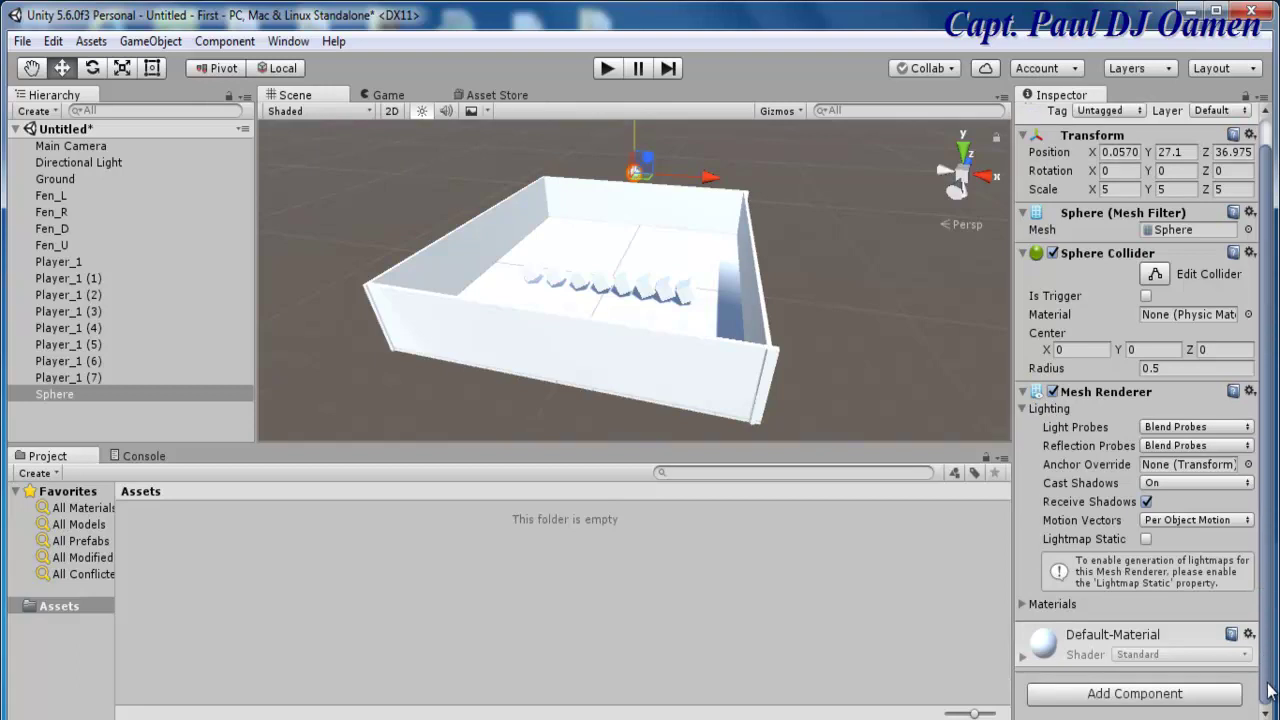
click(1163, 696)
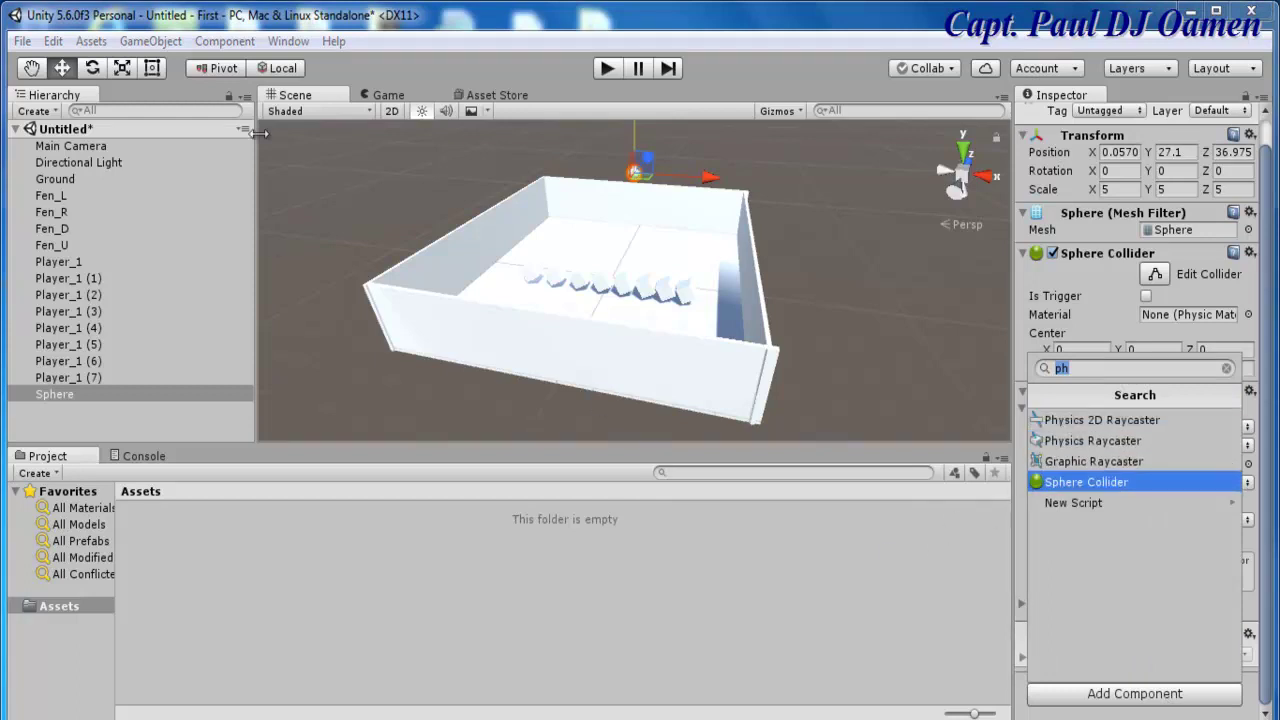
click(240, 45)
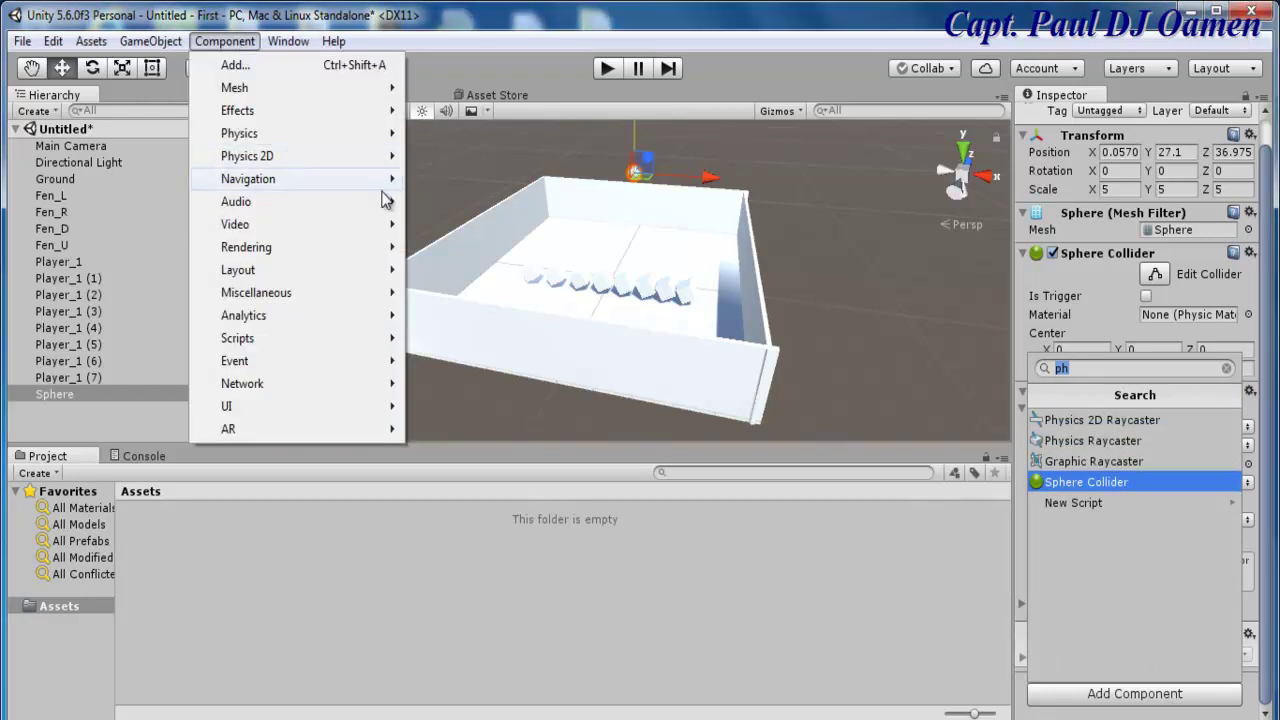
click(906, 602)
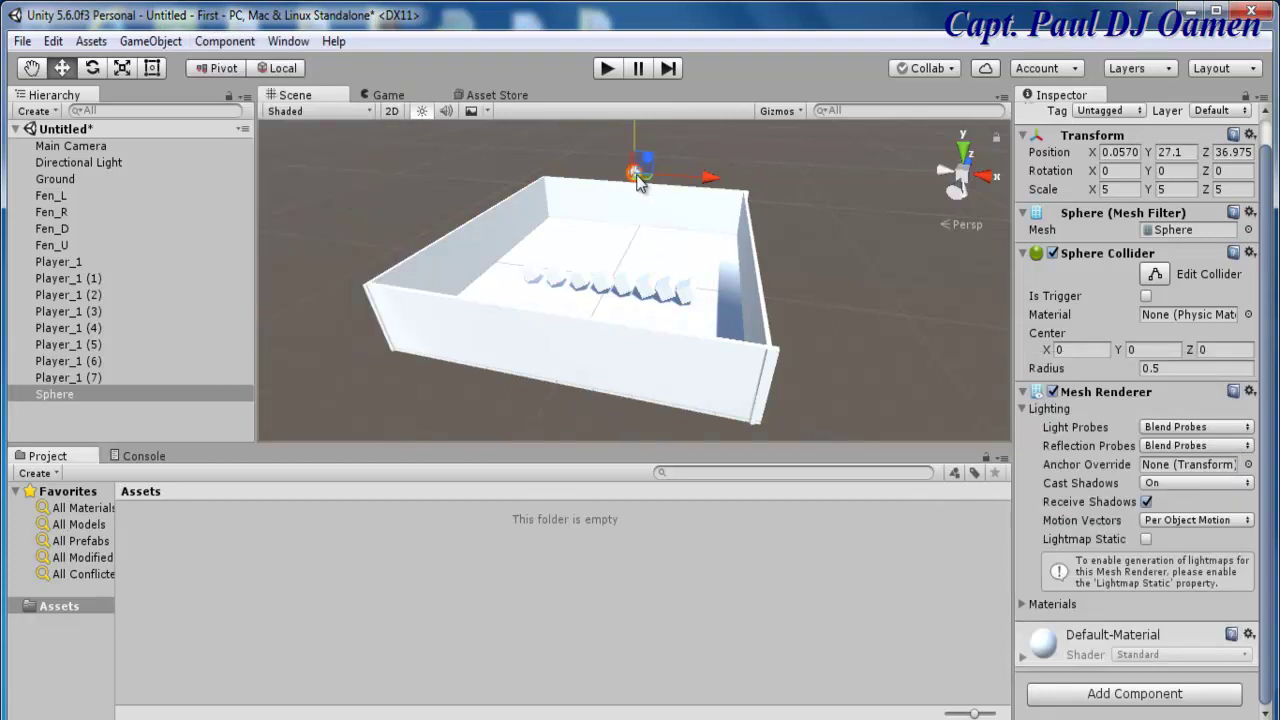
- Add a Rigidbody physics component to the sphere, then deselect it
click(213, 46)
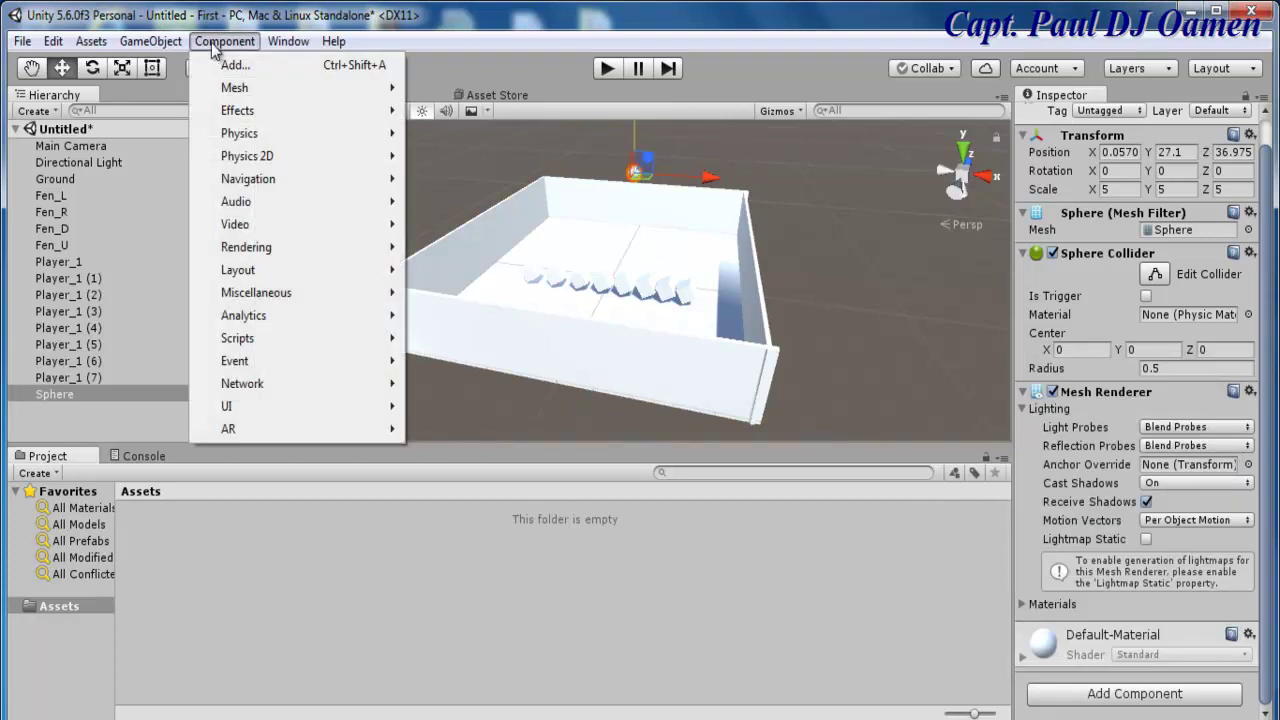
mouse_move(242, 136)
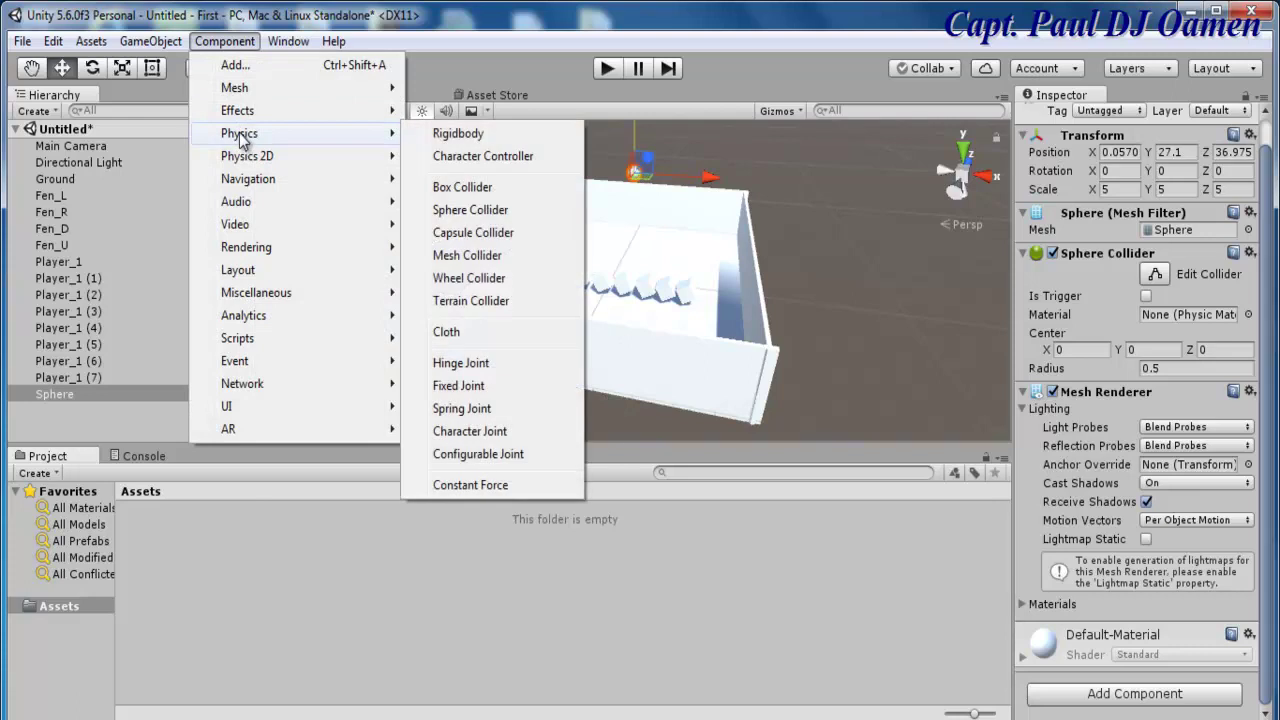
click(446, 134)
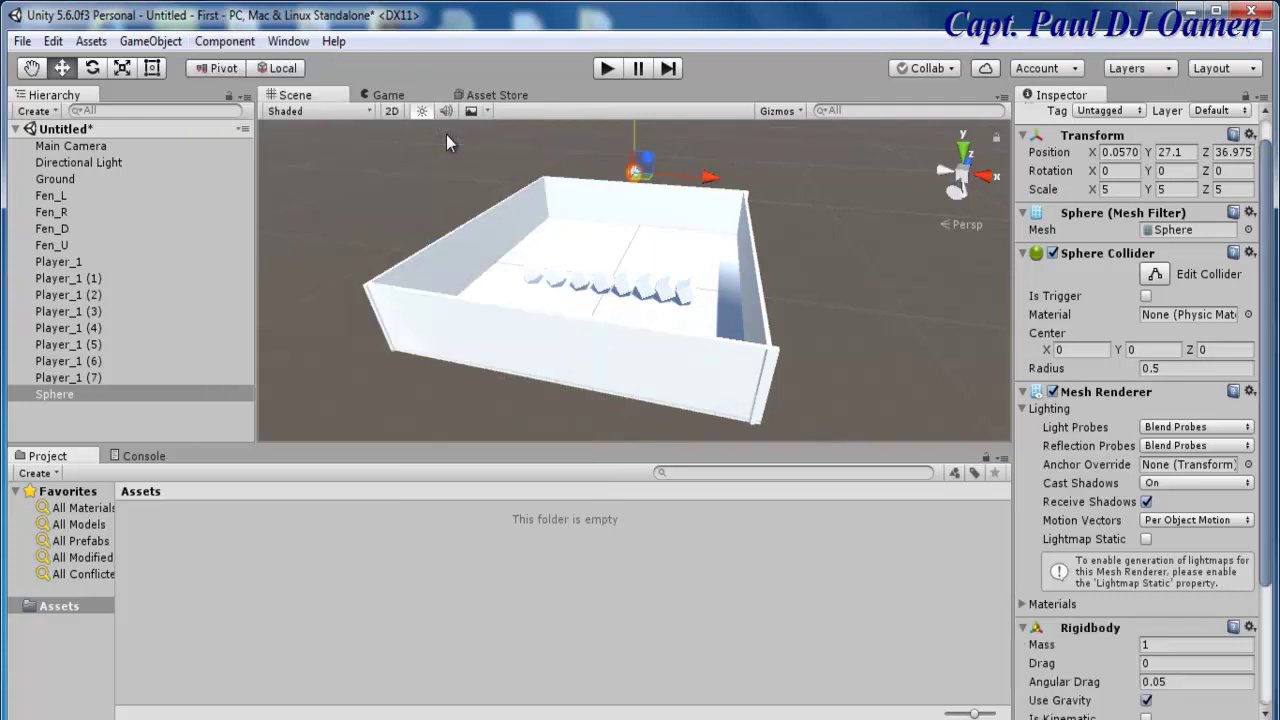
click(820, 240)
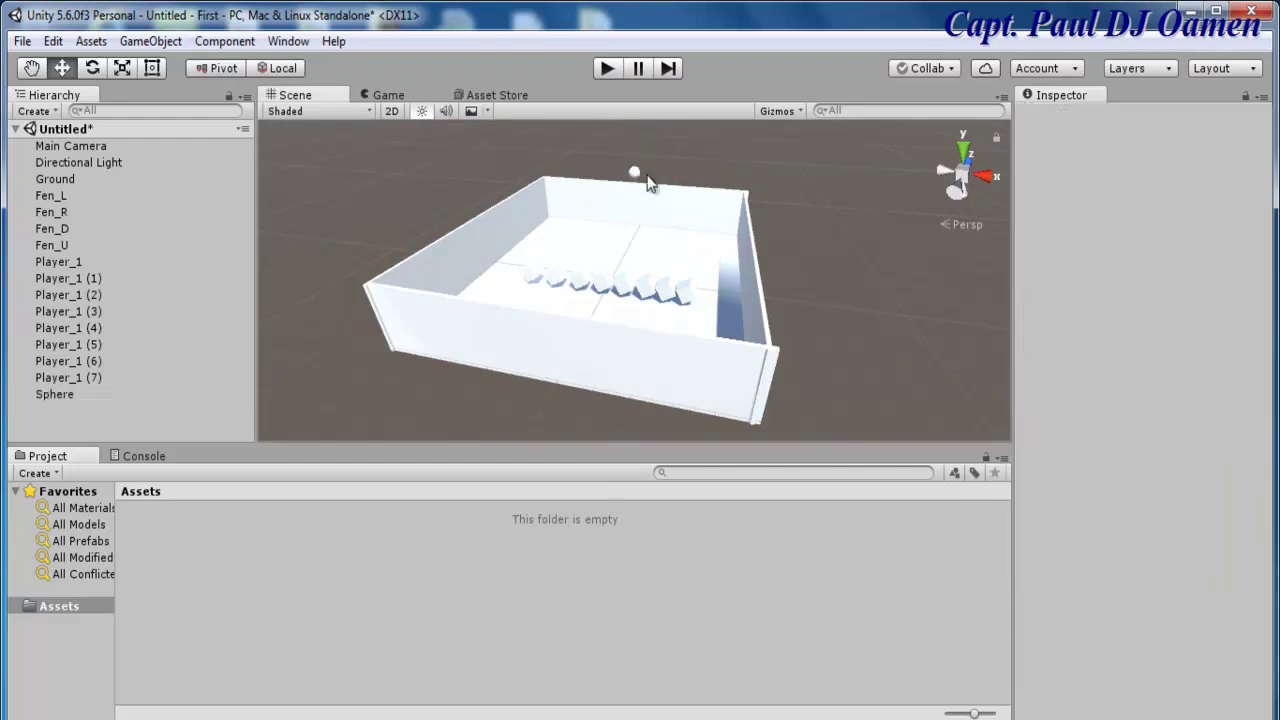
- Run the scene in play mode to watch the sphere fall, then stop it
click(635, 174)
click(843, 231)
click(607, 69)
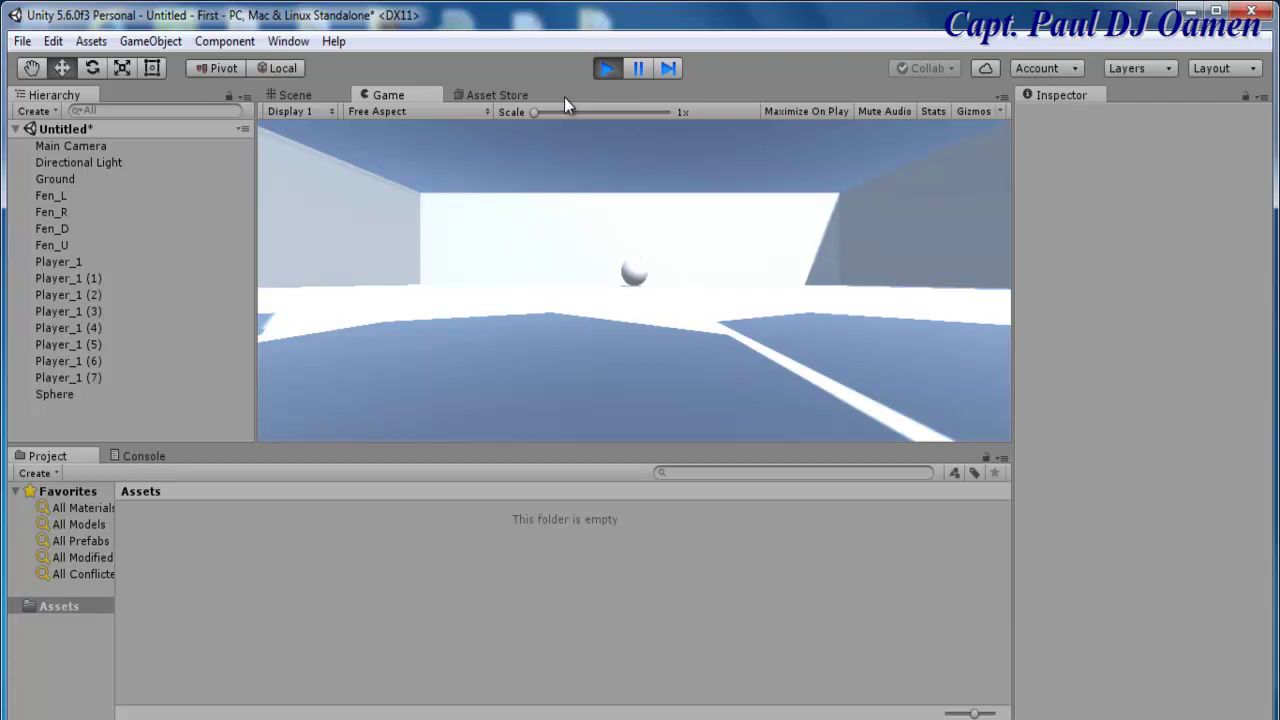
click(609, 67)
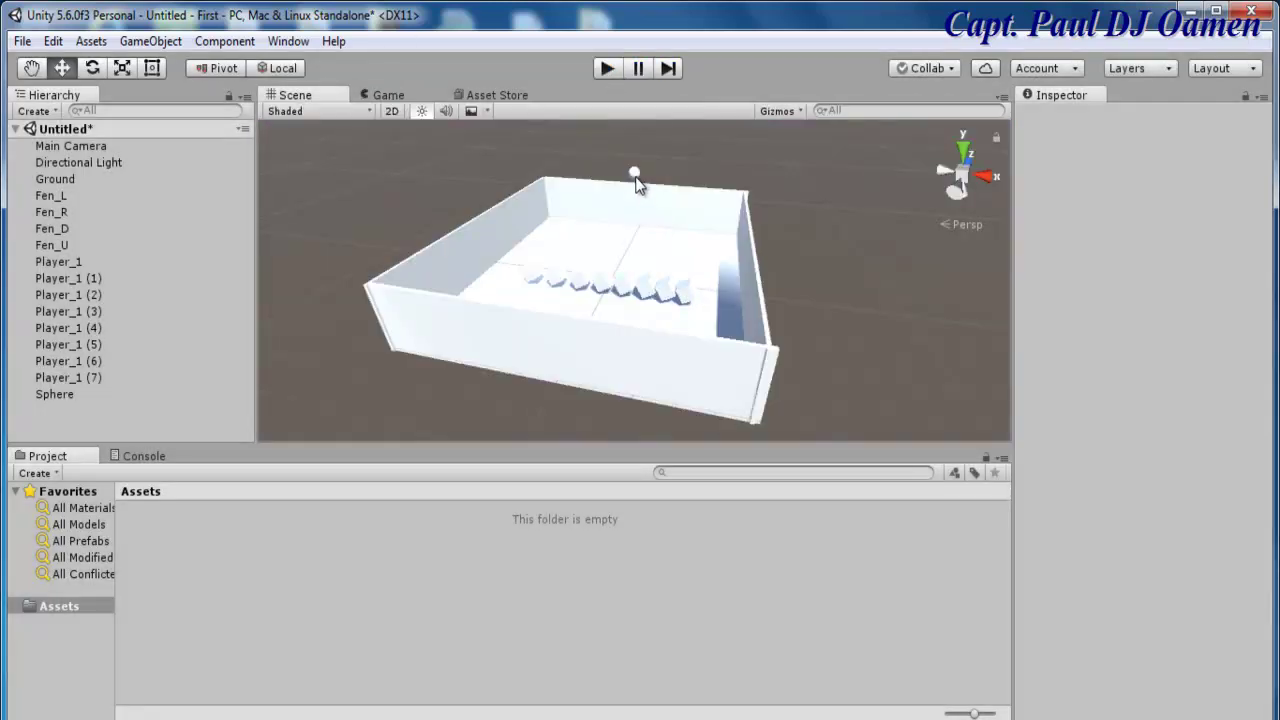
- Duplicate the sphere five times and spread the copies along X on both sides of it, with the last one at X 24.6
click(635, 174)
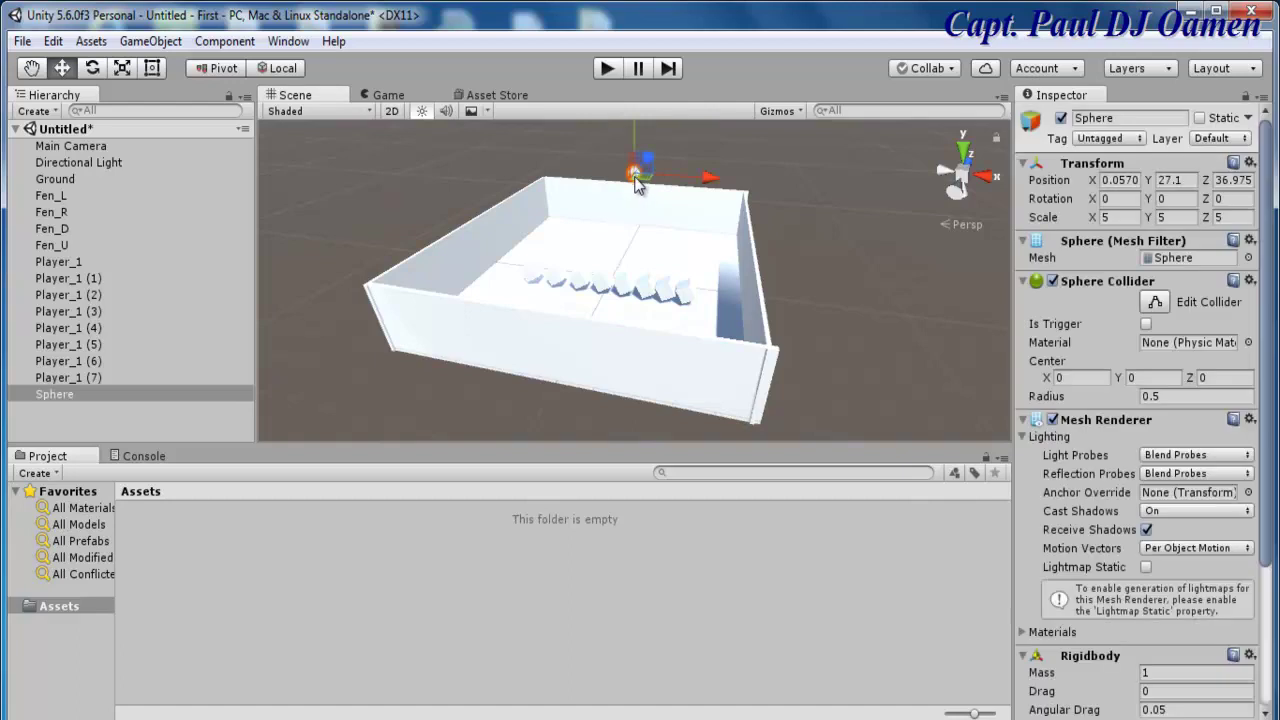
key(ctrl+d)
drag(711, 178, 741, 178)
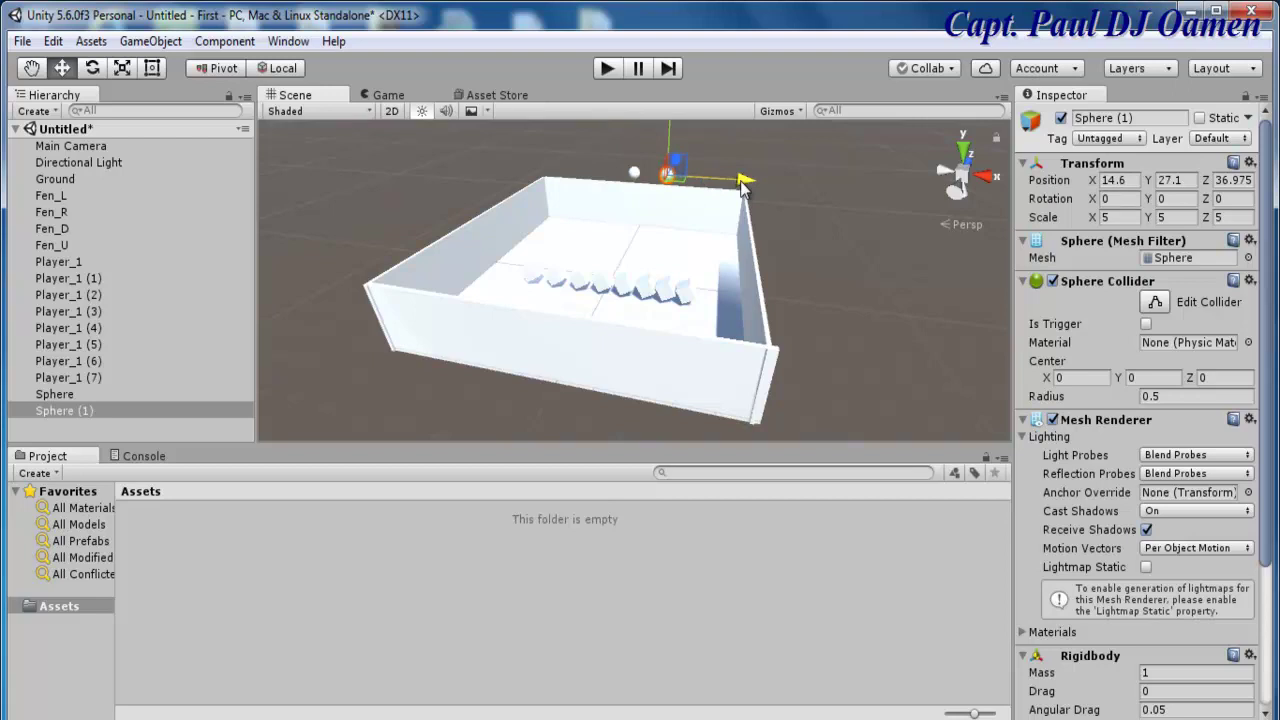
key(ctrl+d)
mouse_move(741, 180)
mouse_down()
mouse_move(667, 178)
mouse_move(765, 183)
mouse_up()
key(ctrl+d)
key(ctrl+d)
key(ctrl+d)
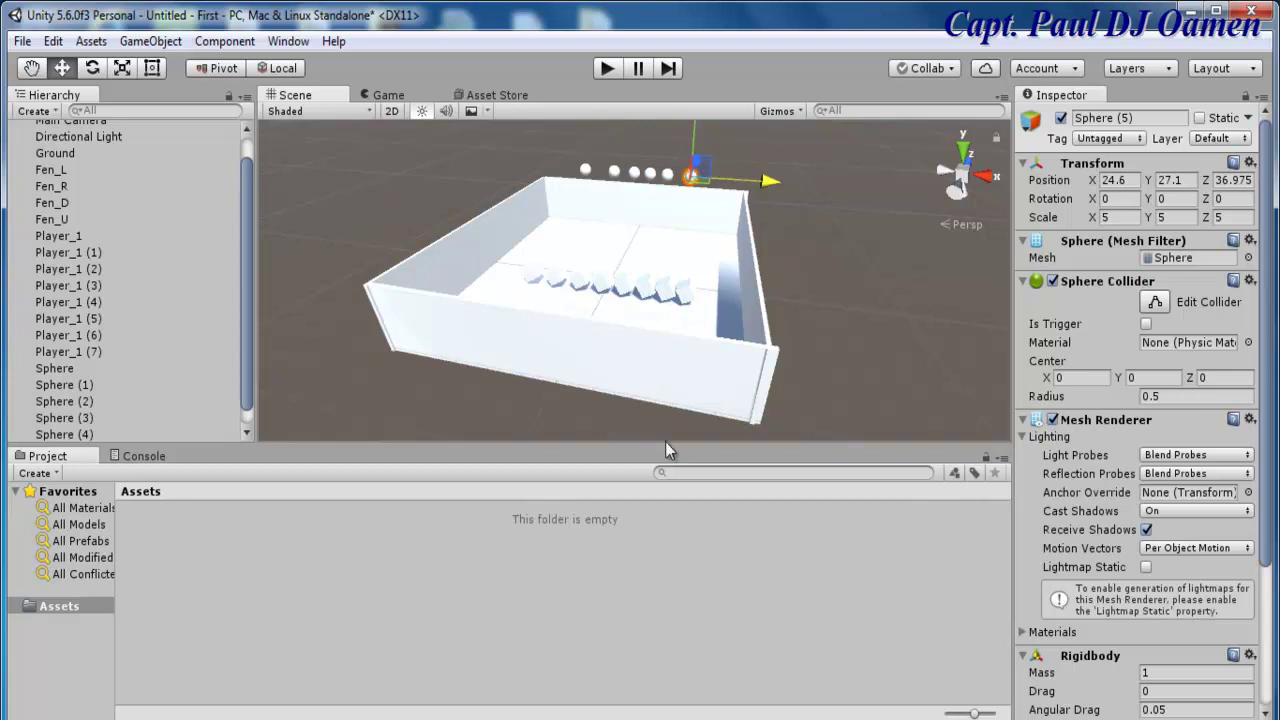
click(765, 322)
click(674, 380)
click(435, 275)
click(676, 218)
click(791, 281)
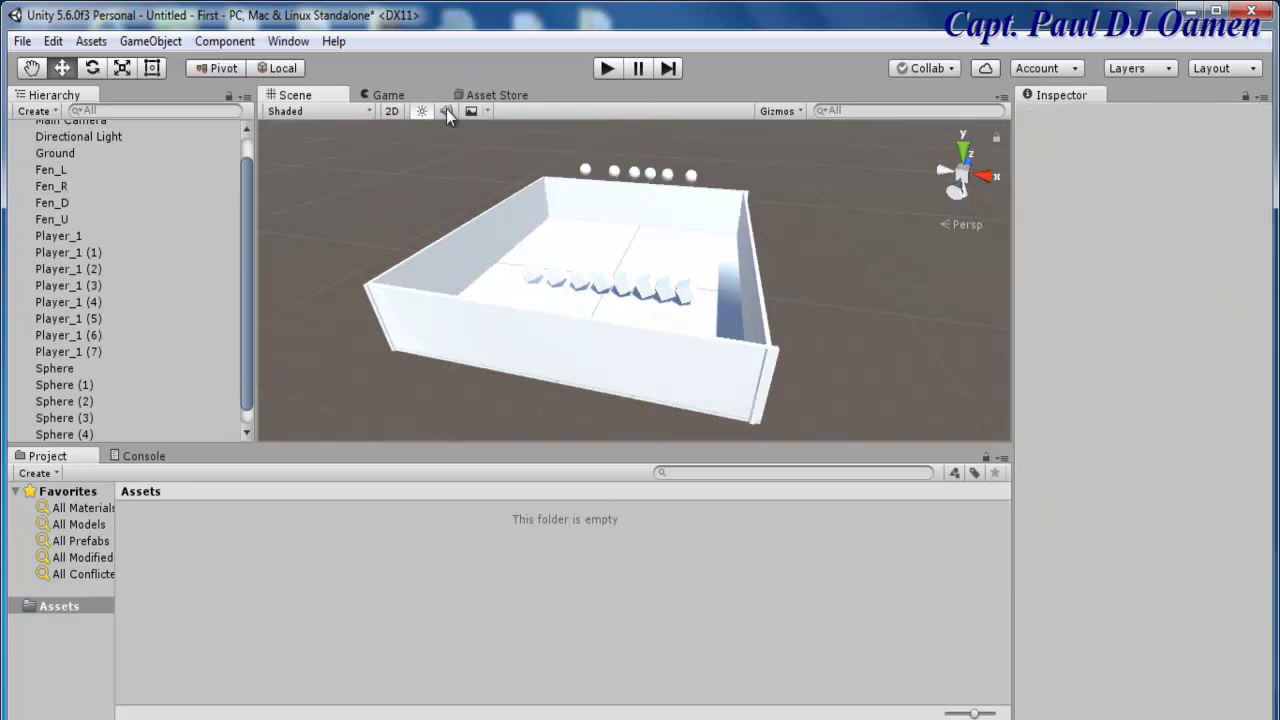
- Run the scene with the Scene view maximized to watch the six spheres fall, then stop it and restore the normal layout
right_click(325, 98)
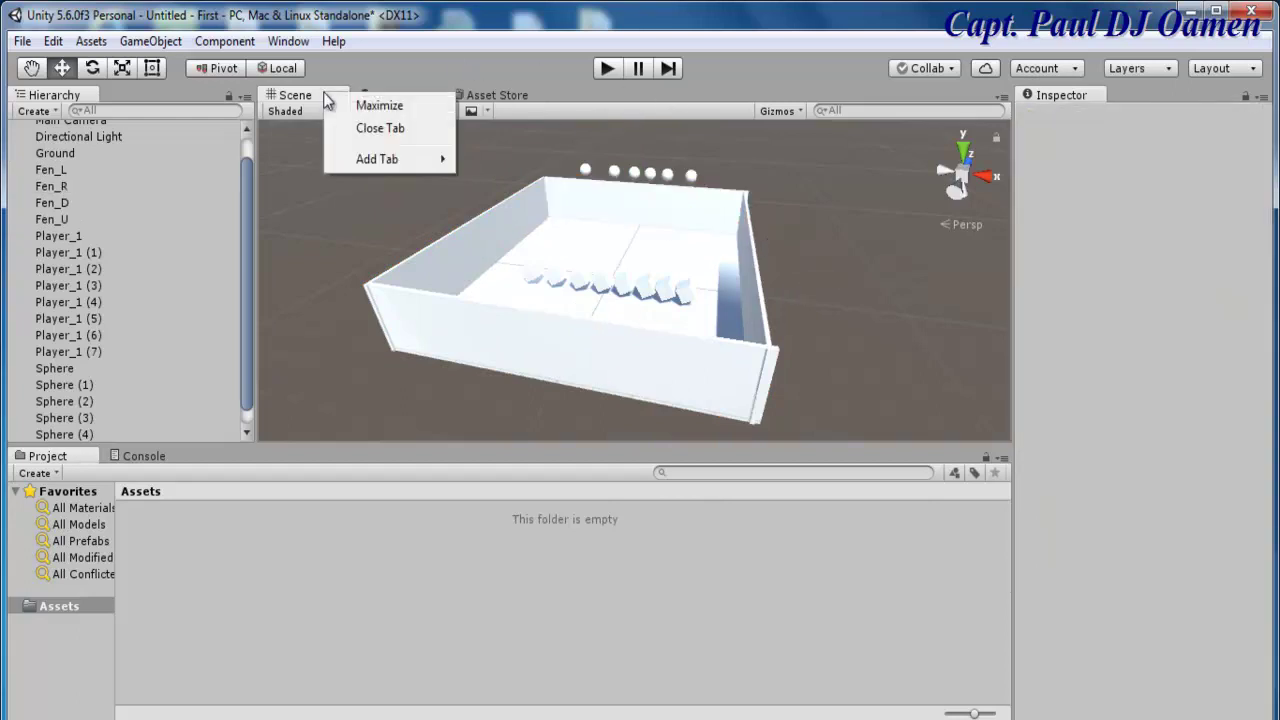
click(379, 105)
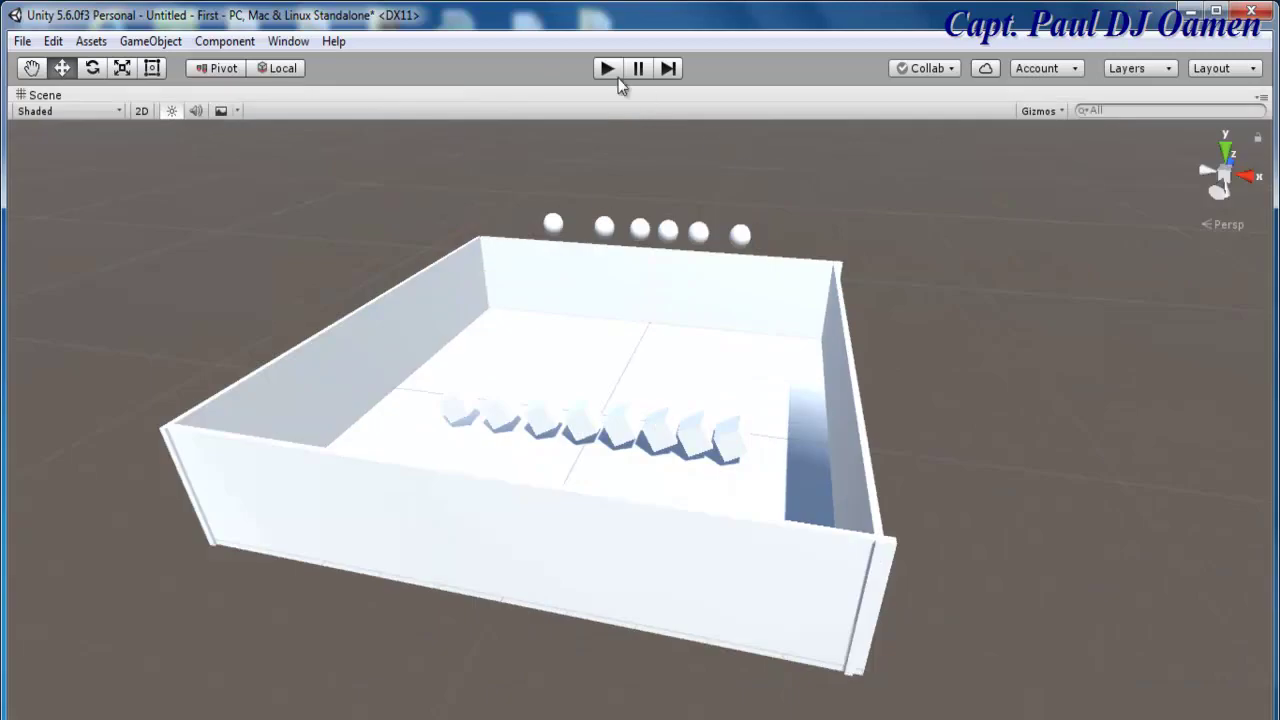
key(ctrl+p)
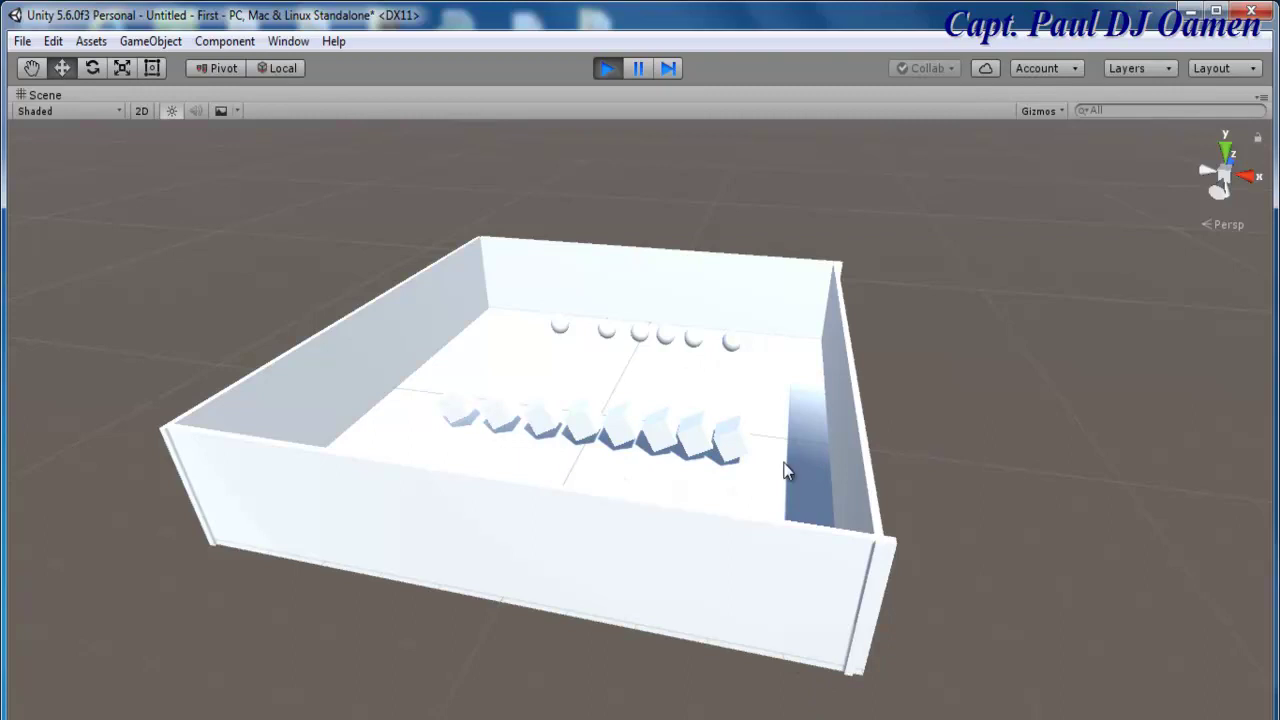
key(ctrl+p)
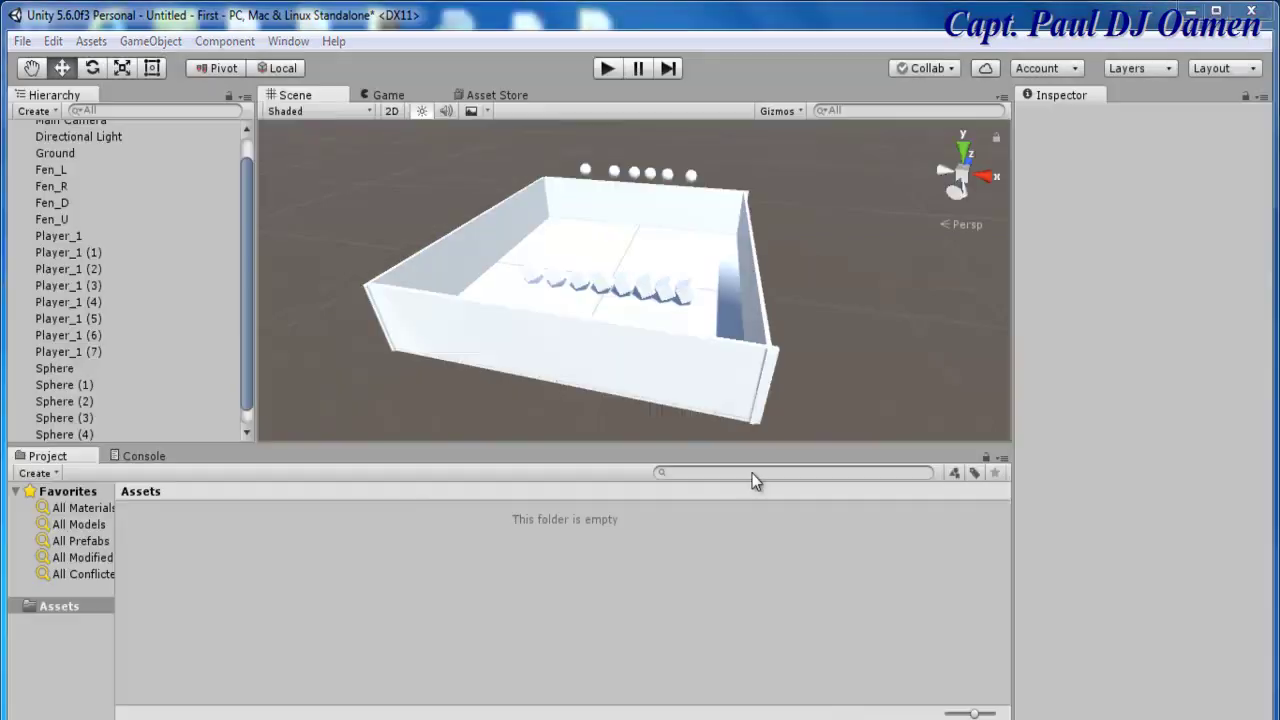
- Select all six spheres above the ground, duplicate them and move the copied row down into the fenced area
click(690, 176)
shift+click(668, 175)
shift+click(650, 172)
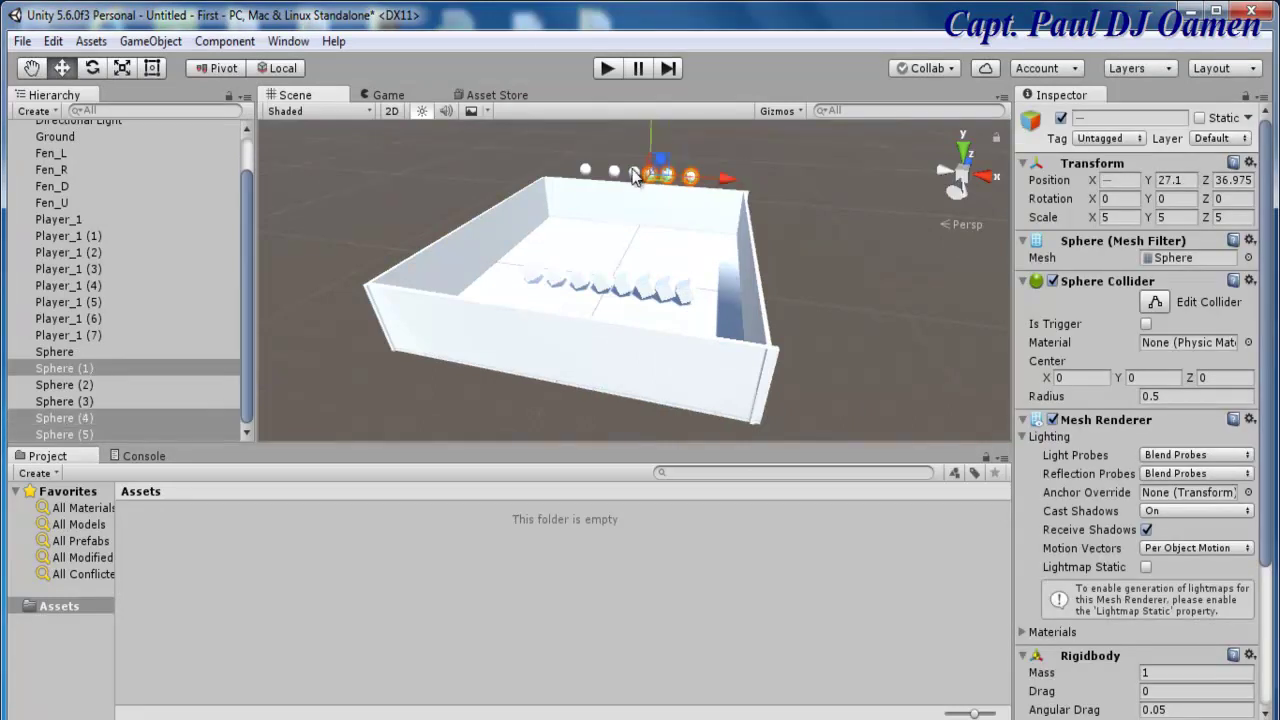
shift+click(633, 172)
shift+click(613, 172)
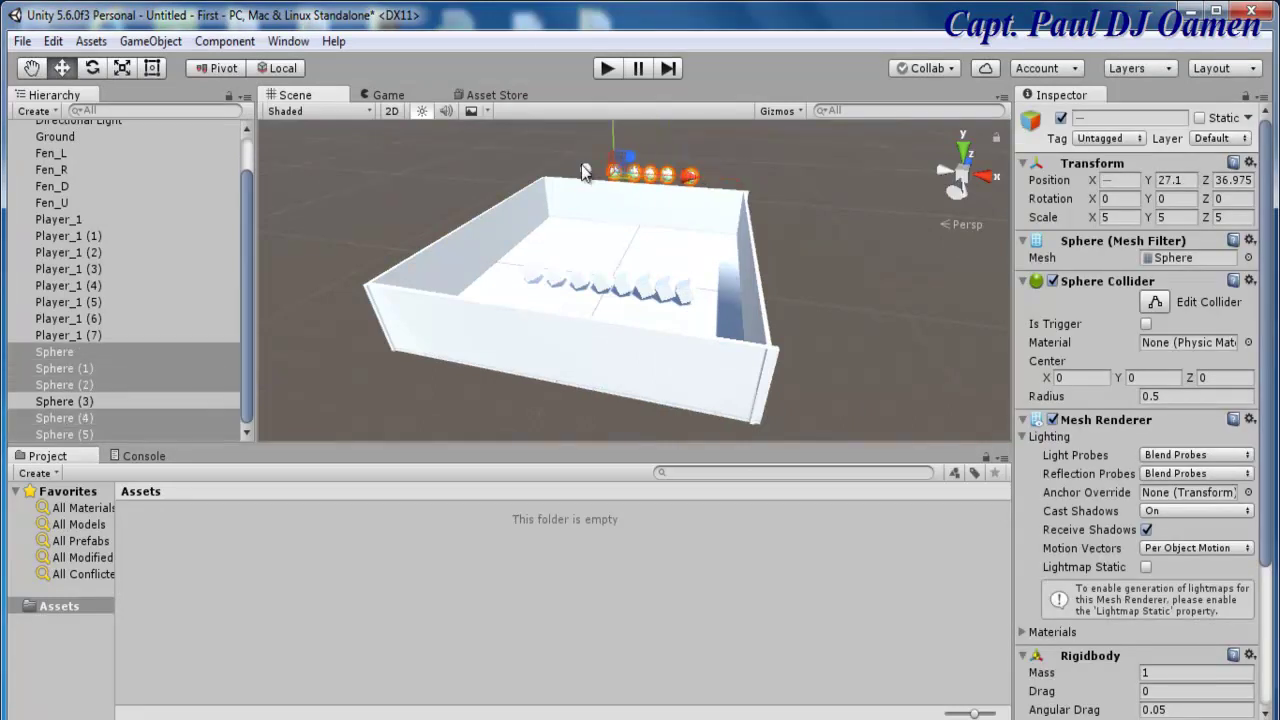
shift+click(586, 171)
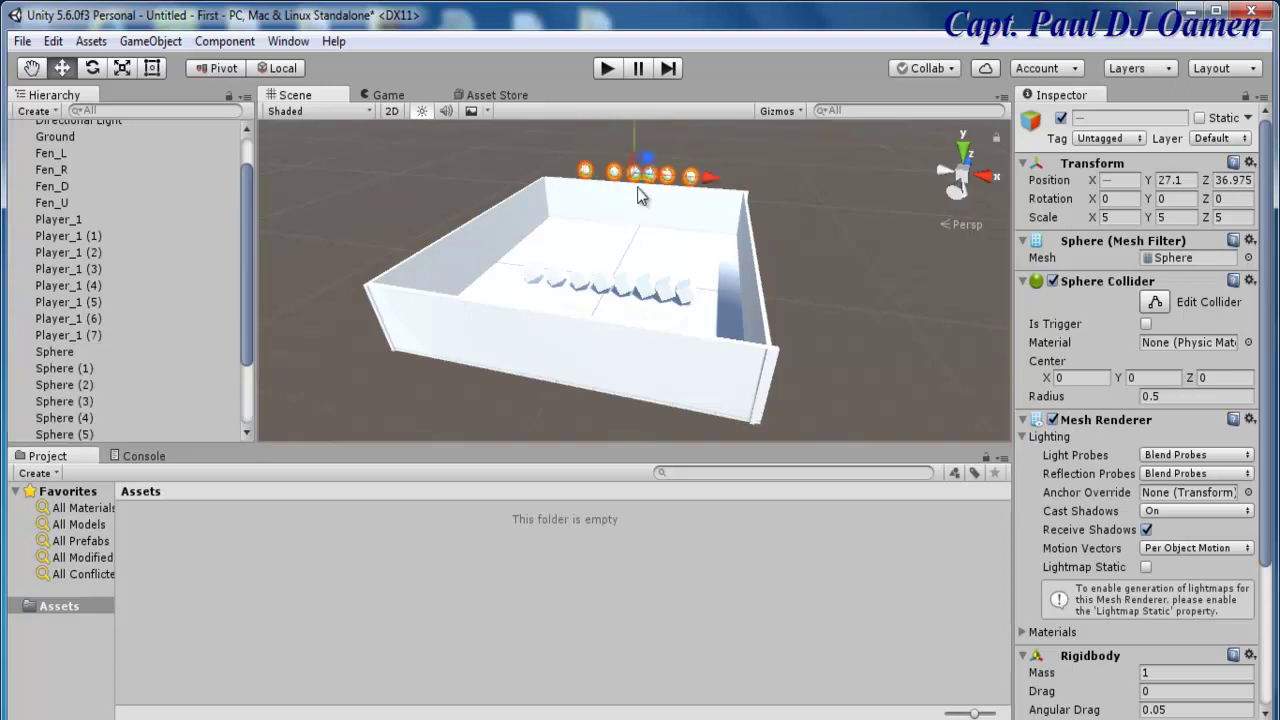
drag(648, 168, 638, 225)
- Duplicate all eight tilted player cubes together, move the copied row along Z to about 9.8, and deselect it
click(683, 292)
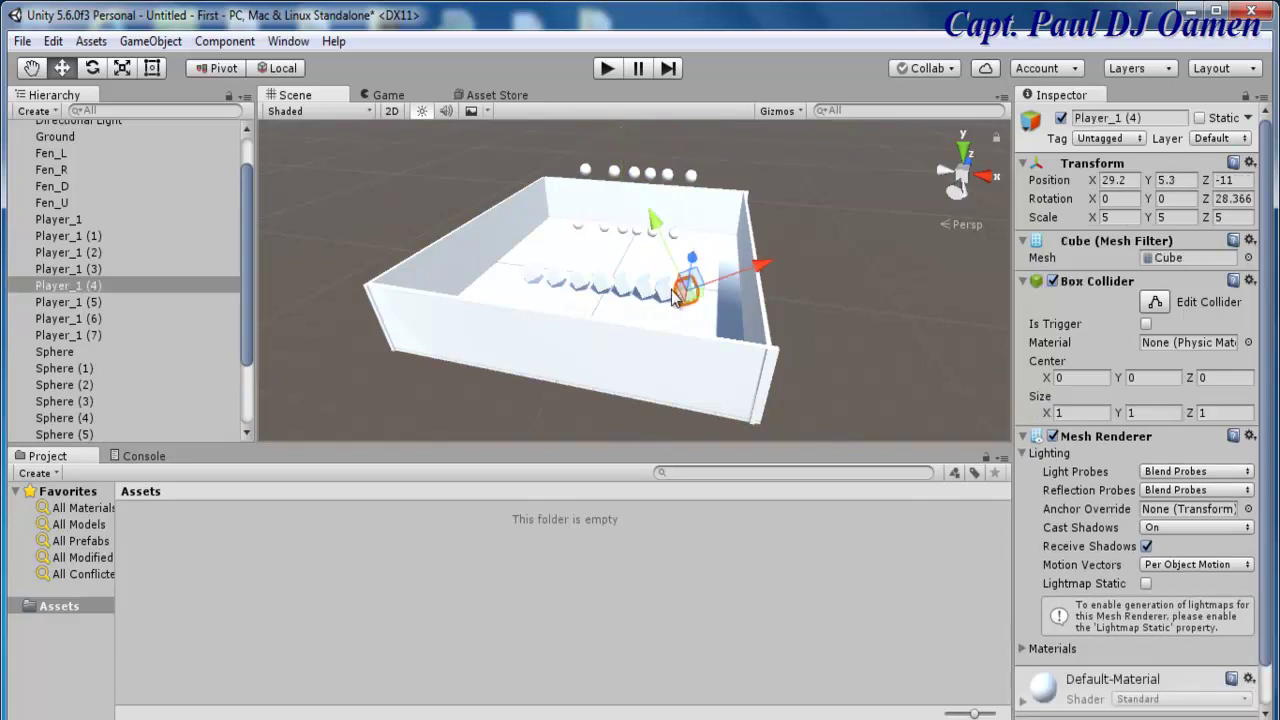
shift+click(645, 292)
shift+click(641, 290)
shift+click(620, 290)
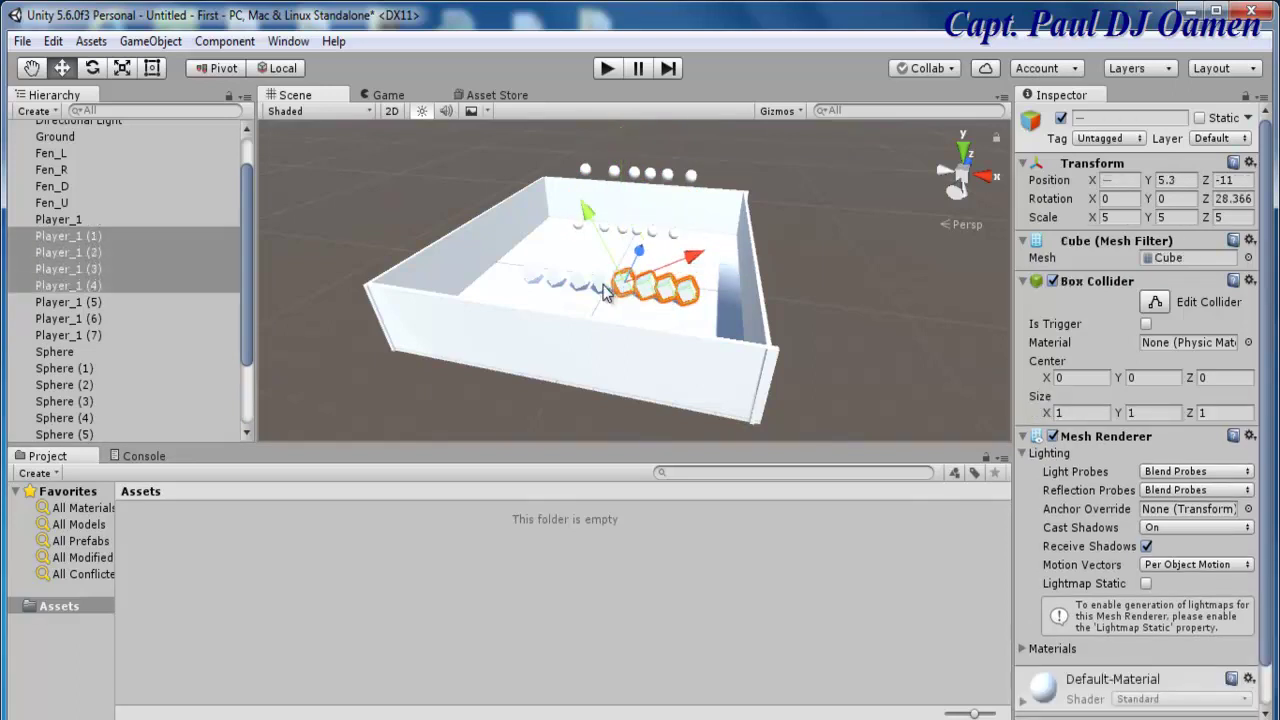
shift+click(598, 289)
shift+click(572, 288)
shift+click(553, 280)
shift+click(532, 272)
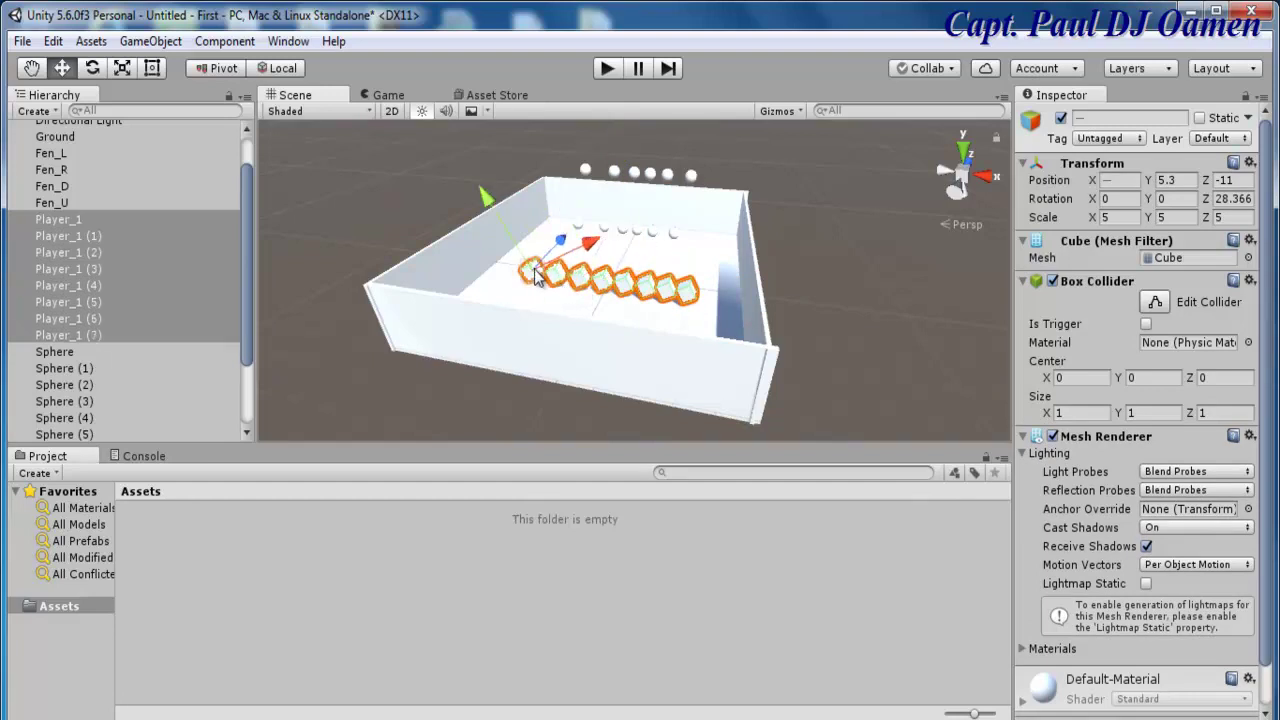
shift+click(557, 270)
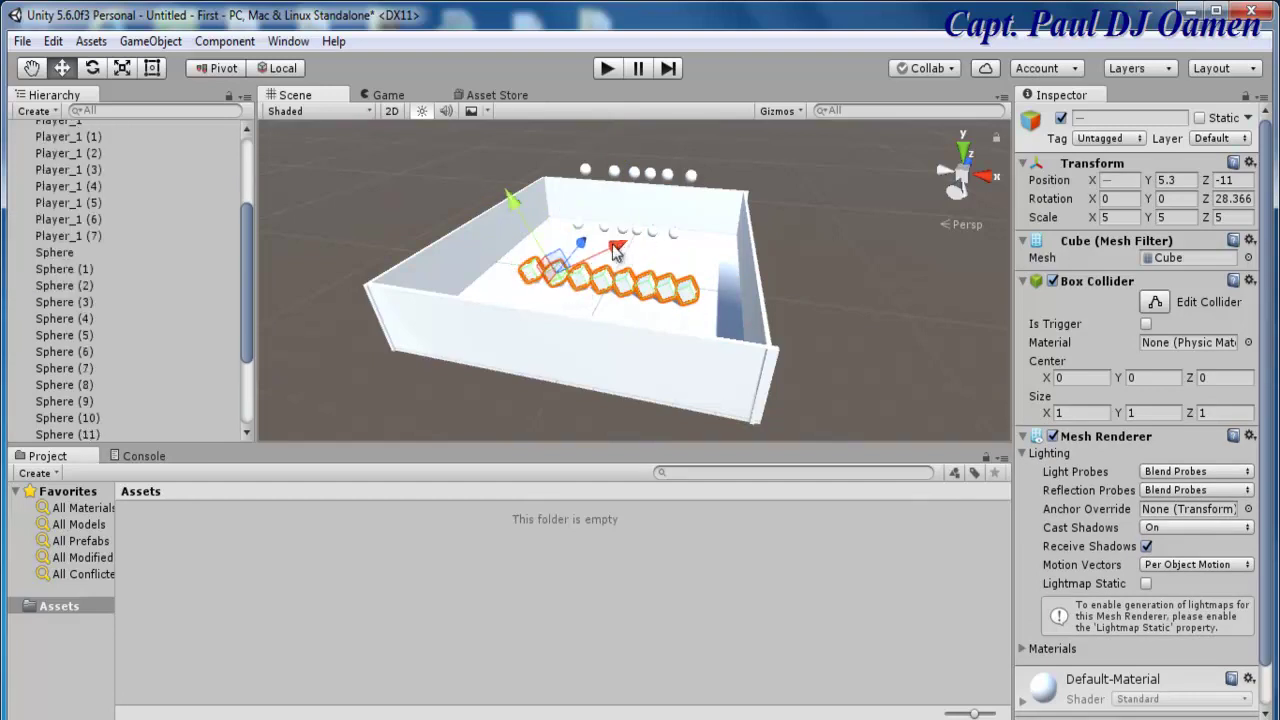
drag(580, 250, 608, 221)
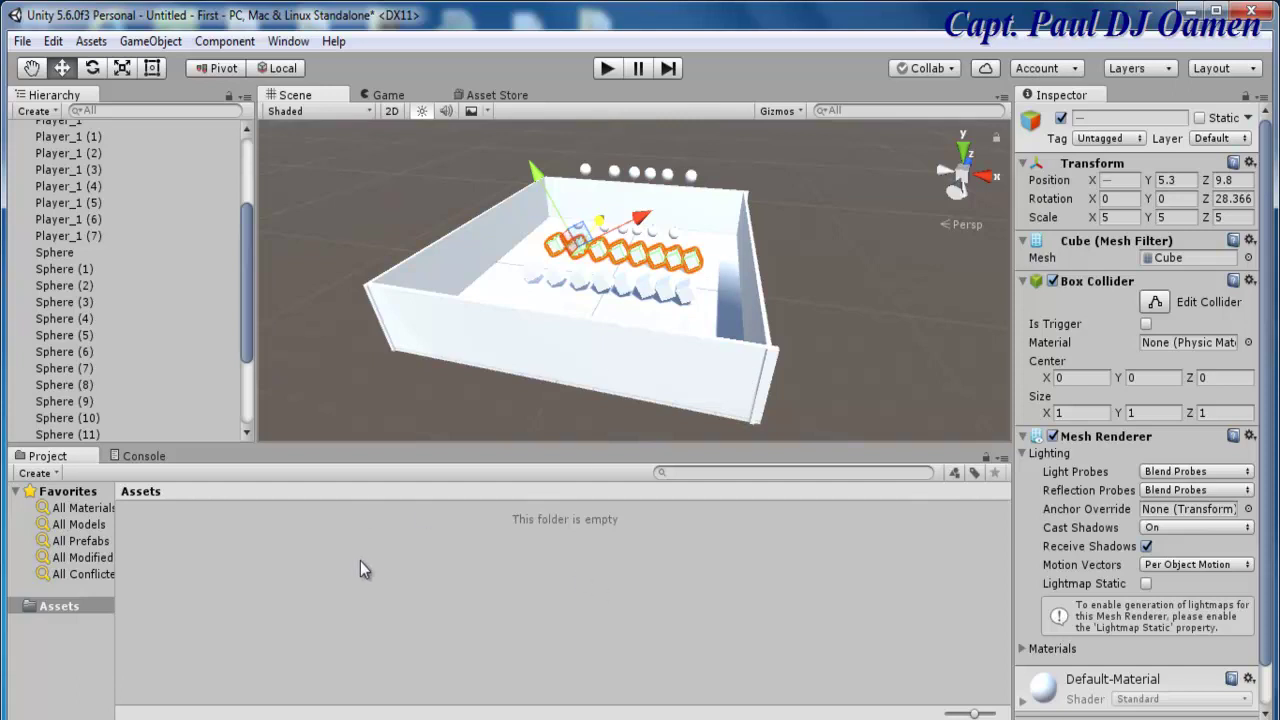
click(781, 294)
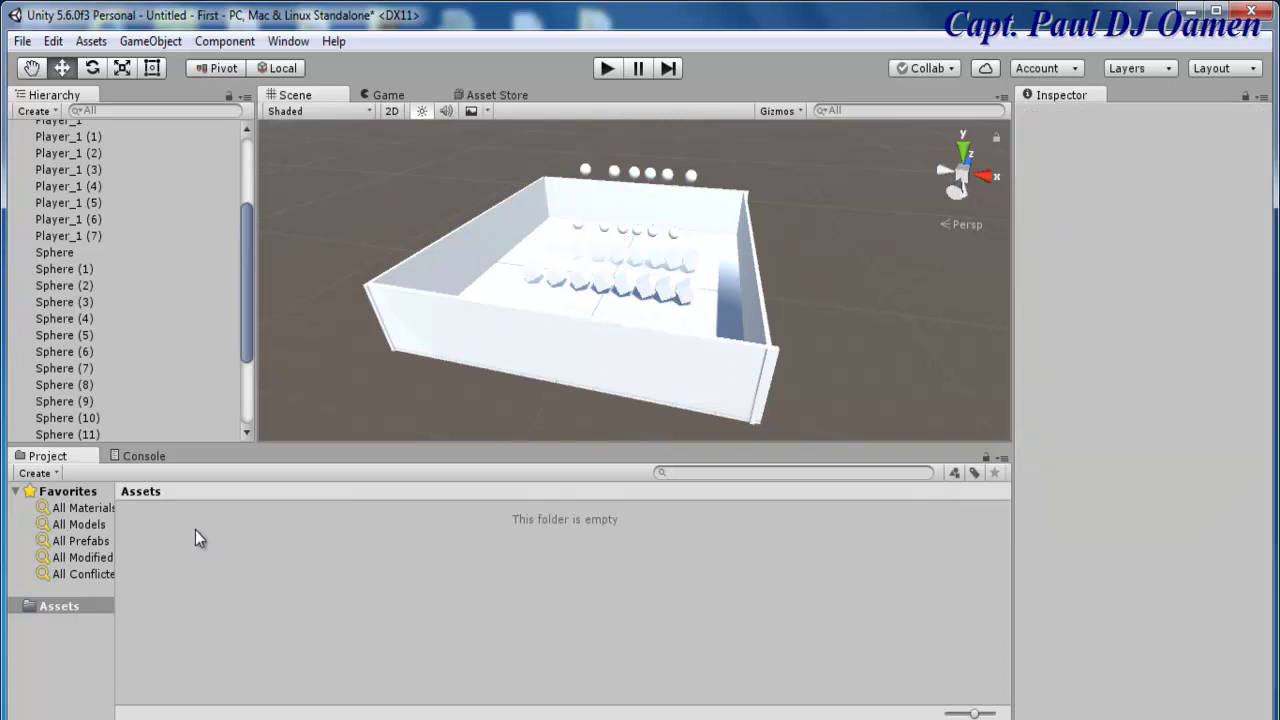
- Create a new material with a red Albedo colour (FB0909) and apply it to the leftmost cube of the front row
right_click(225, 593)
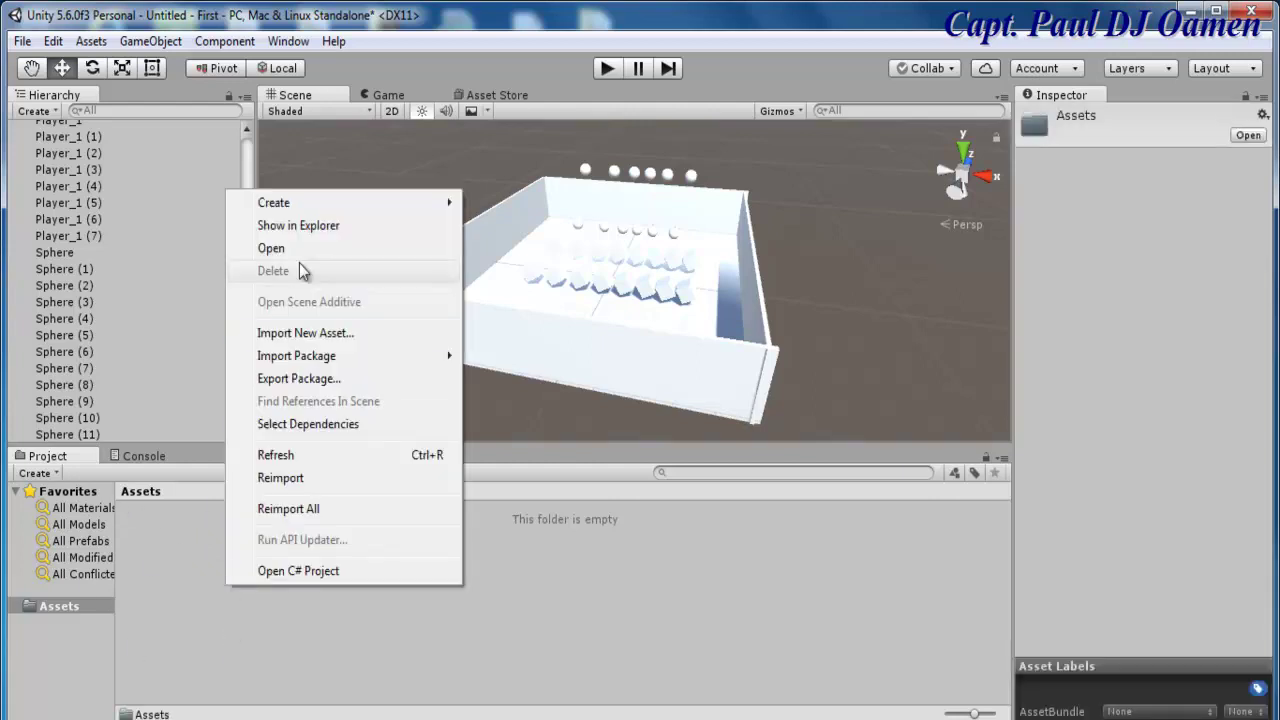
mouse_move(296, 205)
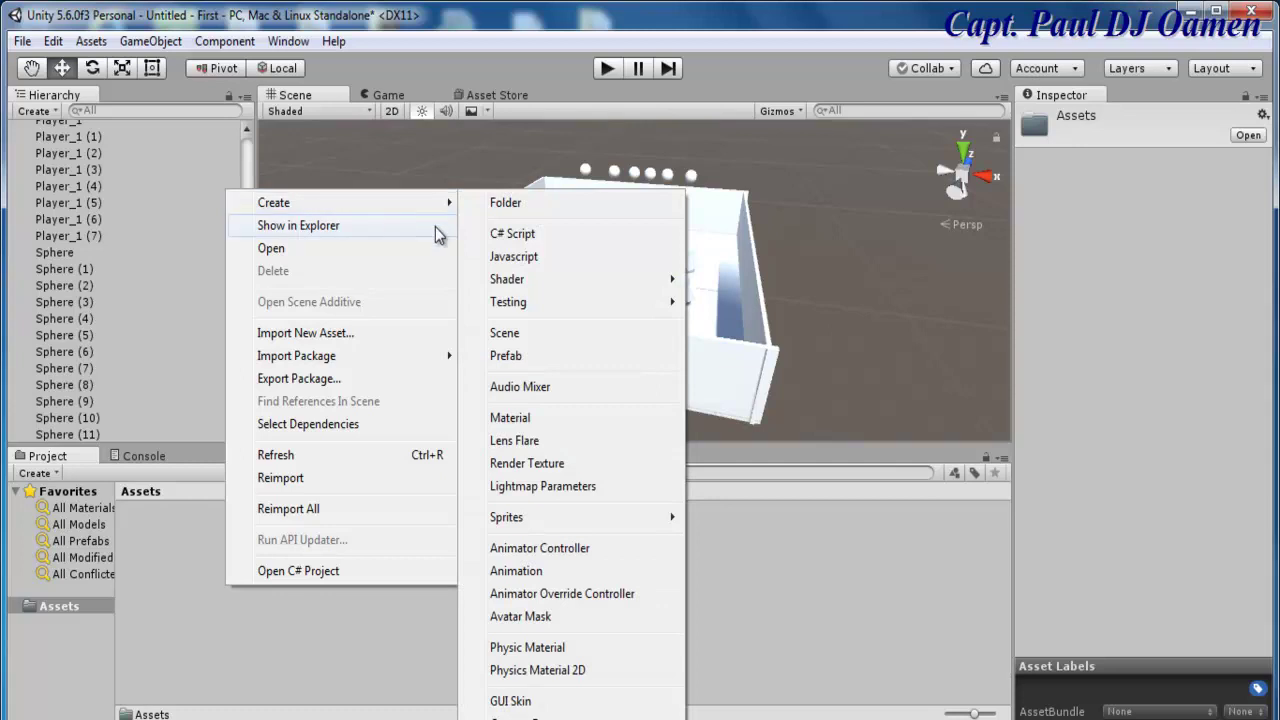
click(516, 419)
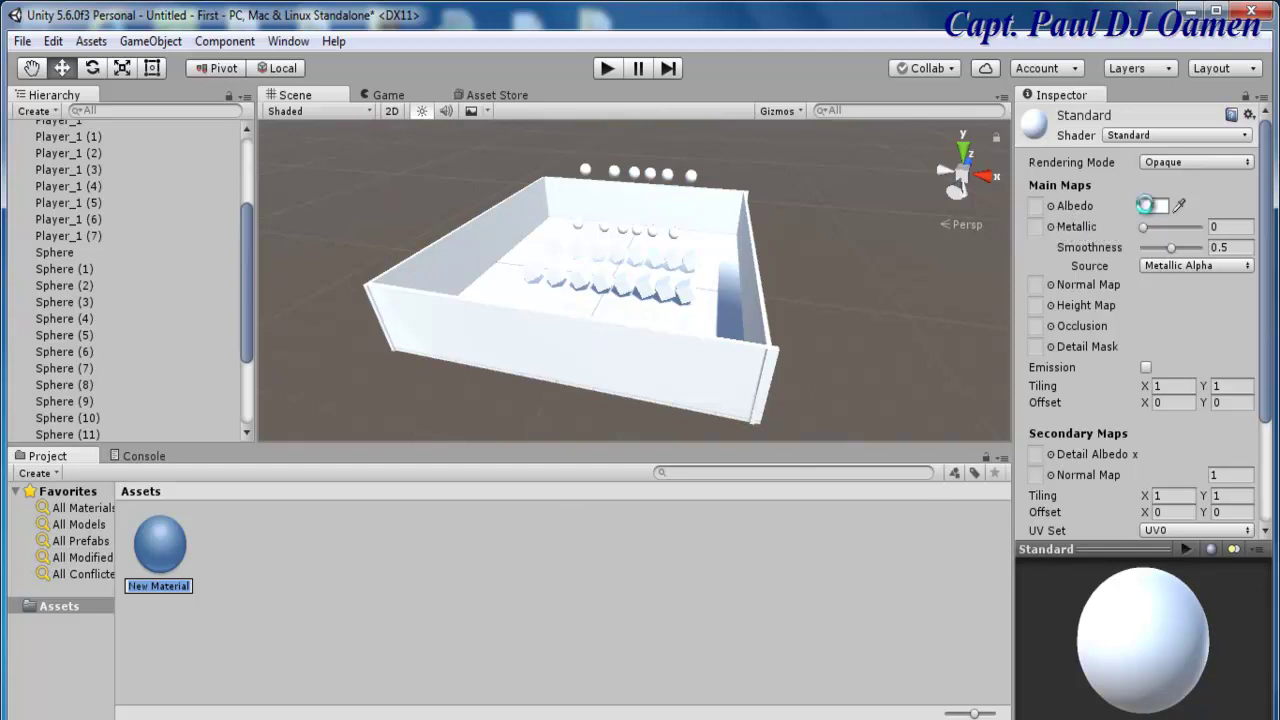
click(1150, 207)
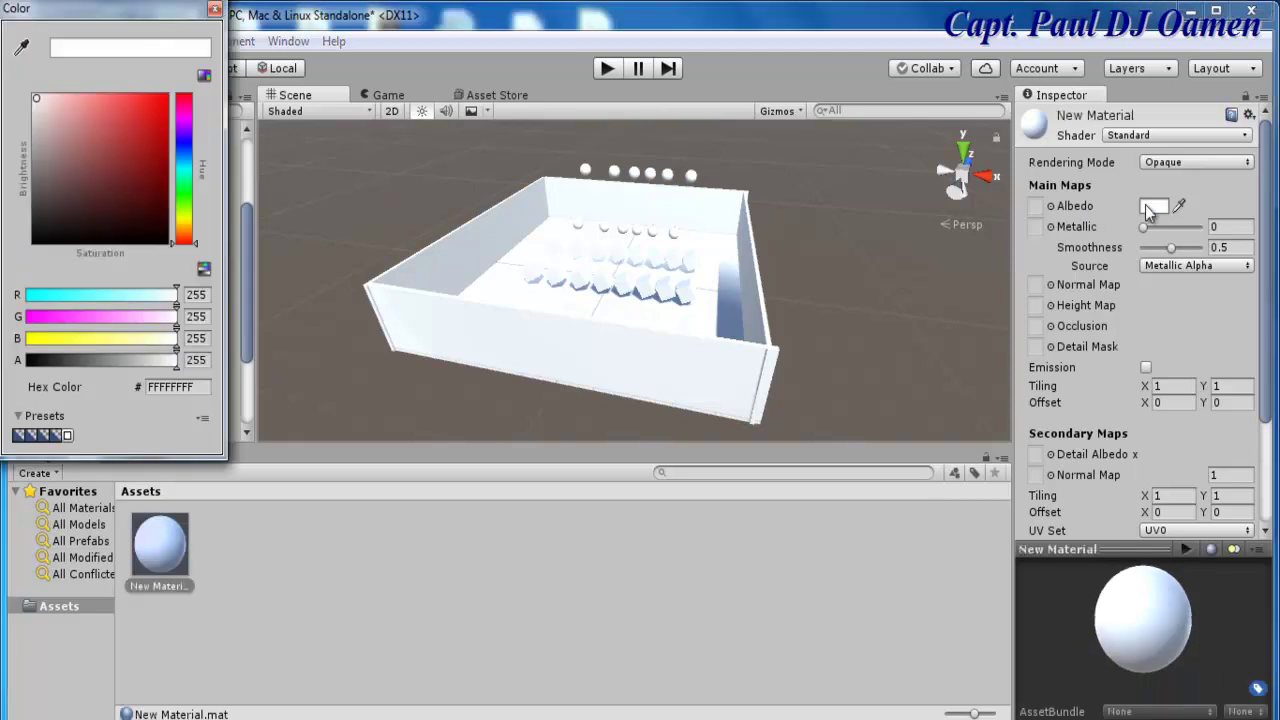
click(159, 102)
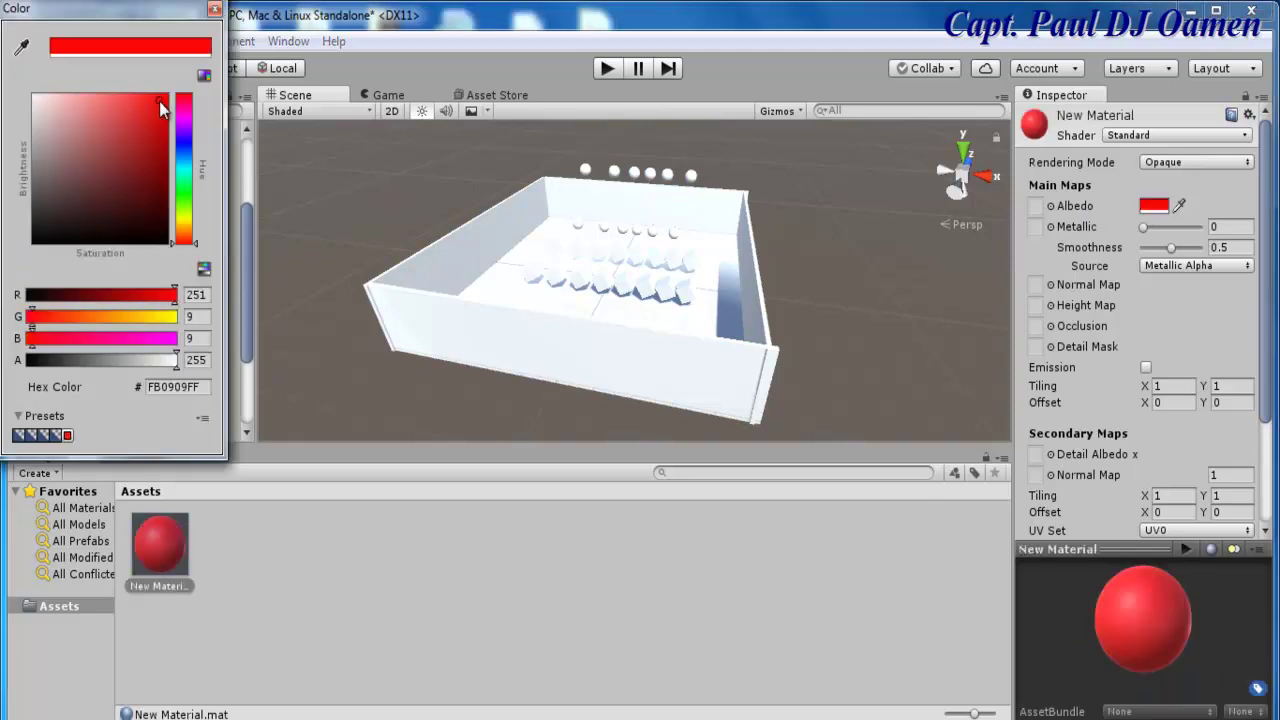
click(318, 612)
drag(158, 536, 535, 277)
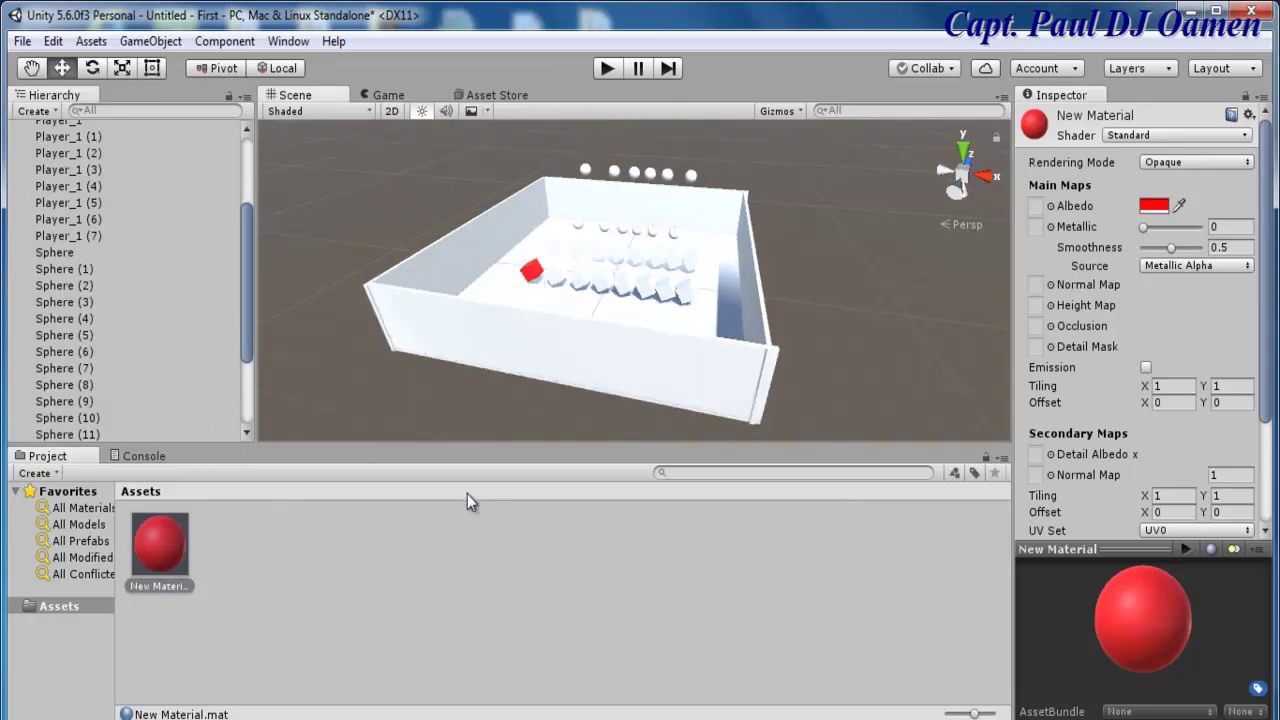
- Create a new material with a bright yellow Albedo colour and apply it to the second sphere from the left in the lower row
right_click(282, 549)
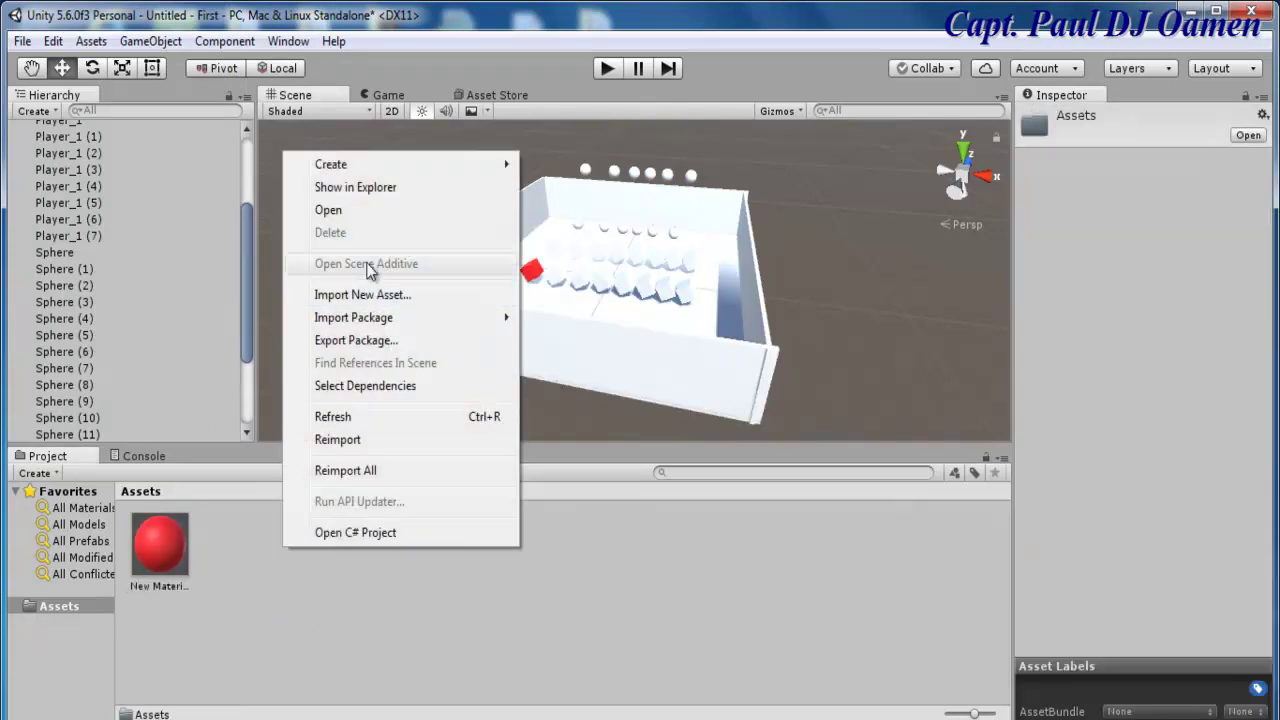
mouse_move(366, 170)
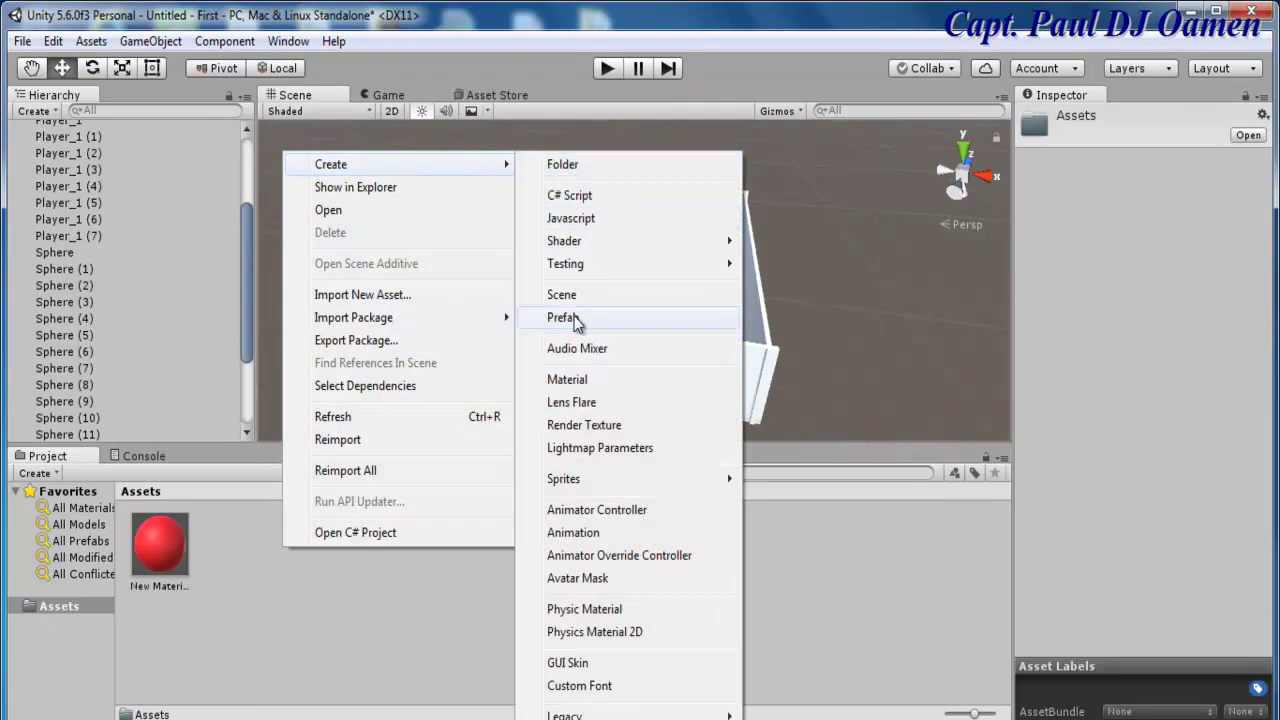
click(573, 380)
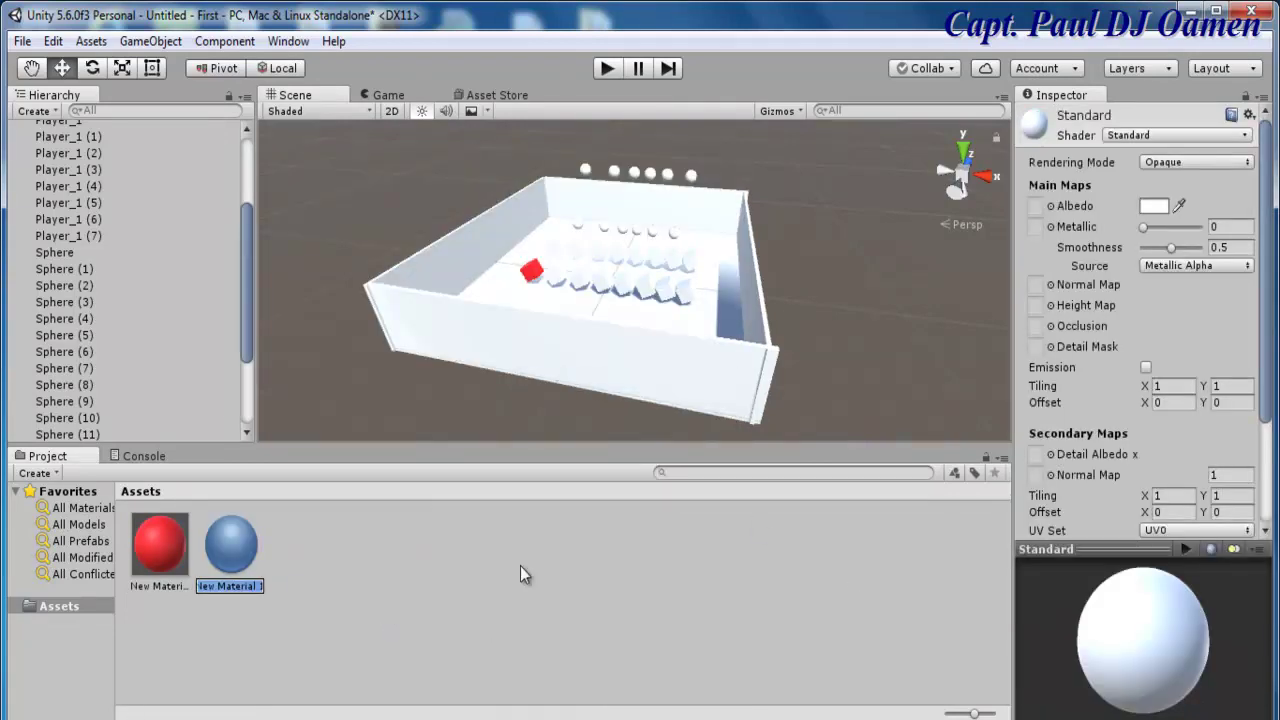
click(1153, 205)
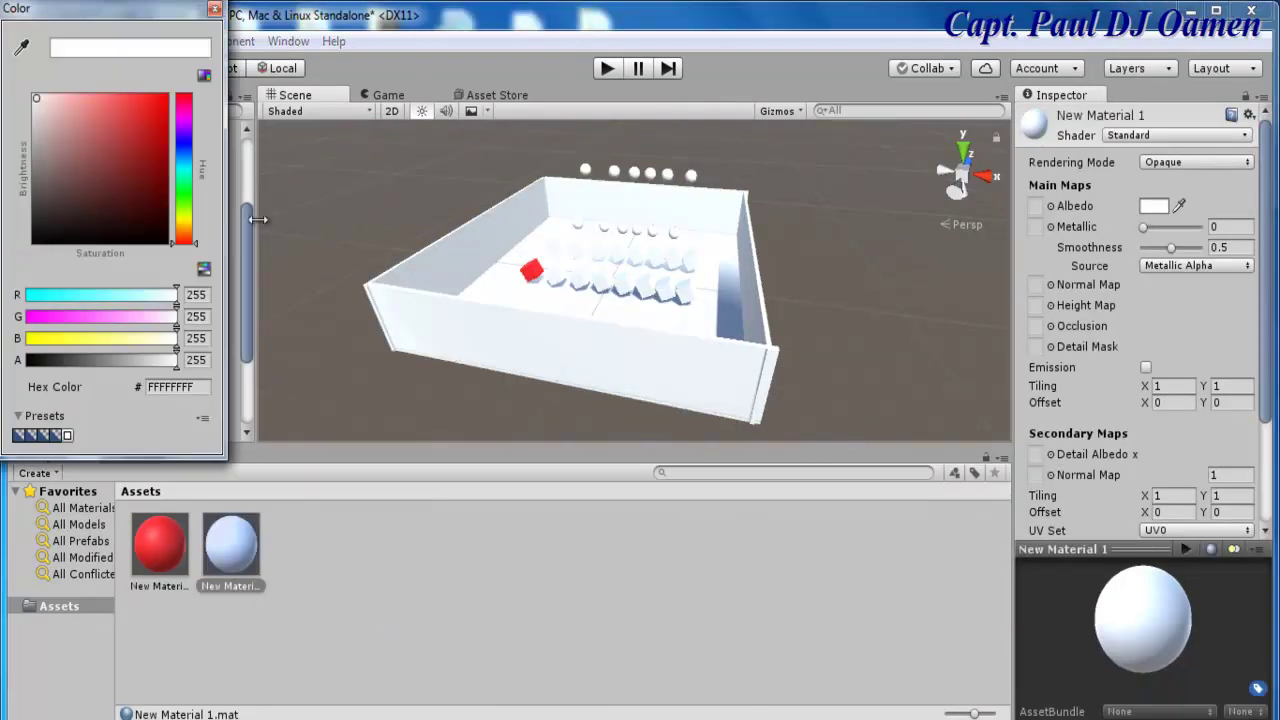
click(186, 216)
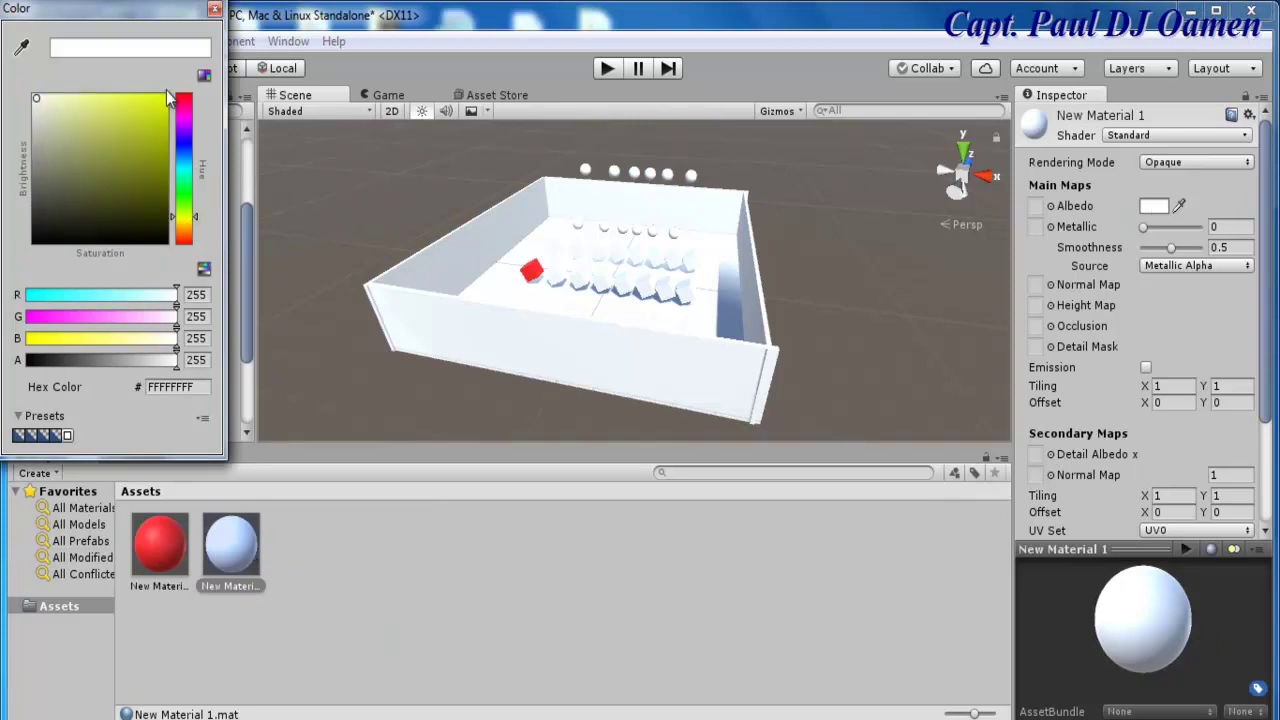
click(165, 100)
click(354, 429)
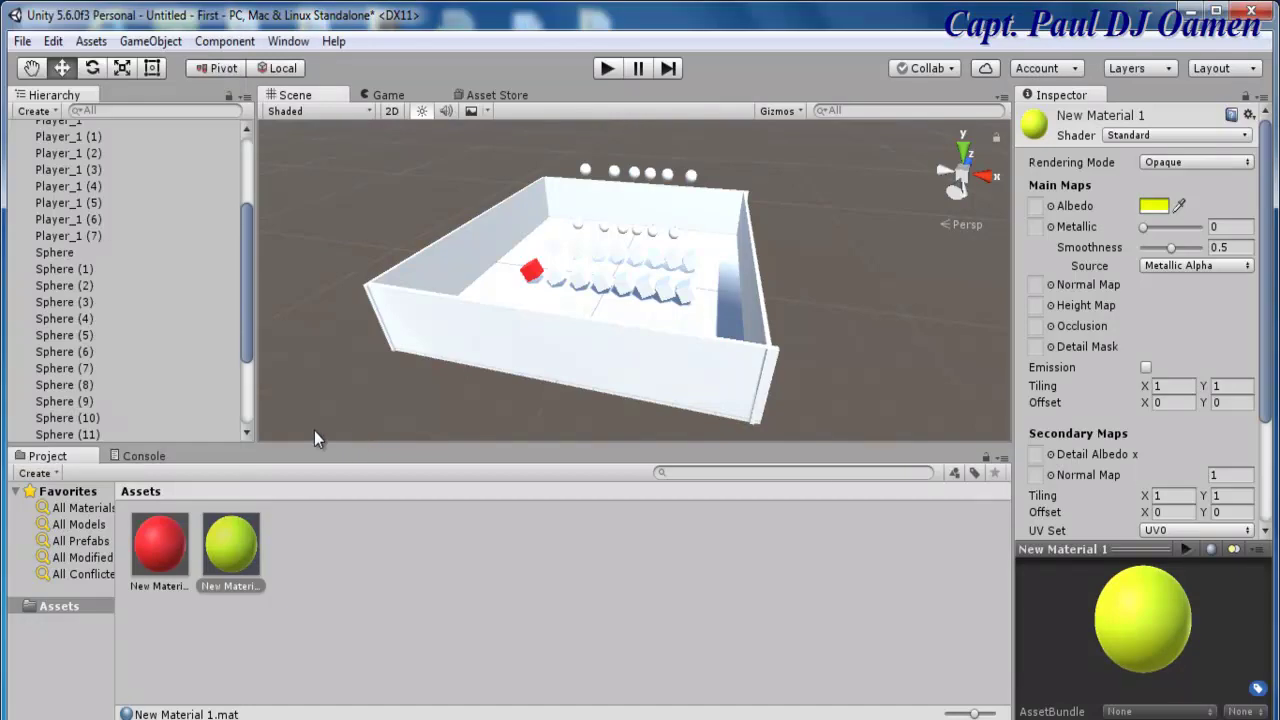
drag(229, 535, 603, 227)
- Create another material with a blue Albedo colour (3100FF) and apply it to the fourth sphere from the left in the lower row
right_click(325, 575)
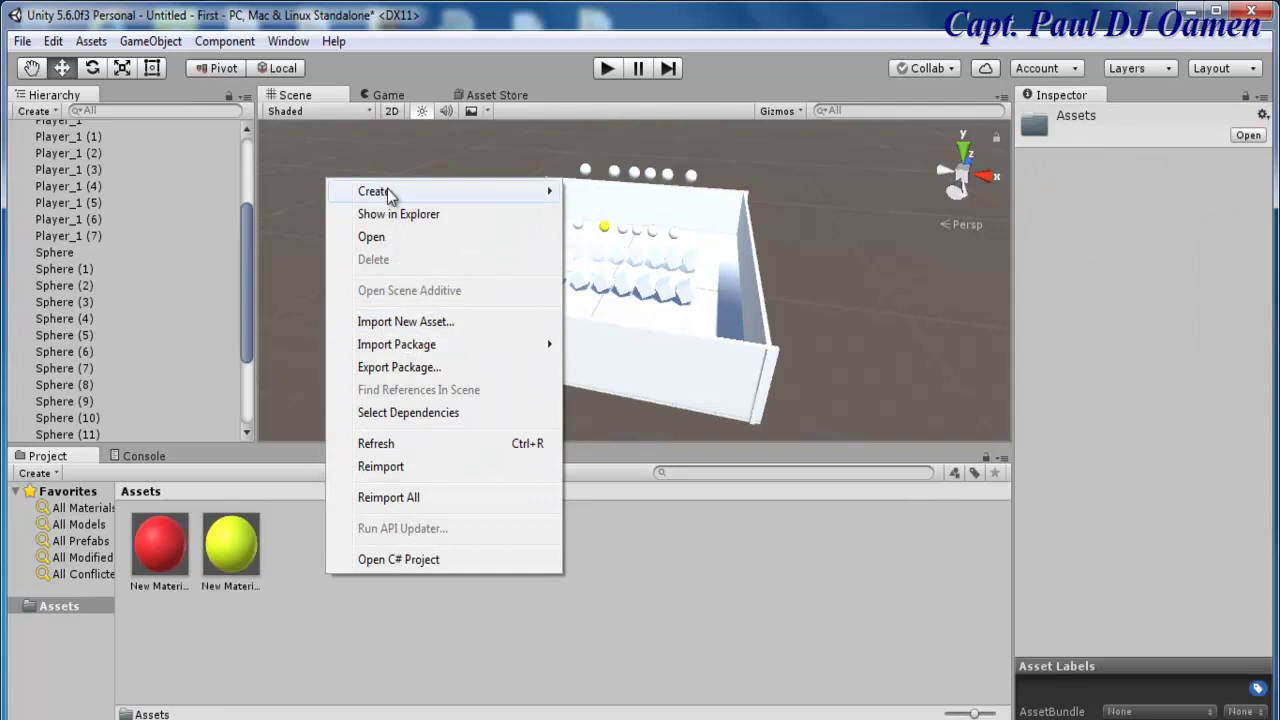
mouse_move(387, 190)
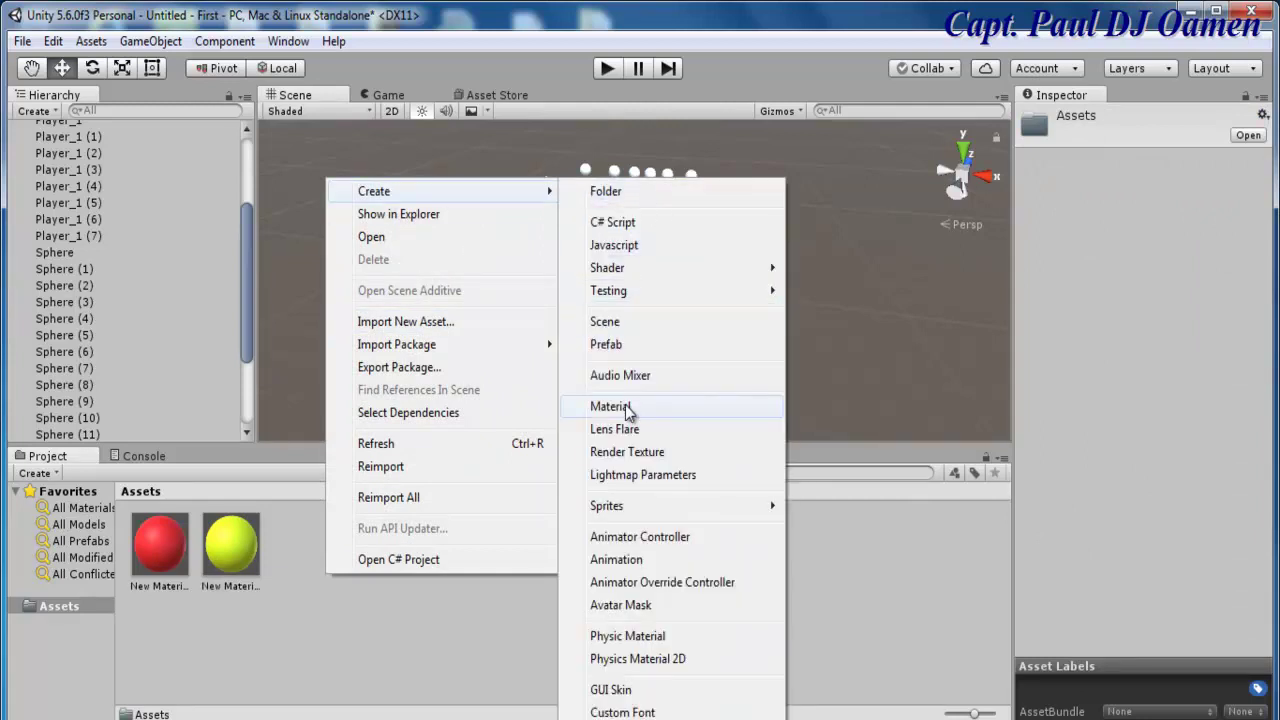
click(612, 406)
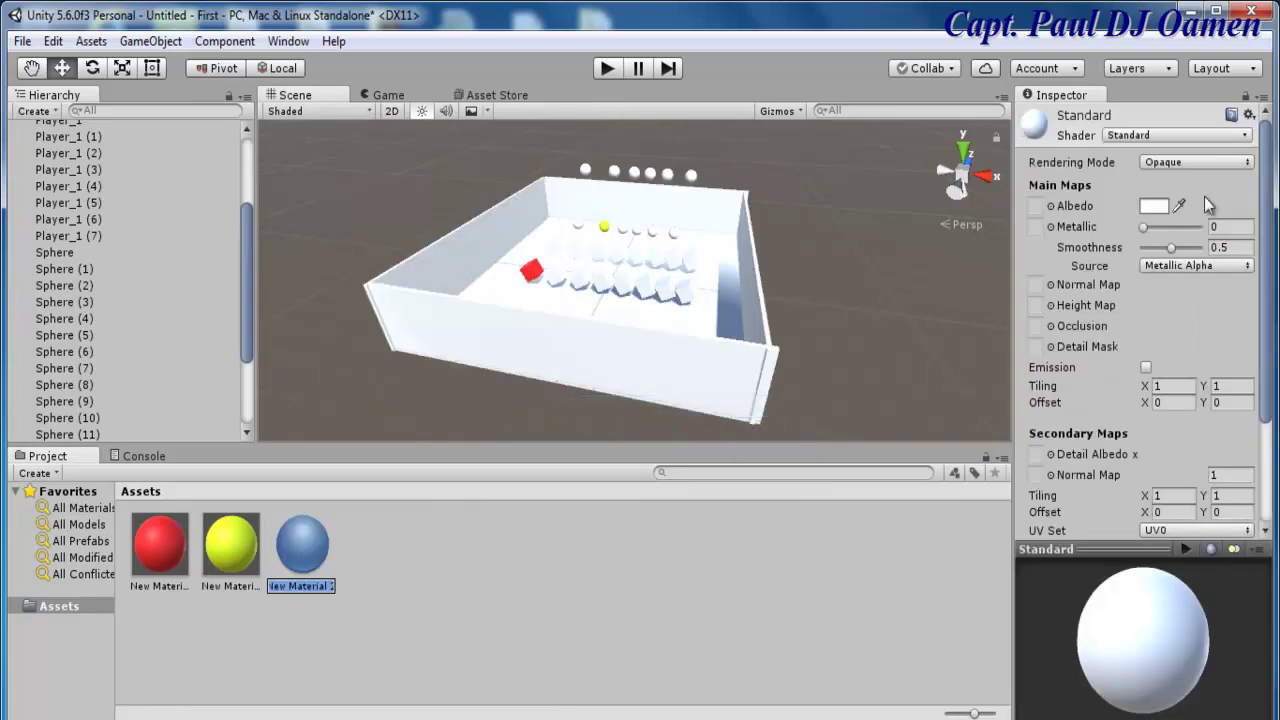
click(1155, 206)
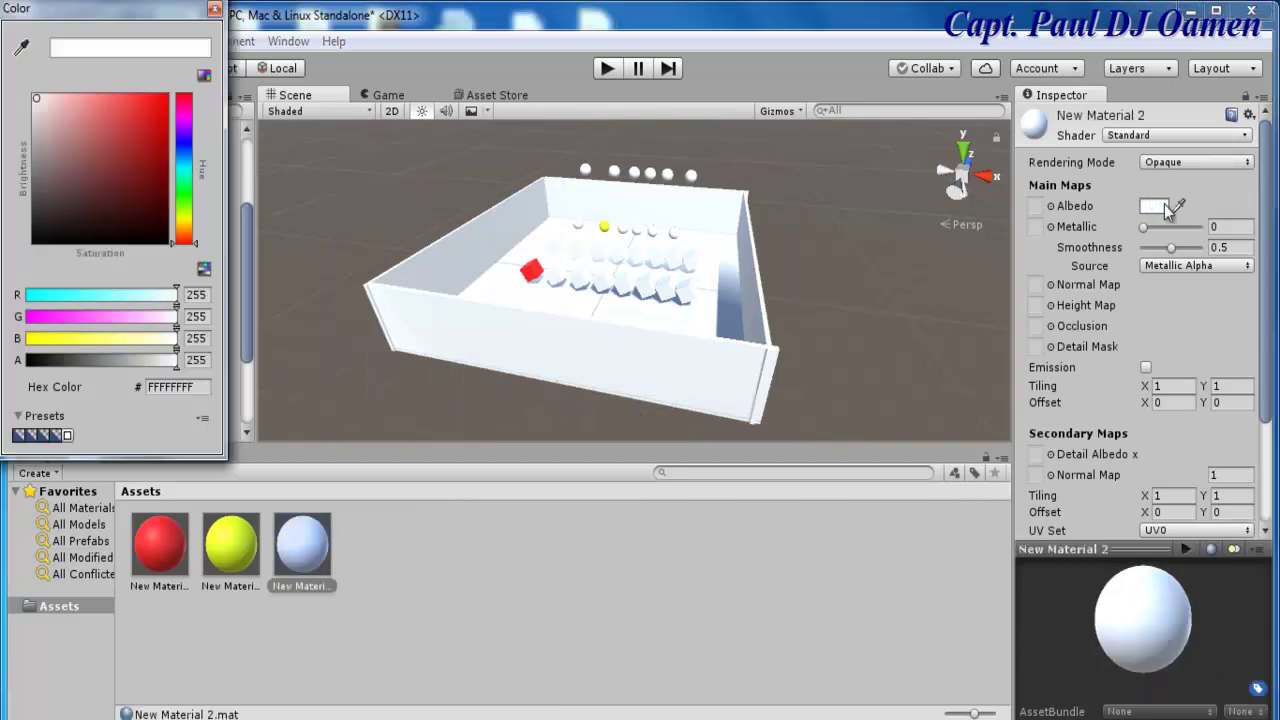
click(194, 139)
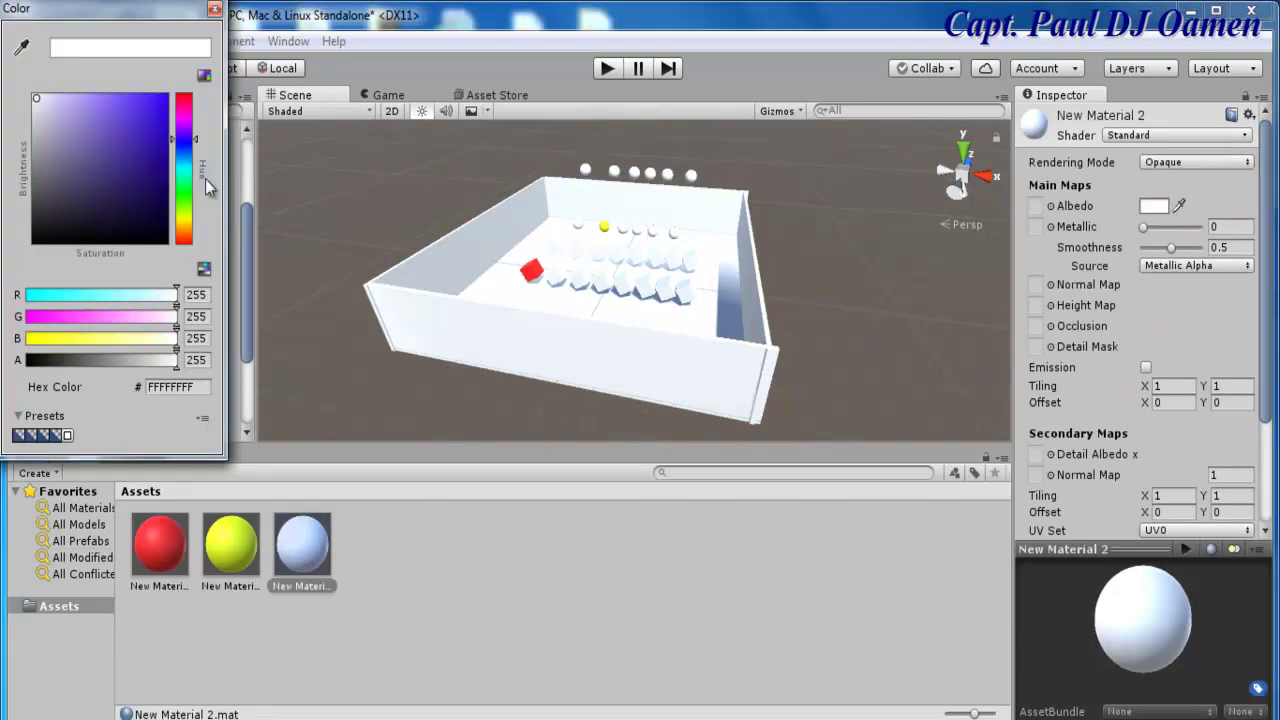
click(167, 98)
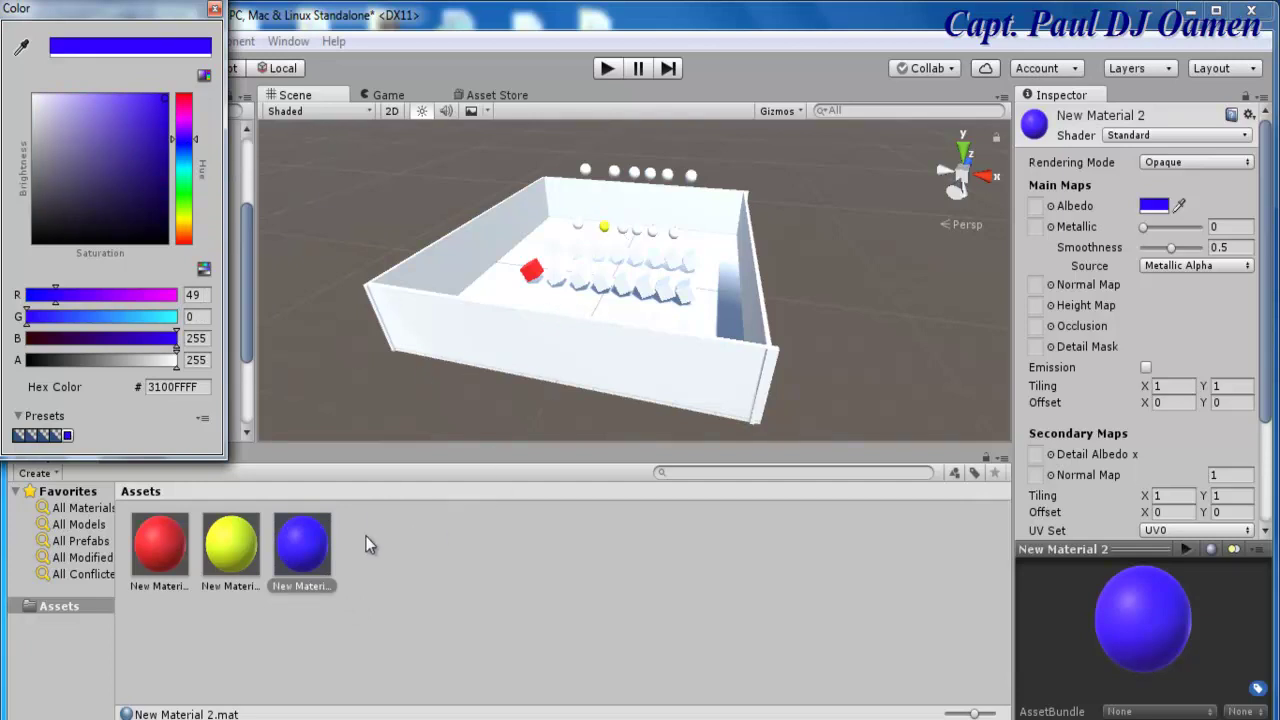
click(302, 541)
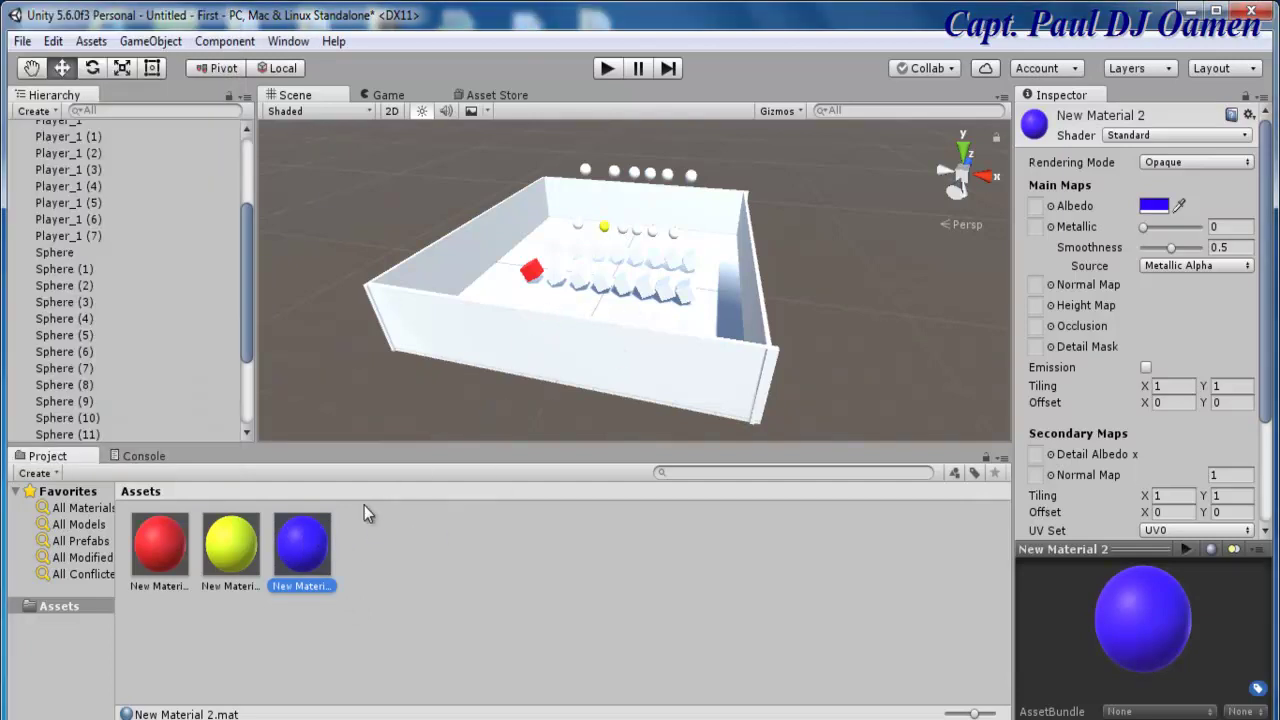
drag(304, 538, 641, 233)
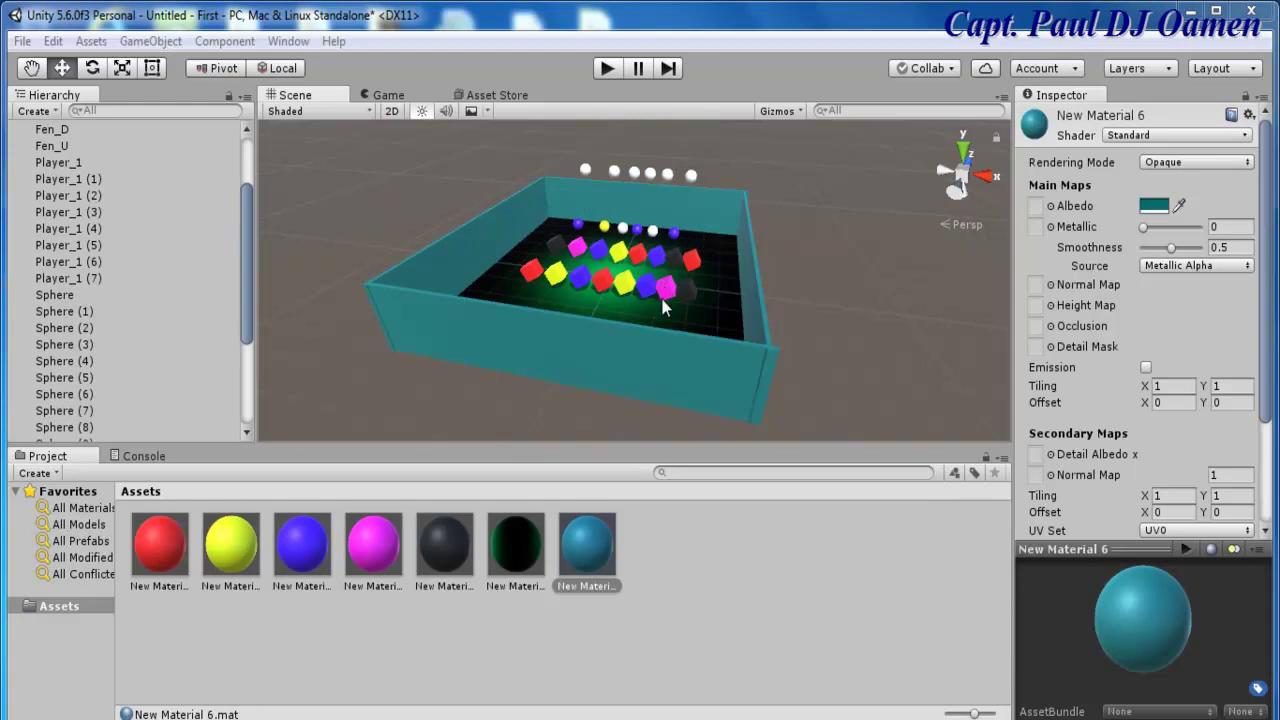
- Maximize the Scene view, select all eight cubes of the front row and shift them together slightly toward the left fence
right_click(294, 97)
click(340, 108)
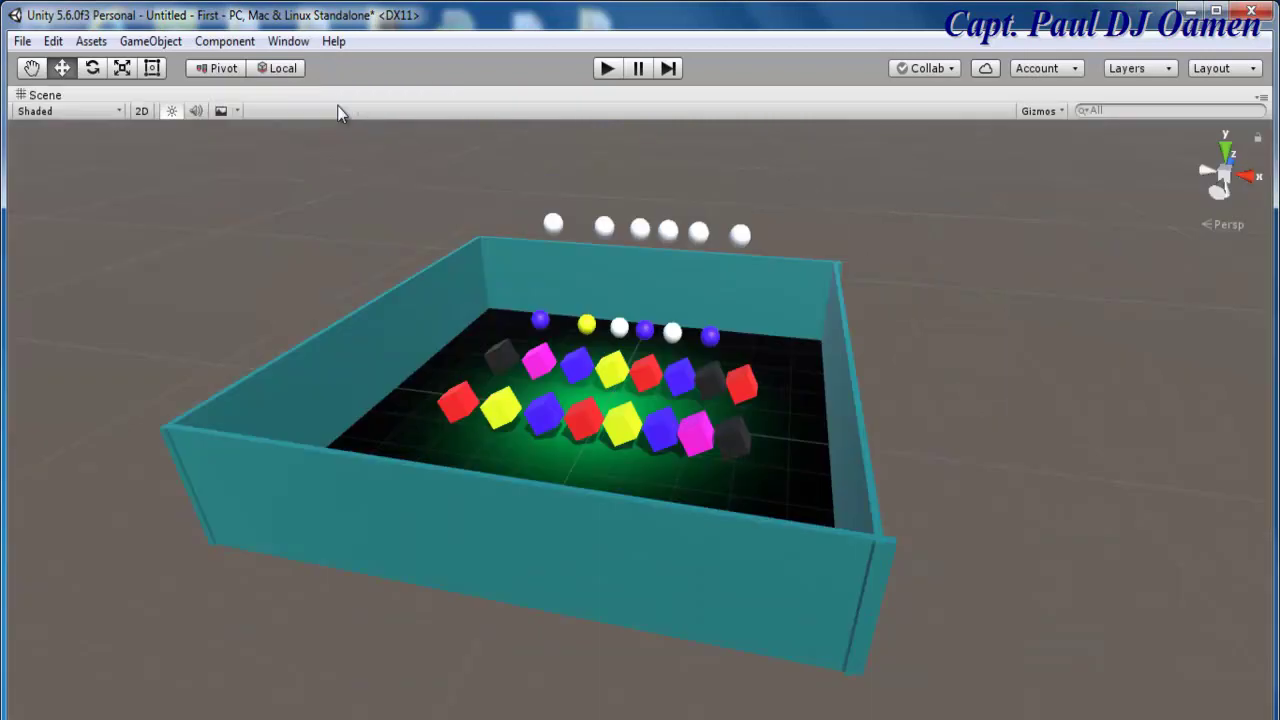
click(738, 440)
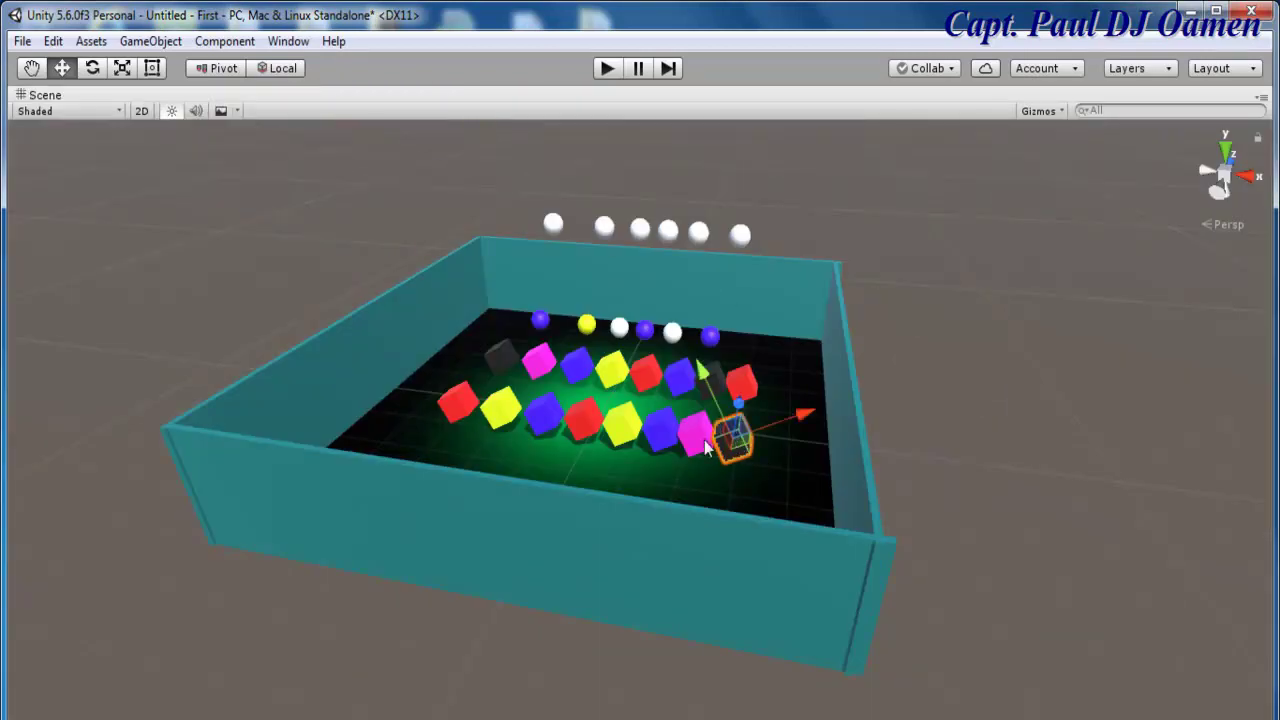
click(696, 436)
click(663, 430)
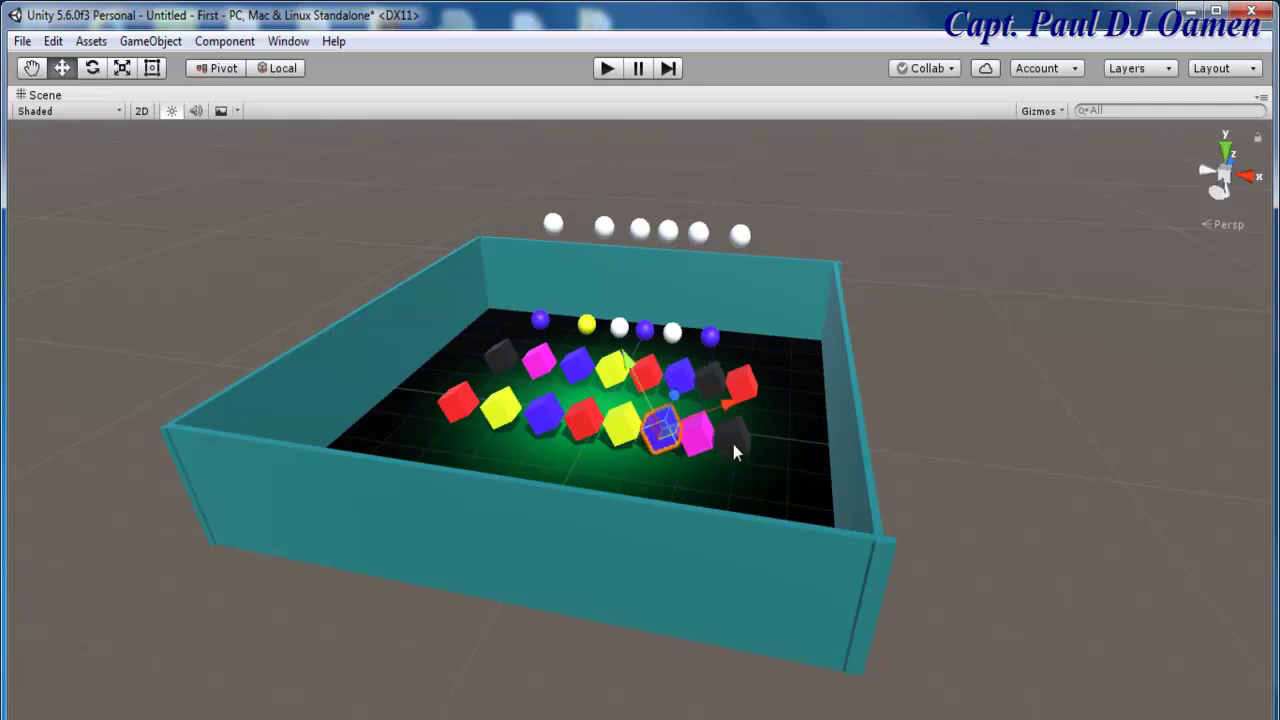
shift+click(733, 444)
shift+click(696, 436)
shift+click(620, 428)
shift+click(585, 422)
shift+click(543, 414)
shift+click(503, 408)
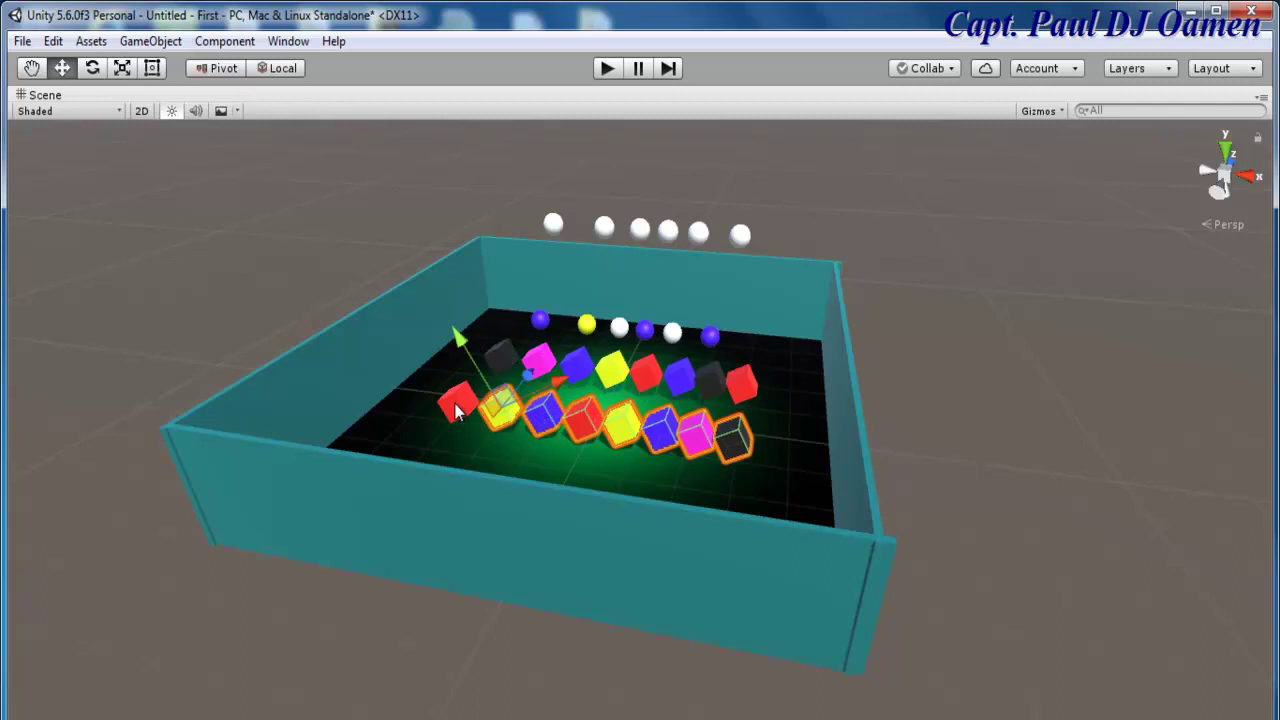
shift+click(456, 412)
drag(518, 380, 389, 333)
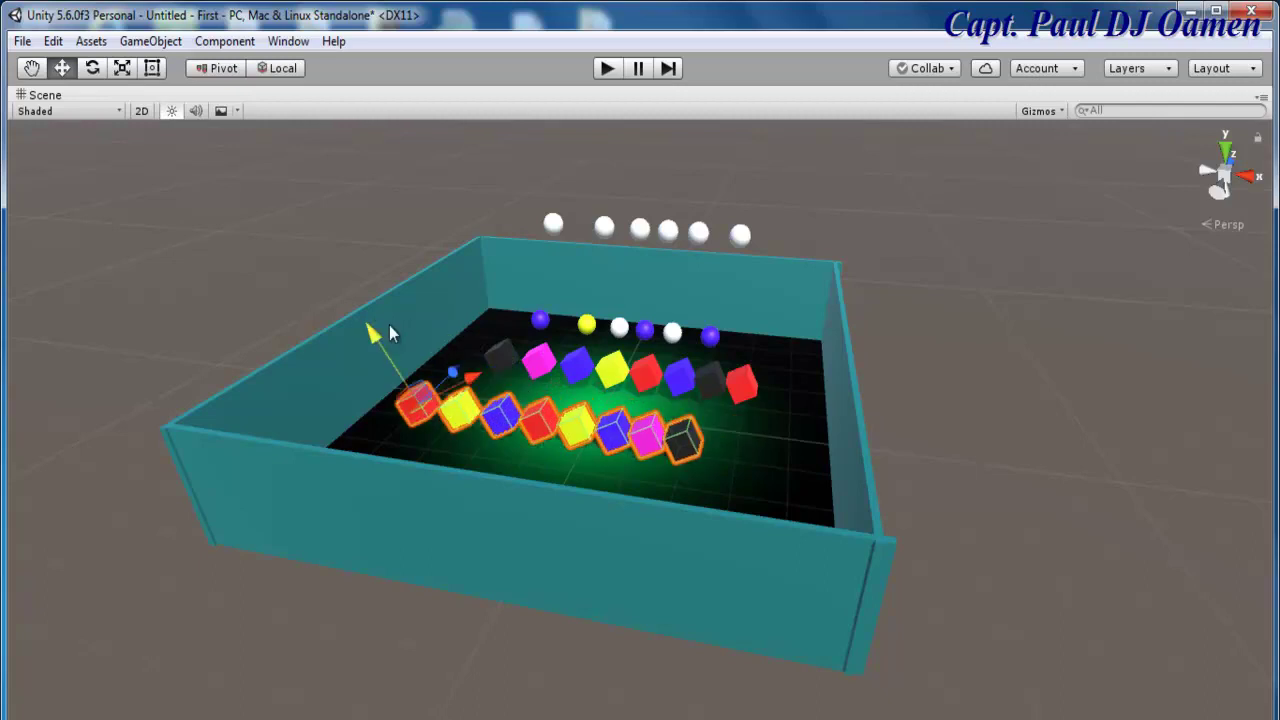
- Select all eight cubes of the back row and move them together toward the back fence
click(743, 374)
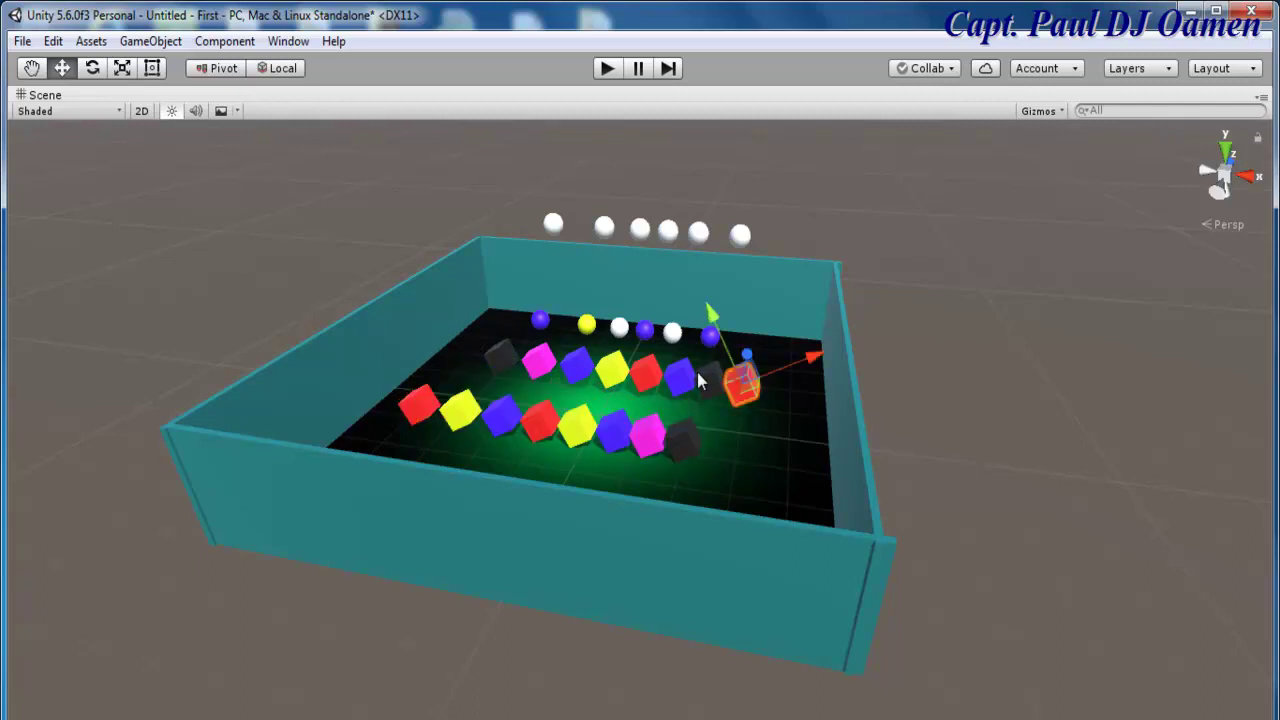
shift+click(707, 382)
shift+click(680, 376)
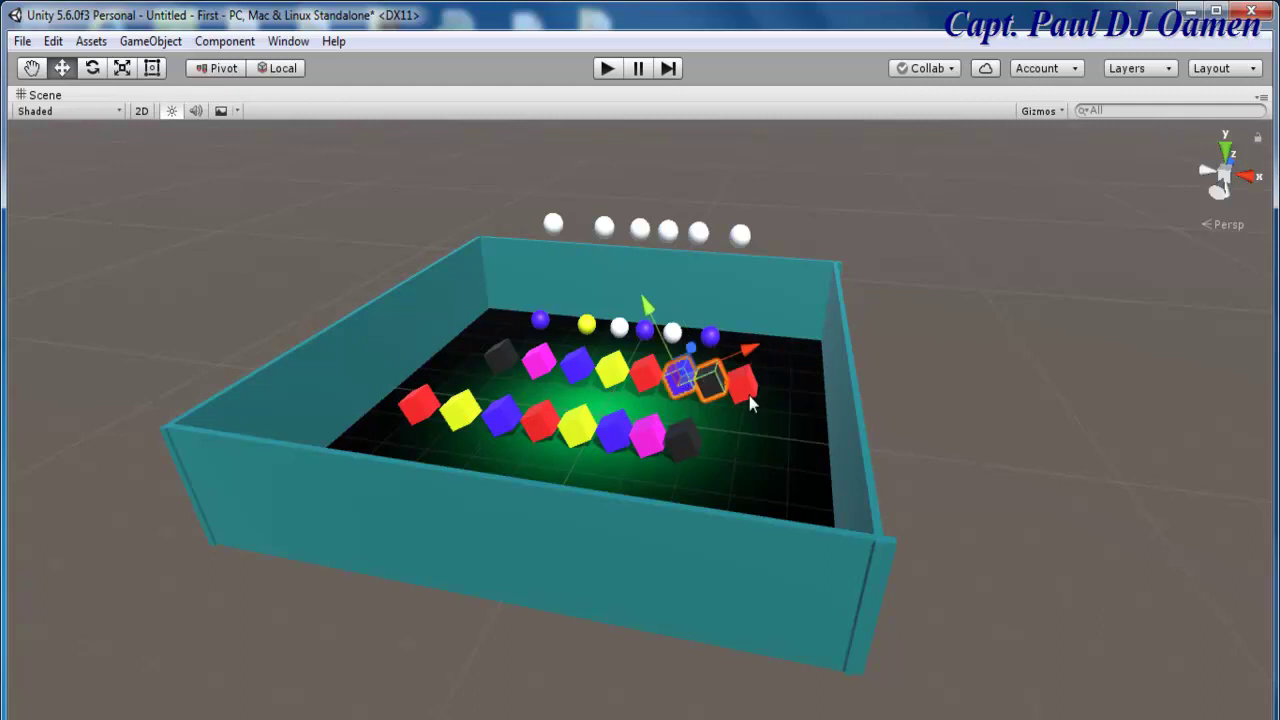
shift+click(748, 396)
shift+click(645, 373)
shift+click(612, 370)
shift+click(577, 370)
shift+click(538, 361)
shift+click(504, 356)
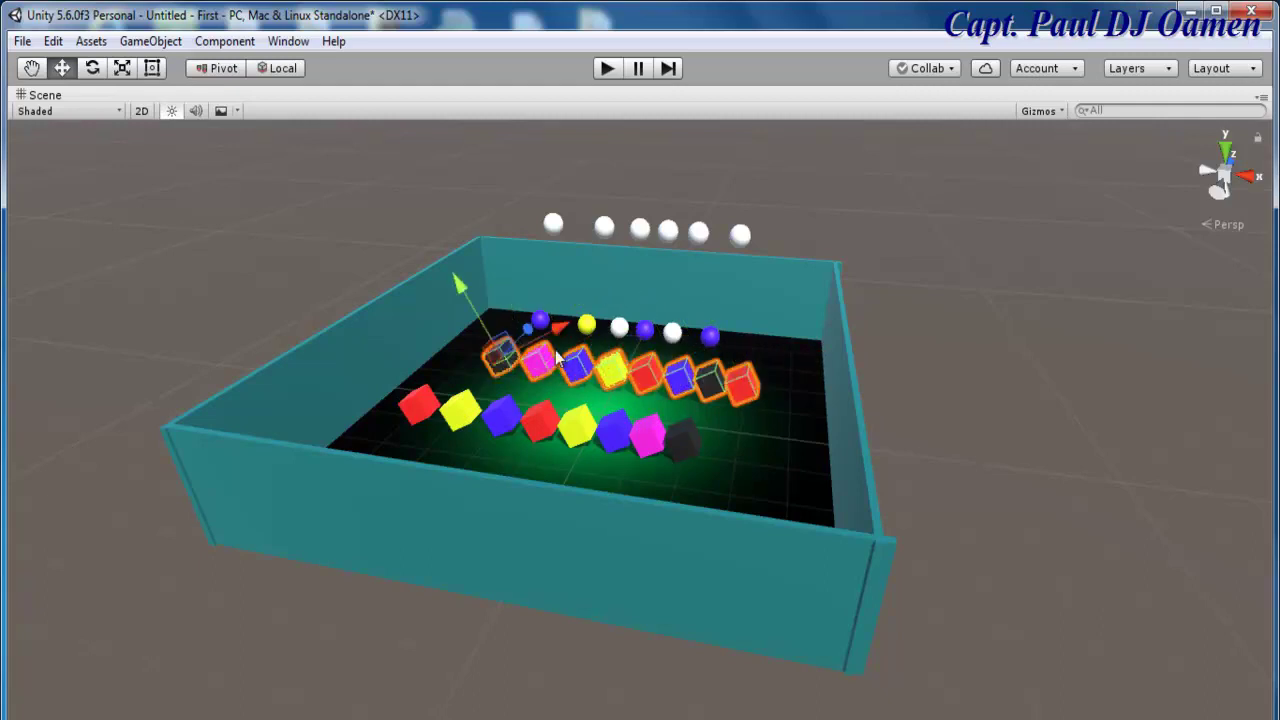
drag(563, 338, 589, 301)
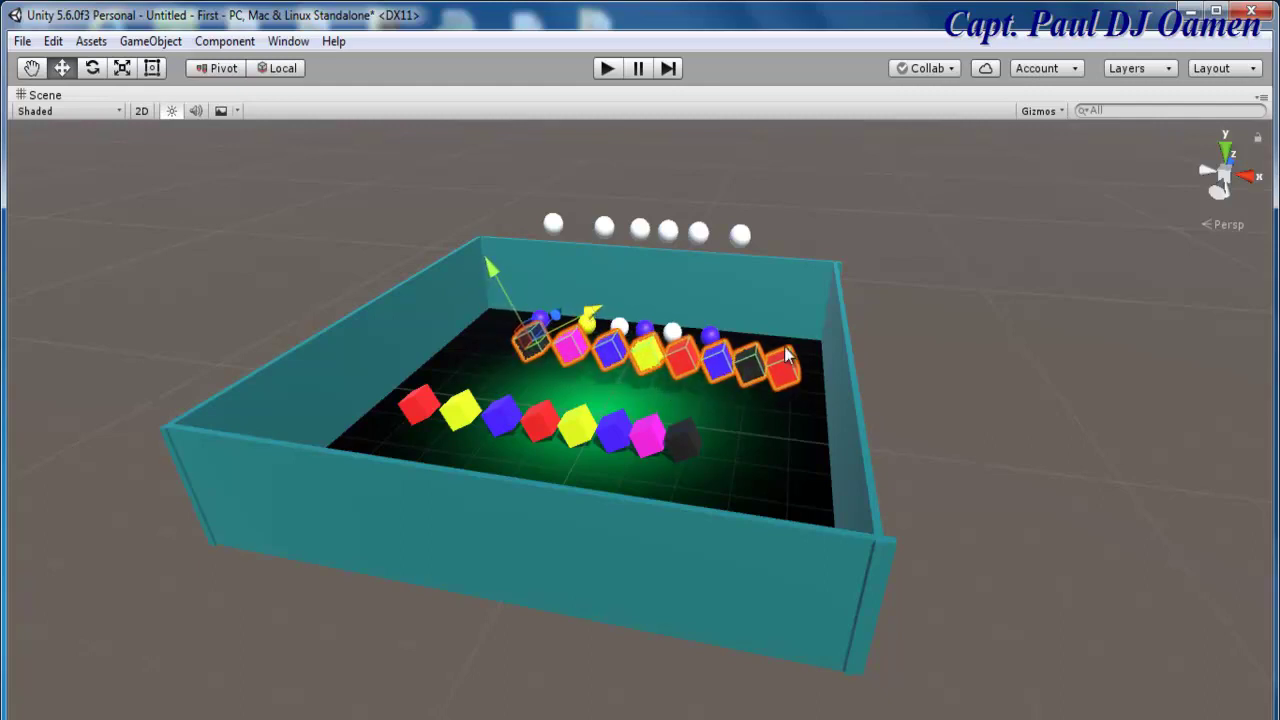
- Select the six spheres of the lower row and move them into the gap between the two cube rows
click(711, 337)
shift+click(674, 329)
shift+click(645, 328)
shift+click(619, 327)
shift+click(587, 324)
shift+click(540, 319)
drag(567, 295, 553, 372)
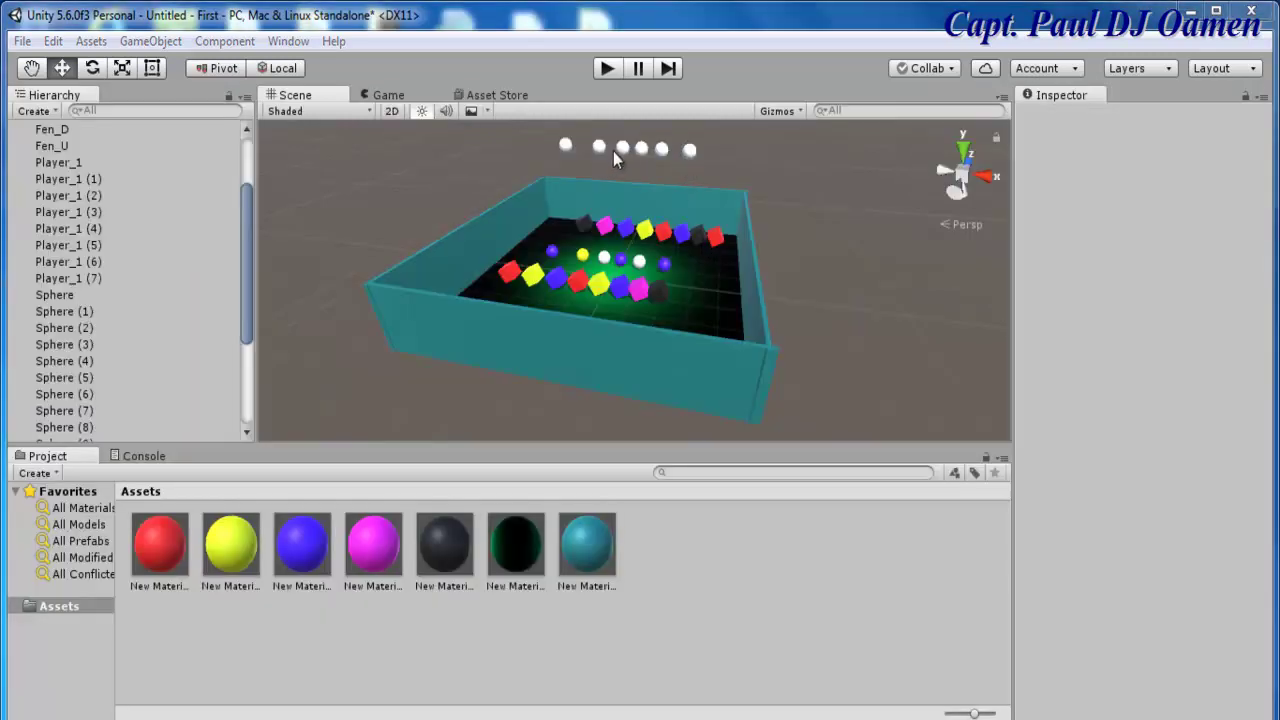
- Run the scene with the Scene view maximized to watch the spheres fall among the cubes, stop it and start it again
right_click(308, 100)
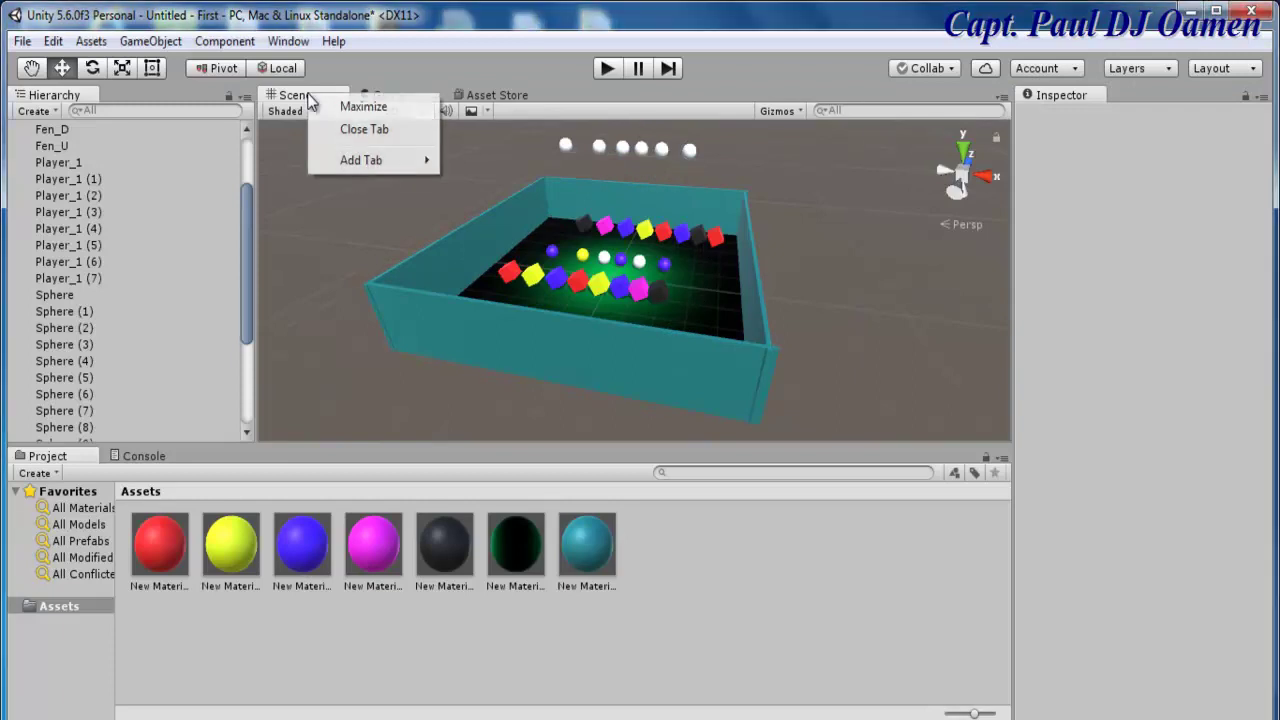
click(363, 107)
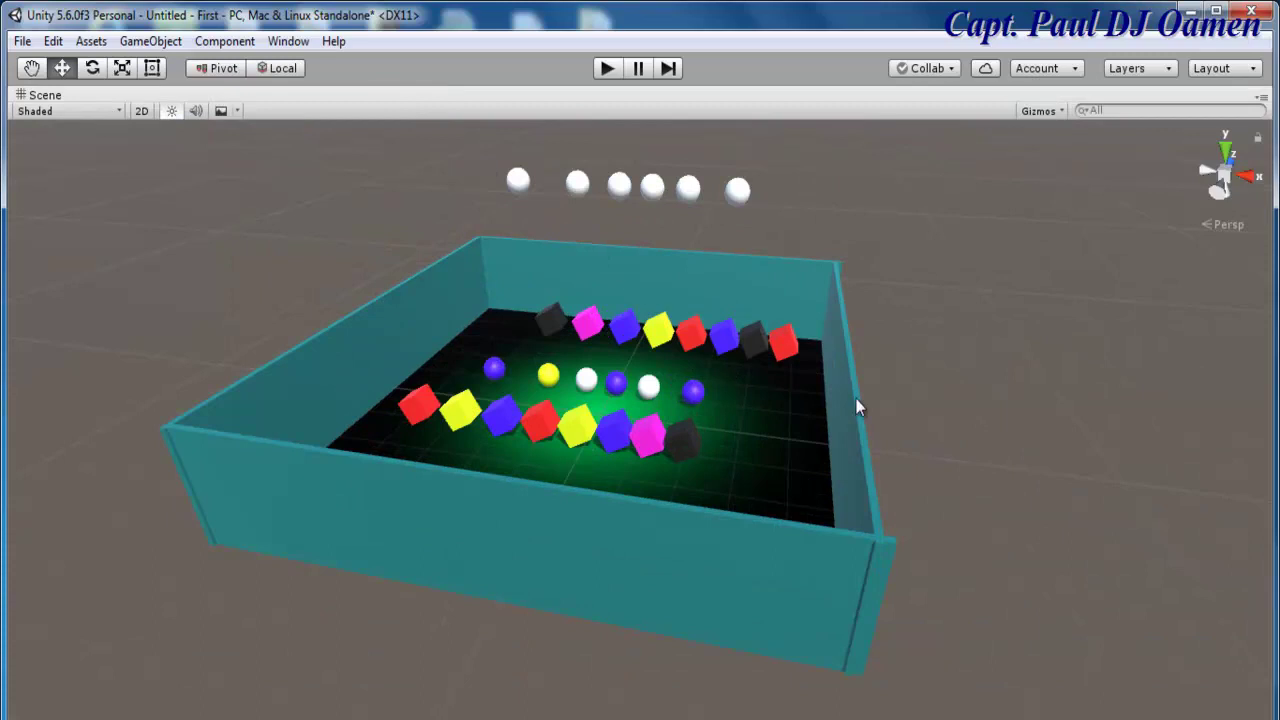
scroll(945, 430, up, 3)
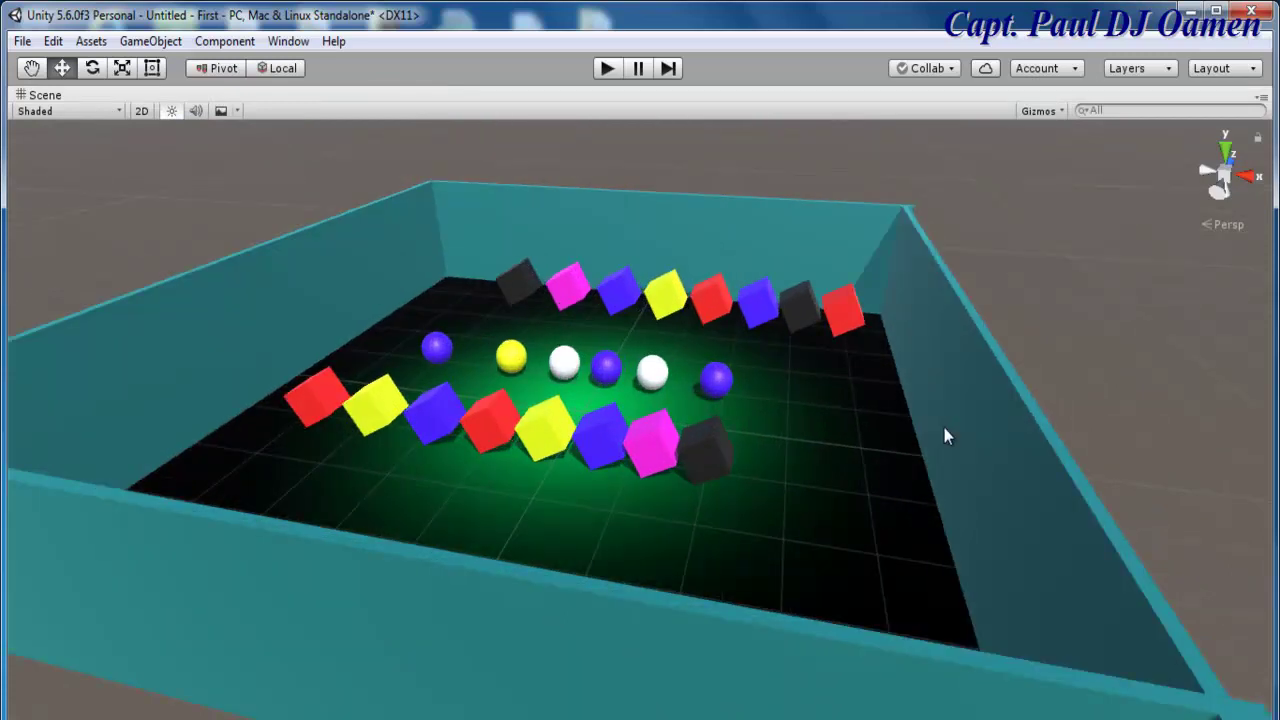
scroll(945, 435, down, 3)
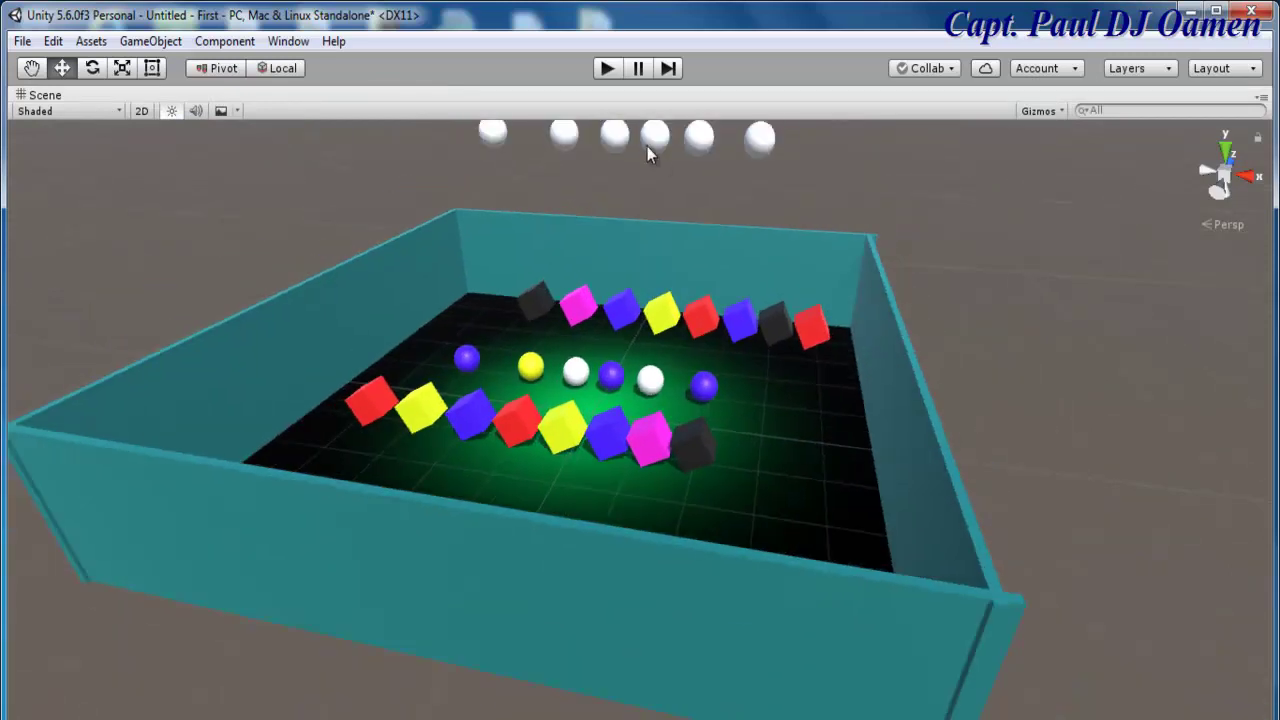
click(606, 68)
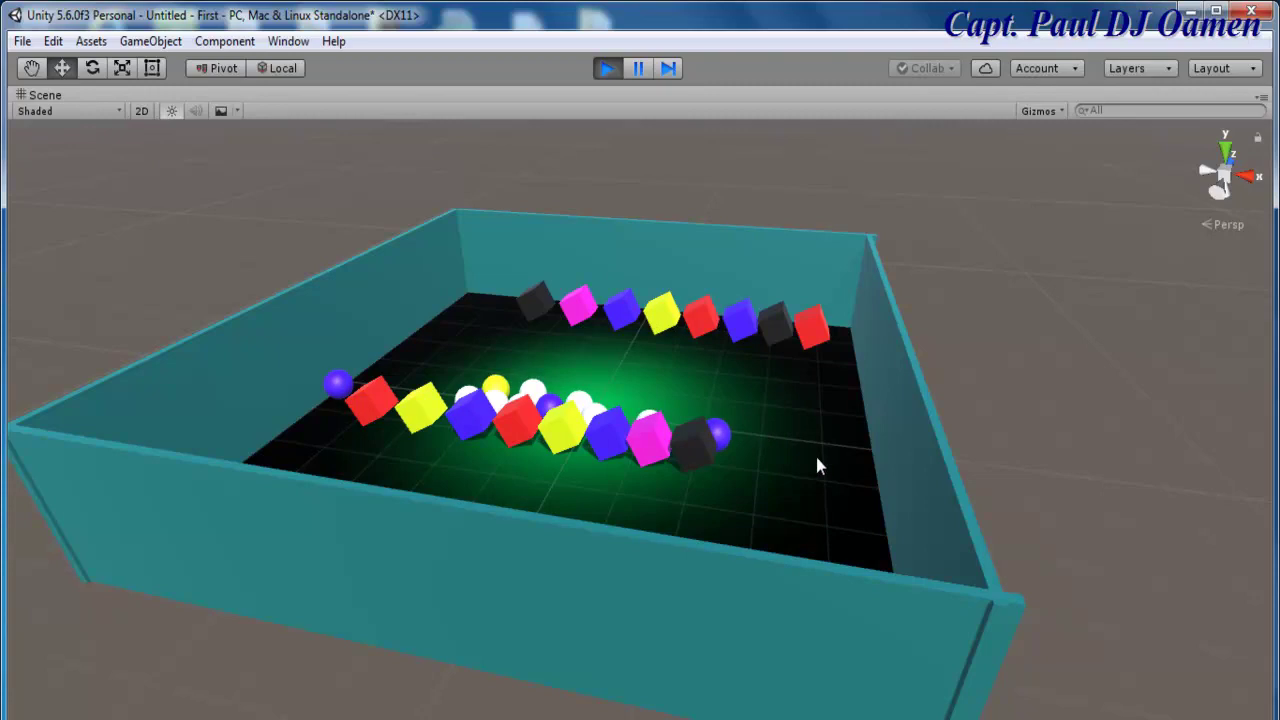
click(606, 68)
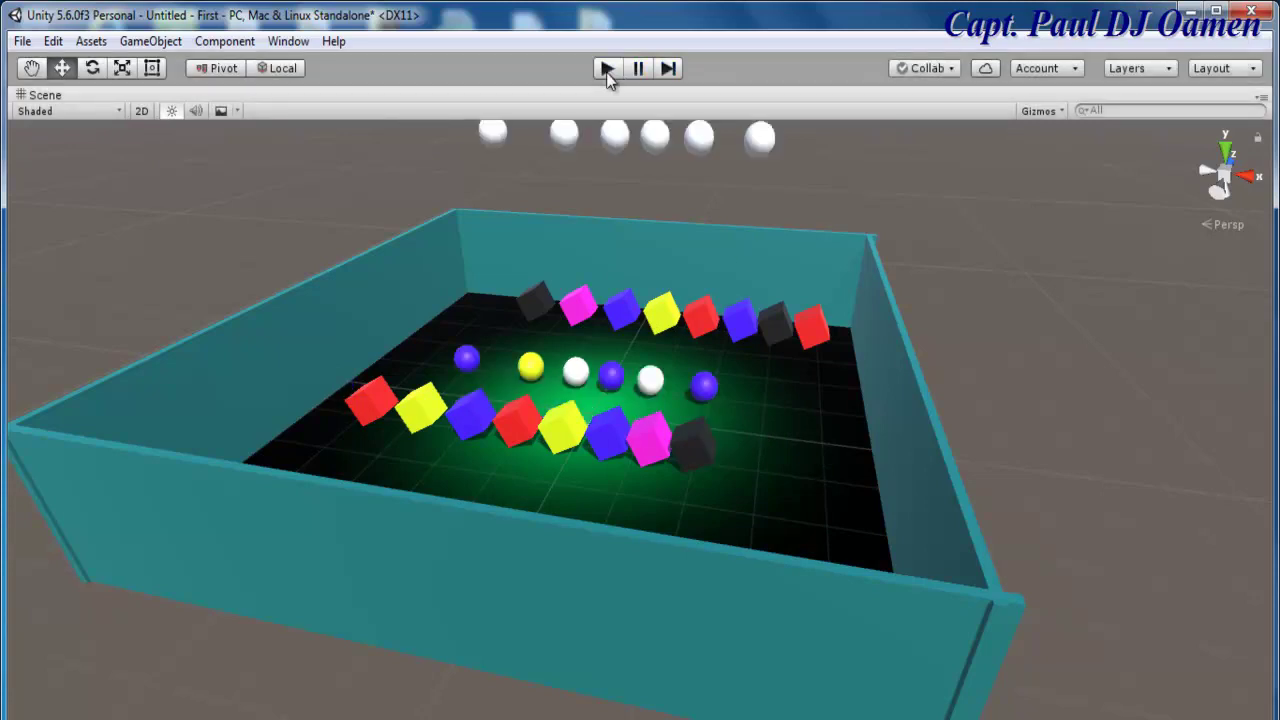
click(606, 70)
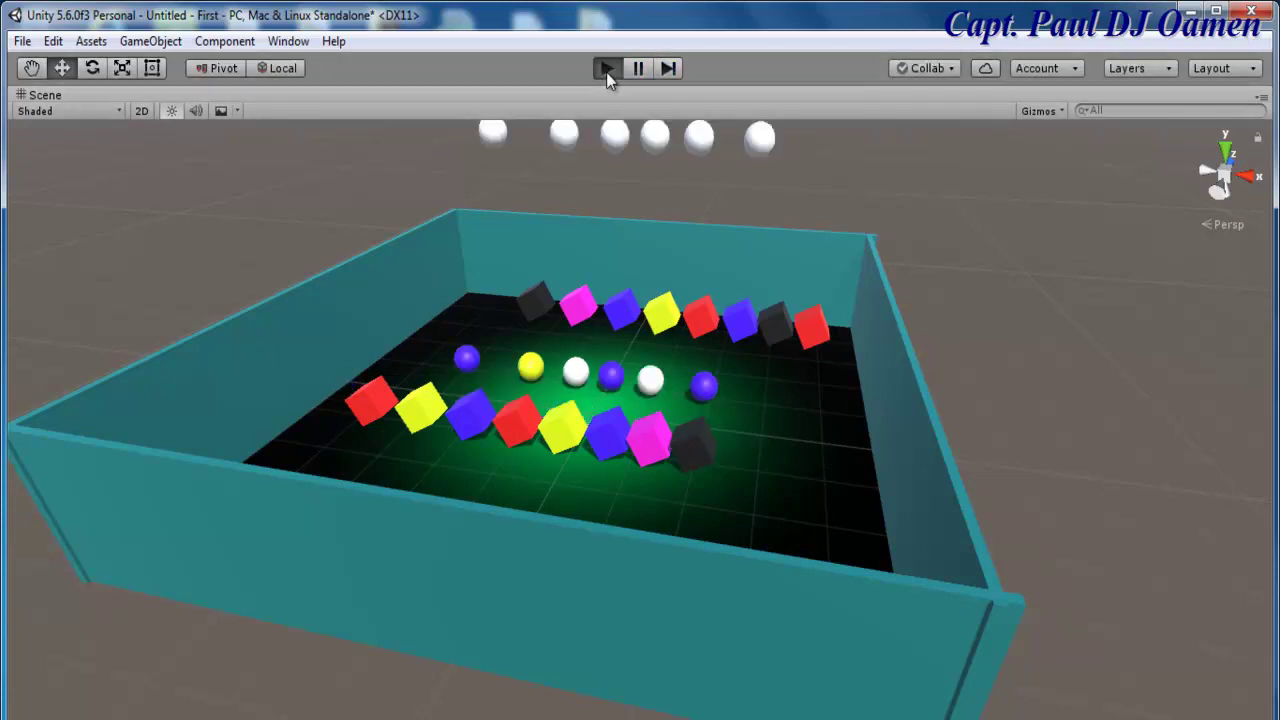